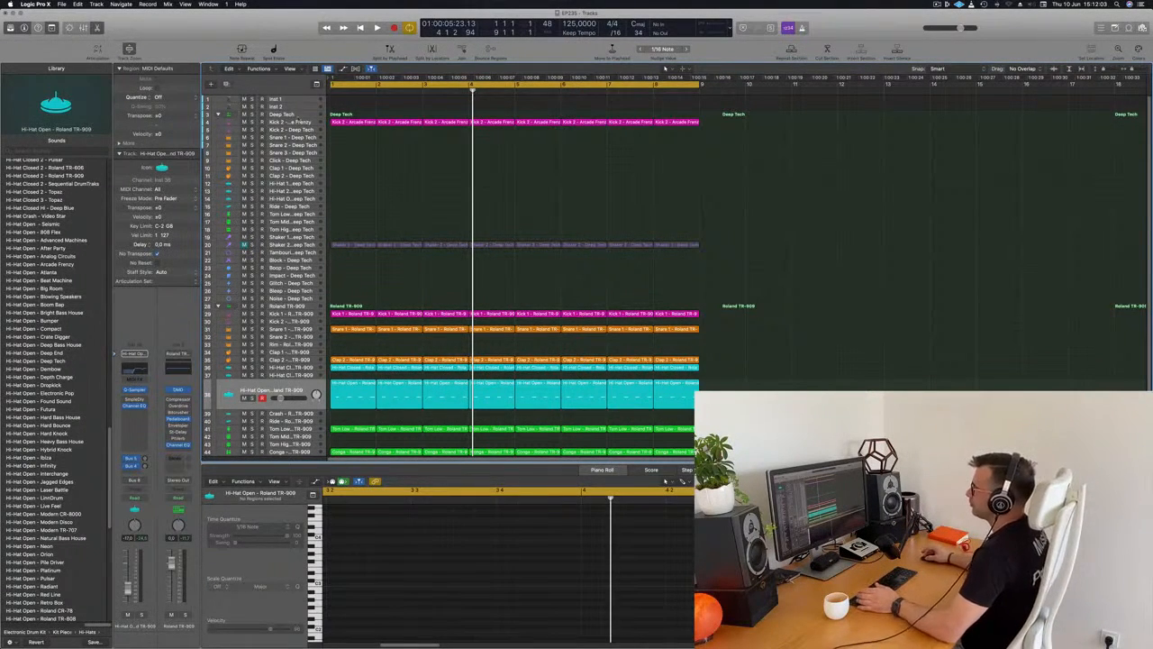
# Select the Inst 1 track, enlarge its height and play the project from the beginning.
pyautogui.click(296, 100)
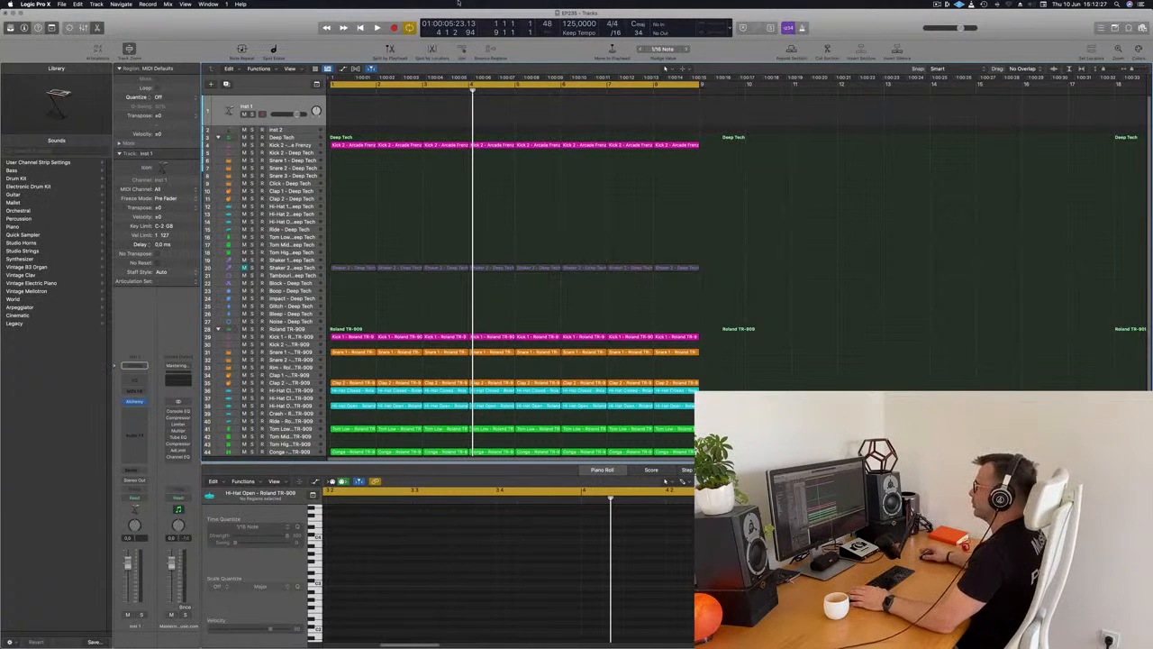
pyautogui.press('Return')
pyautogui.press('space')
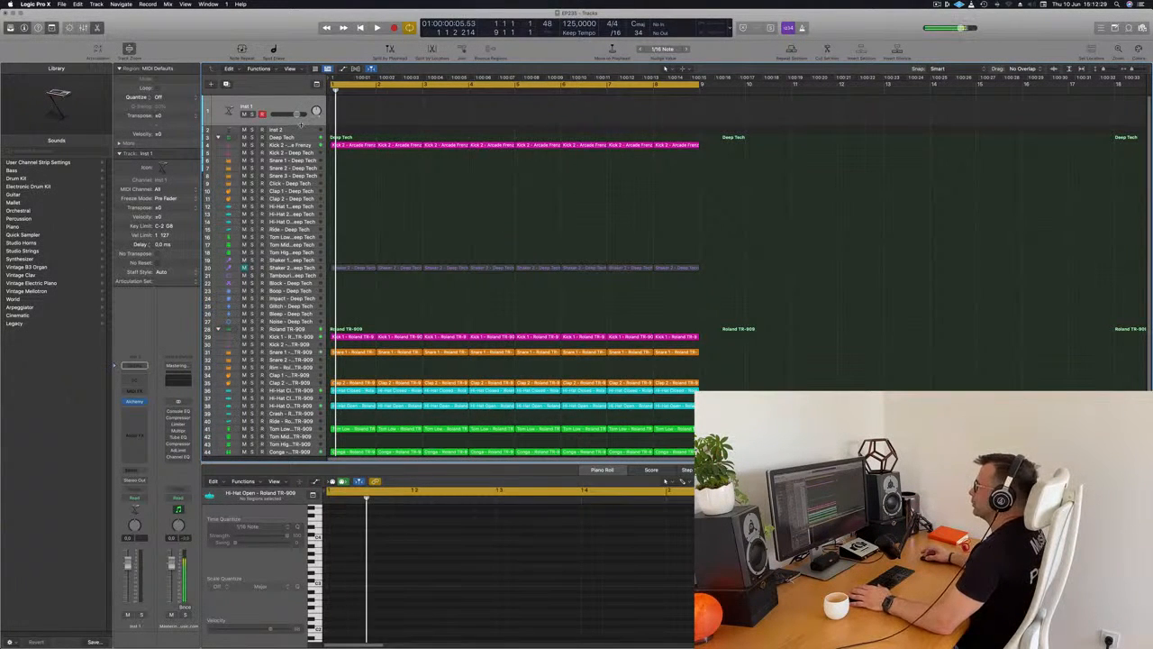
pyautogui.moveTo(294, 124); pyautogui.dragTo(233, 215)
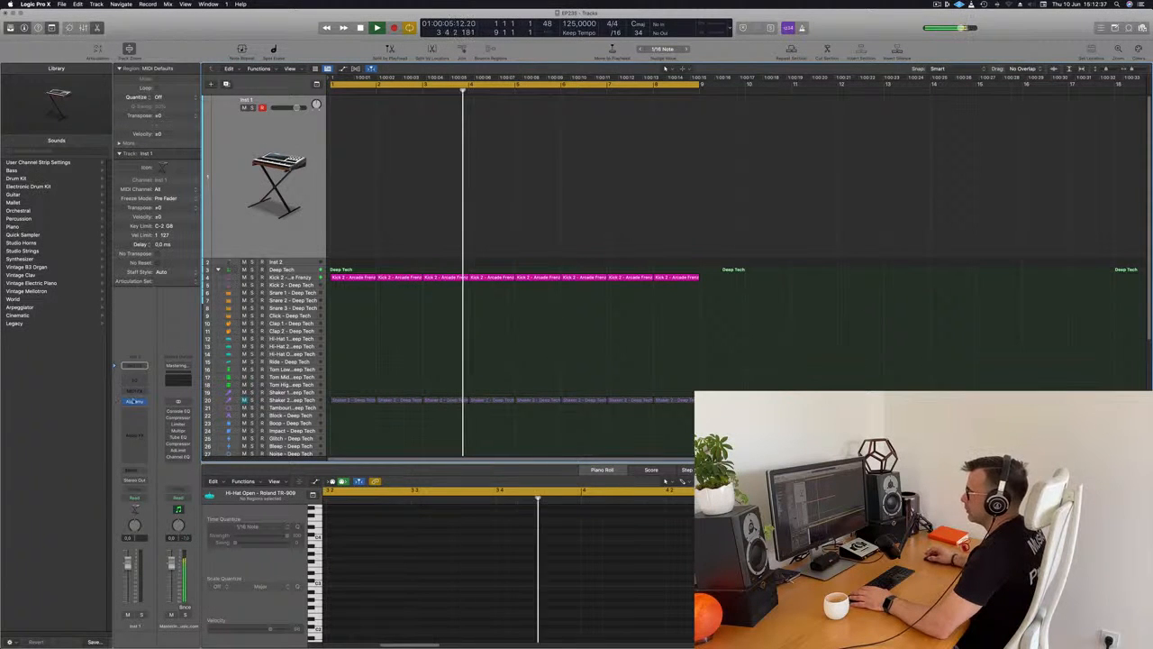
# Open the Alchemy instrument on Inst 1 and filter its presets to the Brass category.
pyautogui.click(135, 402)
pyautogui.moveTo(582, 111); pyautogui.dragTo(647, 96)
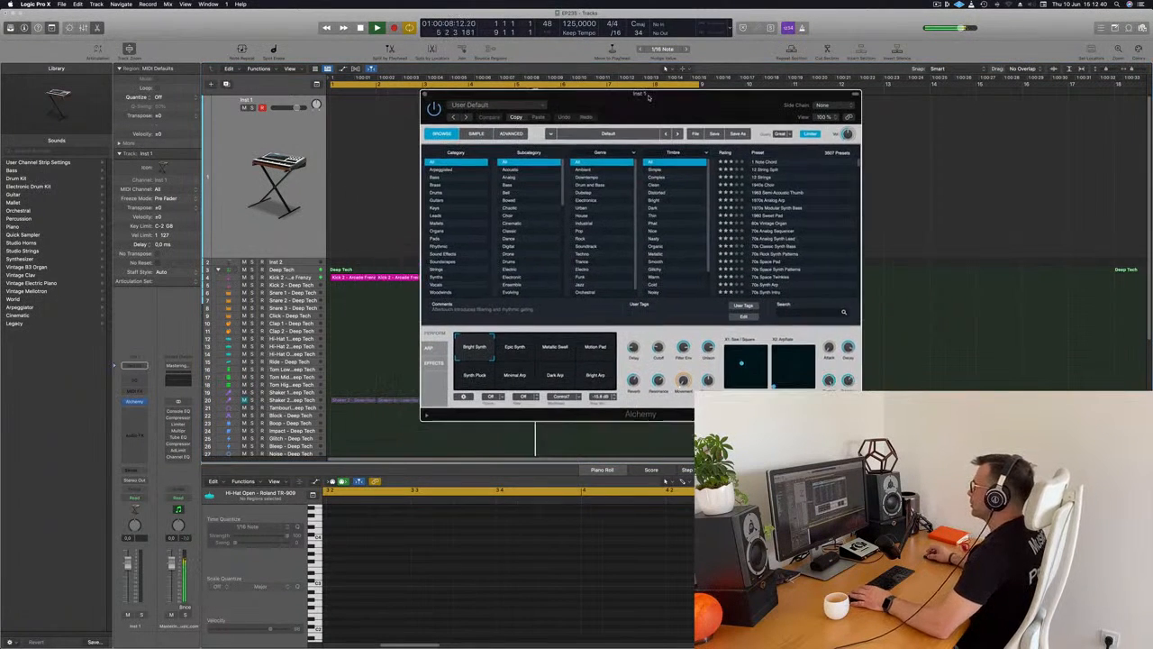
pyautogui.click(433, 178)
pyautogui.click(433, 185)
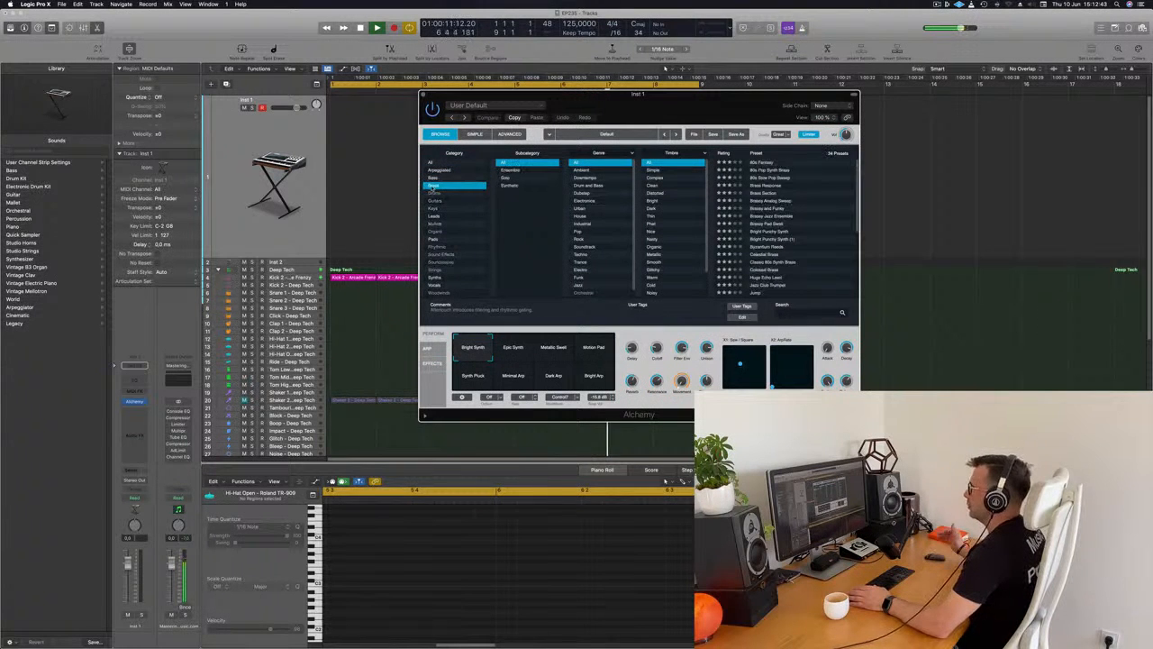
# Try the 80s Fantasy preset and load the Brass Response preset in Alchemy.
pyautogui.moveTo(676, 105); pyautogui.dragTo(626, 100)
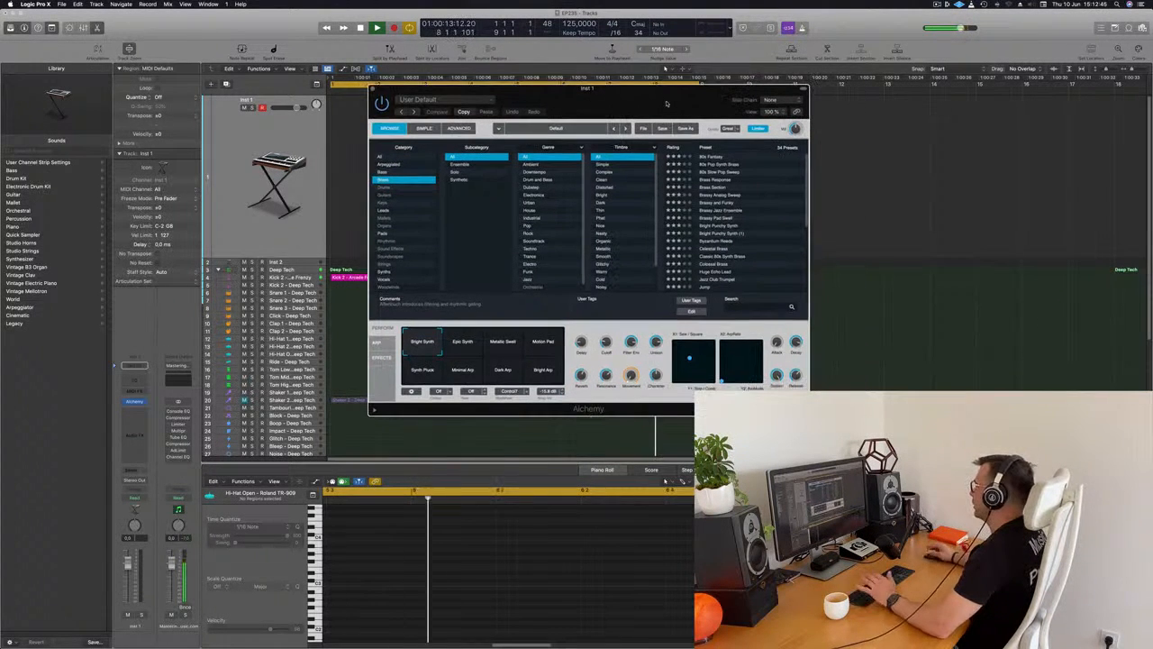
pyautogui.click(720, 156)
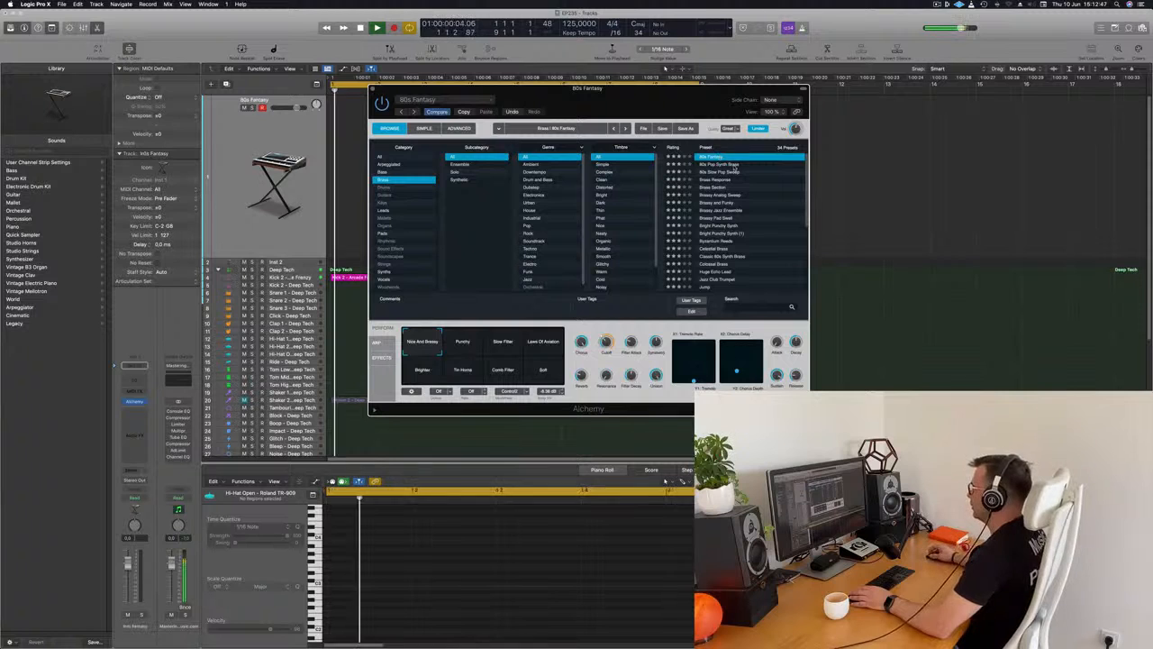
pyautogui.click(721, 180)
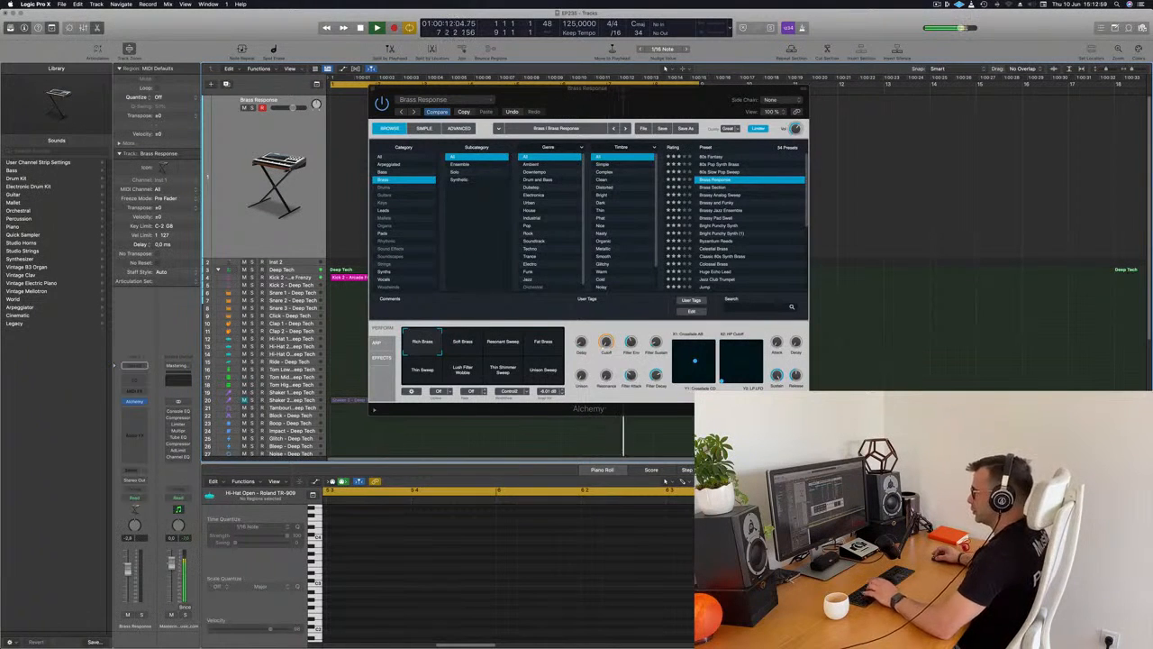
# Show the Musical Typing keyboard for the Brass Response track and place it over the Alchemy window.
pyautogui.press('d')
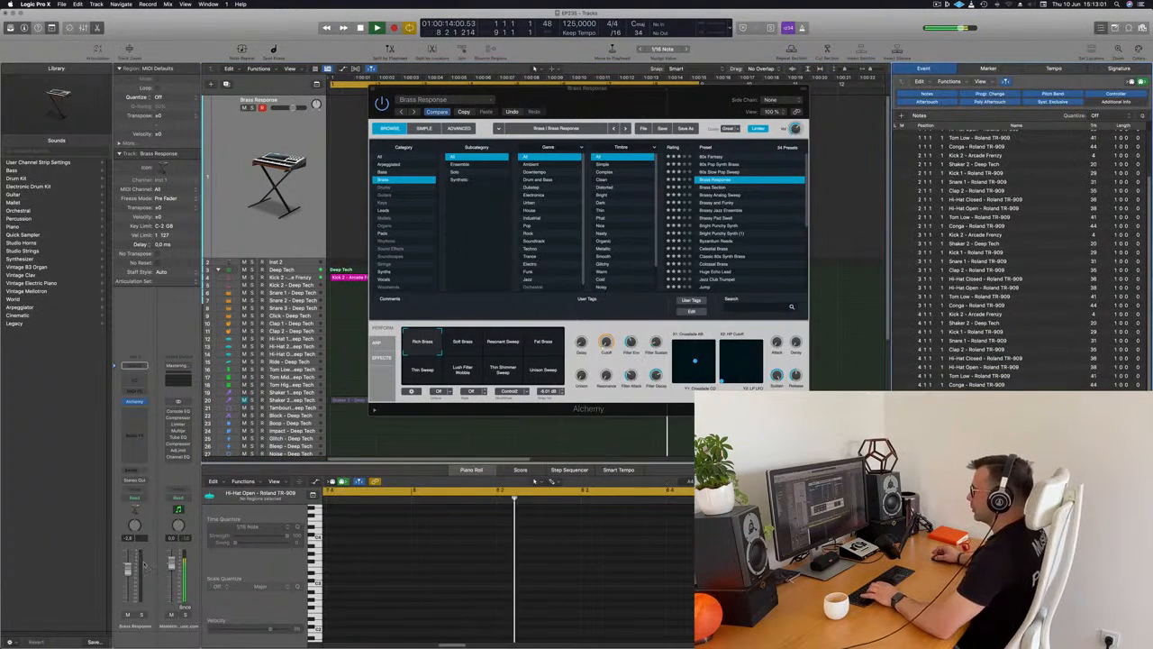
pyautogui.moveTo(605, 106); pyautogui.dragTo(562, 111)
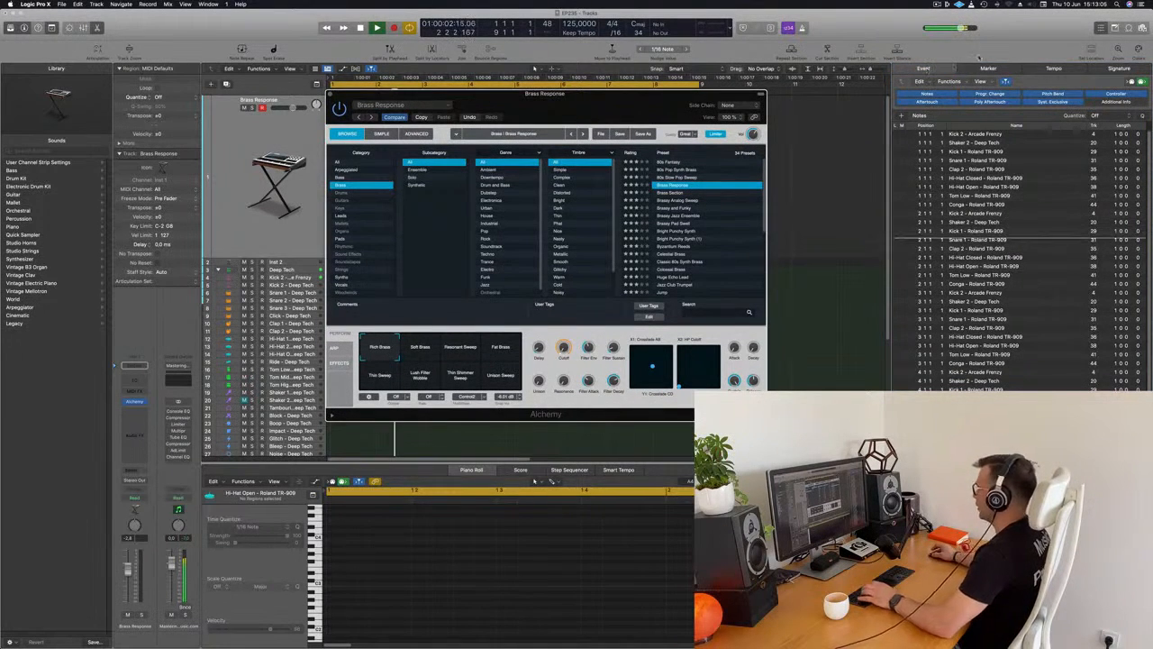
pyautogui.click(739, 50)
pyautogui.press('super+0')
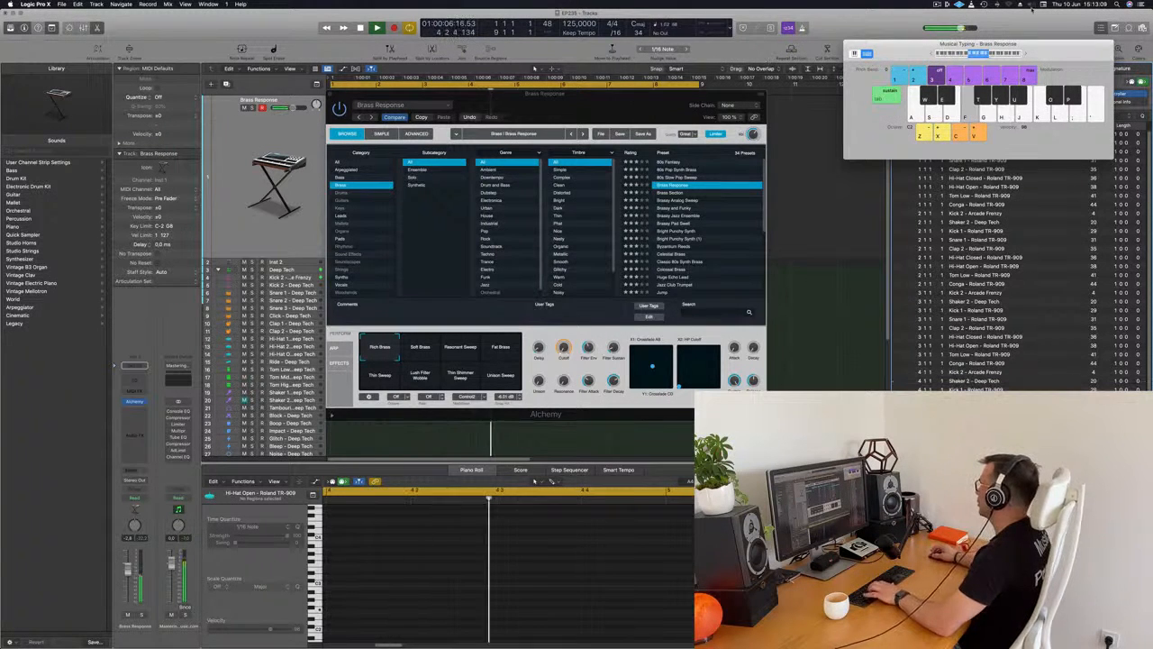
pyautogui.moveTo(1058, 49); pyautogui.dragTo(746, 67)
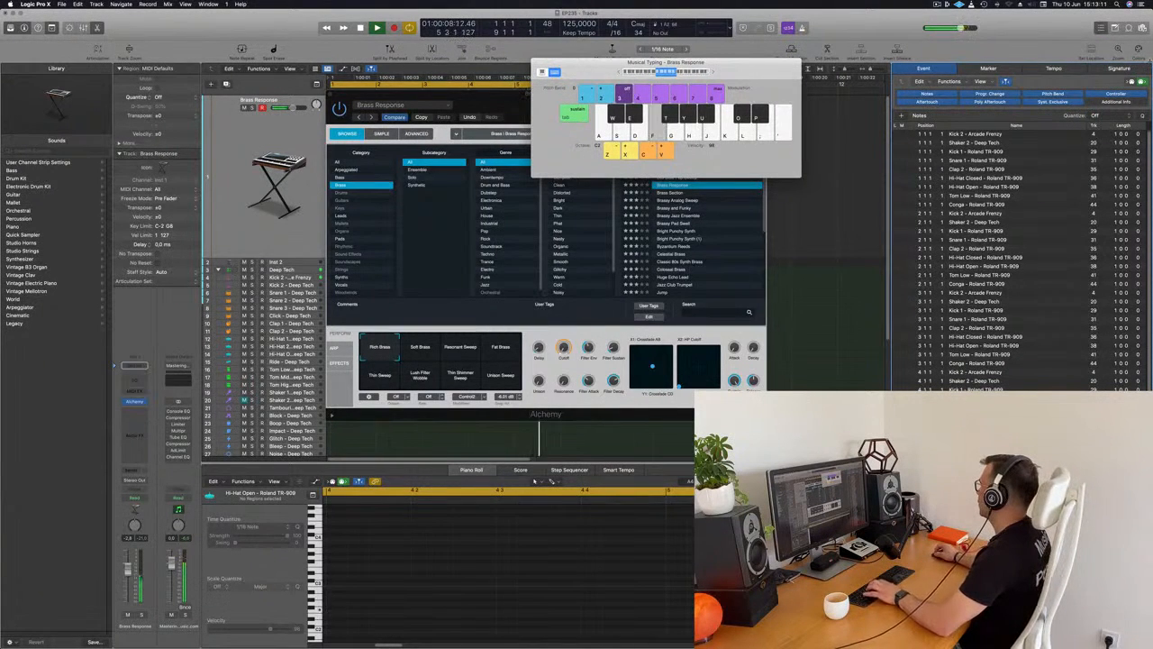
# Hide the event list and arrange the Musical Typing and Alchemy windows clear of the track headers.
pyautogui.click(1100, 29)
pyautogui.press('f')
pyautogui.moveTo(733, 75); pyautogui.dragTo(1056, 77)
pyautogui.moveTo(543, 90); pyautogui.dragTo(693, 126)
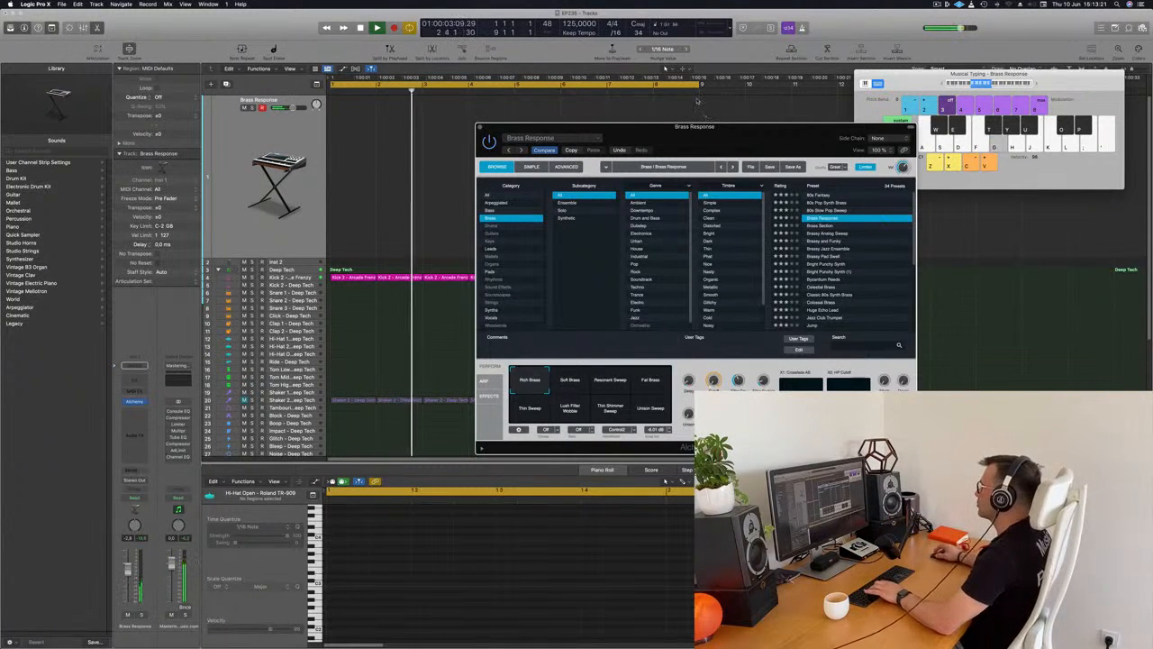
# Audition the Brass Response performance snapshots in Alchemy and choose Fat Brass.
pyautogui.moveTo(746, 144); pyautogui.dragTo(707, 135)
pyautogui.click(533, 370)
pyautogui.click(568, 370)
pyautogui.click(610, 373)
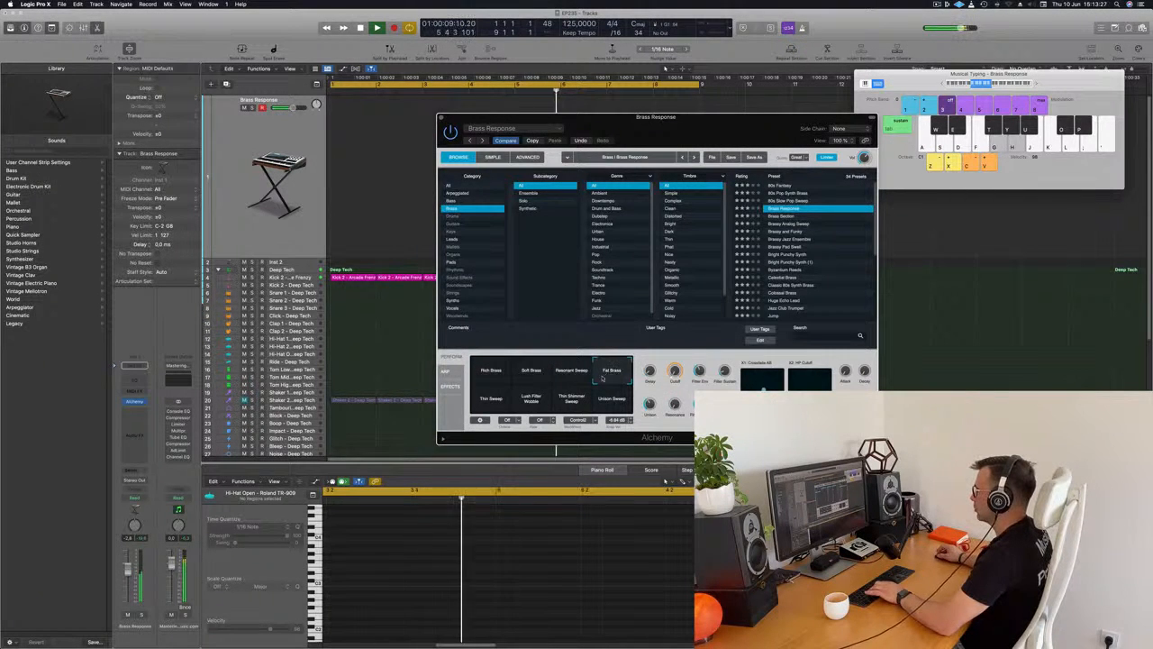
pyautogui.click(497, 401)
pyautogui.click(545, 403)
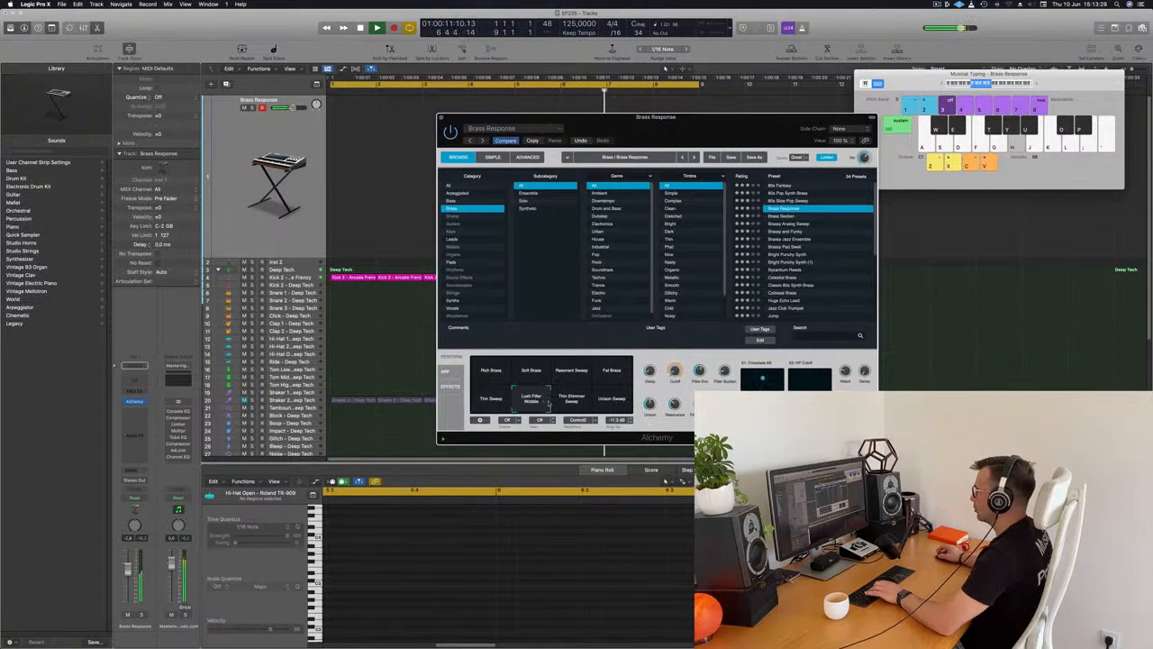
pyautogui.click(579, 404)
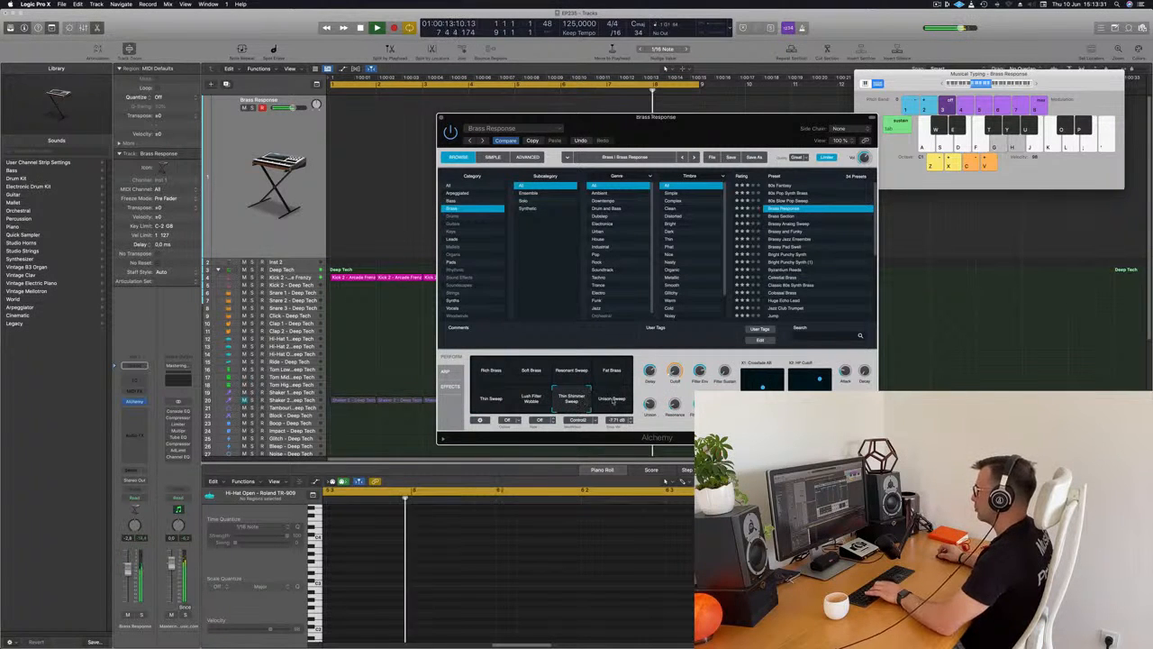
pyautogui.click(616, 376)
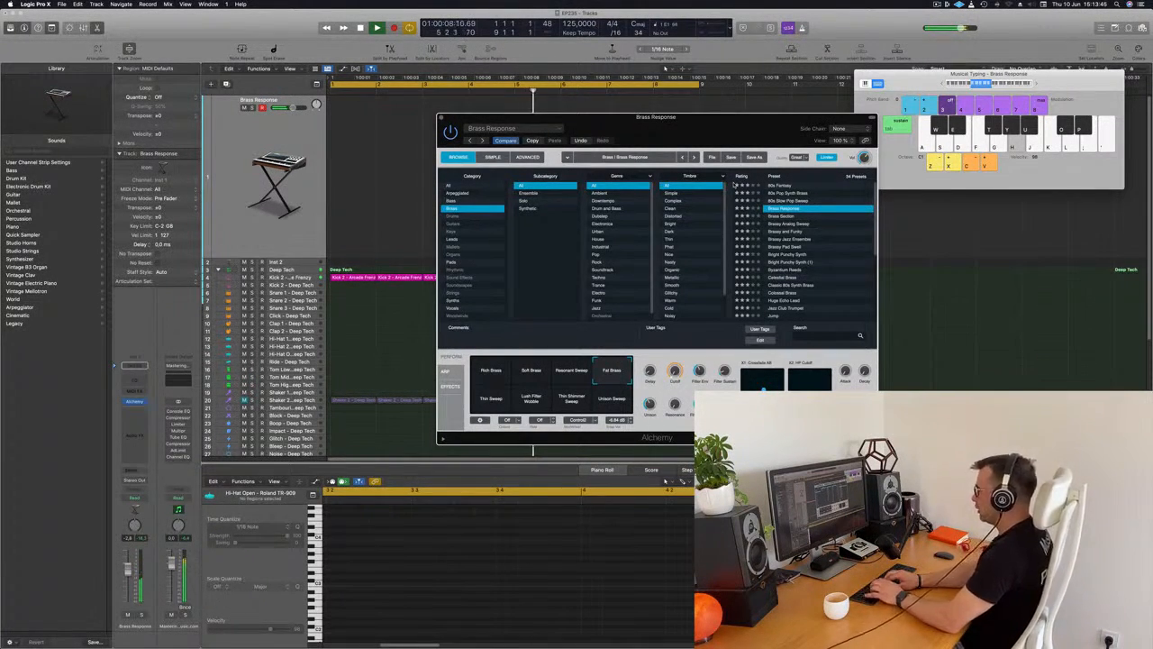
# Record a brass line over the first four bars of the Brass Response track with Musical Typing.
pyautogui.press('r')
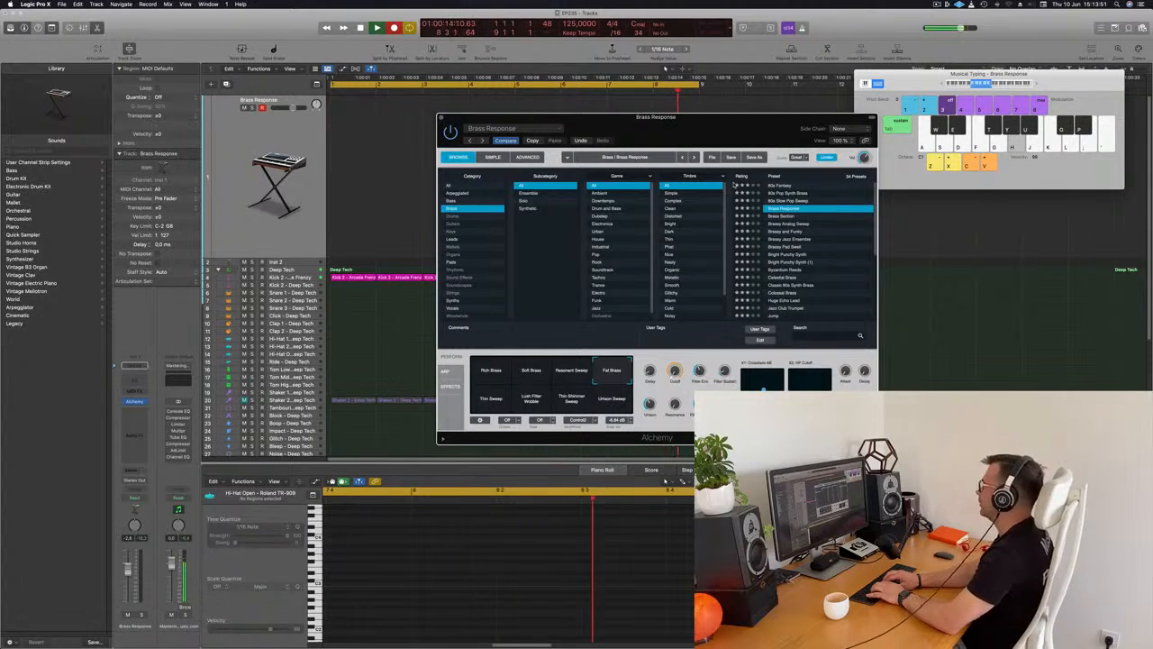
pyautogui.press('d')
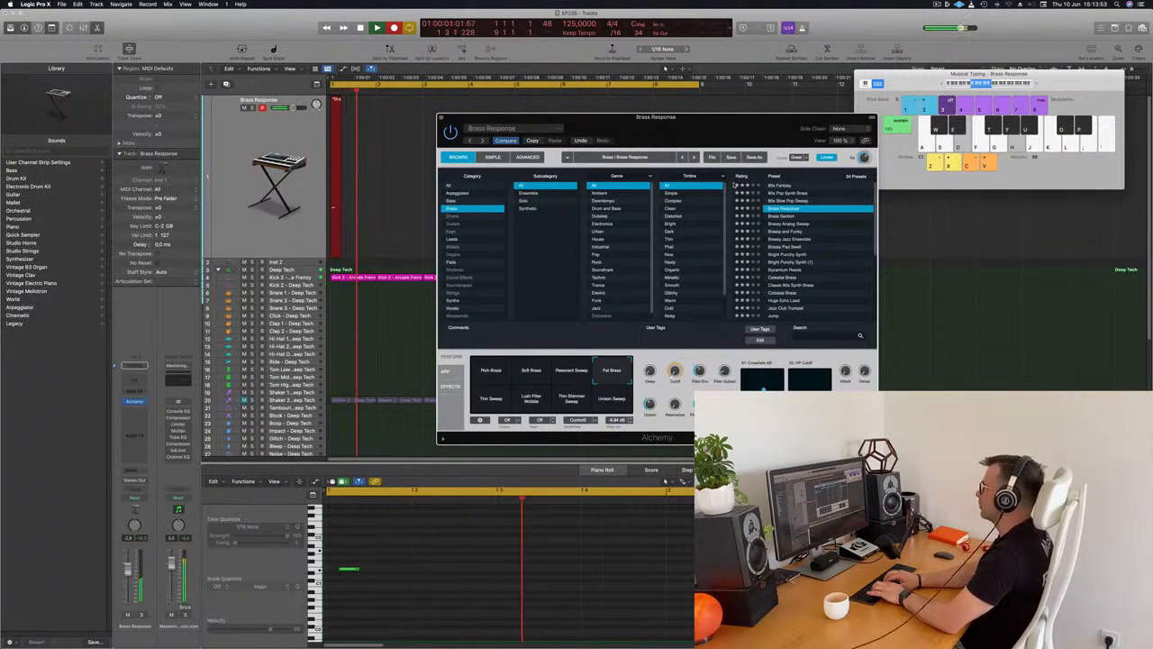
pyautogui.press('k')
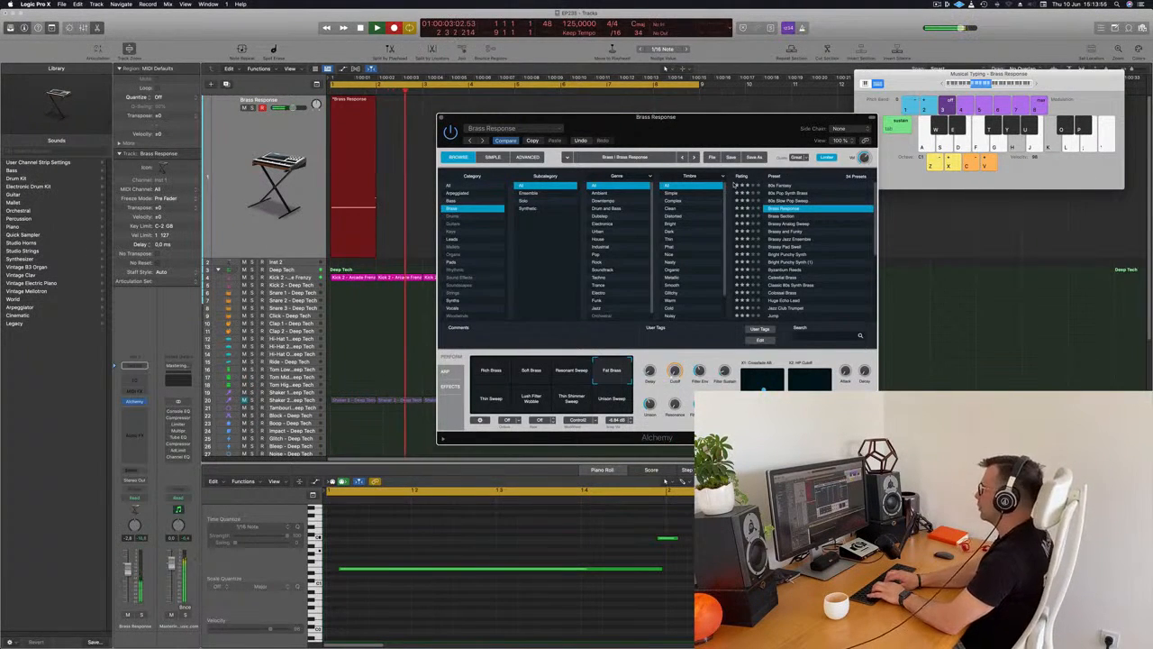
pyautogui.press('l')
pyautogui.press(';')
pyautogui.press('space')
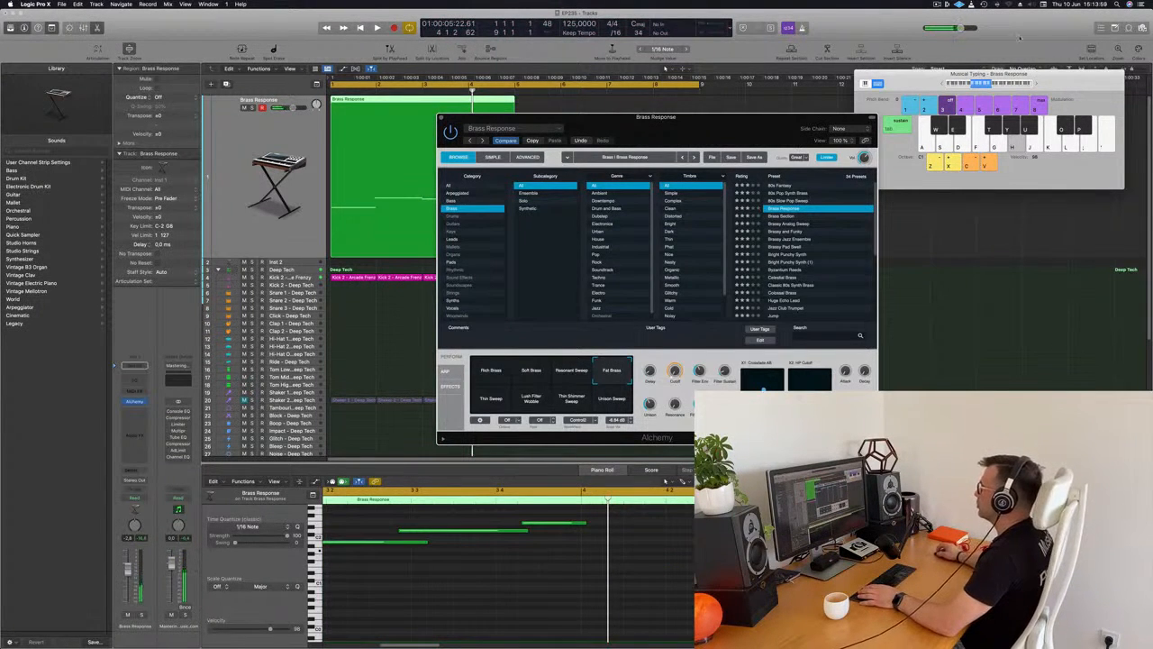
# Play back the recorded Brass Response region and quantize all its notes to 1/16.
pyautogui.moveTo(705, 117); pyautogui.dragTo(1099, 105)
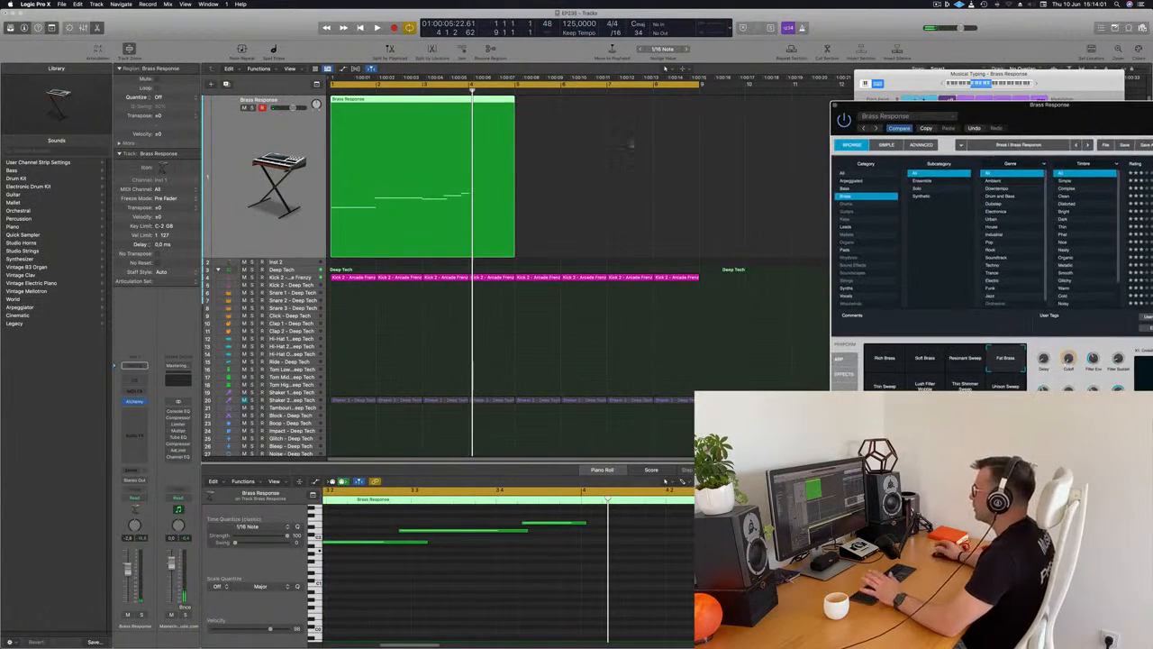
pyautogui.press('Return')
pyautogui.press('space')
pyautogui.press('space')
pyautogui.hscroll(-4, 659, 577)
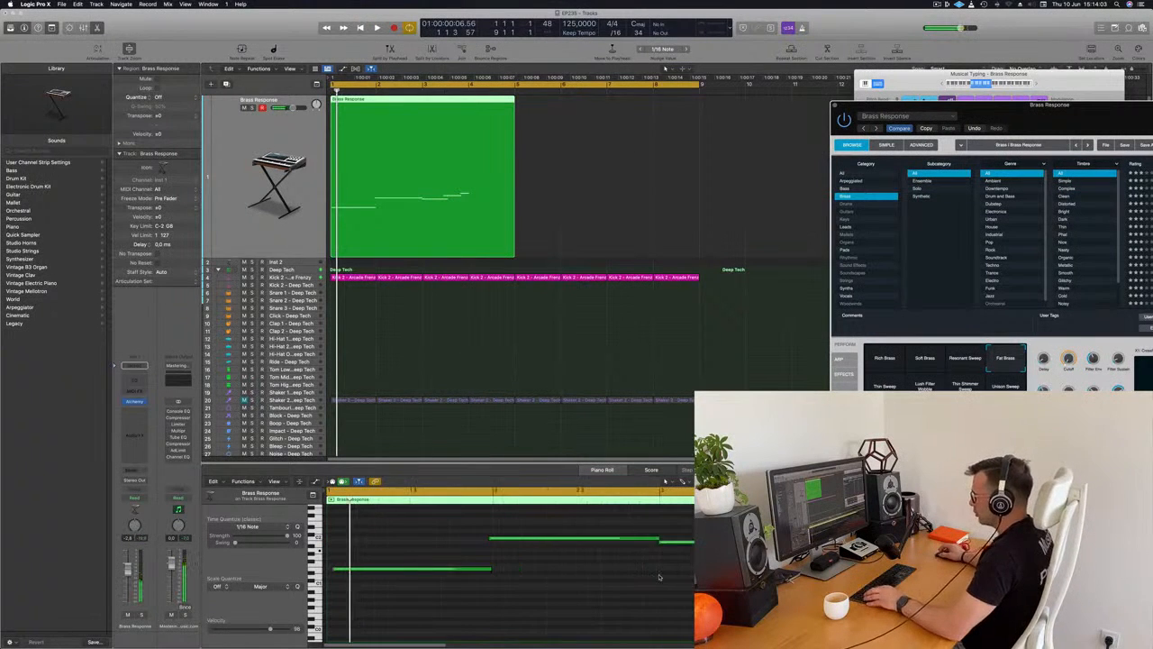
pyautogui.click(622, 580)
pyautogui.press('super+a')
pyautogui.press('q')
# Lengthen the first two notes of the Brass Response region to fill one full bar each.
pyautogui.click(500, 575)
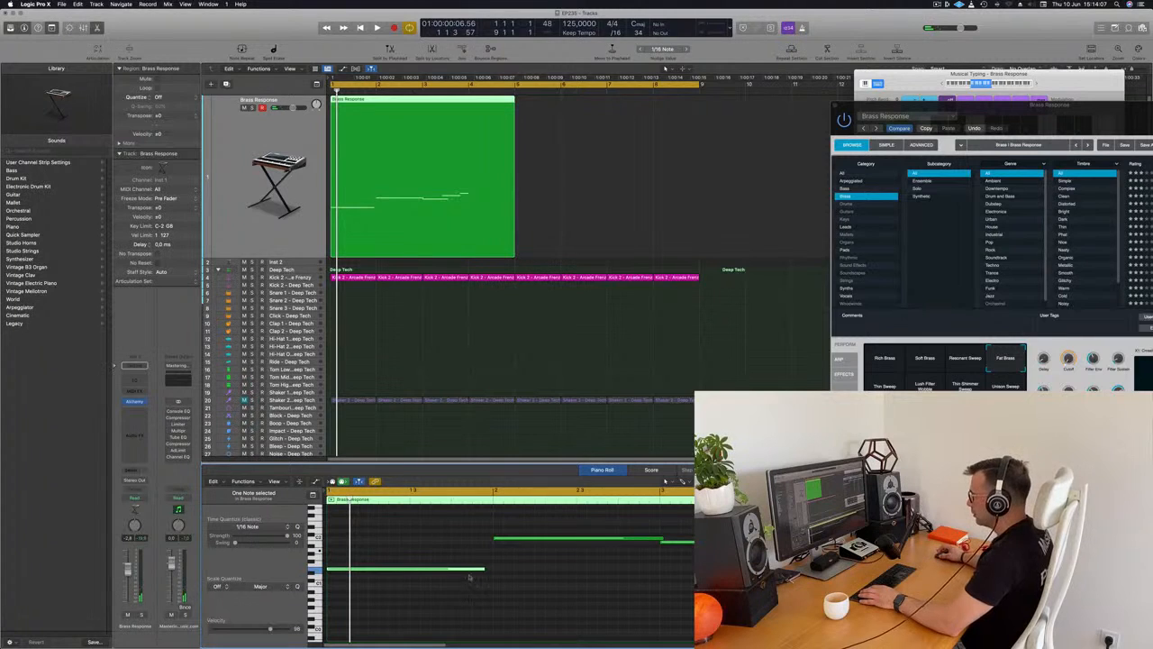
pyautogui.moveTo(483, 568); pyautogui.dragTo(490, 569)
pyautogui.press('space')
pyautogui.press('space')
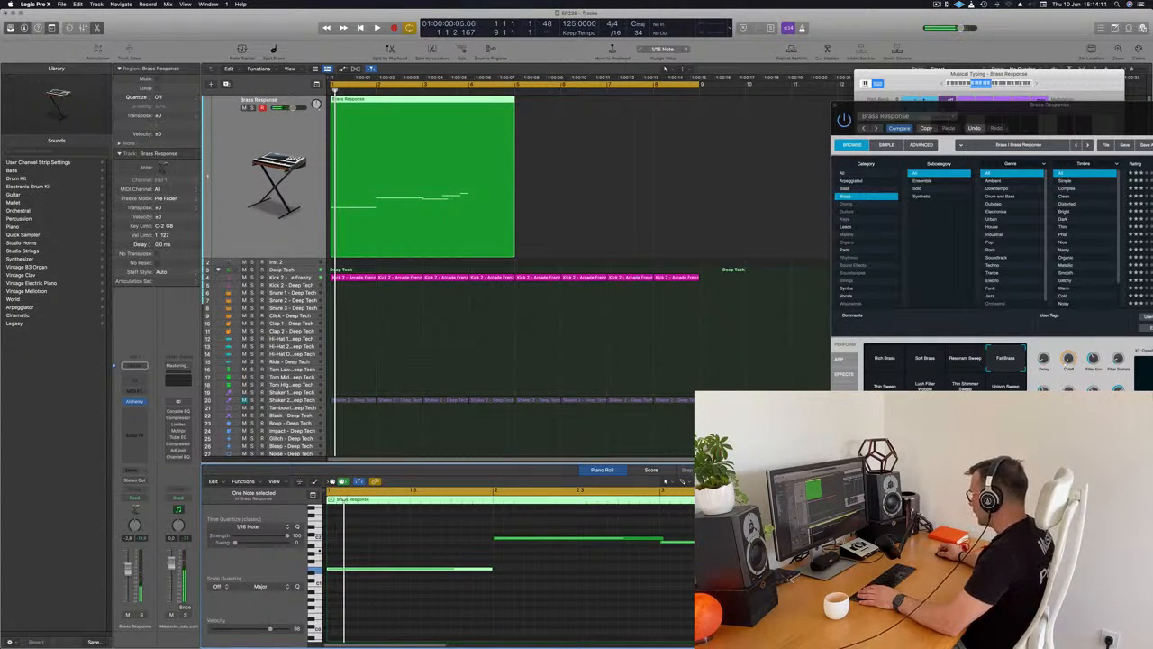
pyautogui.press('space')
pyautogui.press('space')
pyautogui.press('space')
pyautogui.press('space')
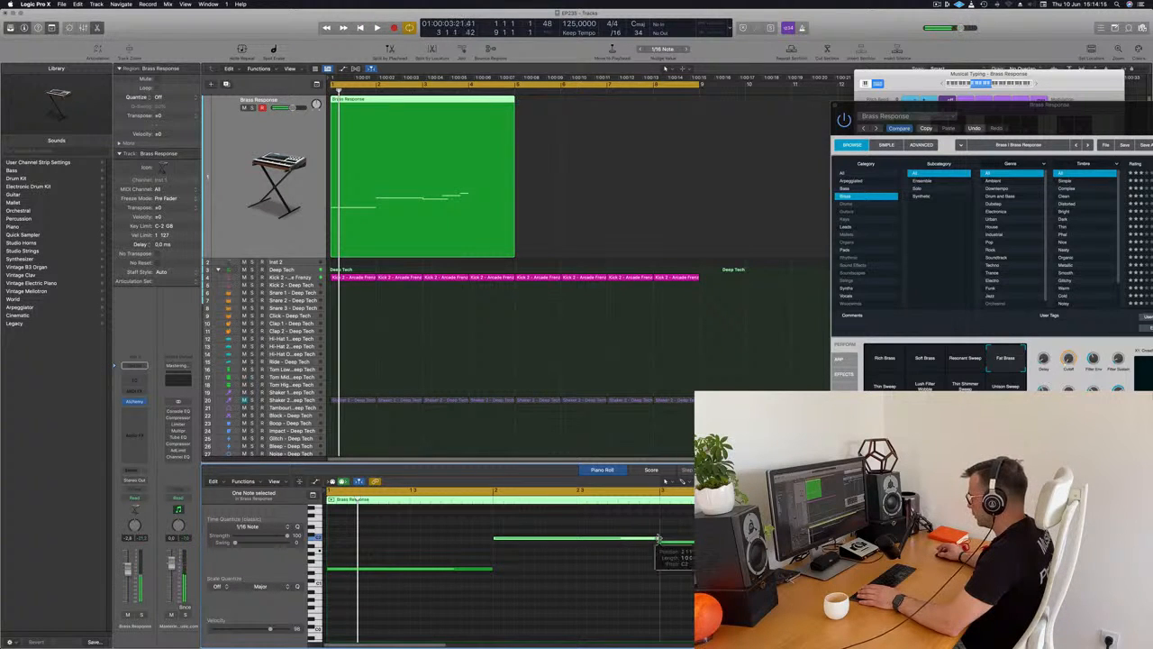
pyautogui.press('space')
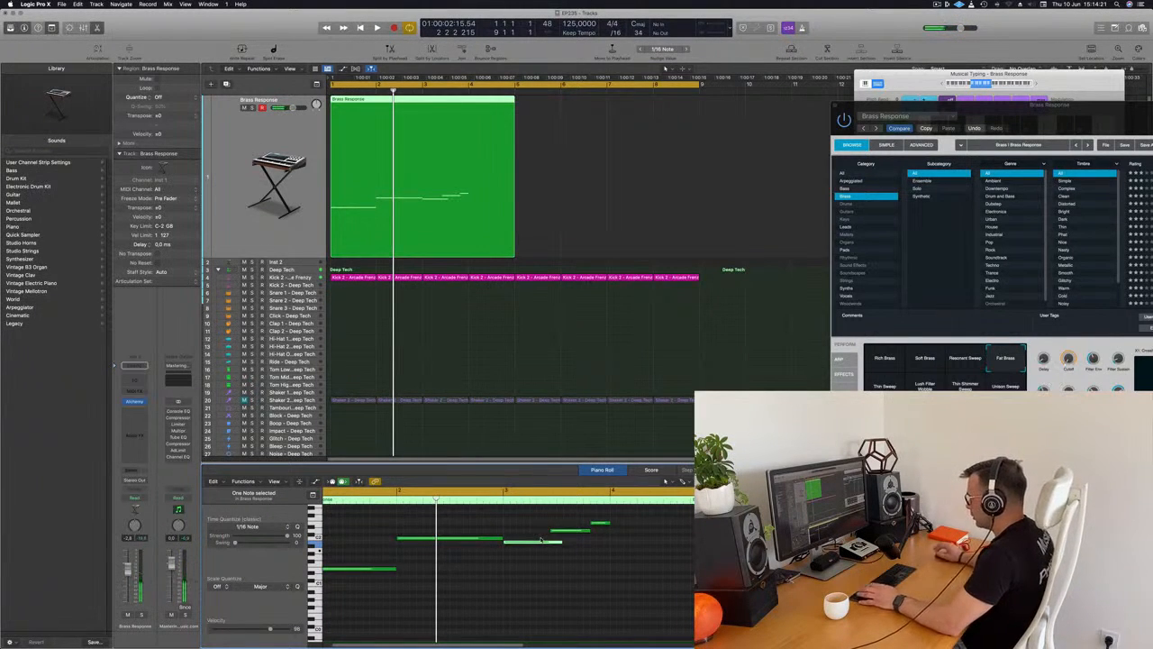
# Adjust the last three notes: the third half a bar long, the fourth ending at bar 4 and the last filling bar 4.
pyautogui.press('space')
pyautogui.moveTo(598, 542); pyautogui.dragTo(754, 523)
pyautogui.press('space')
pyautogui.press('space')
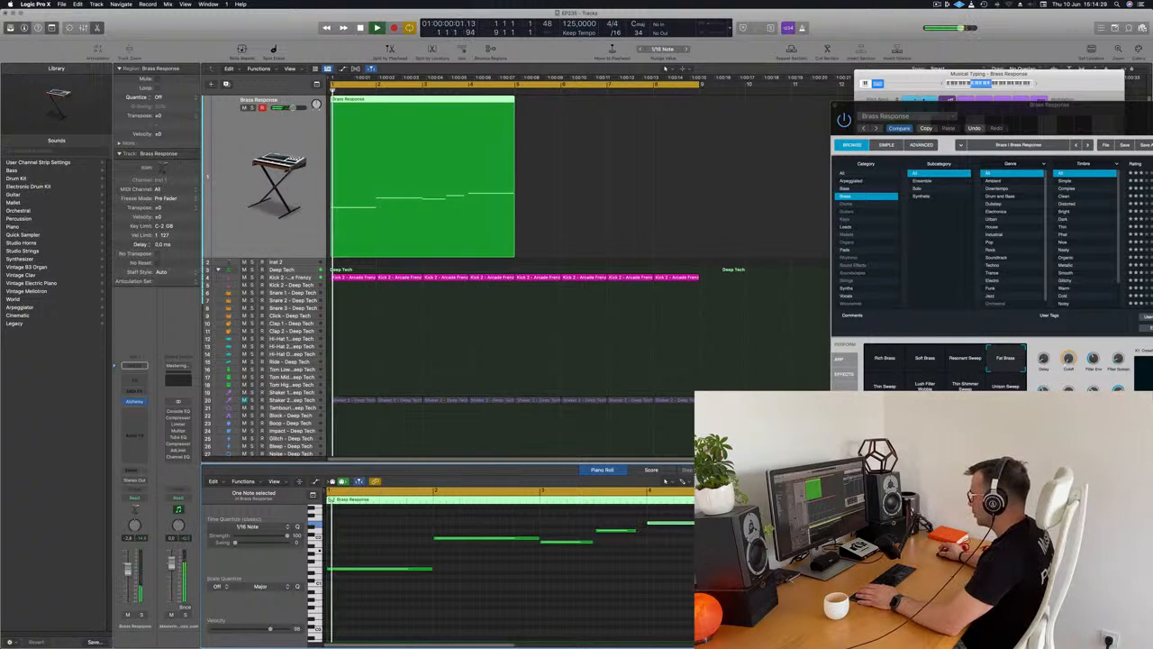
pyautogui.moveTo(636, 529); pyautogui.dragTo(646, 530)
pyautogui.press('space')
pyautogui.press('space')
pyautogui.click(618, 360)
pyautogui.press('super+Left')
pyautogui.click(430, 161)
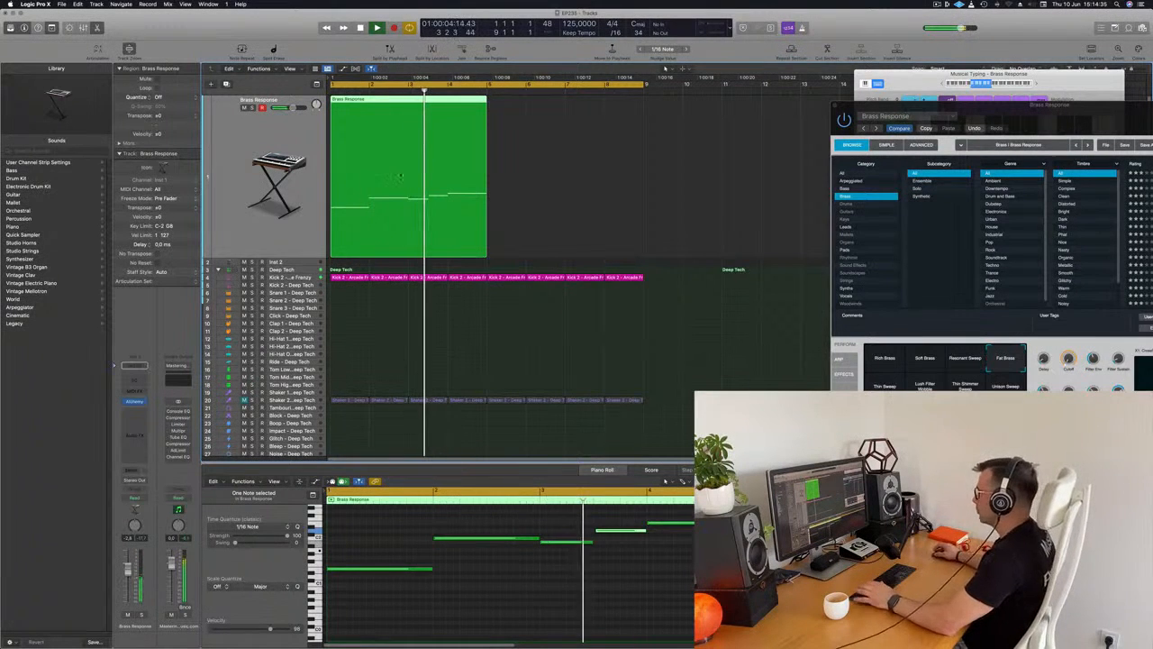
# Replay the line from the start and lower its last note to two semitones below the third note.
pyautogui.press('Return')
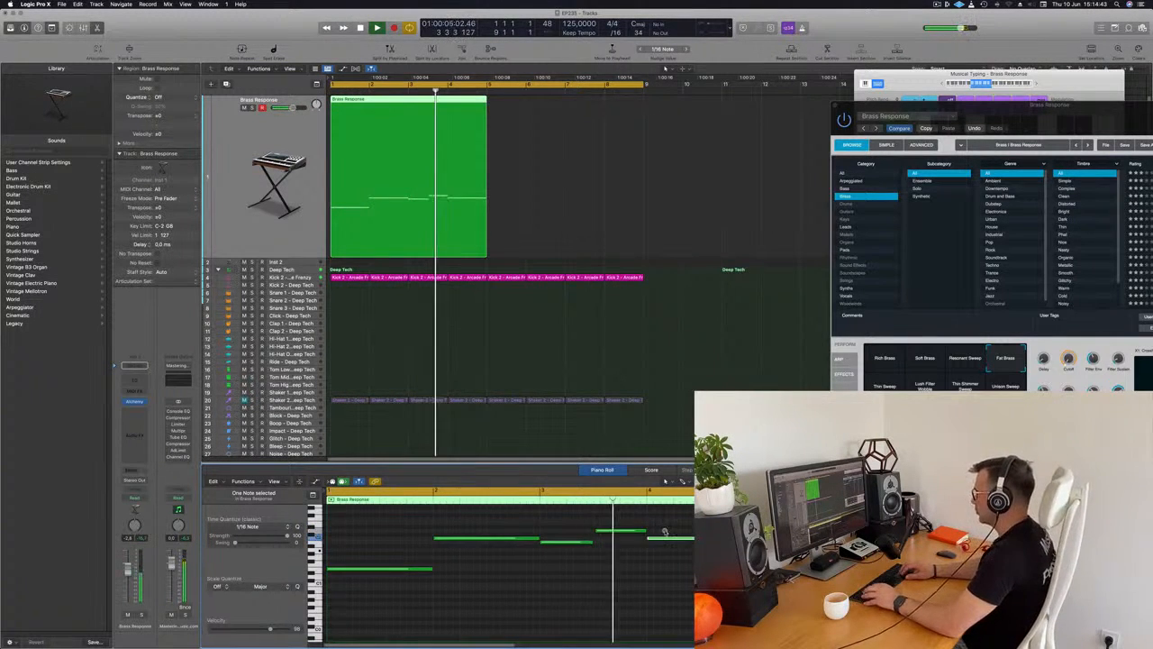
pyautogui.press('Return')
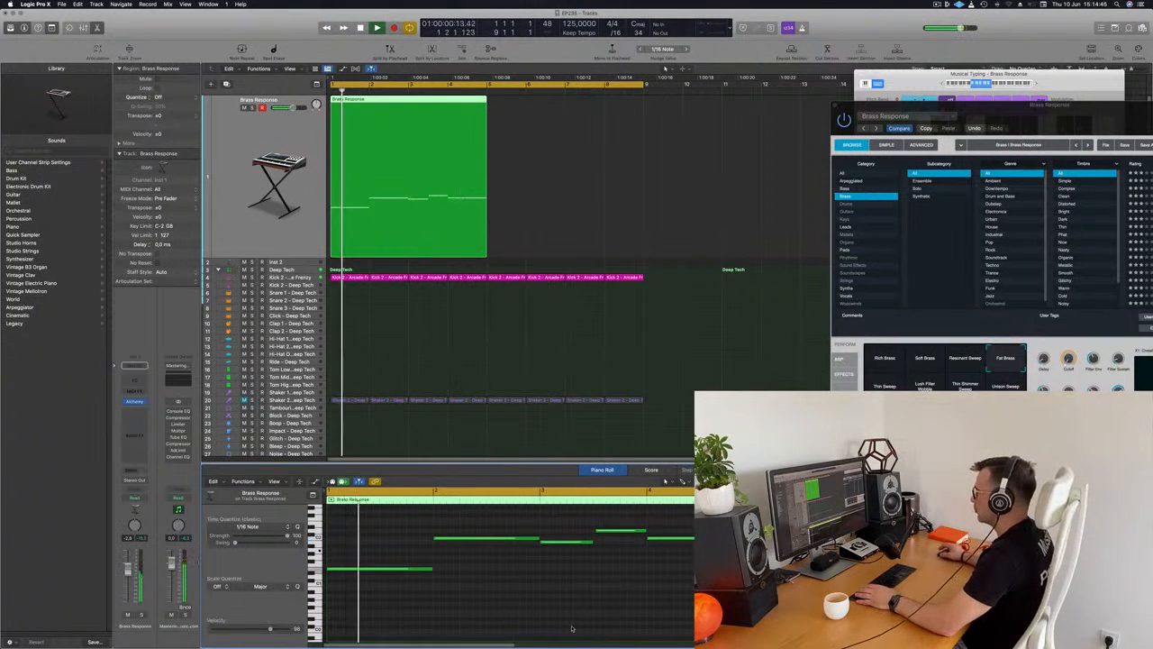
pyautogui.moveTo(1025, 114); pyautogui.dragTo(736, 147)
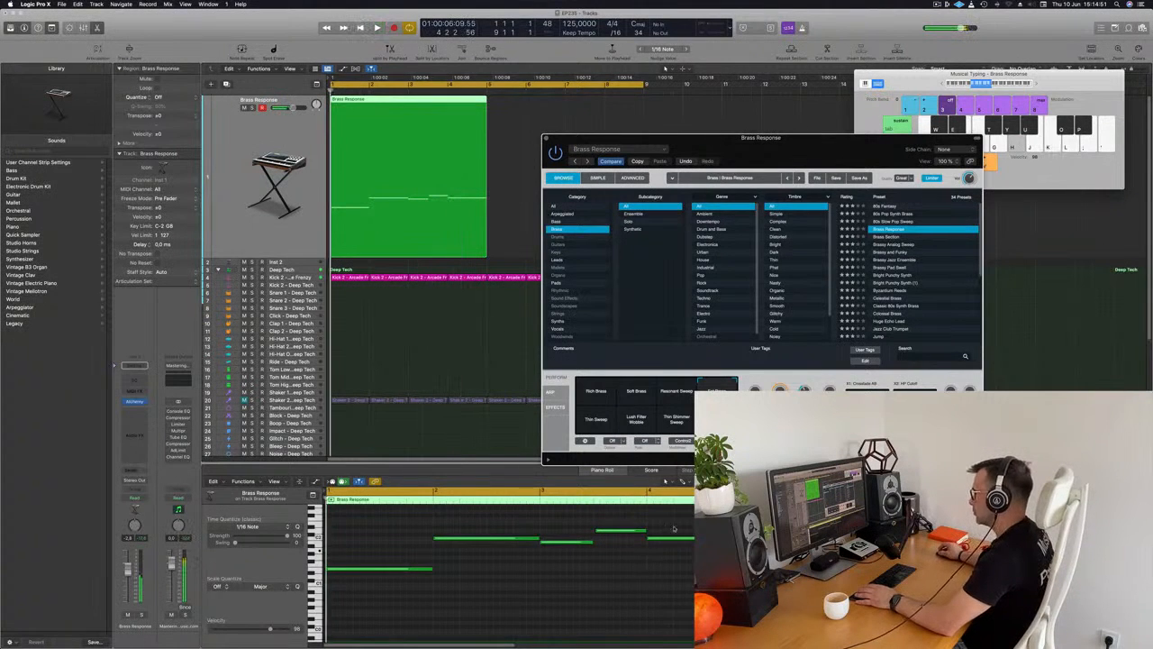
pyautogui.moveTo(671, 536); pyautogui.dragTo(673, 542)
pyautogui.hotkey('alt', 'Down')
pyautogui.hotkey('alt', 'Down')
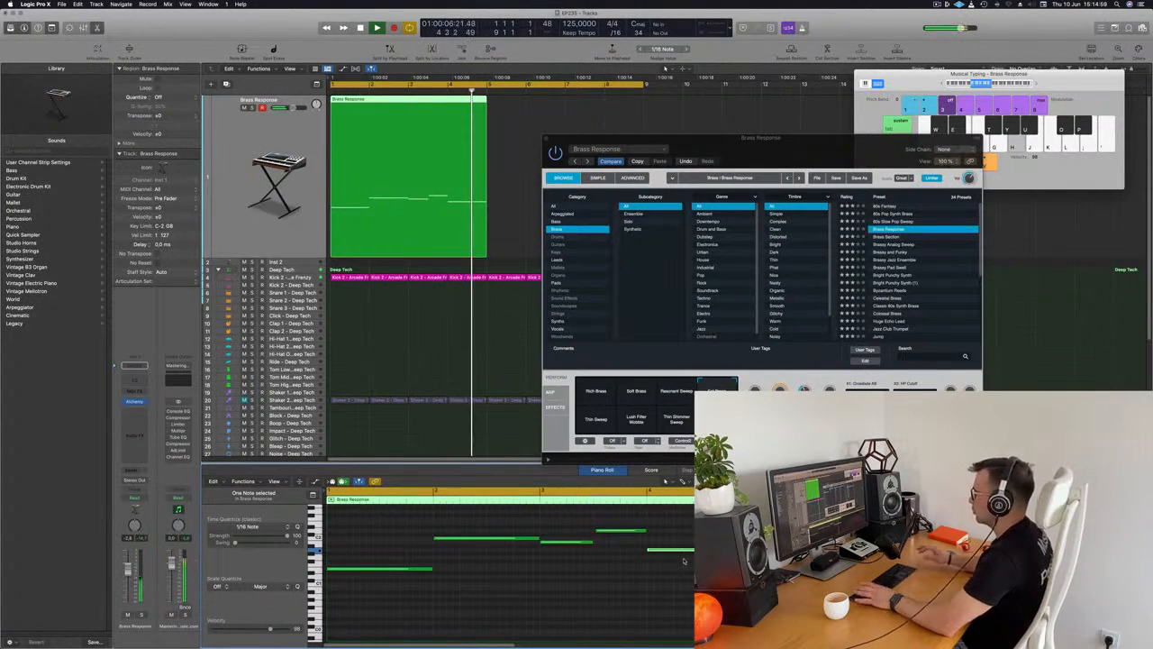
# Copy the four-bar Brass Response region to bar 5 and play the arrangement.
pyautogui.press('Return')
pyautogui.press('Return')
pyautogui.moveTo(761, 138); pyautogui.dragTo(841, 151)
pyautogui.press('space')
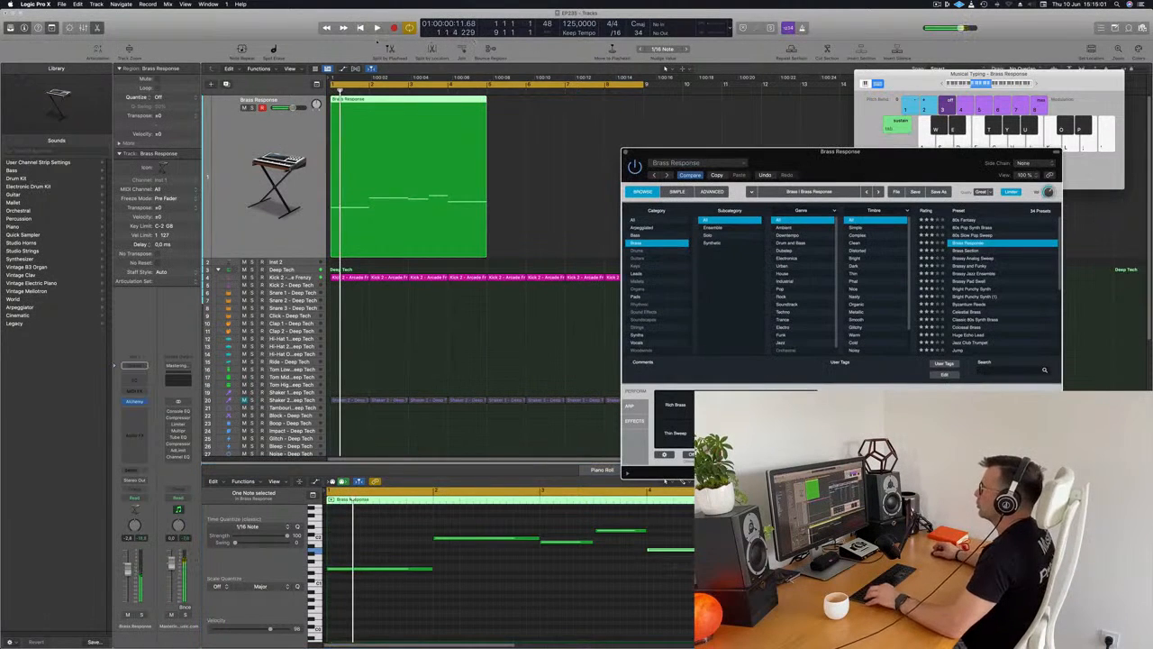
pyautogui.moveTo(426, 102); pyautogui.dragTo(584, 111)
pyautogui.press('space')
pyautogui.press('super+Left')
pyautogui.press('super+Left')
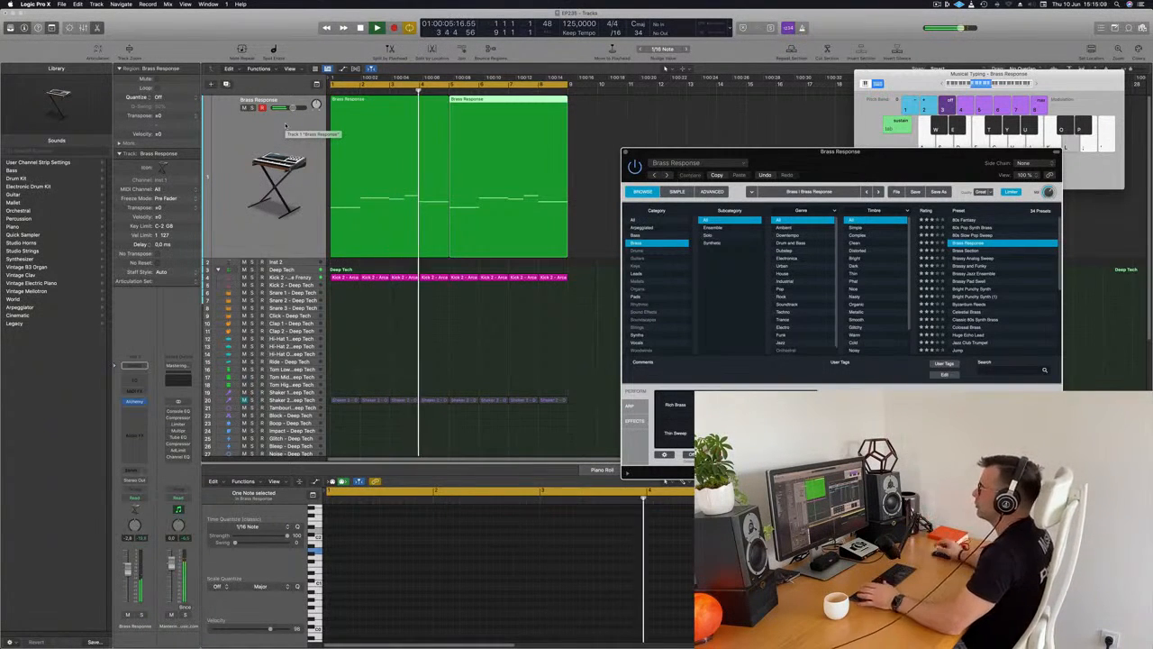
# Reposition the Alchemy window so its performance controls are in view and replay the arrangement from the start.
pyautogui.moveTo(825, 166); pyautogui.dragTo(766, 209)
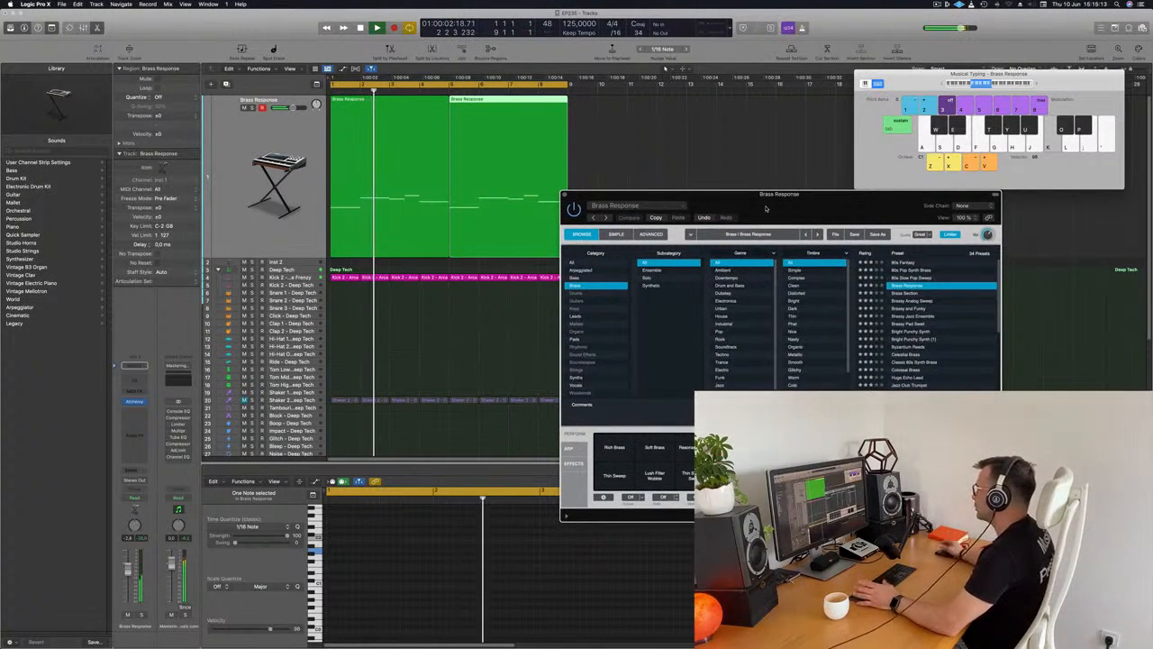
pyautogui.press('space')
pyautogui.press('space')
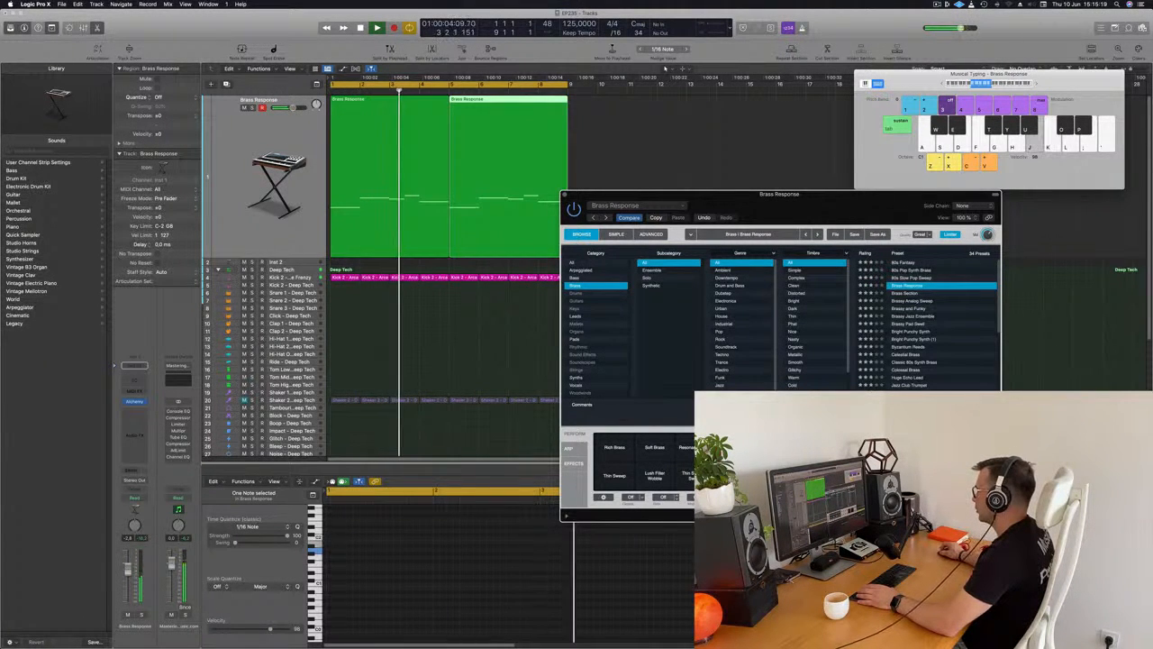
pyautogui.press('Return')
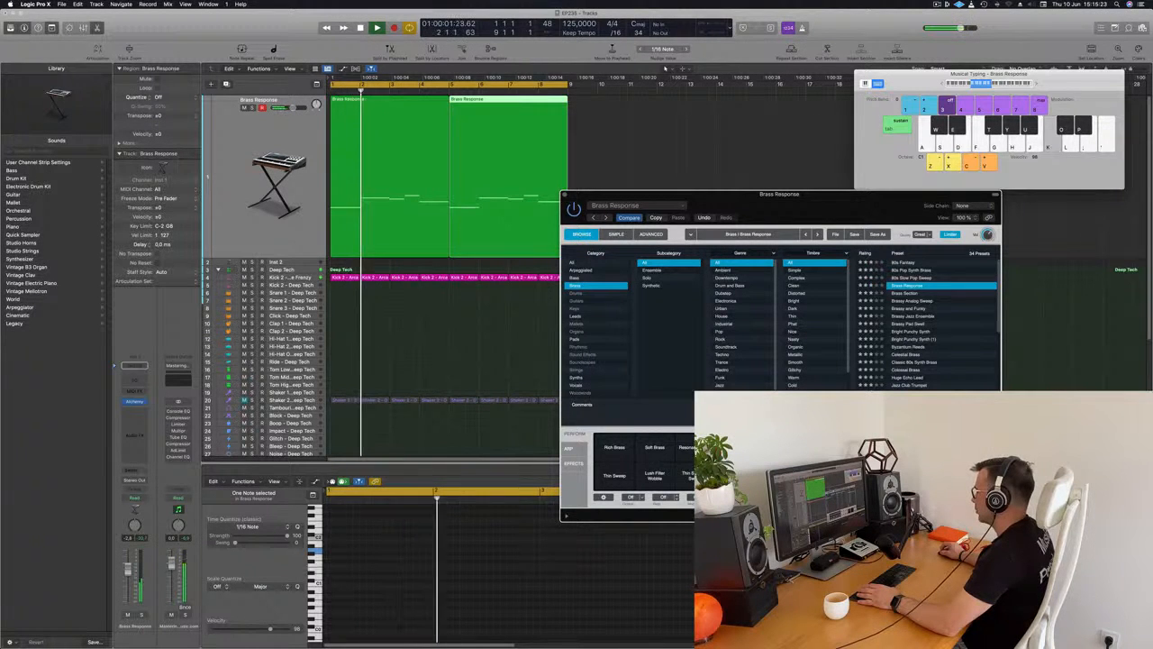
pyautogui.moveTo(847, 207); pyautogui.dragTo(844, 104)
pyautogui.press('Return')
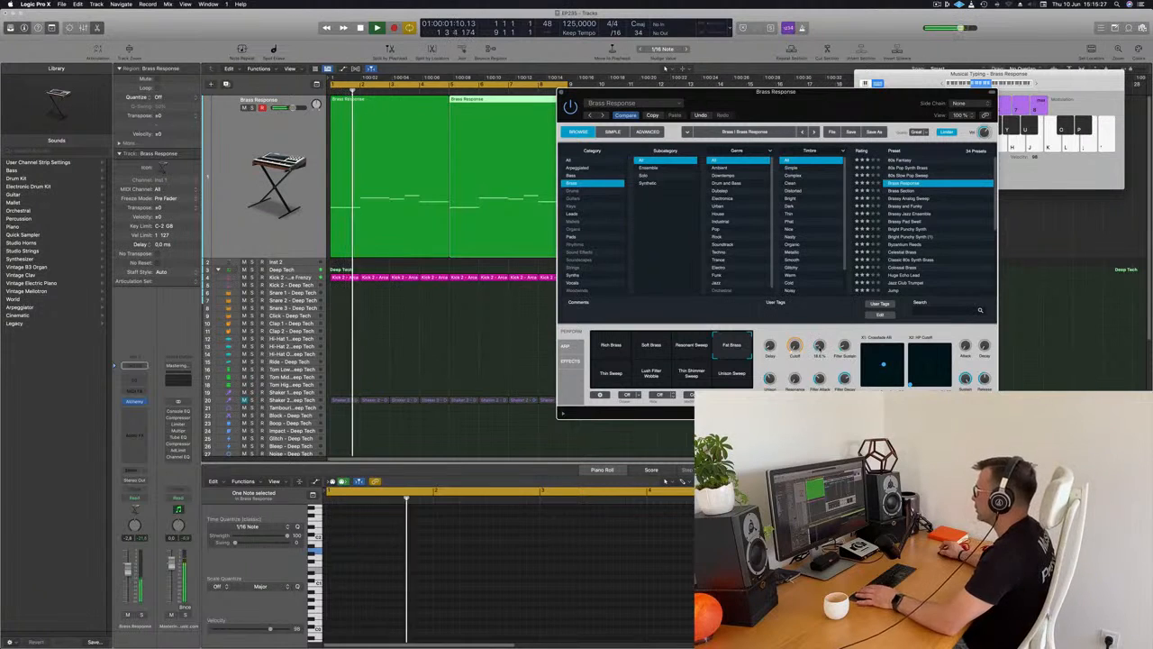
# Shape the brass sound during playback with Alchemy's cutoff, filter envelope and filter sustain, setting the sustain to about 48%.
pyautogui.press('Return')
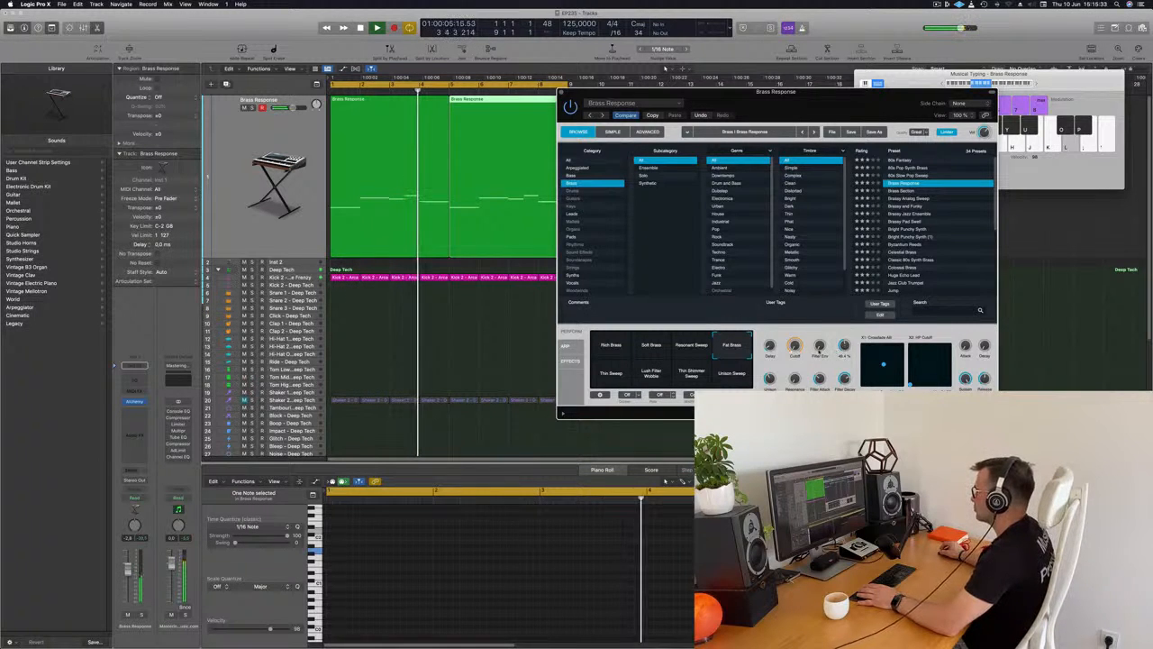
pyautogui.press('Return')
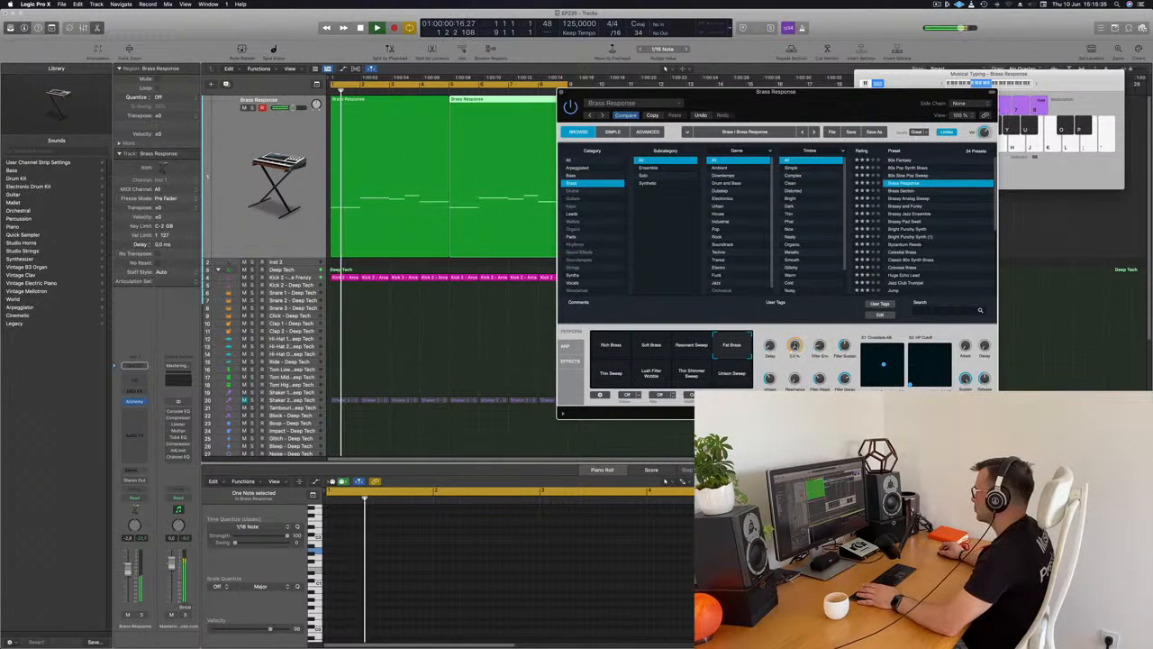
pyautogui.press('space')
pyautogui.press('space')
pyautogui.press('space')
pyautogui.press('space')
pyautogui.press('space')
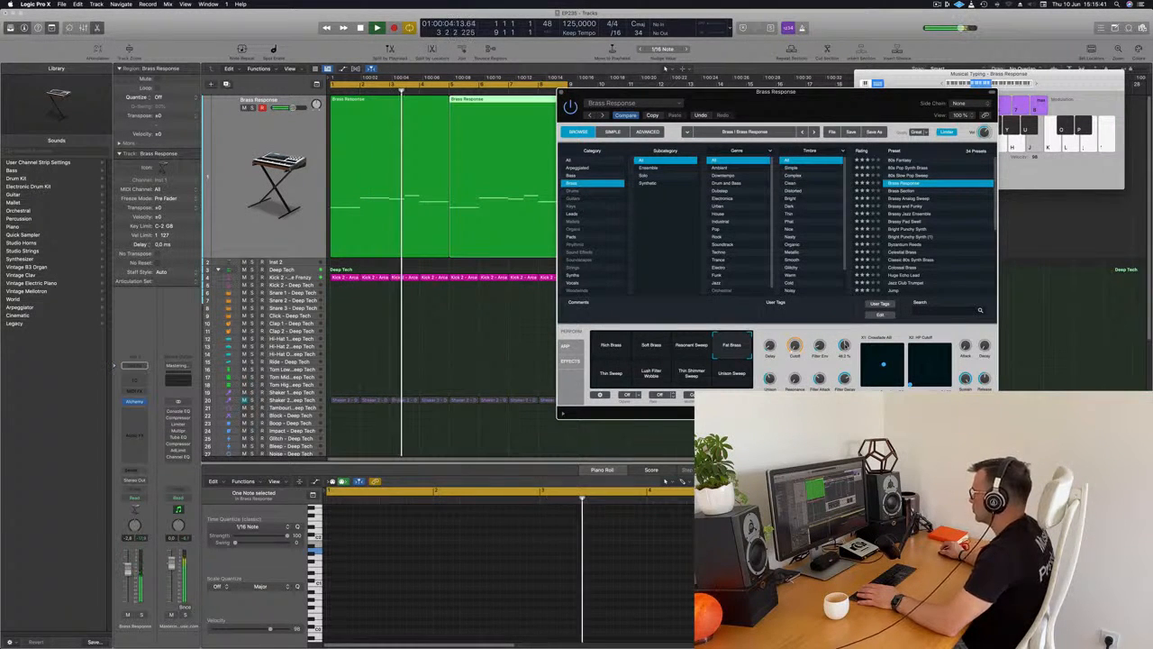
# Clear the Alchemy window off the Brass Response regions, select both regions and replay them from the start.
pyautogui.moveTo(858, 112); pyautogui.dragTo(917, 160)
pyautogui.moveTo(863, 200); pyautogui.dragTo(905, 185)
pyautogui.click(244, 142)
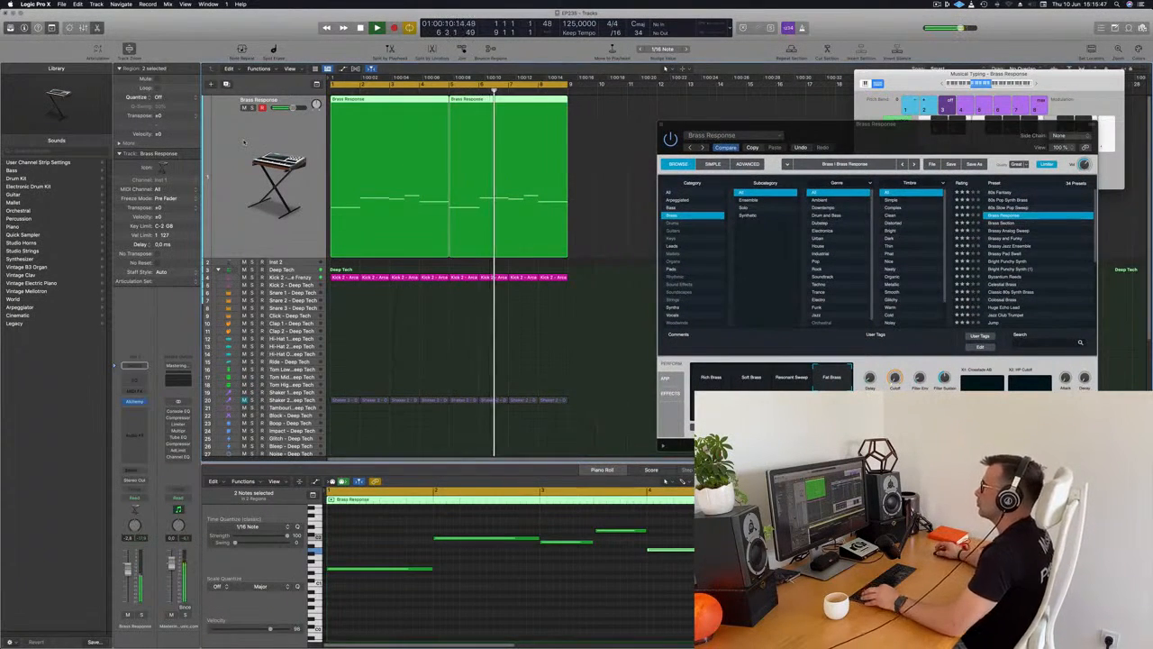
pyautogui.press('super+Left')
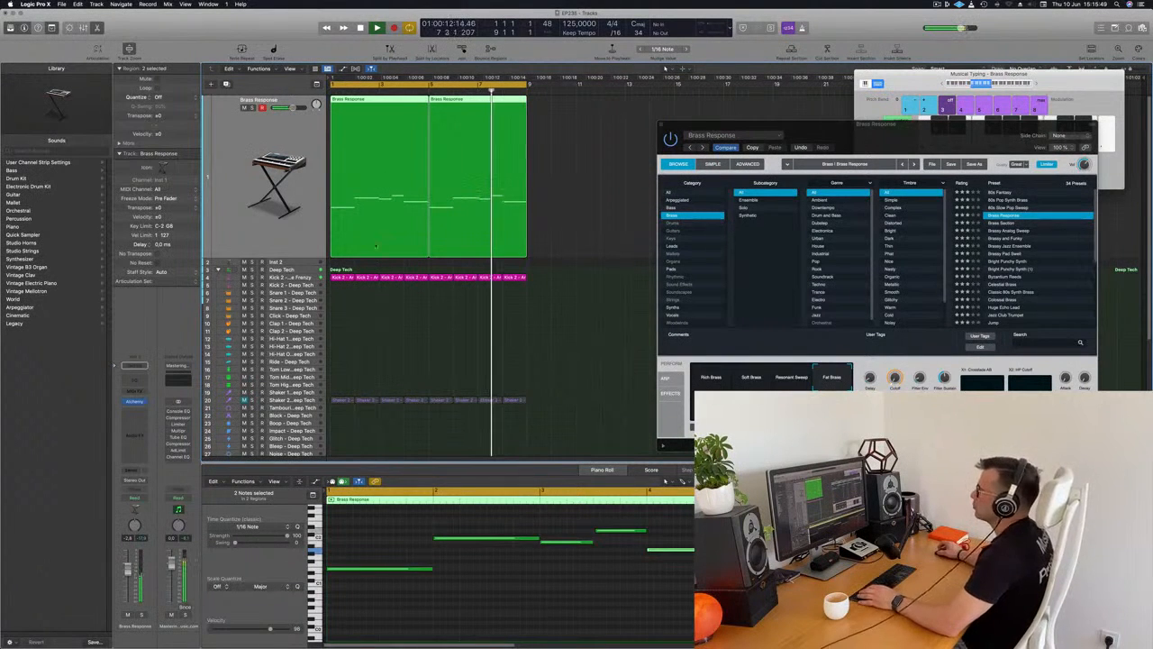
pyautogui.press('space')
pyautogui.press('space')
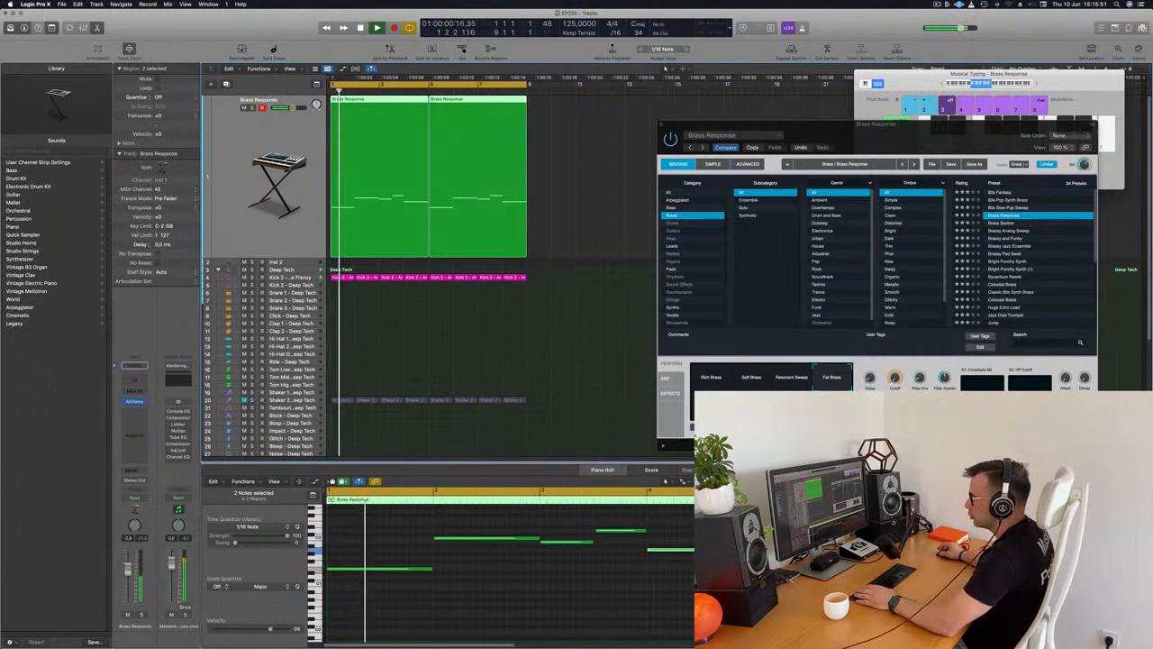
# Insert a Compressor on the Brass Response track and set its side chain to Kick 2 - Arcade Frenzy (Inst 3).
pyautogui.click(135, 410)
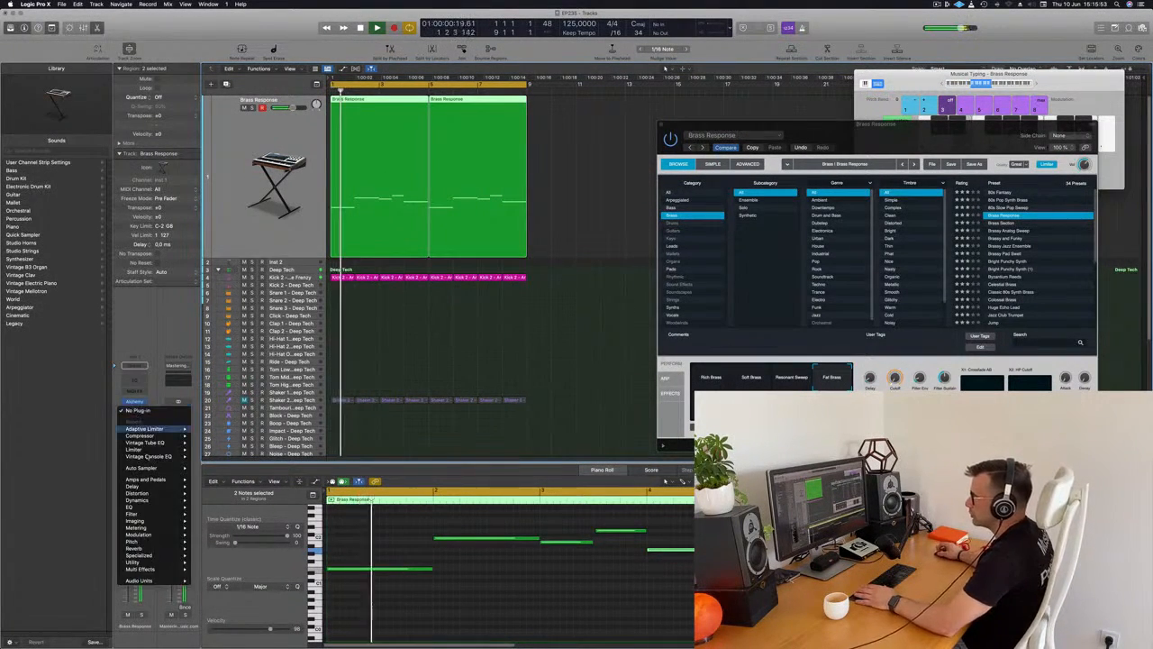
pyautogui.moveTo(156, 435)
pyautogui.click(203, 436)
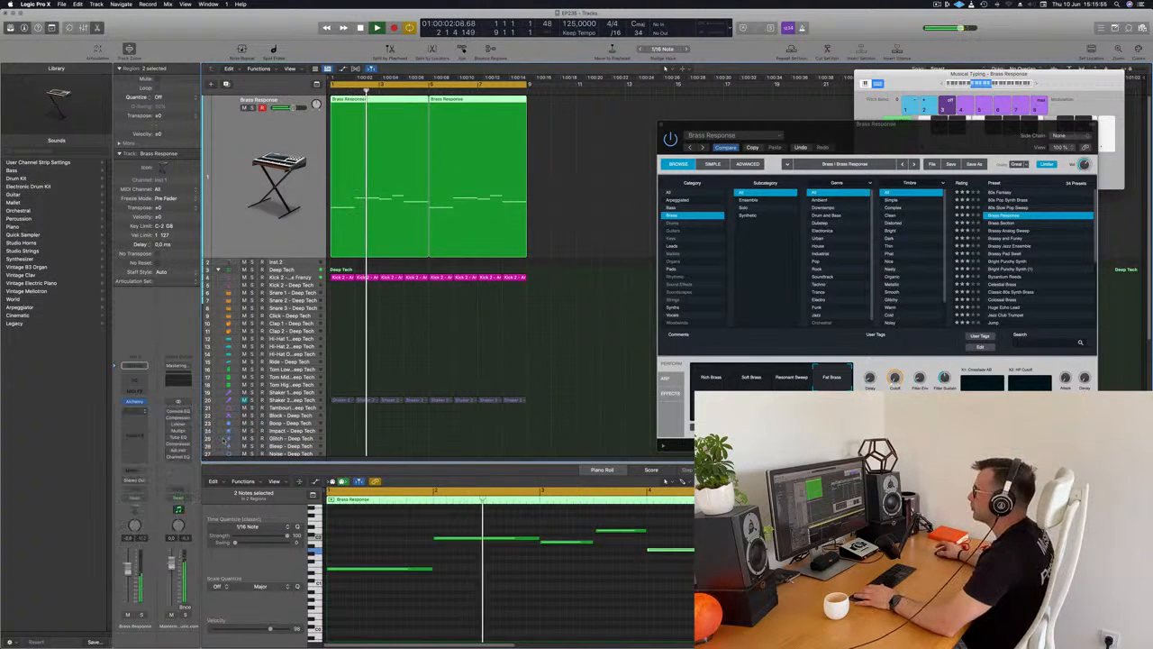
pyautogui.moveTo(646, 120); pyautogui.dragTo(639, 120)
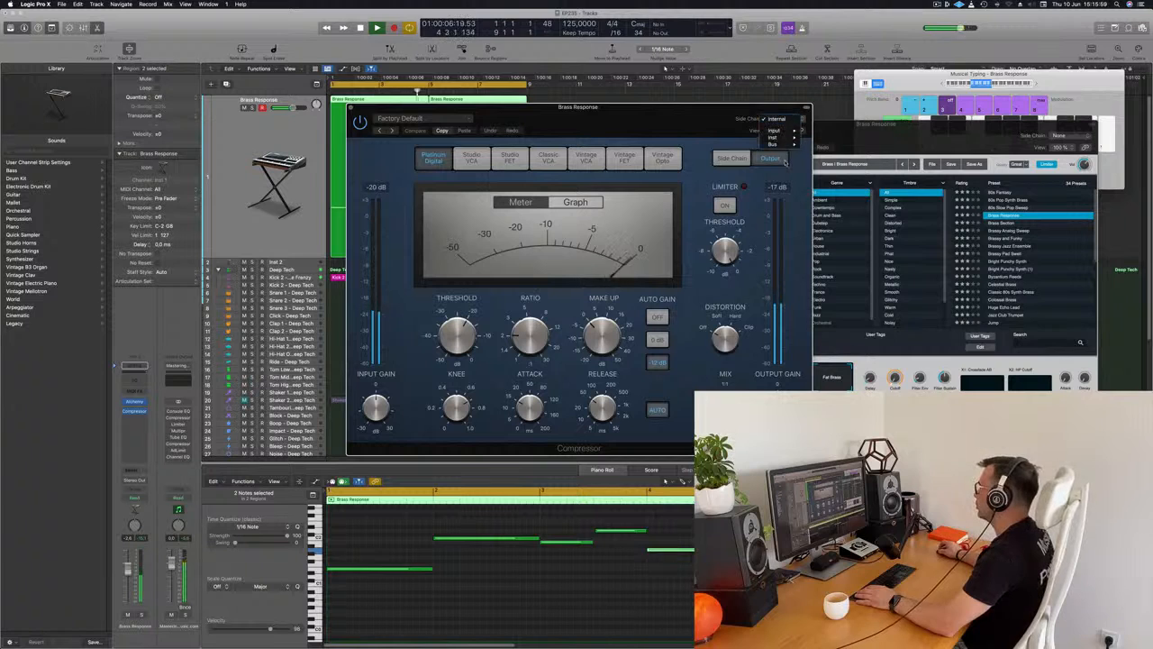
pyautogui.moveTo(789, 137)
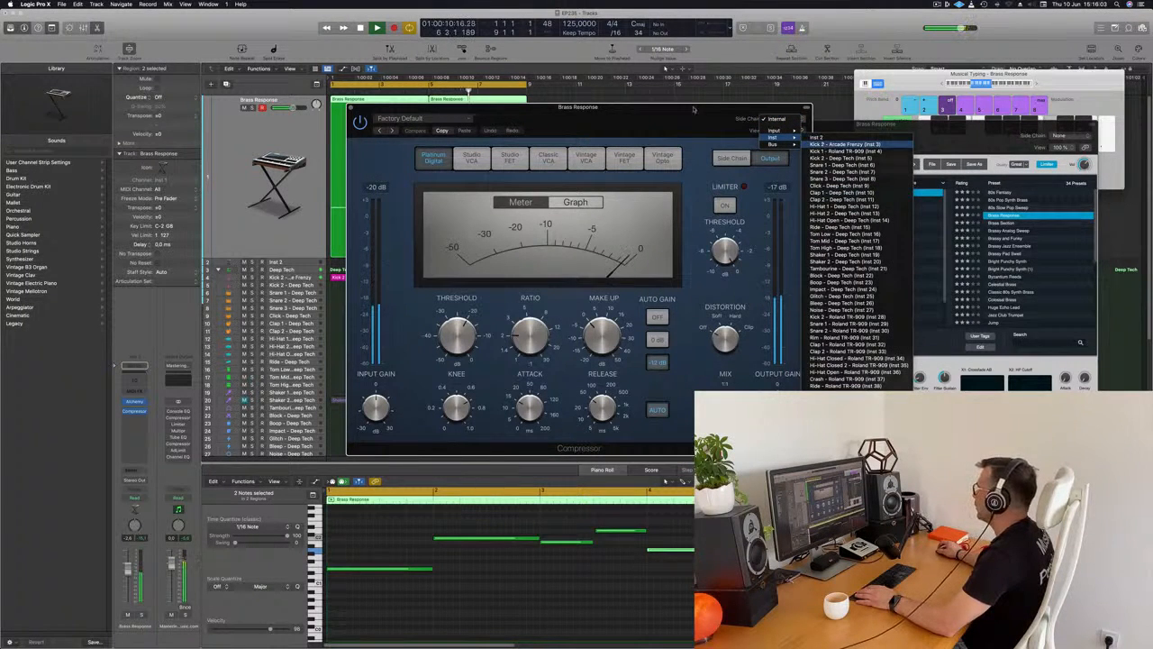
pyautogui.click(847, 144)
# Set the Compressor's ratio to about 3.3:1 and adjust its threshold while replaying the brass line.
pyautogui.moveTo(618, 265); pyautogui.dragTo(840, 279)
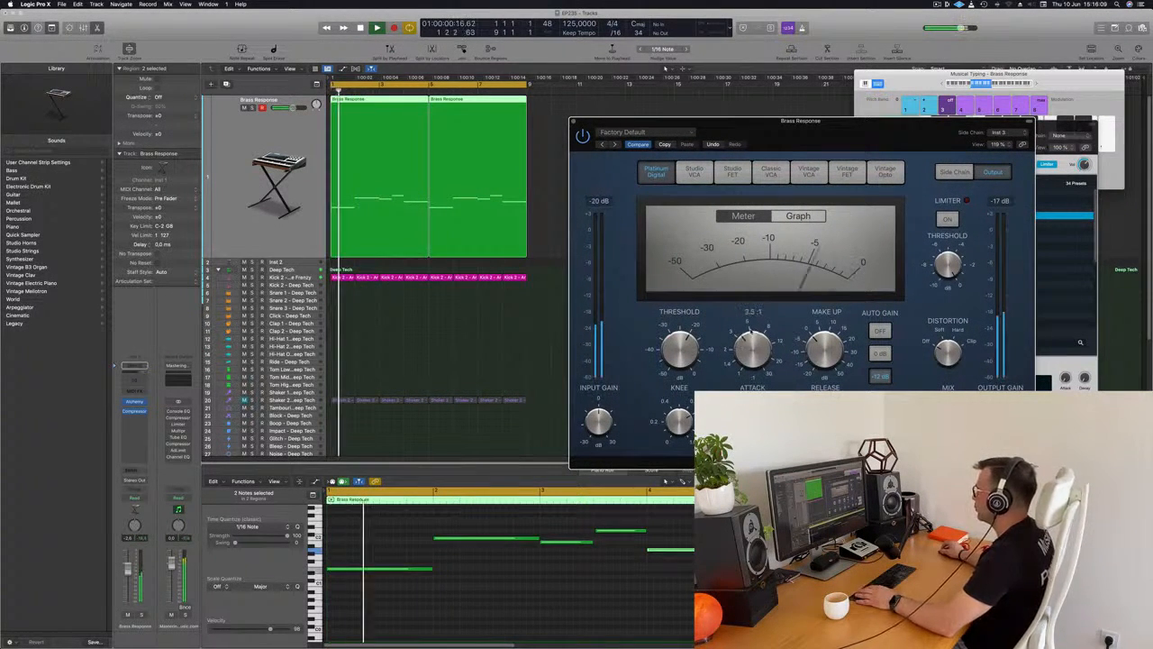
pyautogui.press('space')
pyautogui.press('space')
pyautogui.moveTo(690, 351); pyautogui.dragTo(690, 354)
pyautogui.moveTo(822, 132); pyautogui.dragTo(741, 167)
# Compare the brass line with the Compressor bypassed and enabled during playback, and close the plug-in.
pyautogui.click(493, 156)
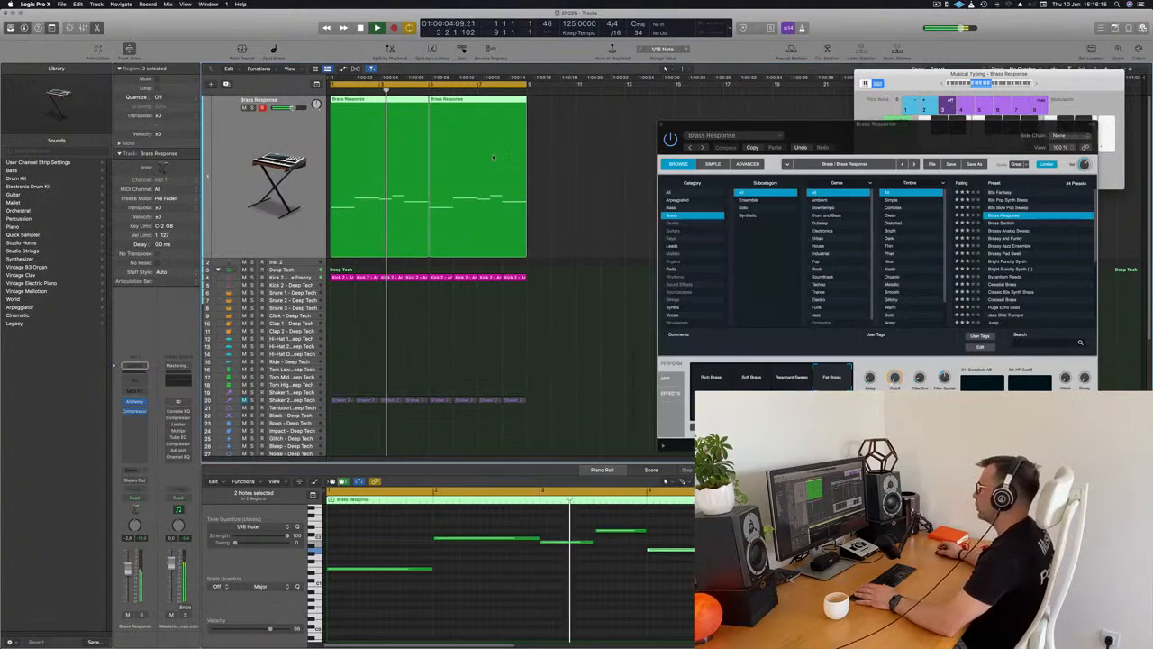
pyautogui.click(135, 412)
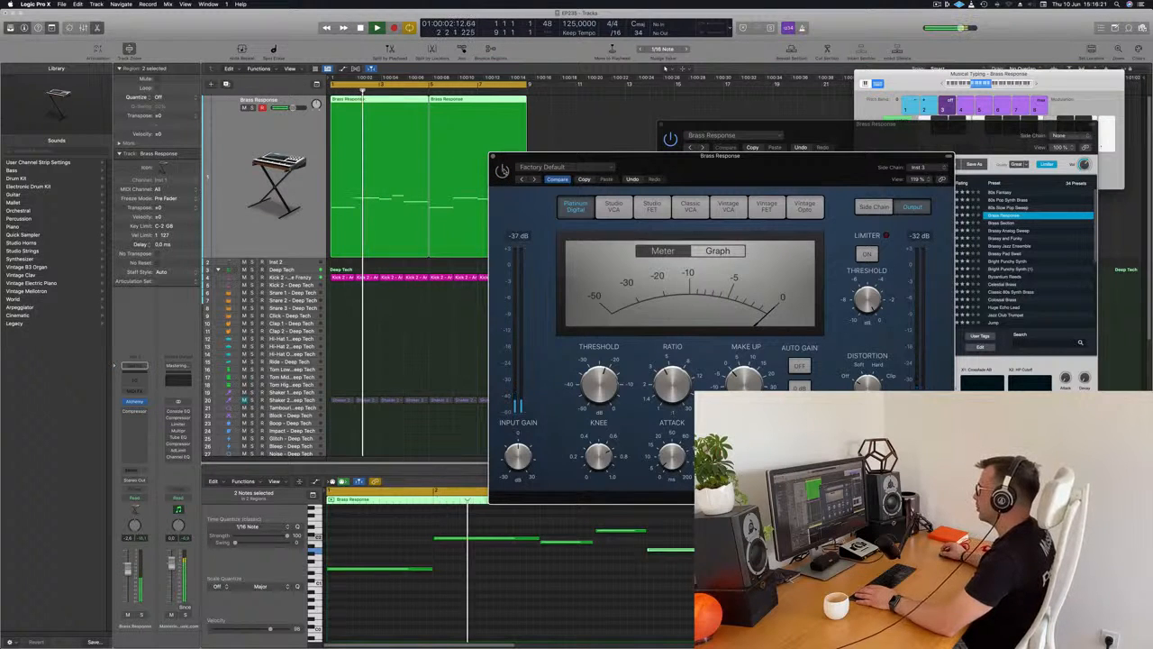
pyautogui.moveTo(555, 166); pyautogui.dragTo(526, 175)
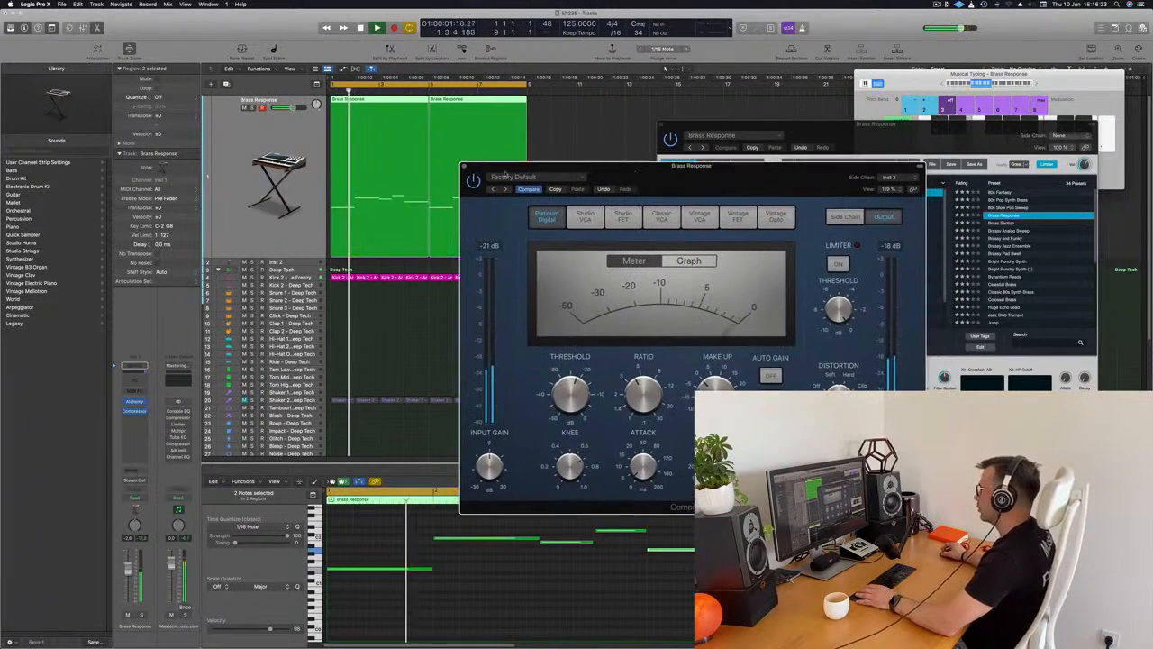
pyautogui.click(463, 166)
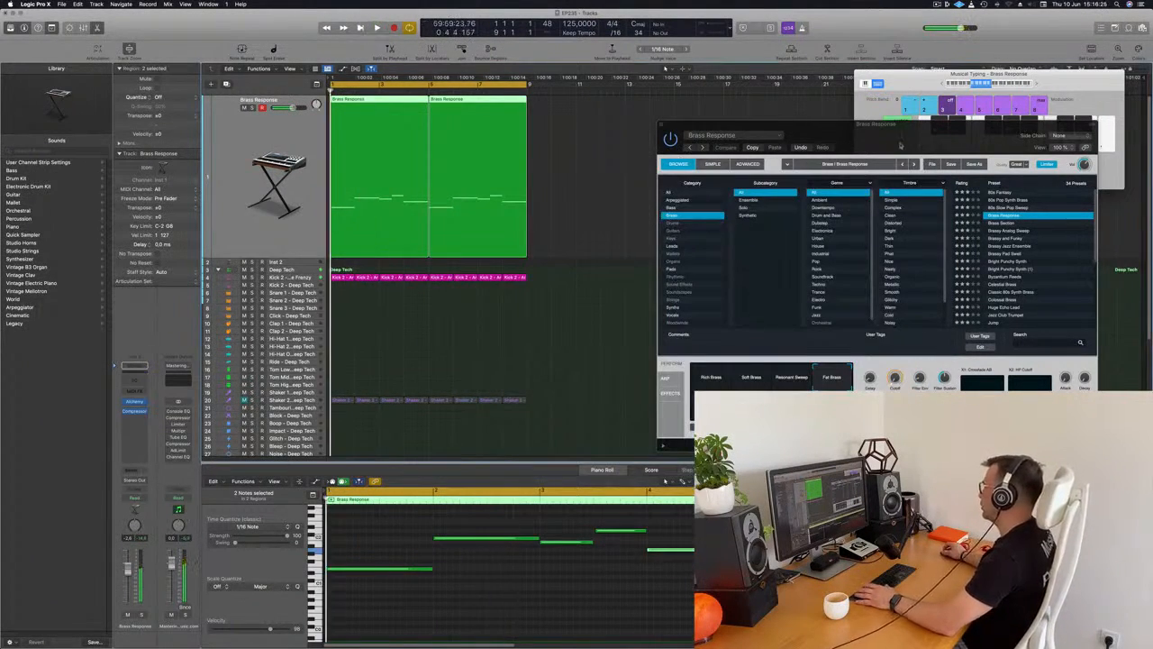
# Close Alchemy, duplicate the Brass Response track with its plug-ins and copy the region at bar 1 onto the new track.
pyautogui.moveTo(661, 135); pyautogui.dragTo(519, 160)
pyautogui.click(518, 160)
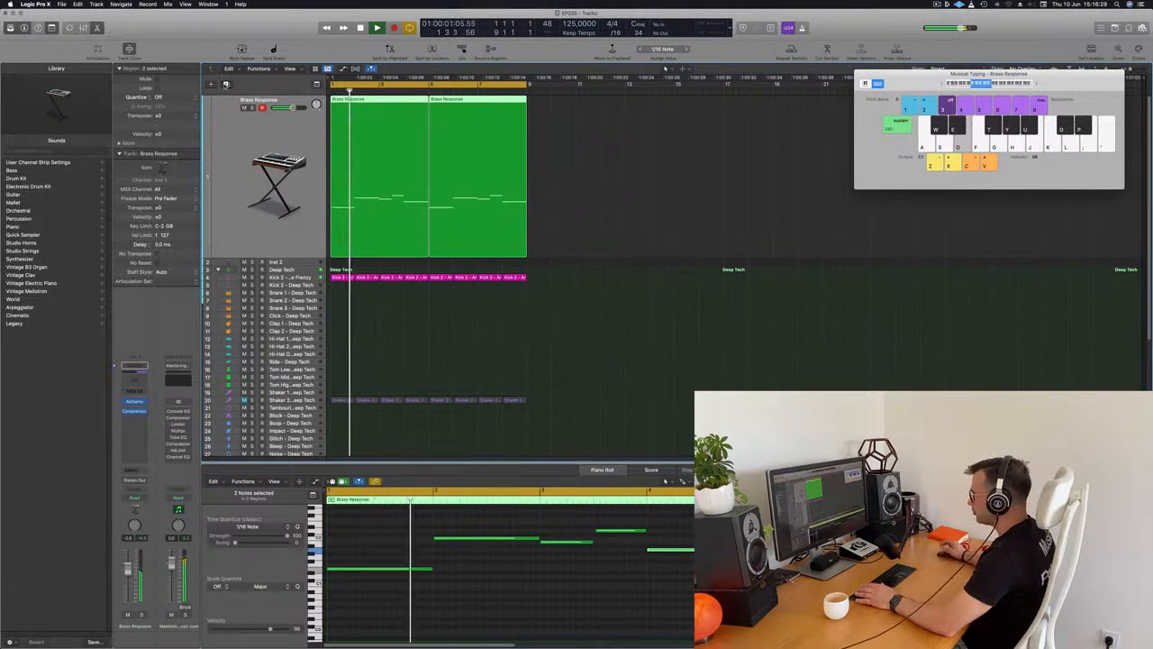
pyautogui.click(226, 84)
pyautogui.moveTo(378, 99); pyautogui.dragTo(381, 115)
pyautogui.press('space')
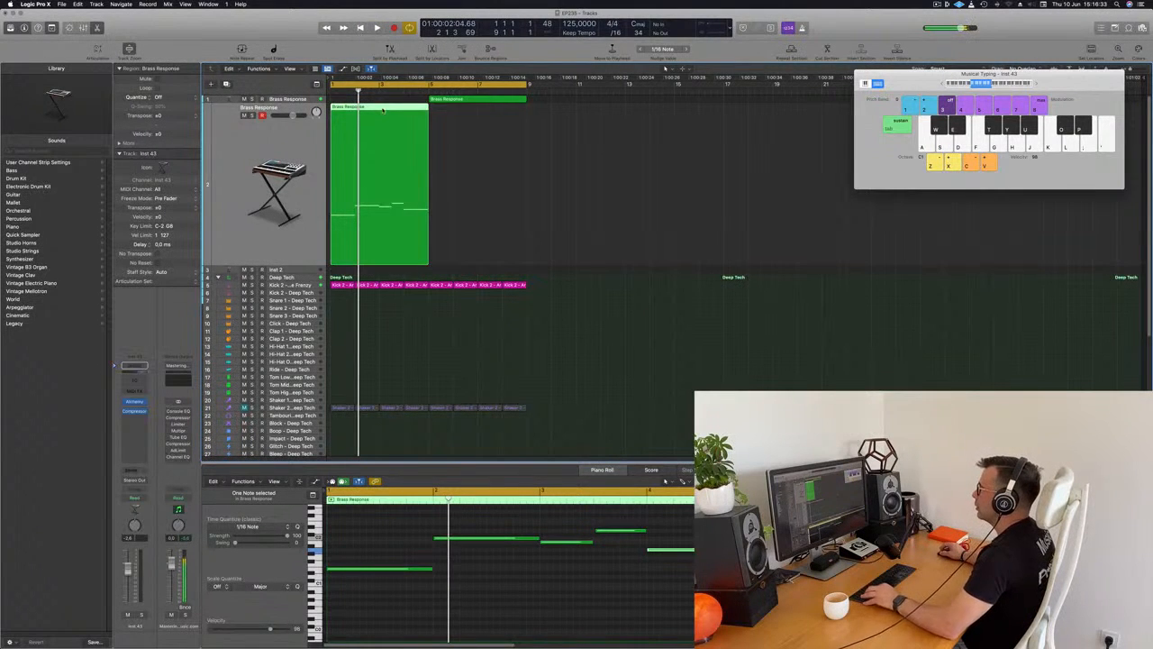
pyautogui.click(382, 100)
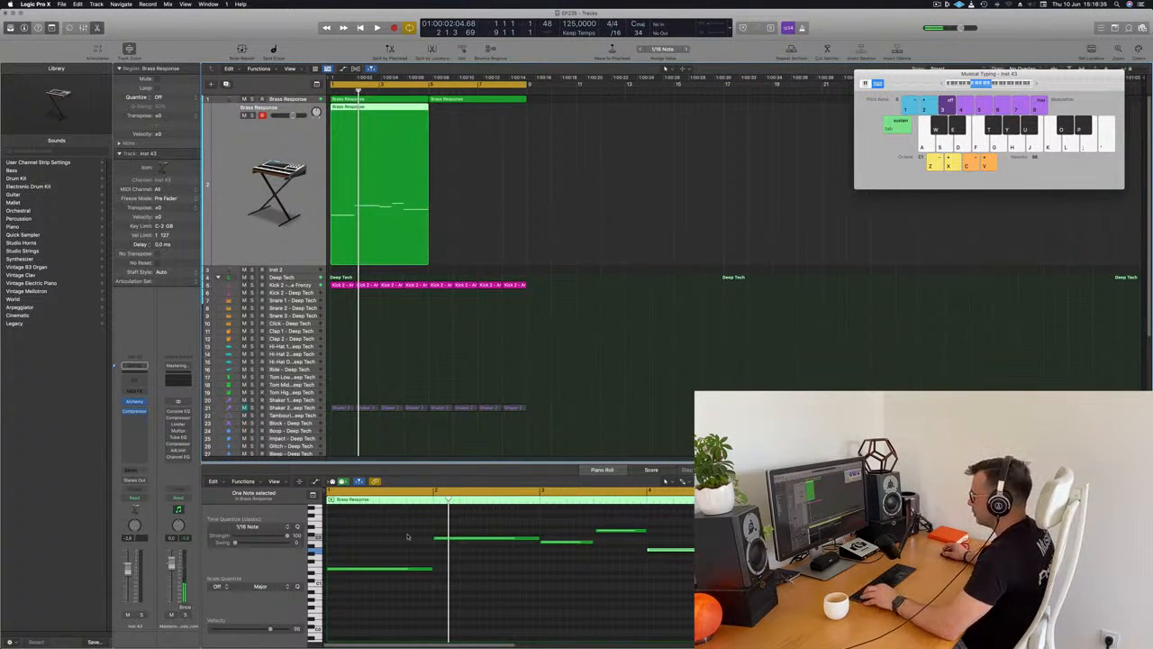
# Replace the copied region's long notes with pairs of short stabs three sixteenths apart on the same pitches and play the result.
pyautogui.moveTo(372, 522); pyautogui.dragTo(375, 570)
pyautogui.scroll(3, 342, 575)
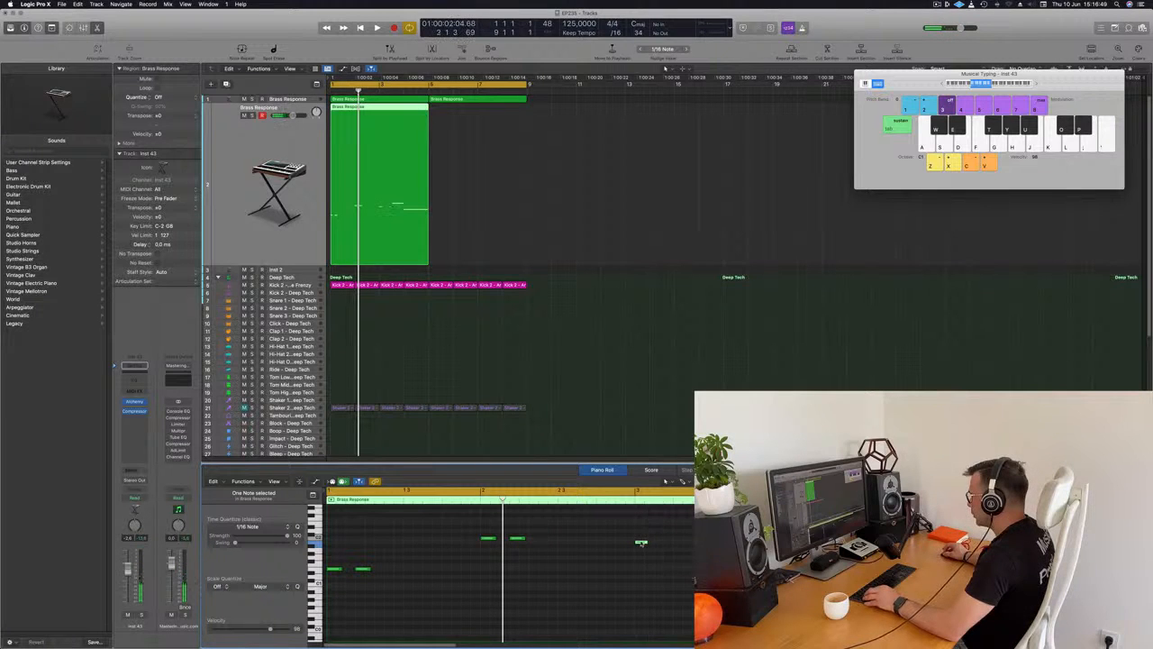
pyautogui.moveTo(640, 542); pyautogui.dragTo(674, 544)
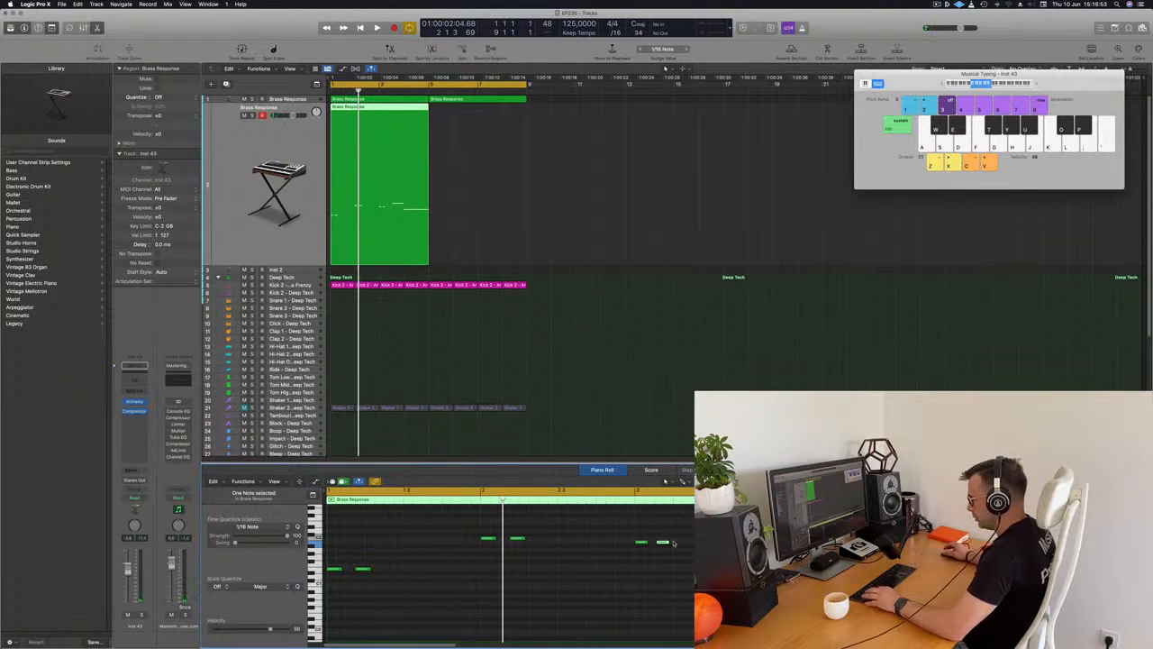
pyautogui.moveTo(667, 544); pyautogui.dragTo(671, 546)
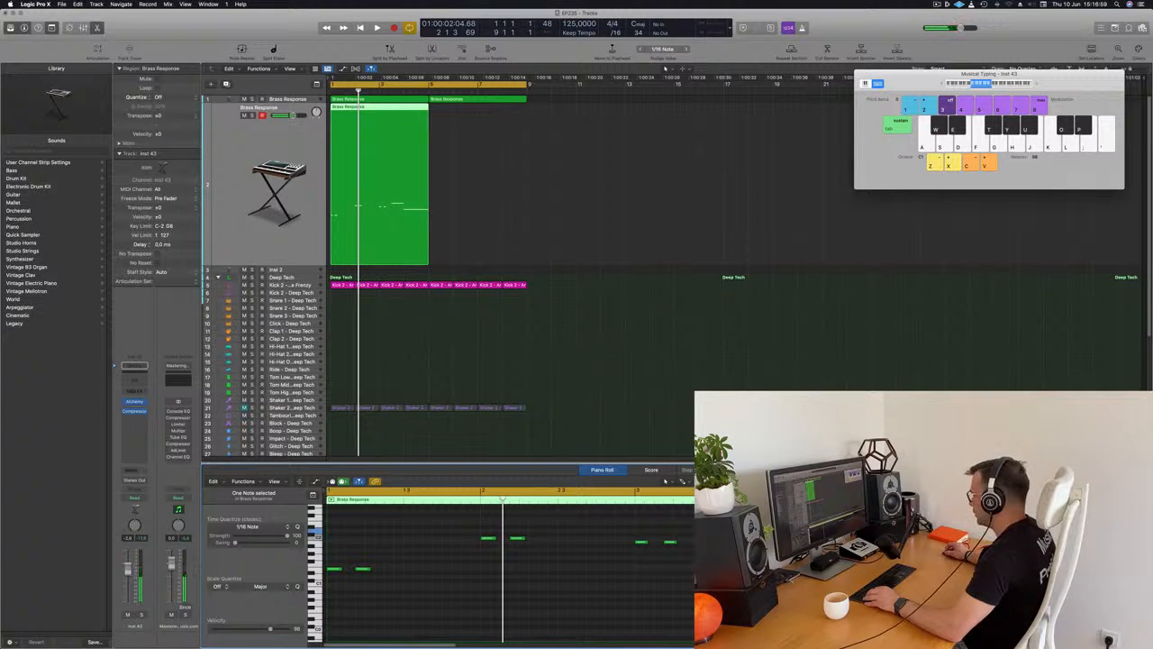
pyautogui.moveTo(733, 530); pyautogui.dragTo(734, 530)
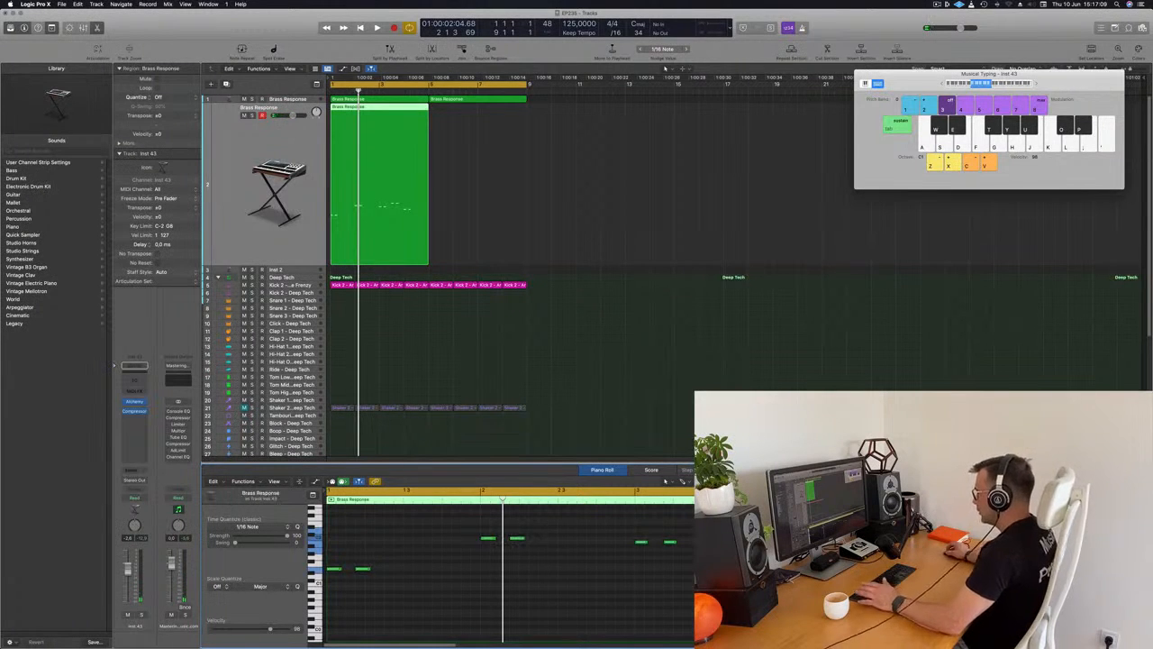
pyautogui.press('space')
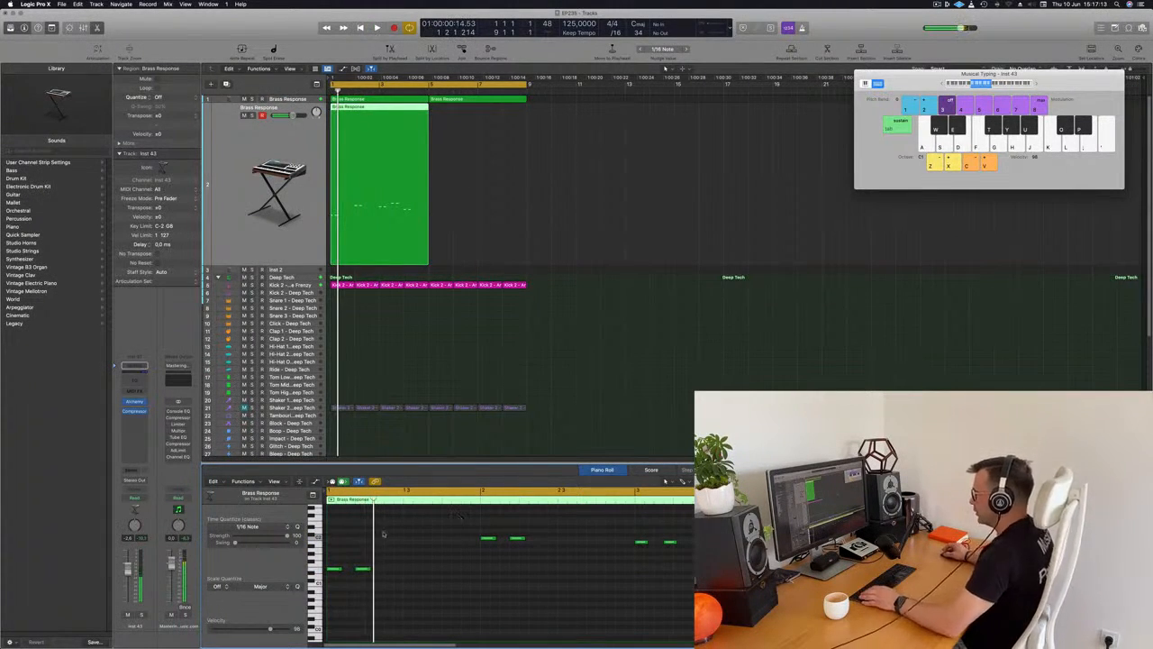
# Copy the stab pairs at the starts of bars 1 and 2 half a bar later, to beat 3 of each bar.
pyautogui.moveTo(348, 537); pyautogui.dragTo(585, 602)
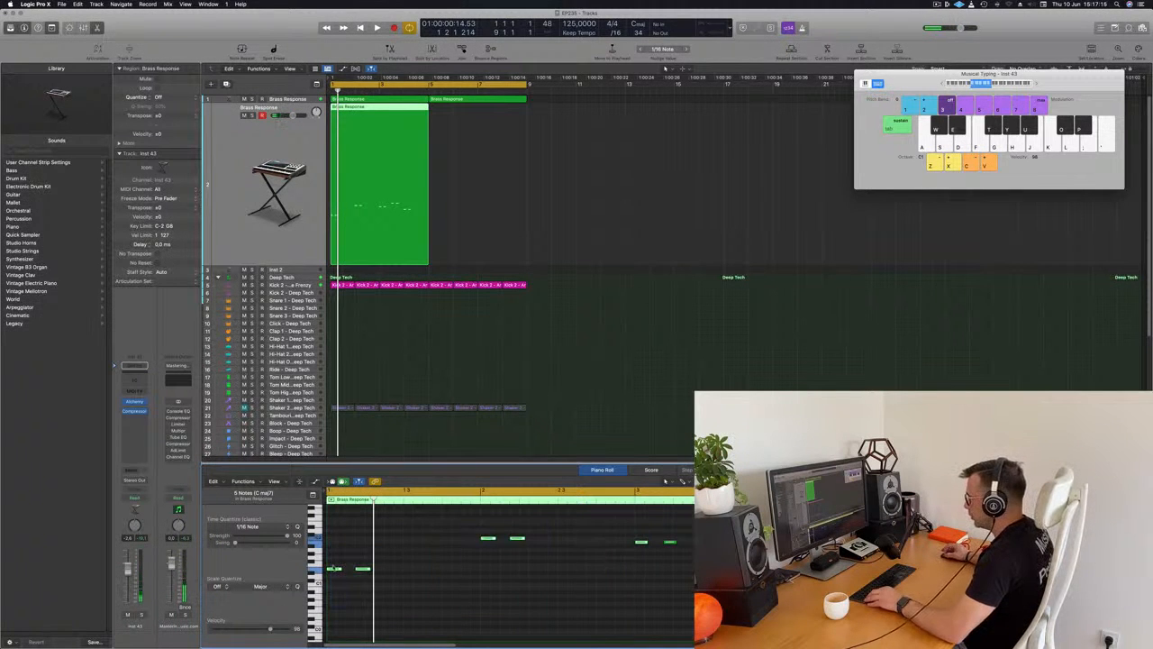
pyautogui.moveTo(333, 570); pyautogui.dragTo(412, 574)
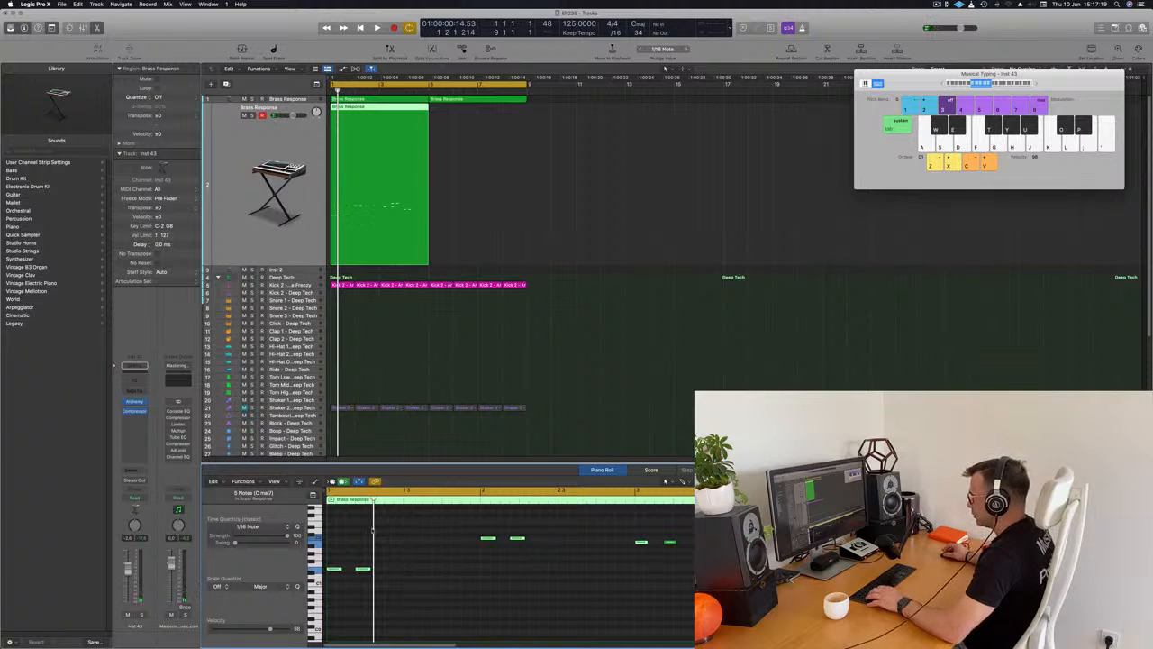
pyautogui.moveTo(423, 586); pyautogui.dragTo(566, 604)
pyautogui.moveTo(339, 571); pyautogui.dragTo(410, 568)
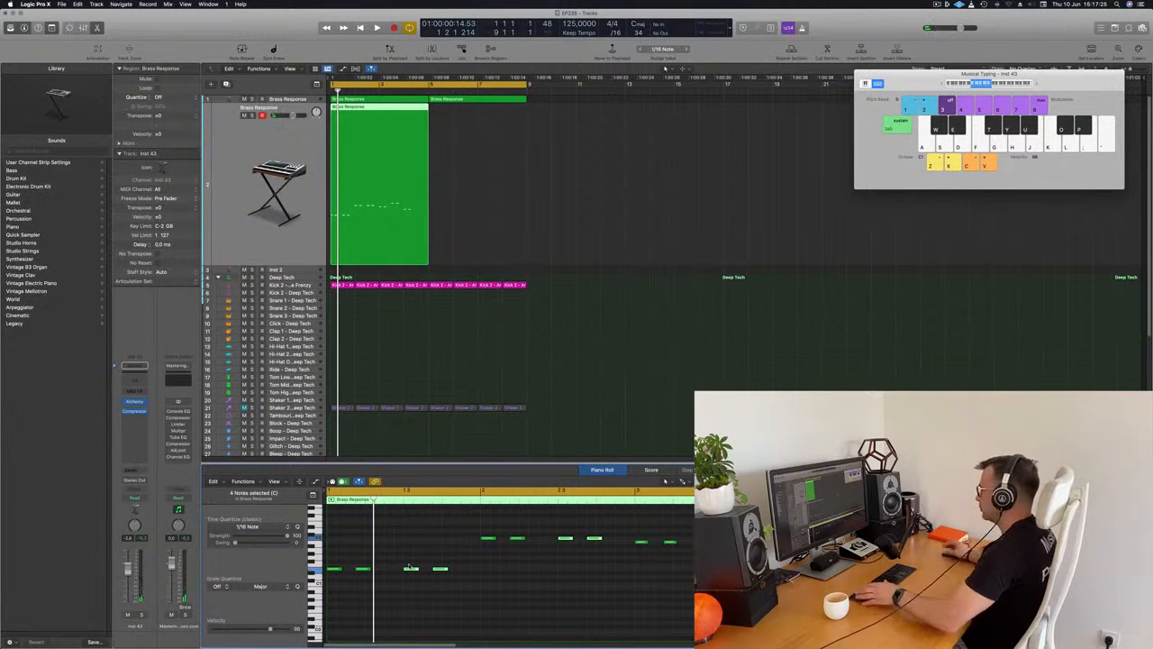
# Play the stab line, copy its four-bar region to bar 5 and select both regions on the track.
pyautogui.press('space')
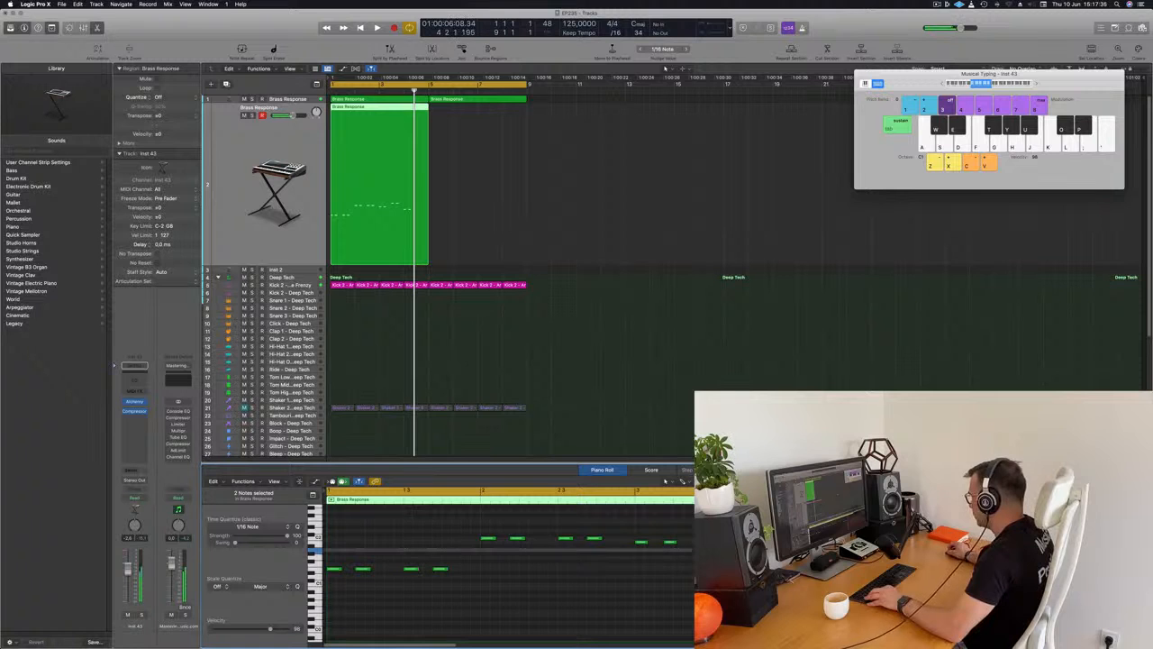
pyautogui.press('space')
pyautogui.press('space')
pyautogui.press('space')
pyautogui.press('space')
pyautogui.moveTo(400, 111); pyautogui.dragTo(481, 121)
pyautogui.click(236, 180)
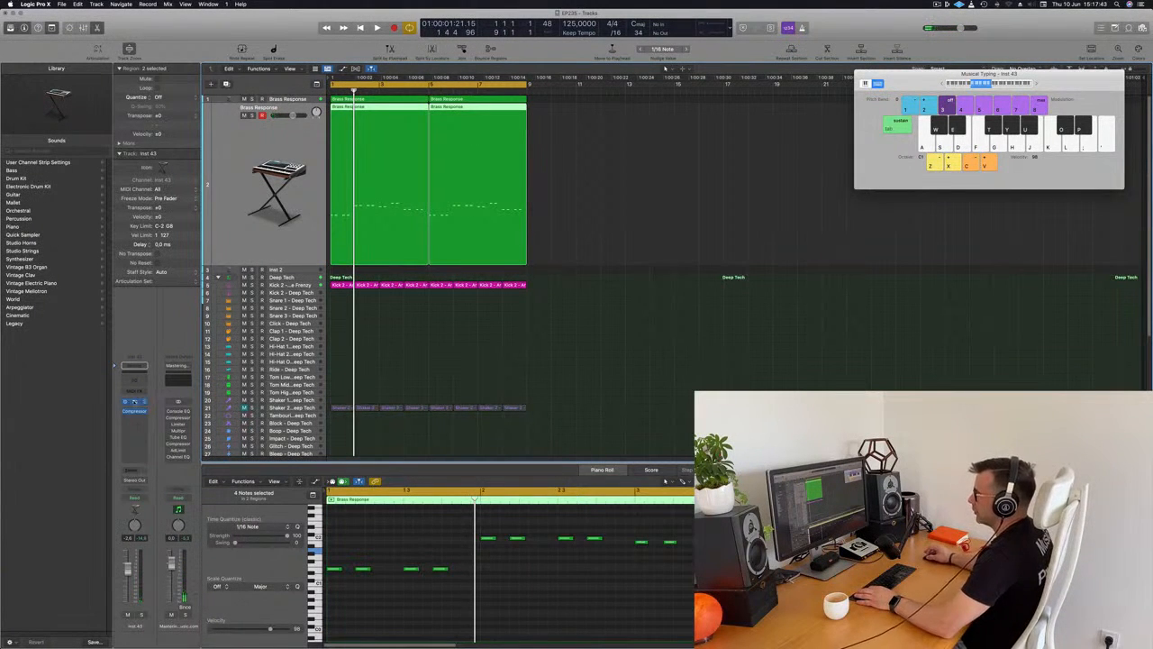
# Open Alchemy on the duplicated track and search the presets of all categories for FM.
pyautogui.click(135, 402)
pyautogui.moveTo(627, 136); pyautogui.dragTo(571, 120)
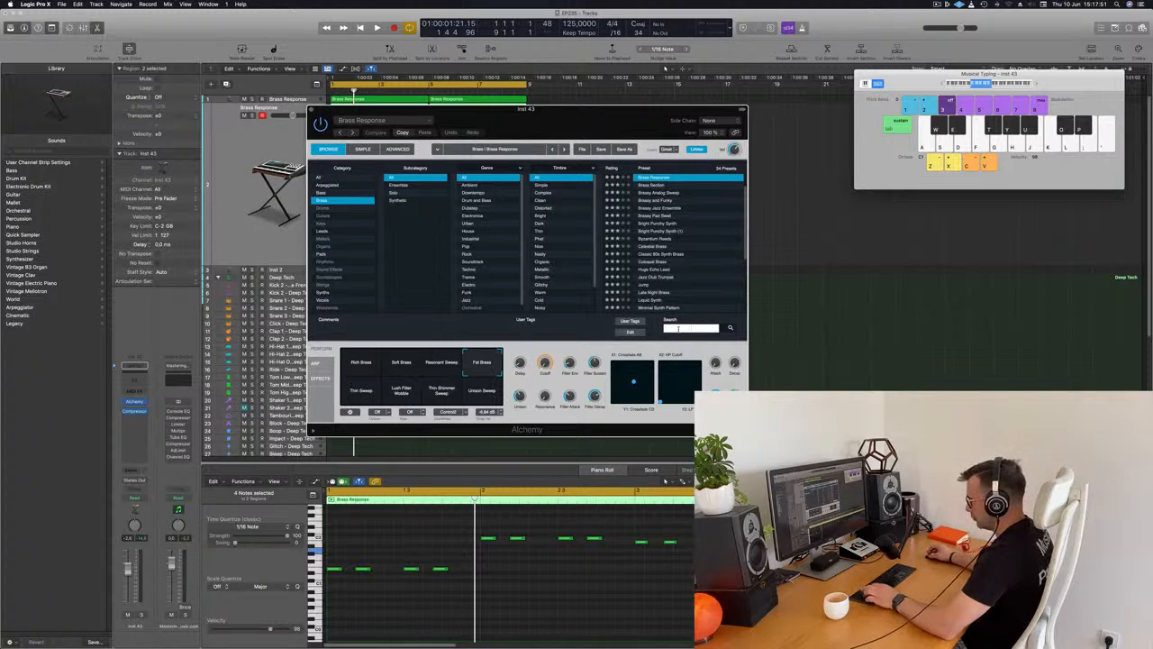
pyautogui.press('Return')
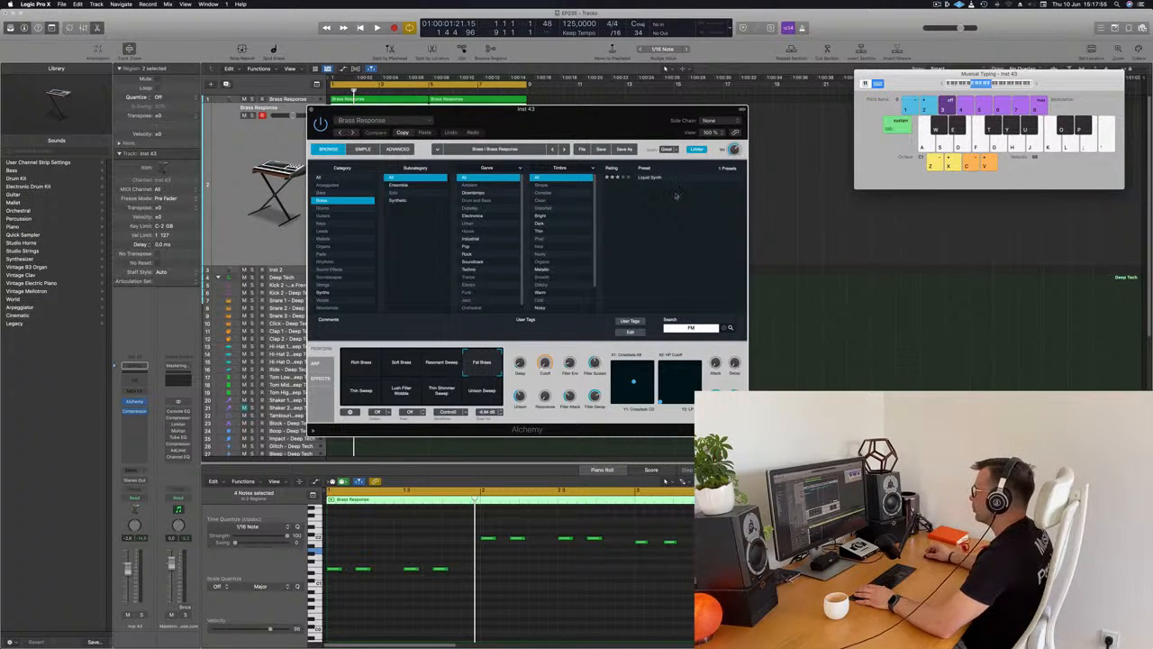
pyautogui.click(317, 177)
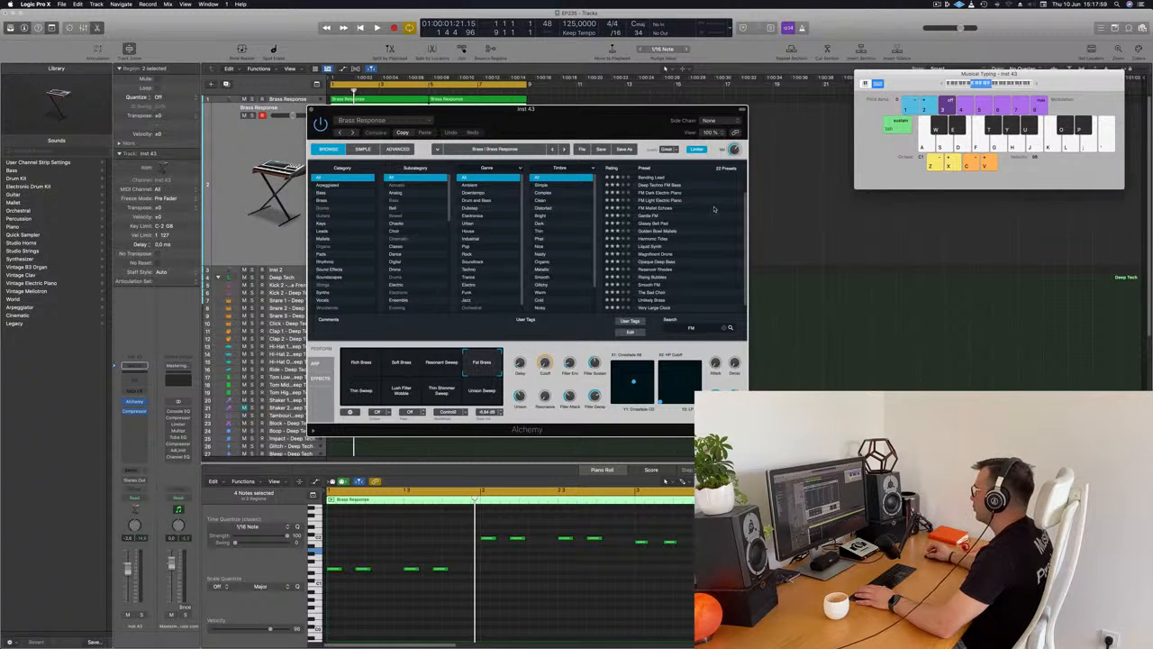
# Load the Deep Techno FM Bass preset in Alchemy on the duplicated track and play the stab line.
pyautogui.moveTo(640, 114); pyautogui.dragTo(812, 138)
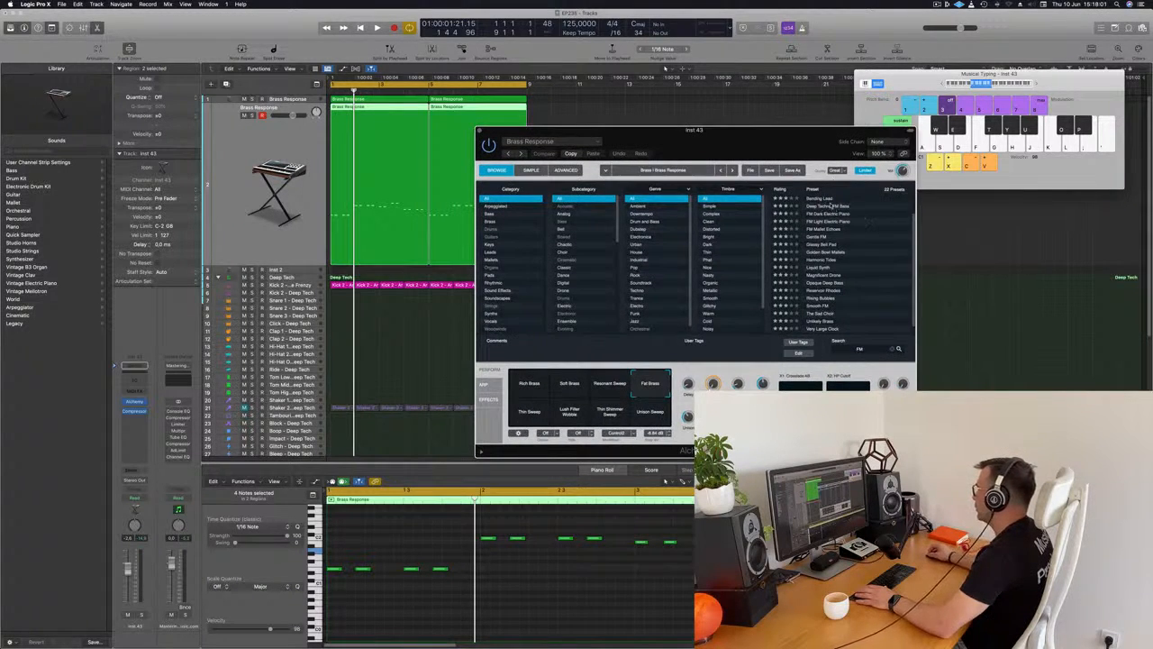
pyautogui.click(830, 205)
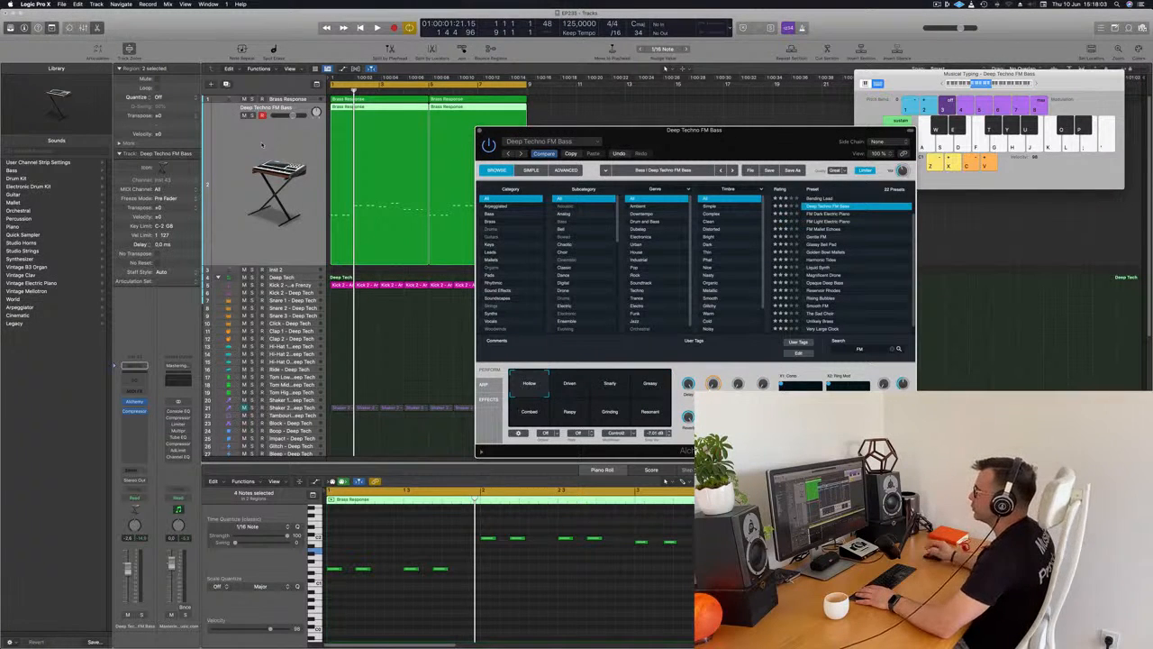
pyautogui.click(261, 145)
pyautogui.press('space')
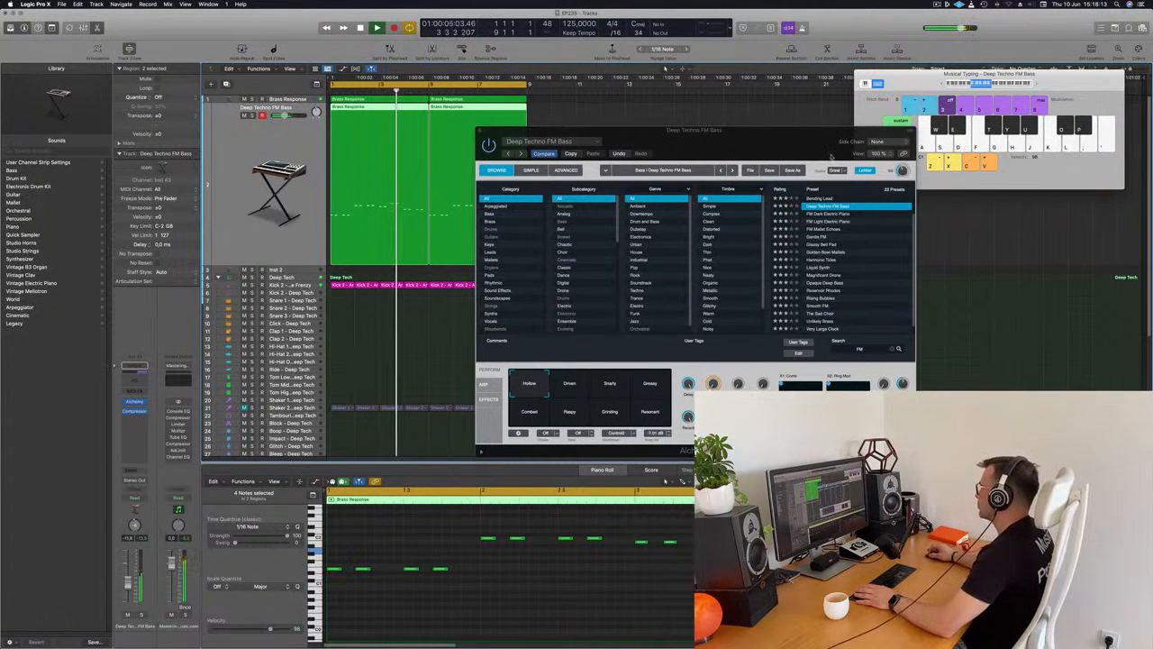
pyautogui.moveTo(830, 157); pyautogui.dragTo(644, 151)
pyautogui.moveTo(565, 144); pyautogui.dragTo(862, 224)
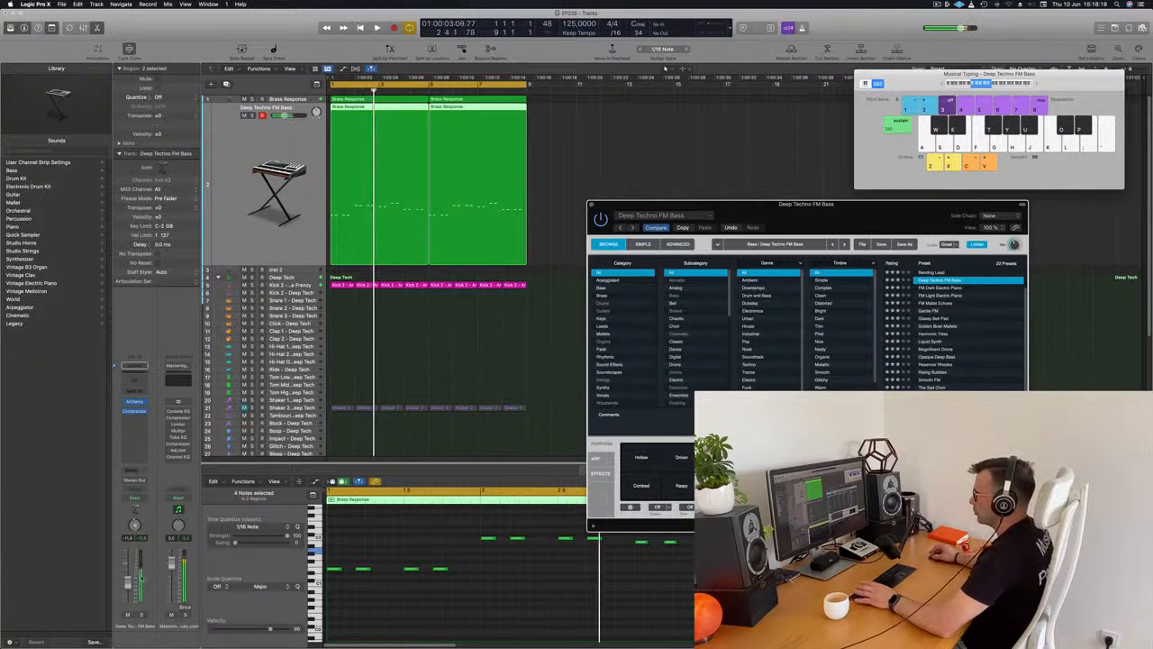
# Play the arrangement several times to judge how the FM stabs sit with the brass line and drum loop.
pyautogui.click(456, 604)
pyautogui.press('space')
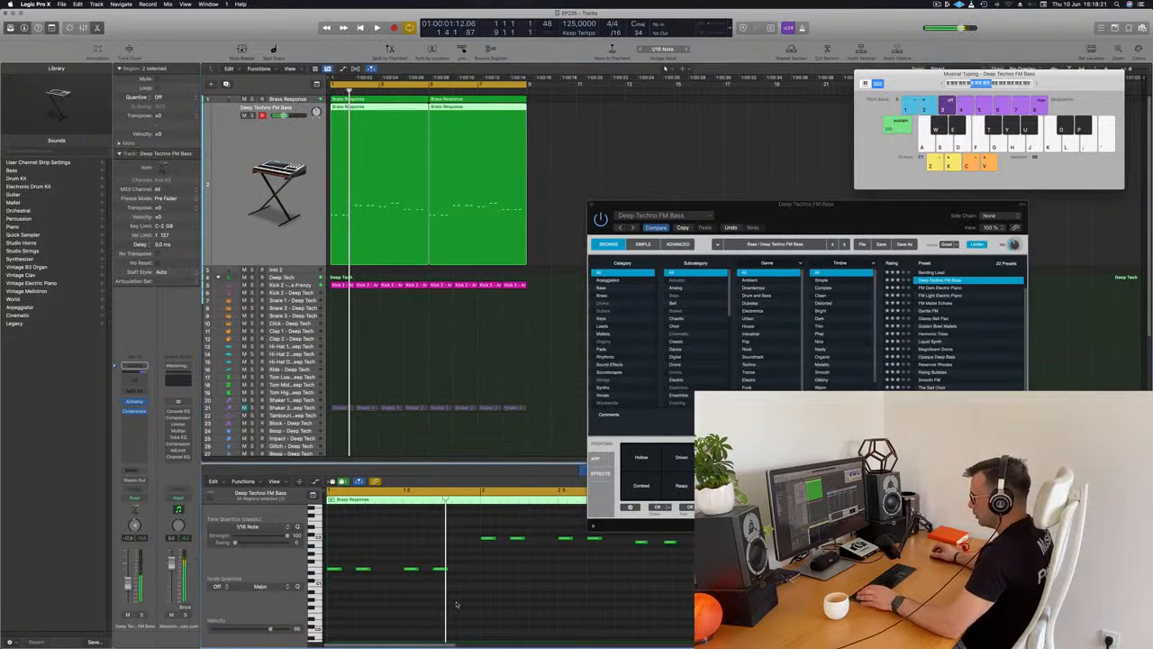
pyautogui.press('space')
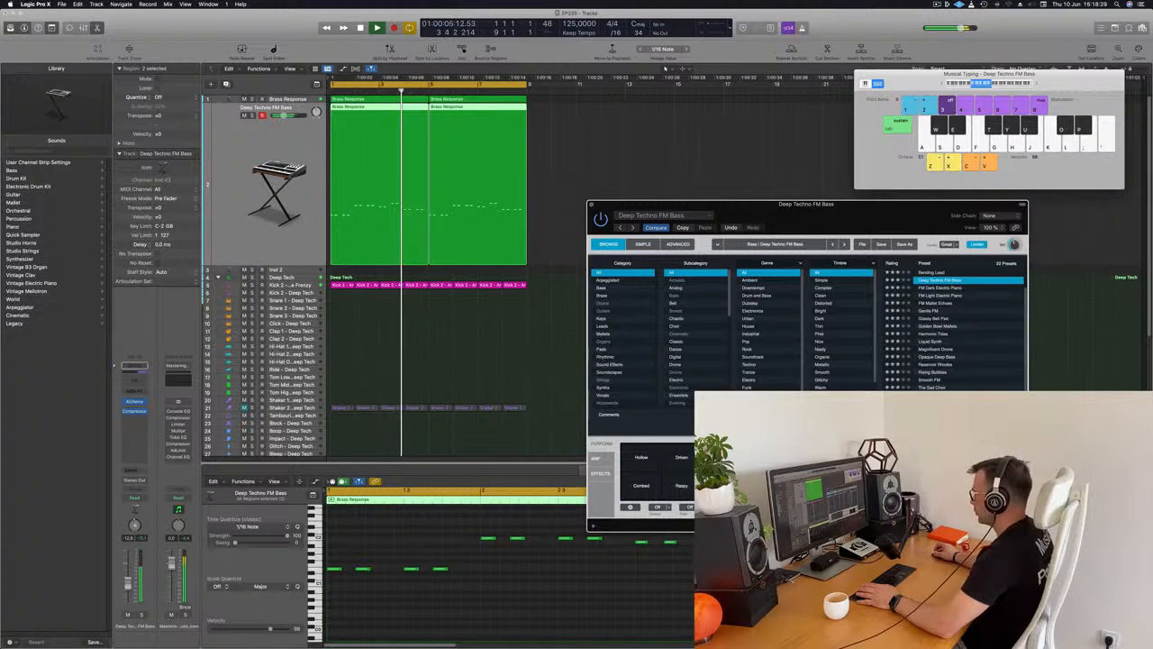
pyautogui.press('space')
pyautogui.press('space')
pyautogui.press('space')
pyautogui.press('space')
pyautogui.press('space')
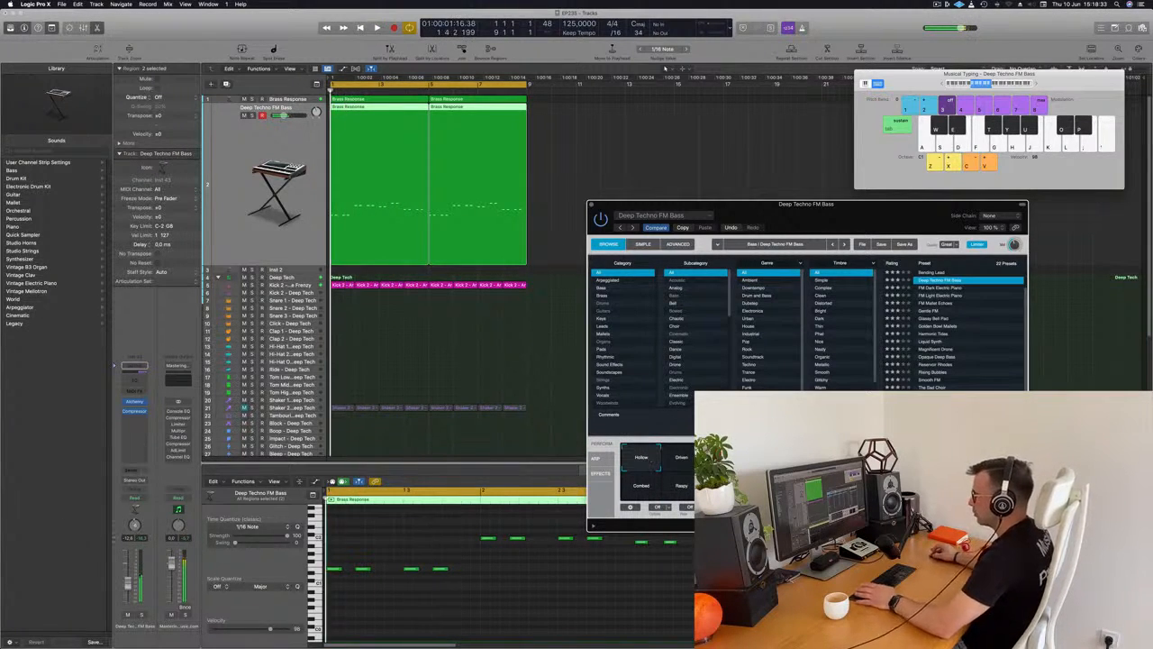
pyautogui.press('space')
pyautogui.press('space')
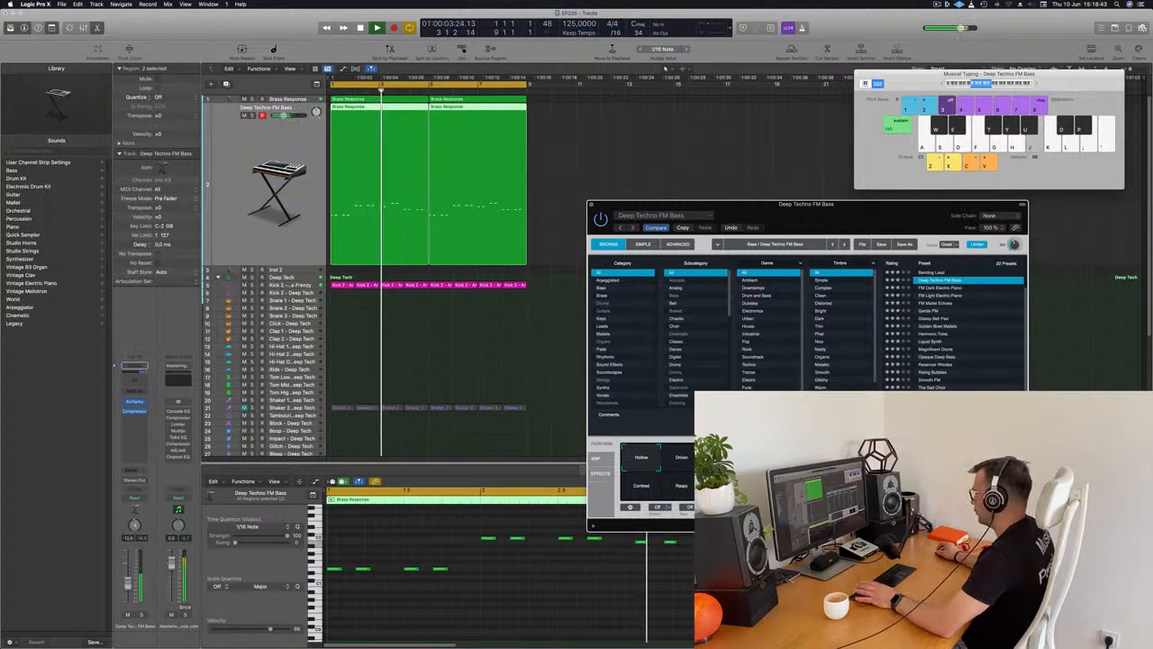
# Add a send to Bus 10 on the Deep Techno FM Bass track while the arrangement plays.
pyautogui.moveTo(862, 205); pyautogui.dragTo(733, 124)
pyautogui.click(127, 586)
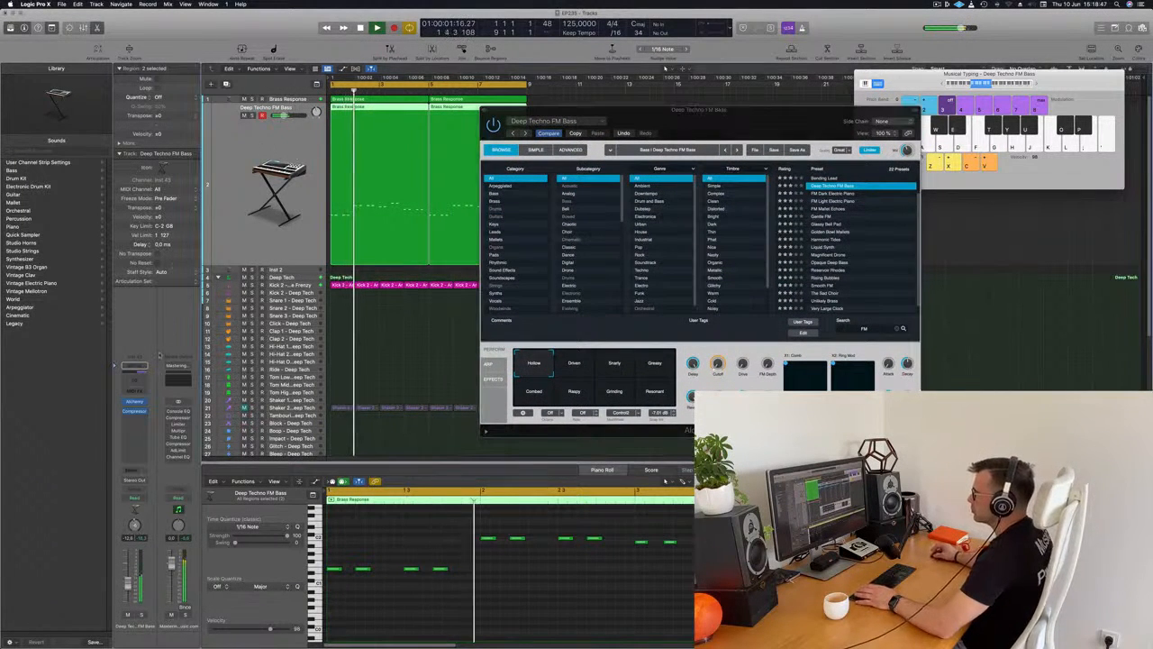
pyautogui.press('Return')
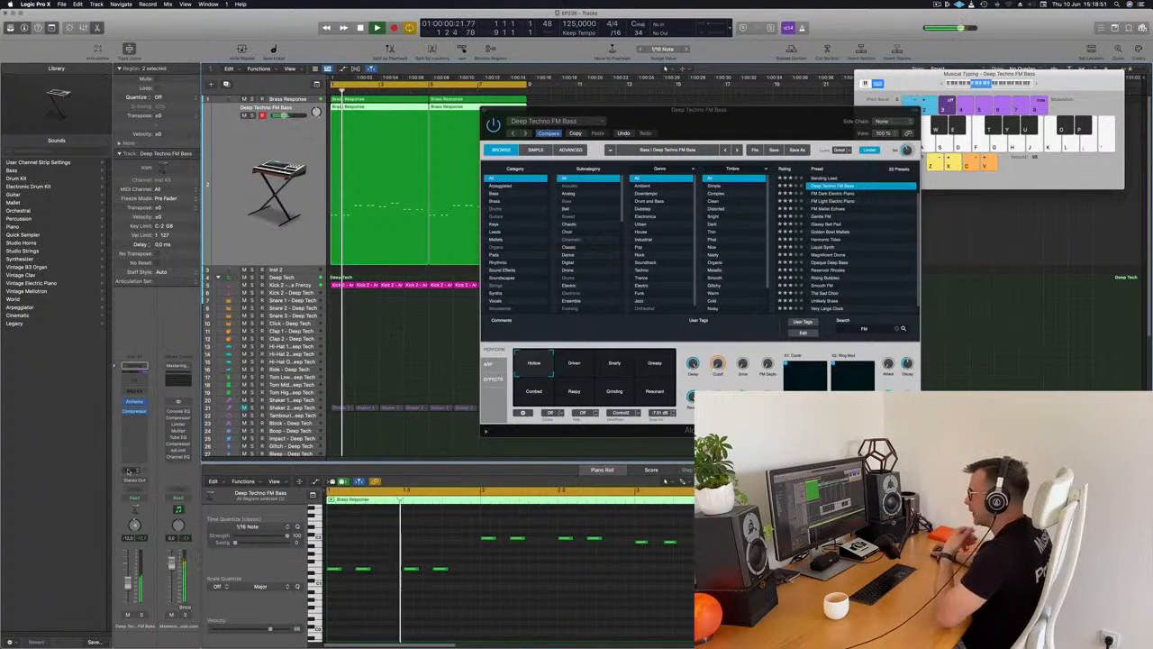
pyautogui.click(129, 469)
pyautogui.moveTo(135, 480)
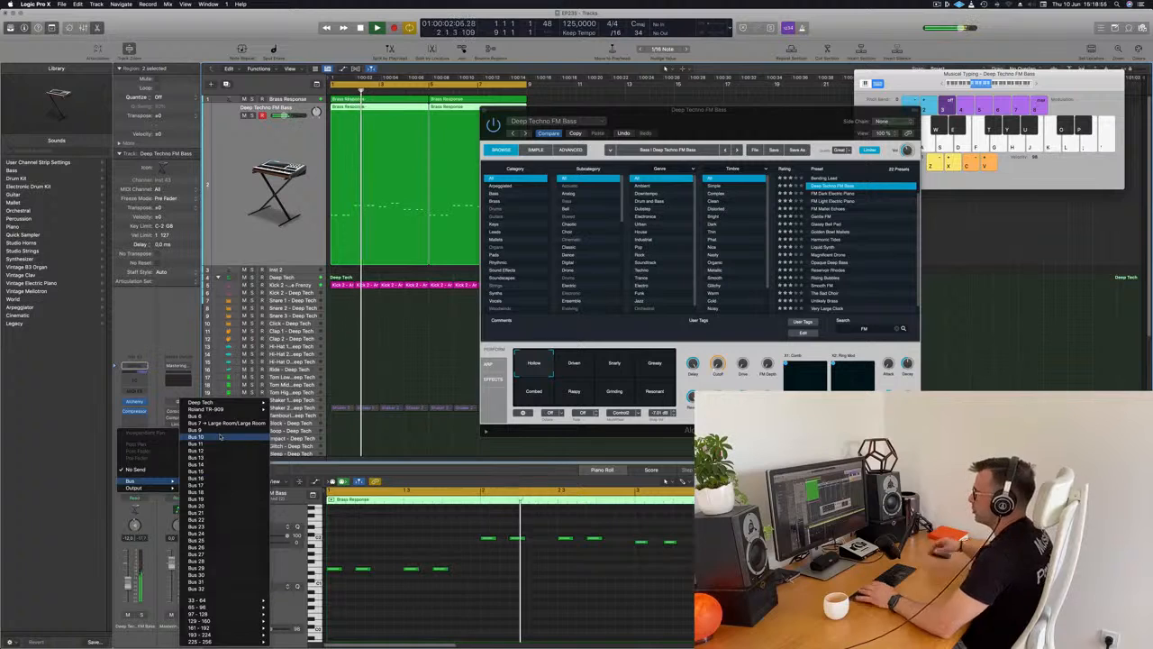
pyautogui.click(219, 437)
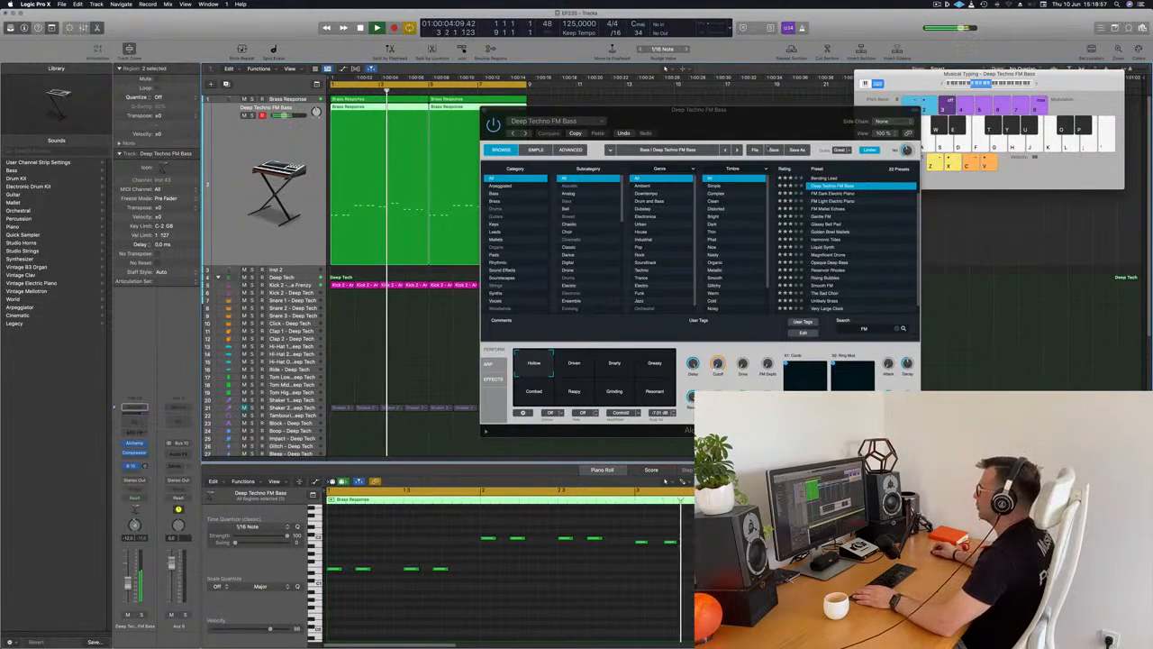
pyautogui.moveTo(513, 110); pyautogui.dragTo(773, 150)
pyautogui.press('space')
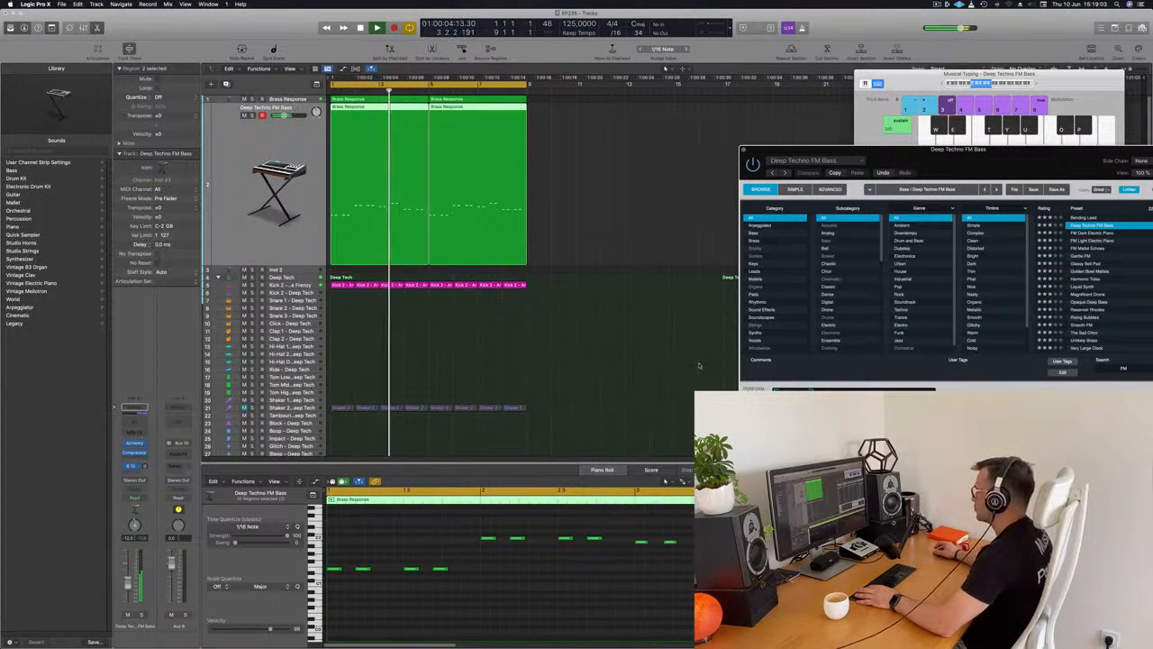
pyautogui.press('space')
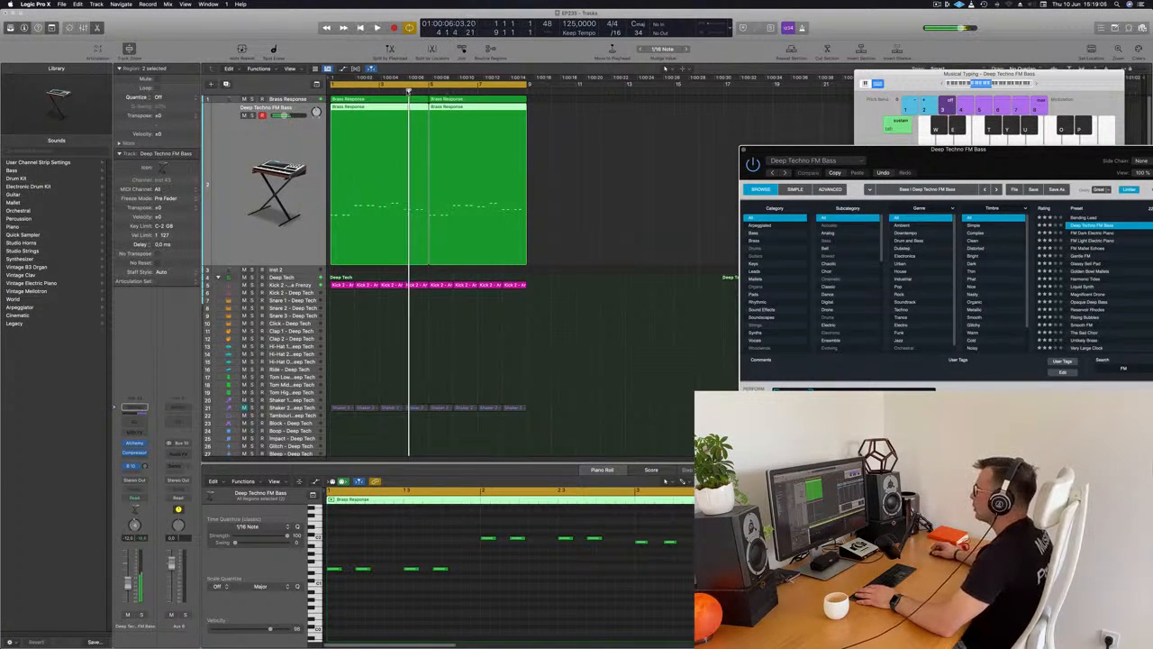
# Replace the brass track's second region with a copy of its first region at bar 5 and play the arrangement.
pyautogui.click(338, 100)
pyautogui.click(509, 529)
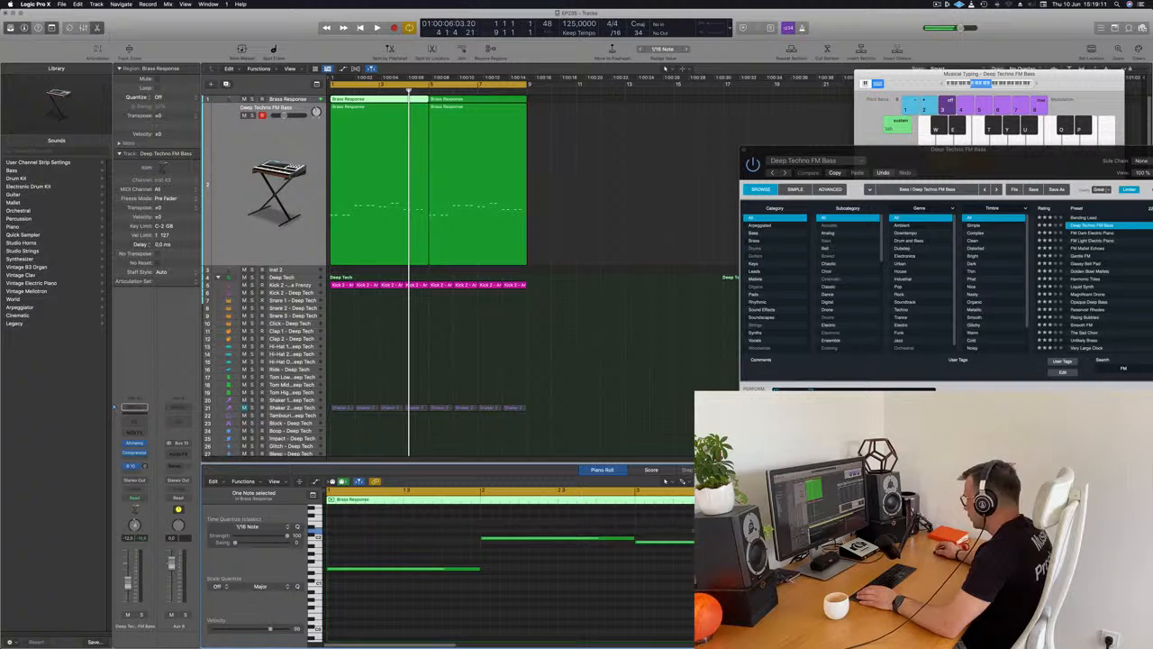
pyautogui.click(520, 99)
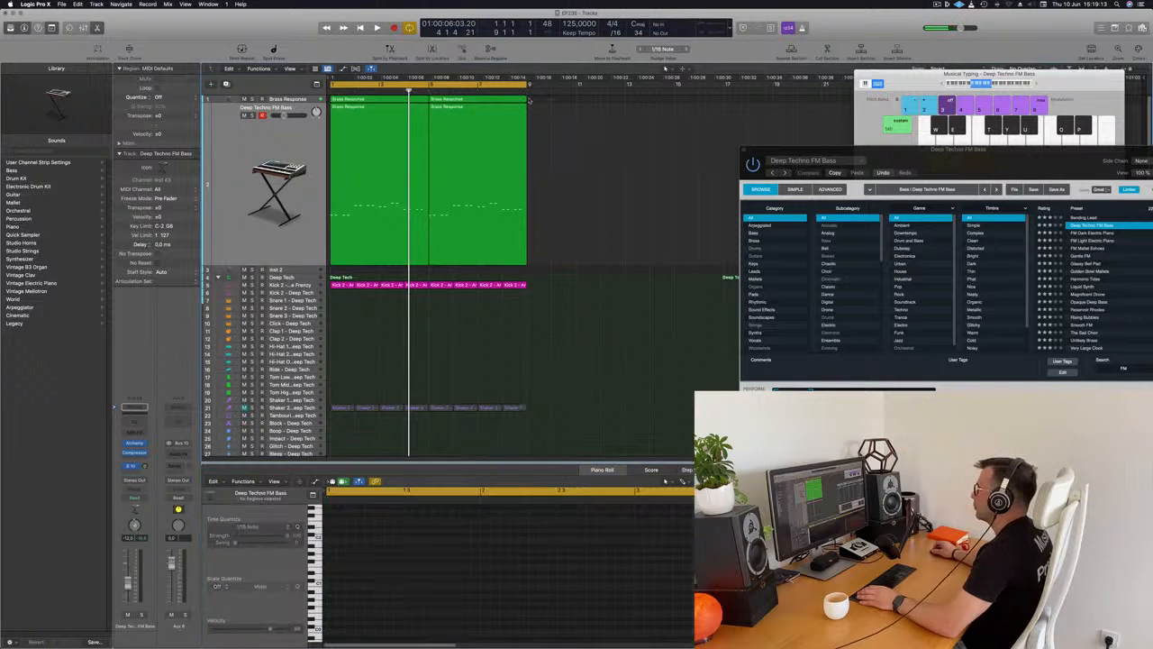
pyautogui.press('BackSpace')
pyautogui.moveTo(382, 100); pyautogui.dragTo(479, 100)
pyautogui.press('space')
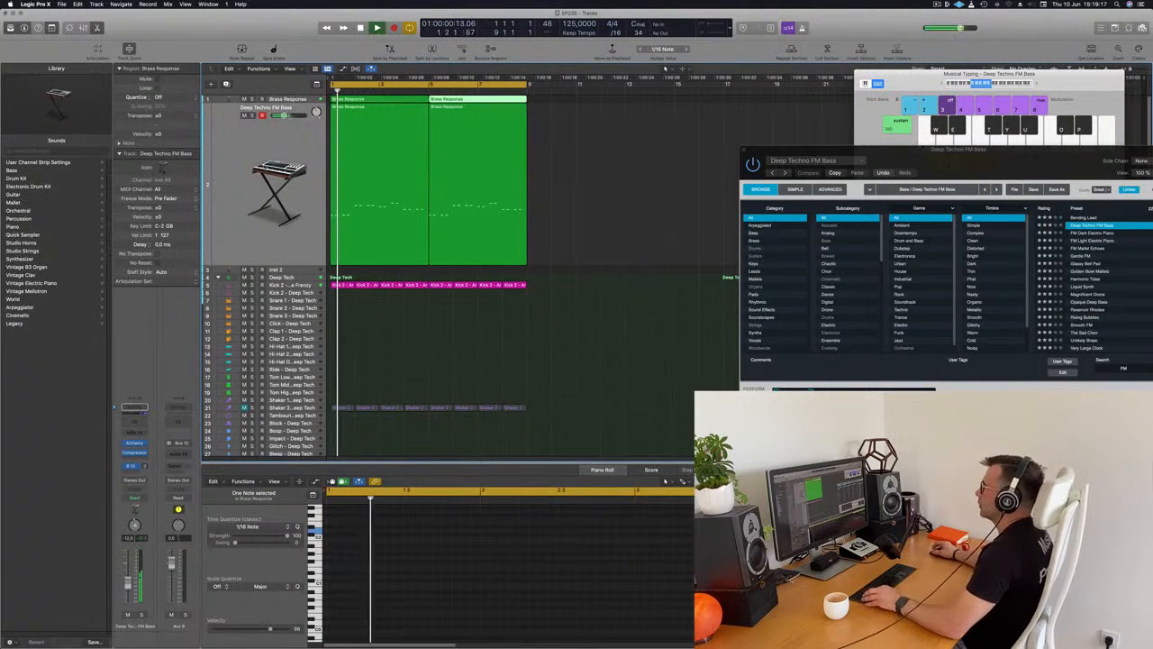
pyautogui.click(620, 225)
pyautogui.click(248, 158)
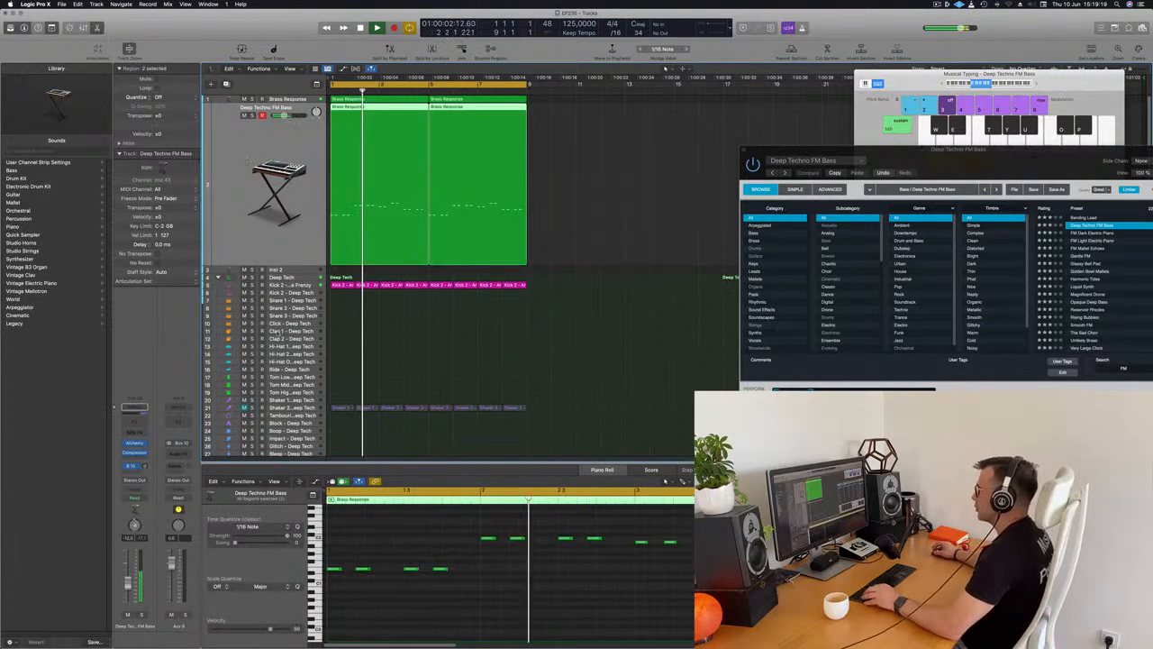
# Insert a stereo Stereo Delay on the Bus 10 return channel and raise the FM track's send level to it.
pyautogui.moveTo(975, 169); pyautogui.dragTo(777, 170)
pyautogui.click(230, 219)
pyautogui.press('space')
pyautogui.press('space')
pyautogui.press('space')
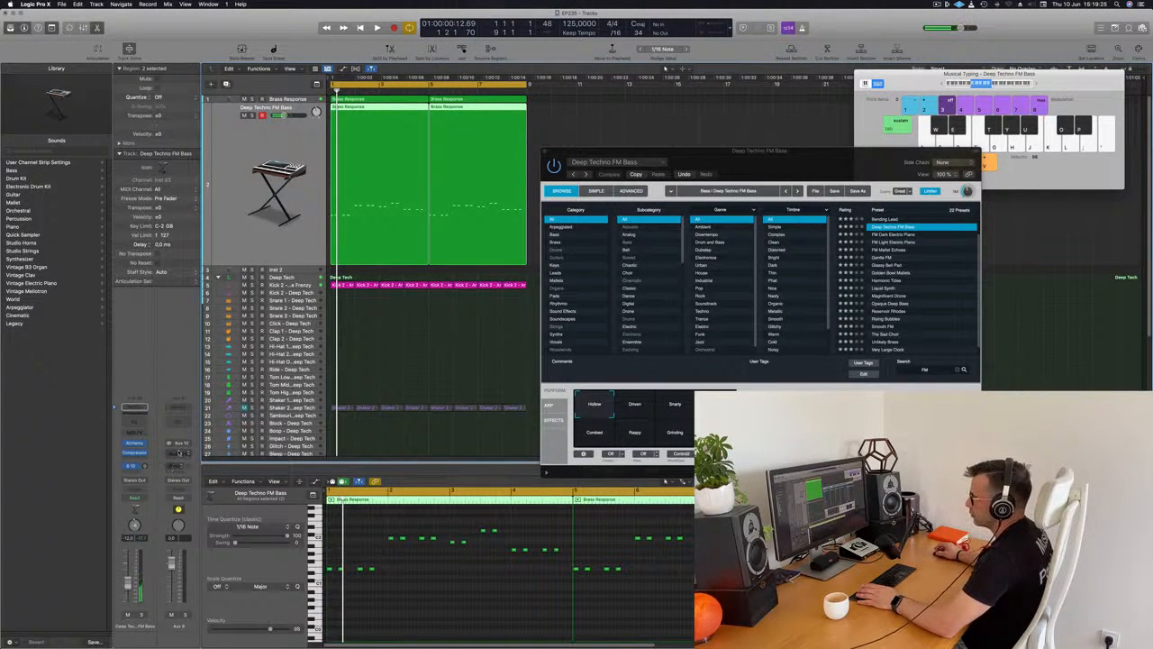
pyautogui.click(179, 453)
pyautogui.moveTo(204, 527)
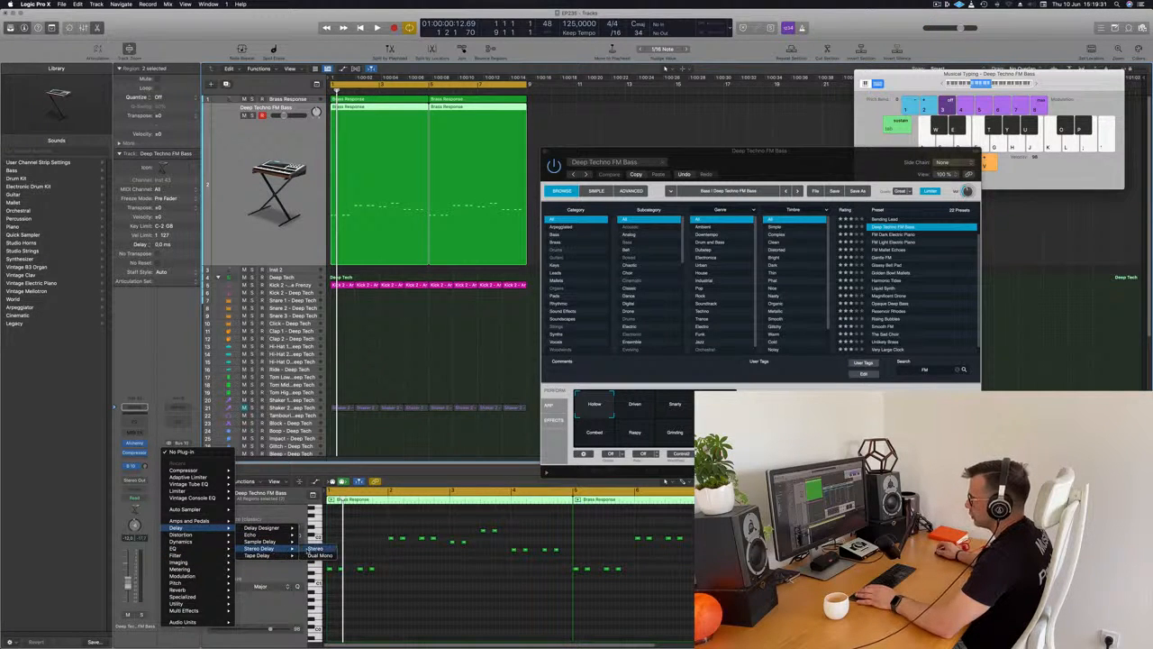
pyautogui.click(320, 547)
pyautogui.moveTo(563, 120); pyautogui.dragTo(730, 123)
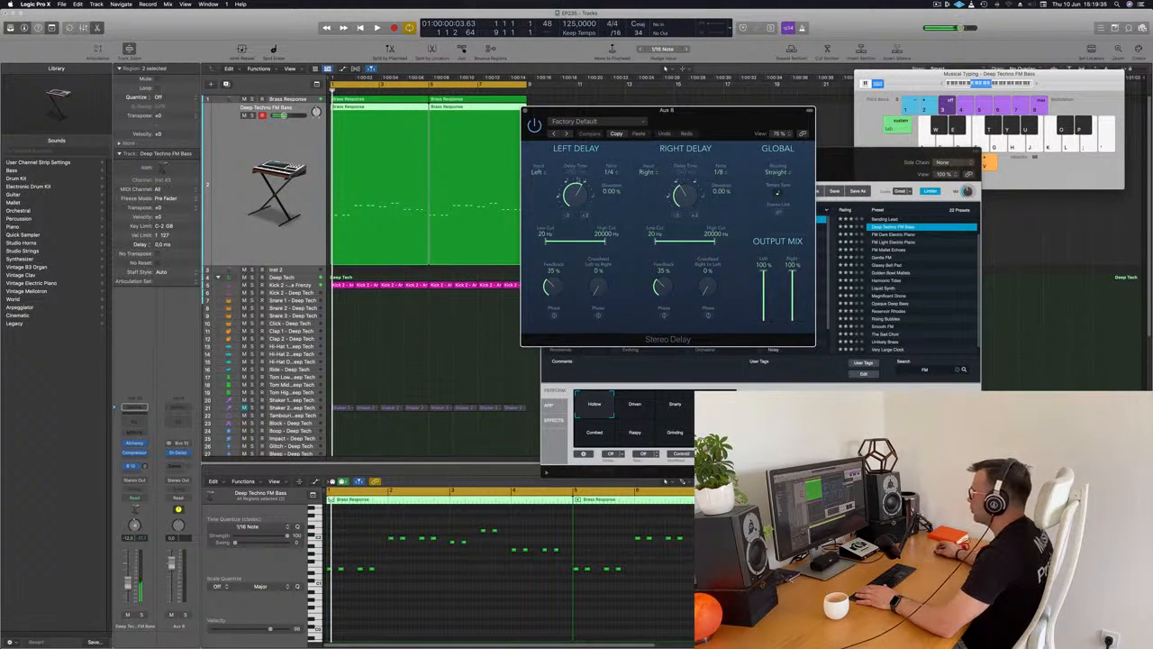
pyautogui.moveTo(144, 466); pyautogui.dragTo(149, 475)
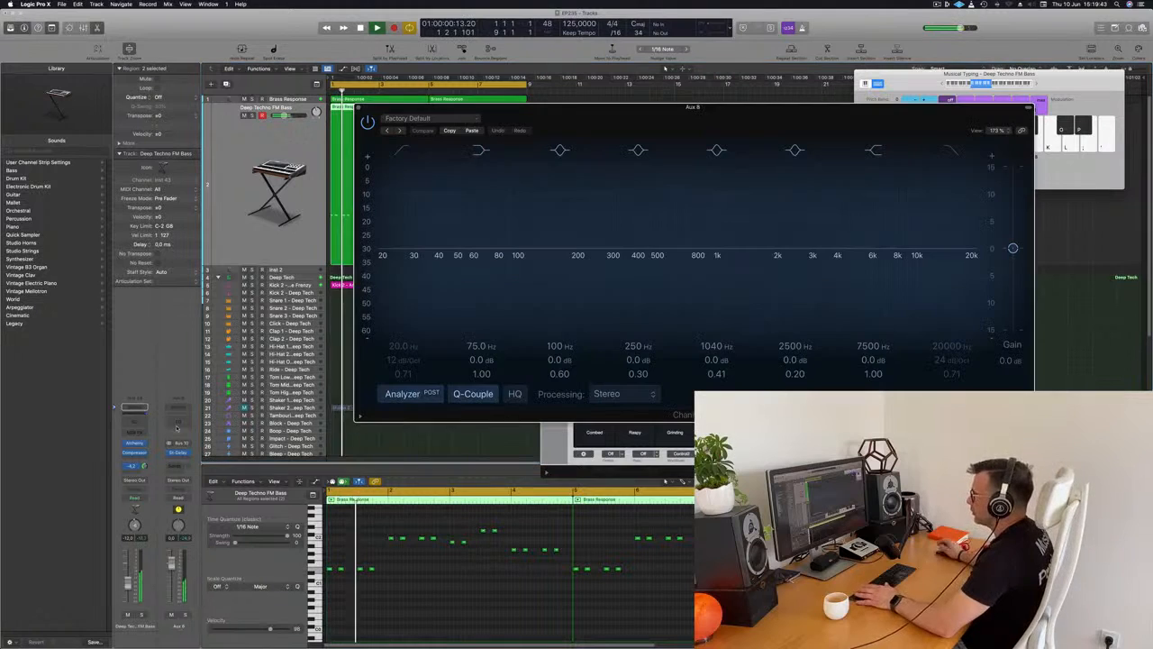
# Filter the delay return with a Channel EQ low cut at 212 Hz, 12 dB/Oct.
pyautogui.click(177, 410)
pyautogui.click(393, 151)
pyautogui.moveTo(402, 222); pyautogui.dragTo(589, 211)
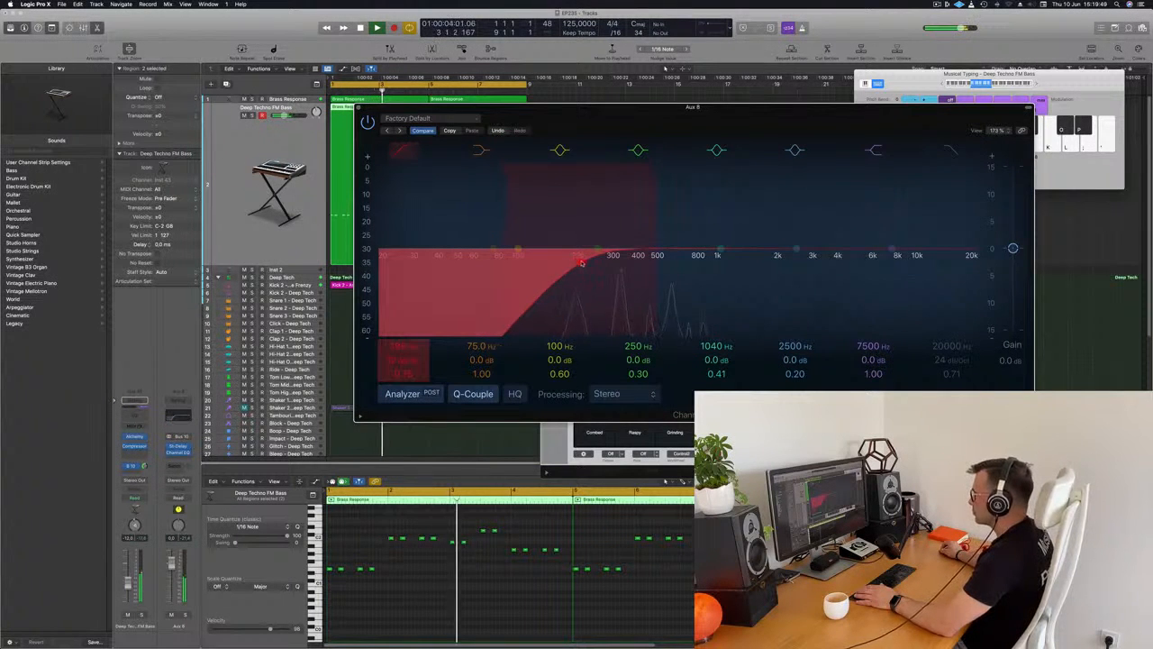
pyautogui.moveTo(562, 126); pyautogui.dragTo(618, 120)
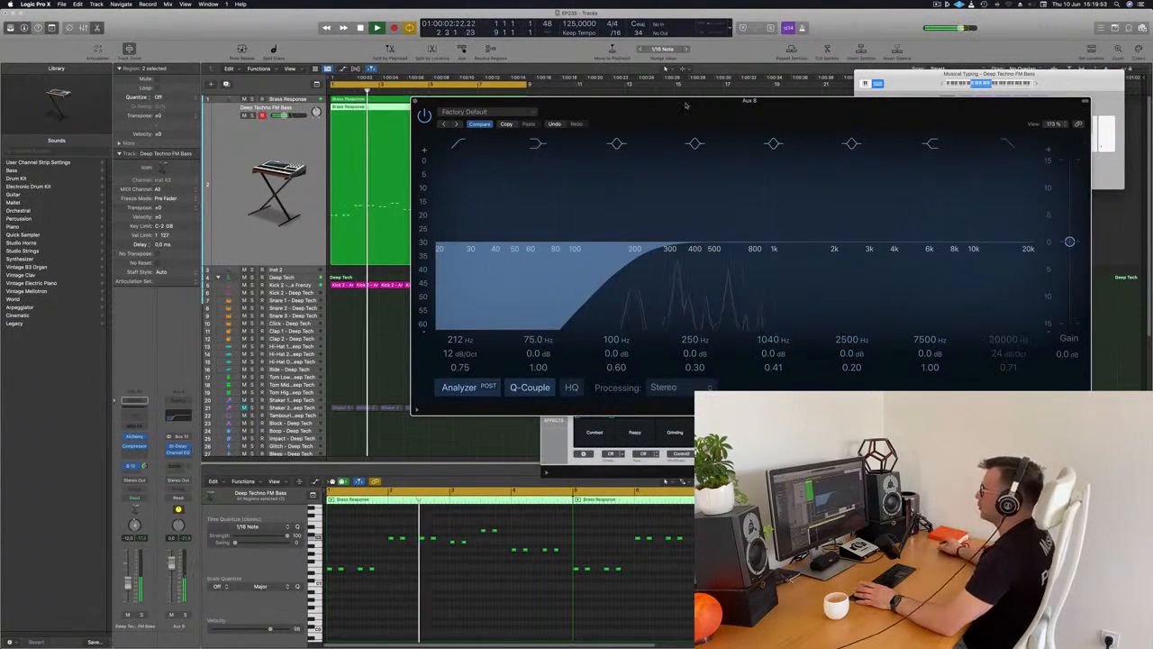
pyautogui.moveTo(692, 110); pyautogui.dragTo(719, 161)
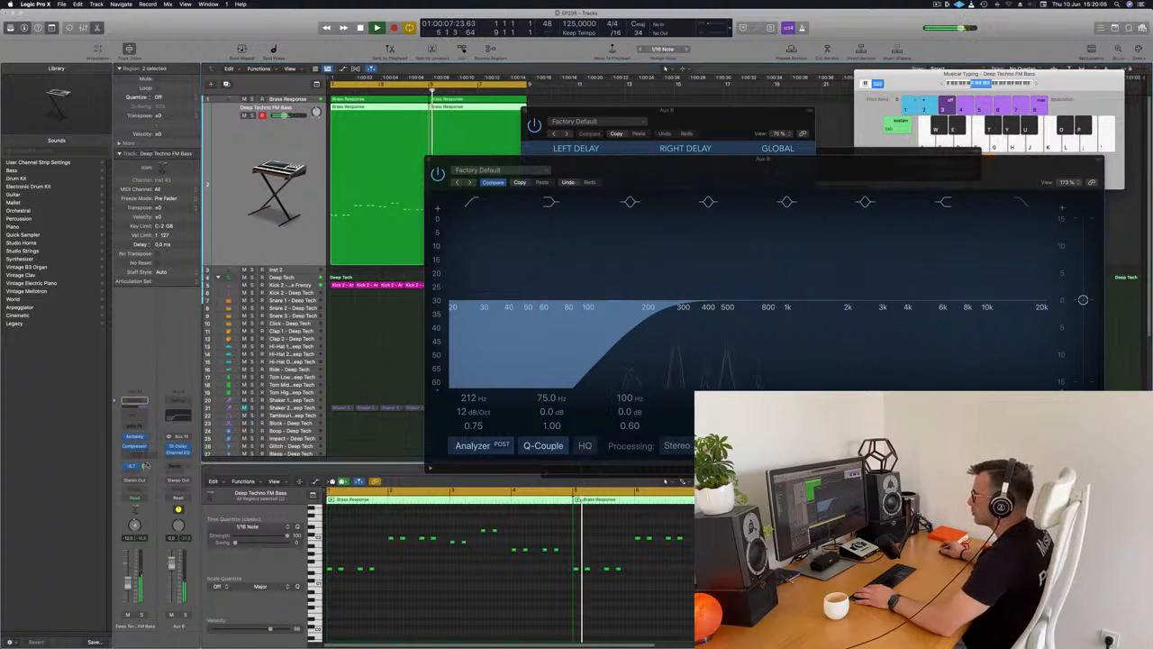
# Close the Channel EQ and Stereo Delay windows and move the Alchemy window clear of the arrangement.
pyautogui.moveTo(456, 159); pyautogui.dragTo(401, 291)
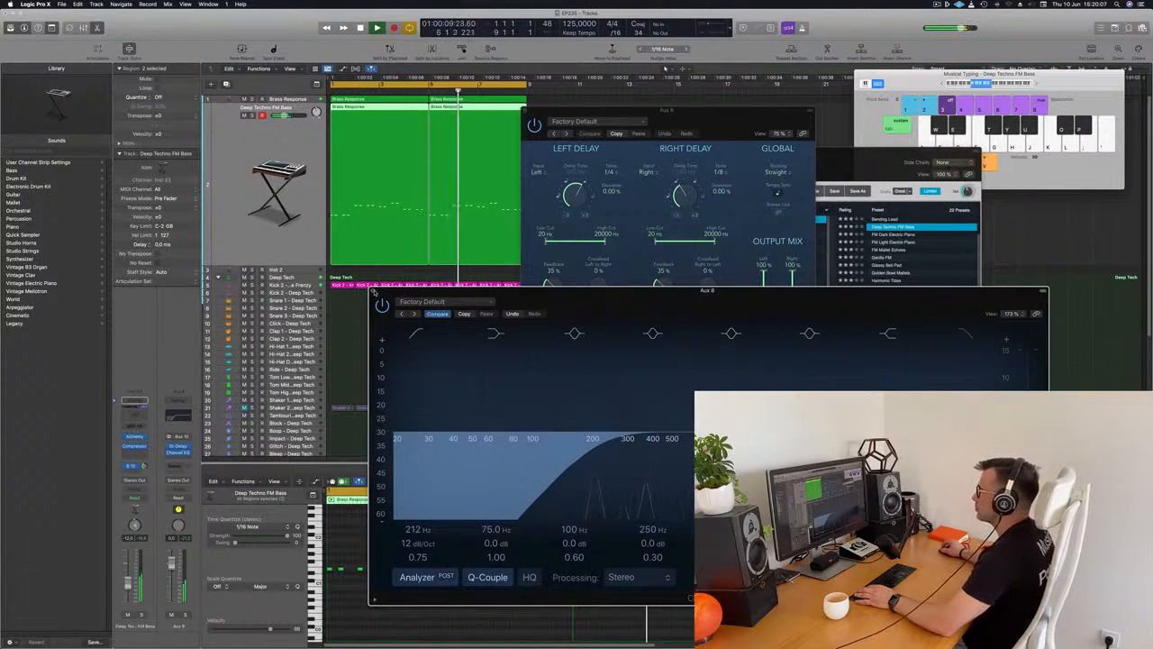
pyautogui.click(375, 290)
pyautogui.moveTo(545, 114); pyautogui.dragTo(658, 117)
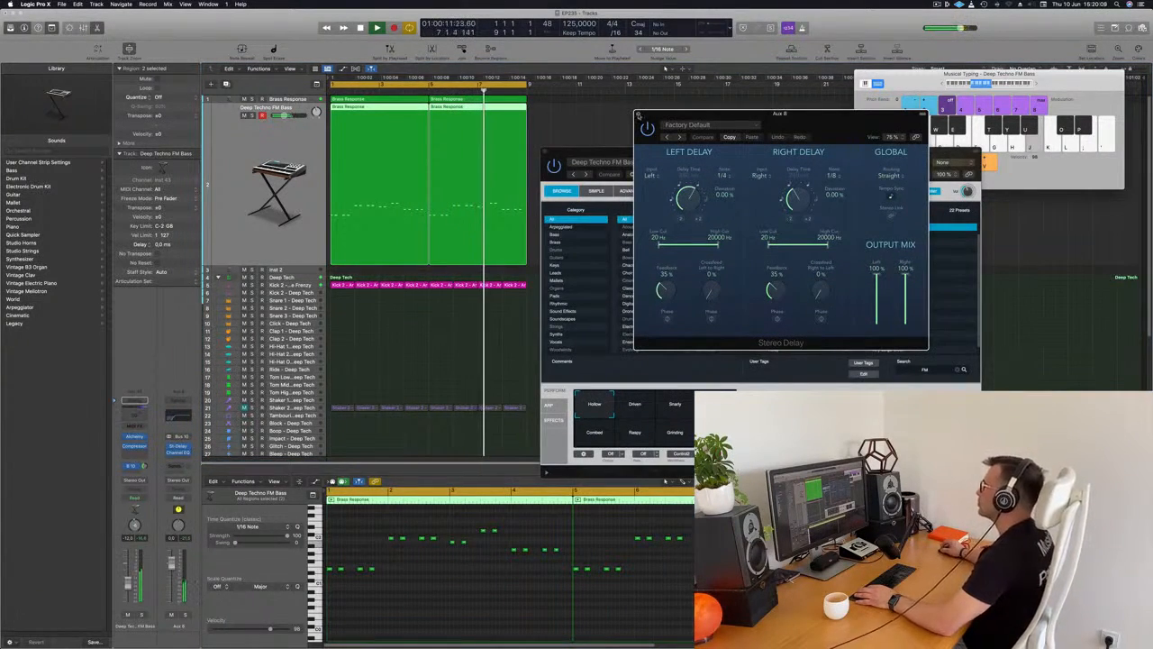
pyautogui.click(640, 115)
pyautogui.moveTo(605, 166); pyautogui.dragTo(977, 155)
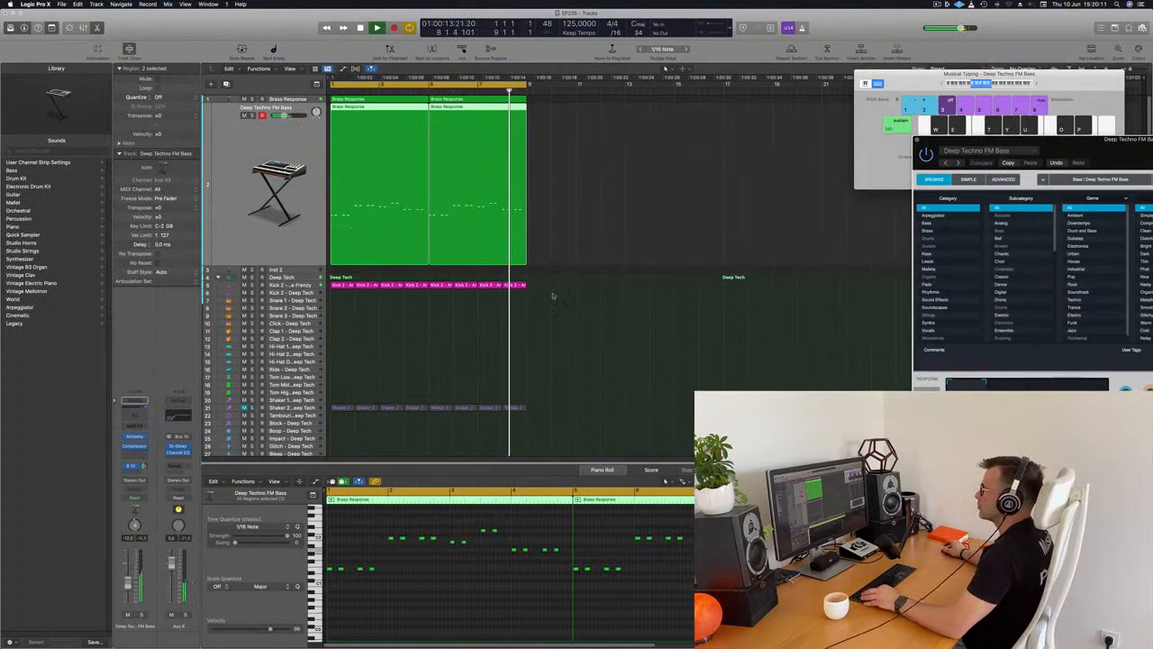
# Duplicate the Deep Techno FM Bass track with its settings and open Alchemy on the new track.
pyautogui.scroll(-3, 520, 269)
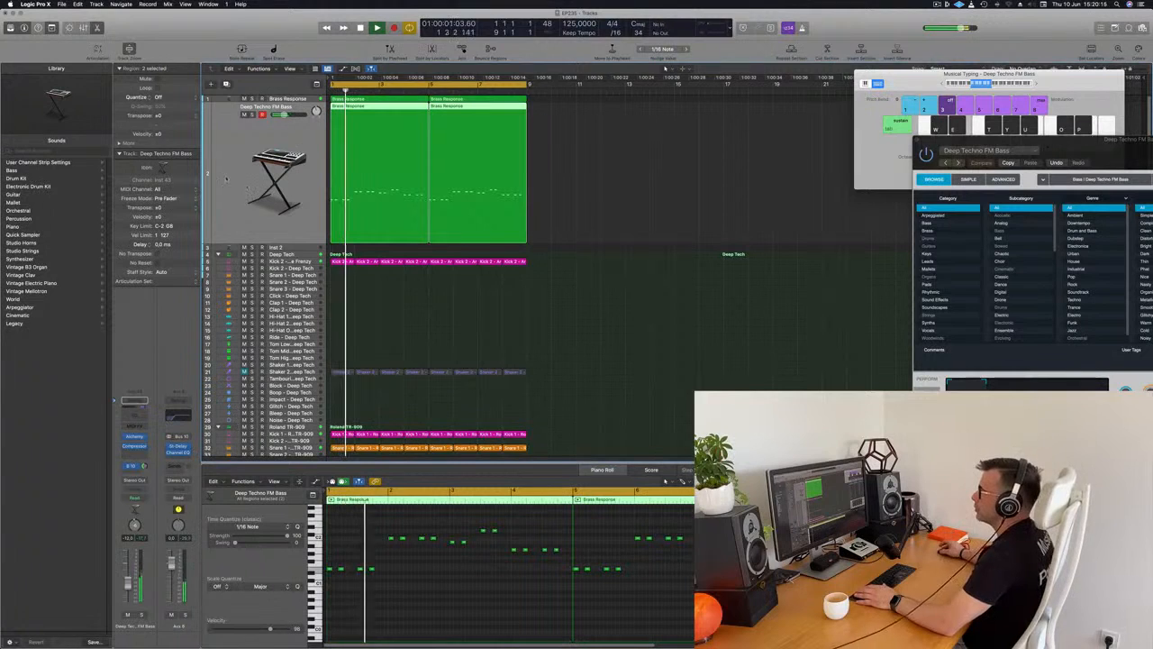
pyautogui.click(226, 84)
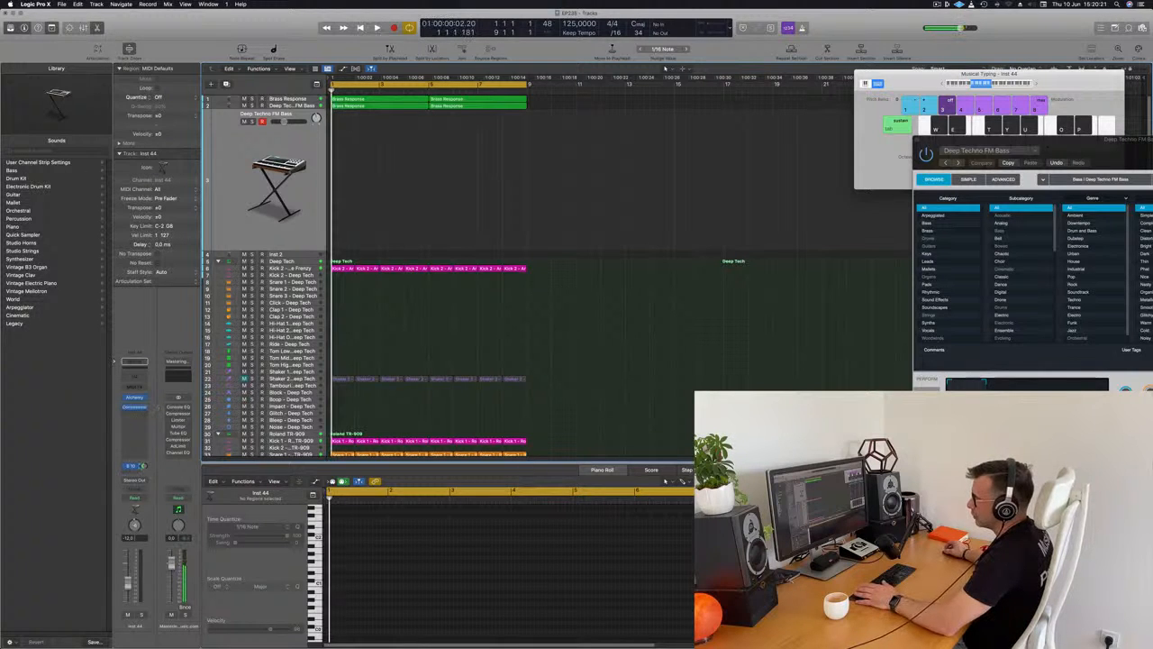
pyautogui.click(134, 398)
pyautogui.moveTo(614, 117); pyautogui.dragTo(732, 150)
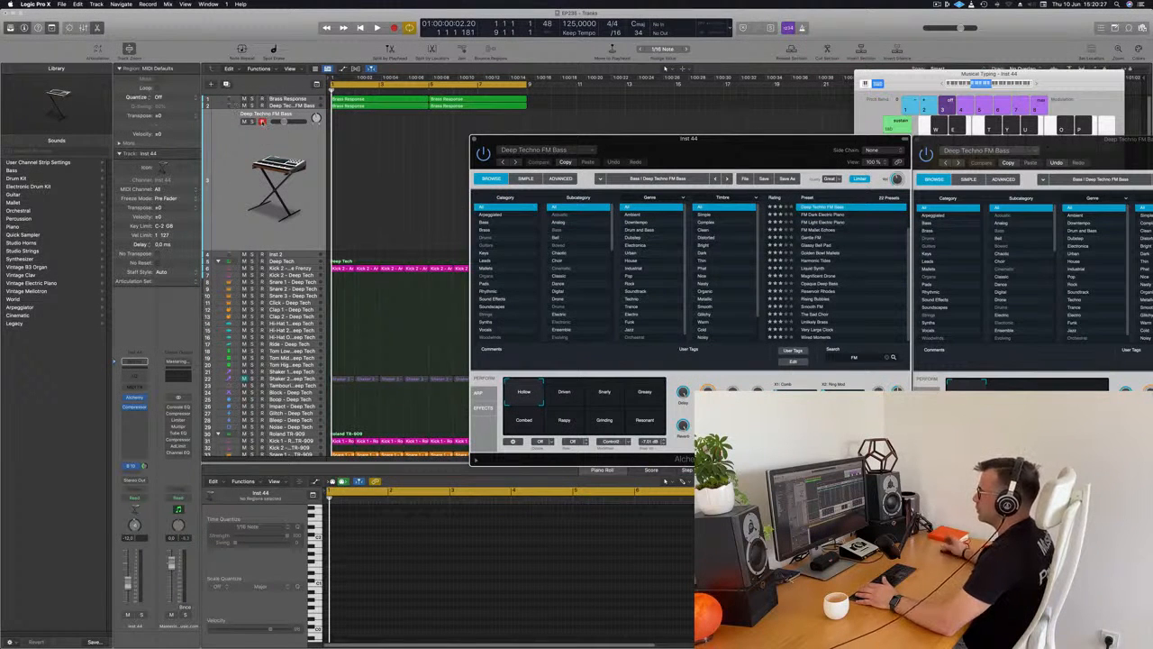
pyautogui.moveTo(685, 163); pyautogui.dragTo(643, 174)
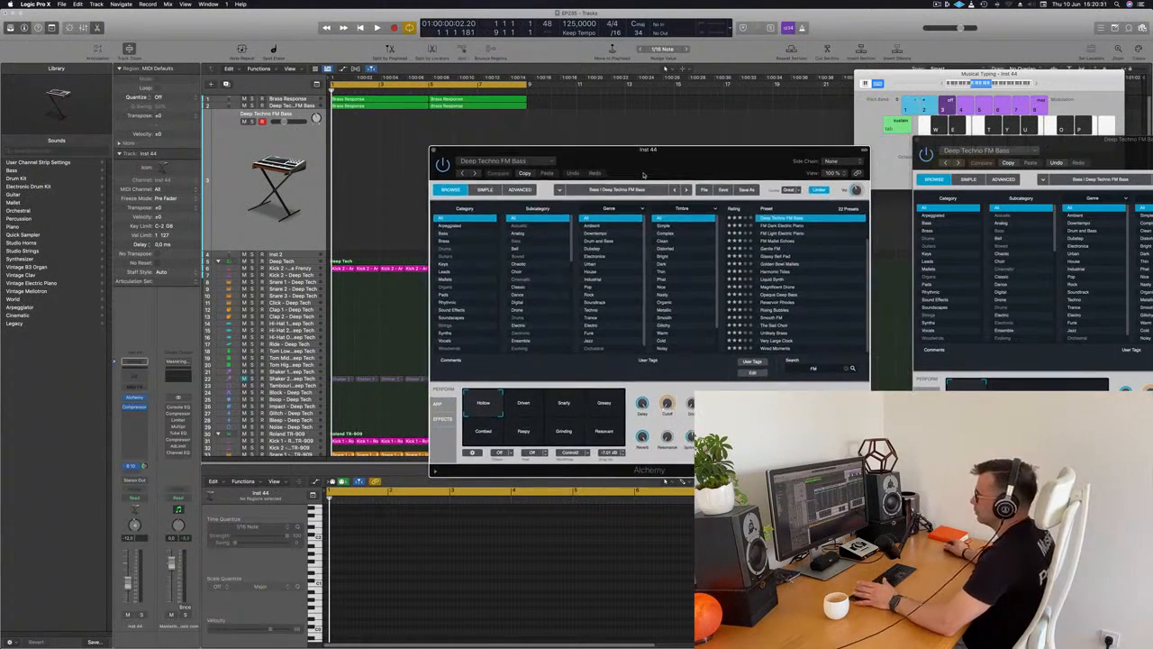
# Load the Smooth FM preset from the Pads category on the new track and play the arrangement.
pyautogui.click(467, 295)
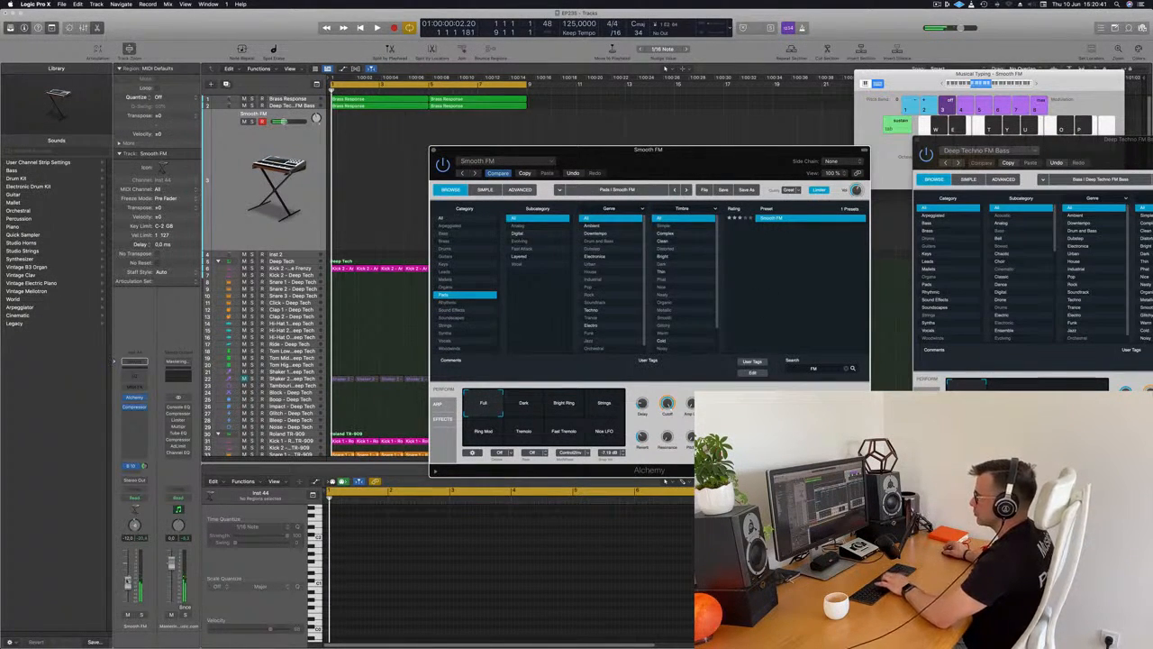
pyautogui.click(238, 204)
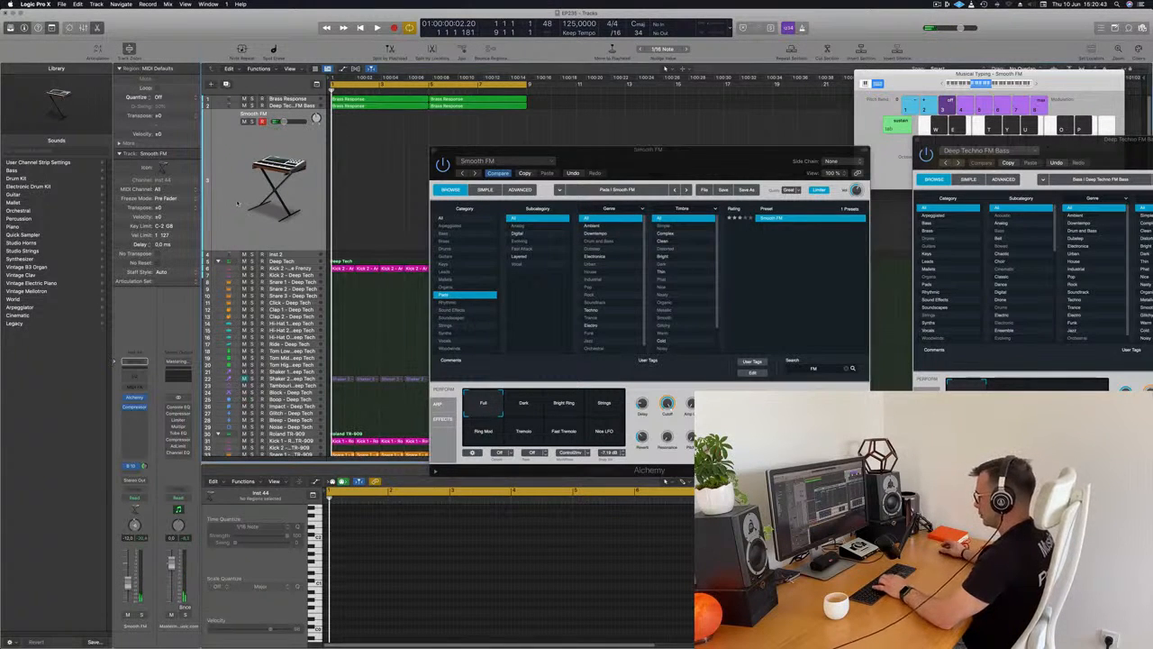
pyautogui.press('space')
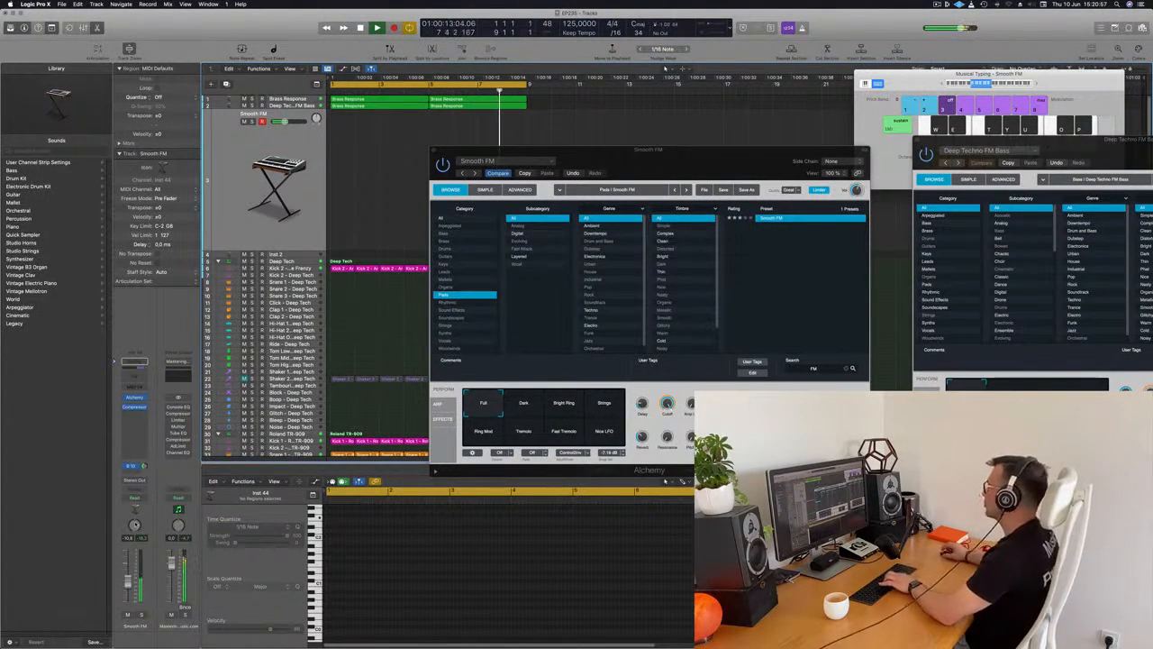
# Raise the Musical Typing octave and try out notes with the Smooth FM sound over the looping arrangement.
pyautogui.click(1037, 83)
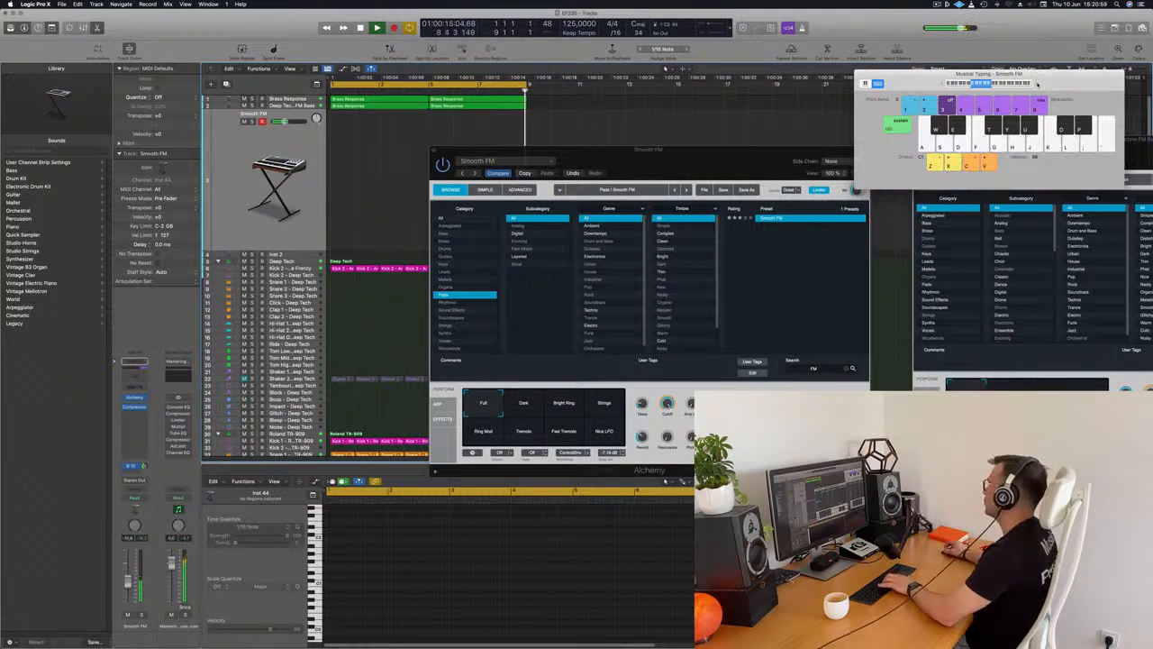
pyautogui.press('f')
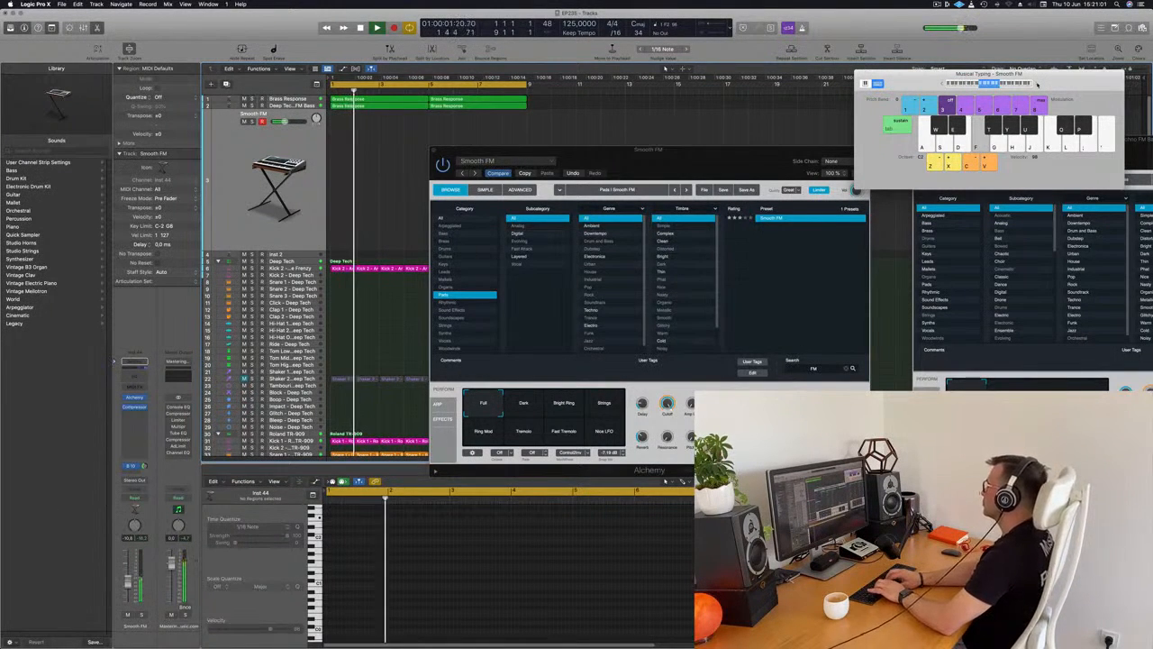
pyautogui.press('d')
pyautogui.press('a')
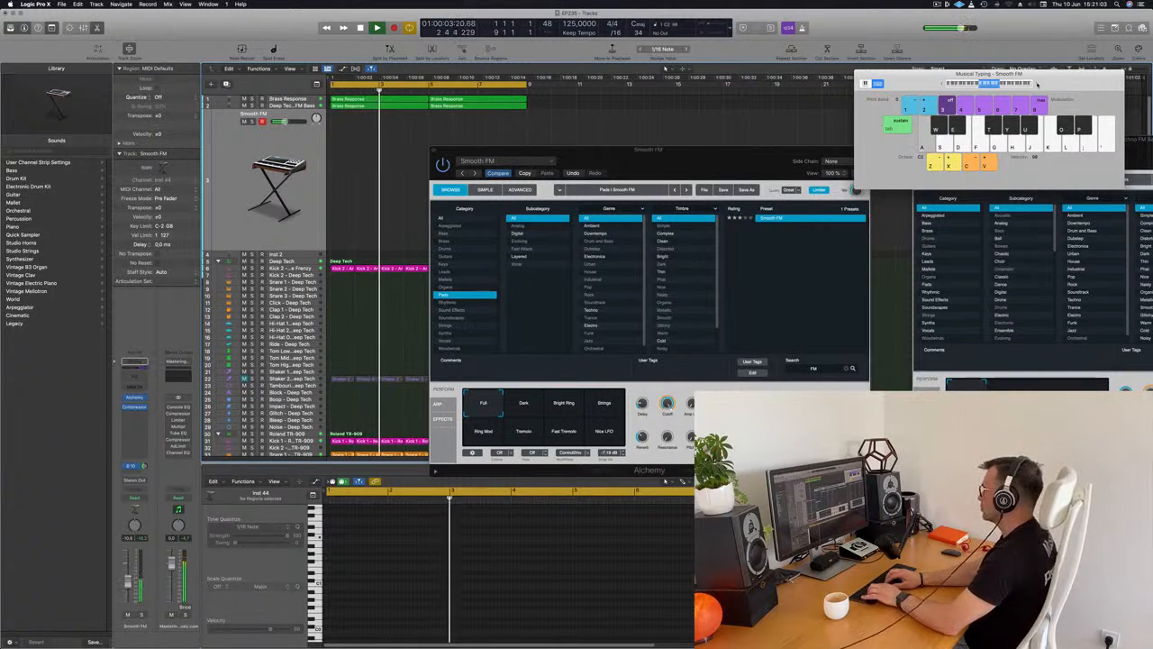
pyautogui.press(';')
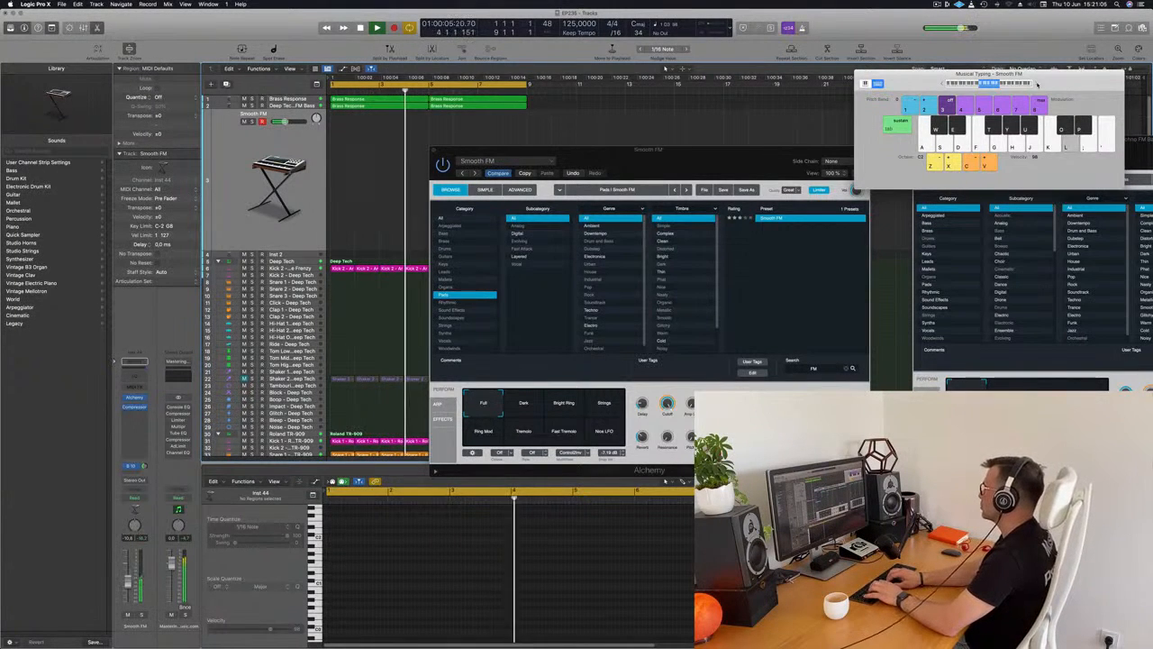
pyautogui.press('k')
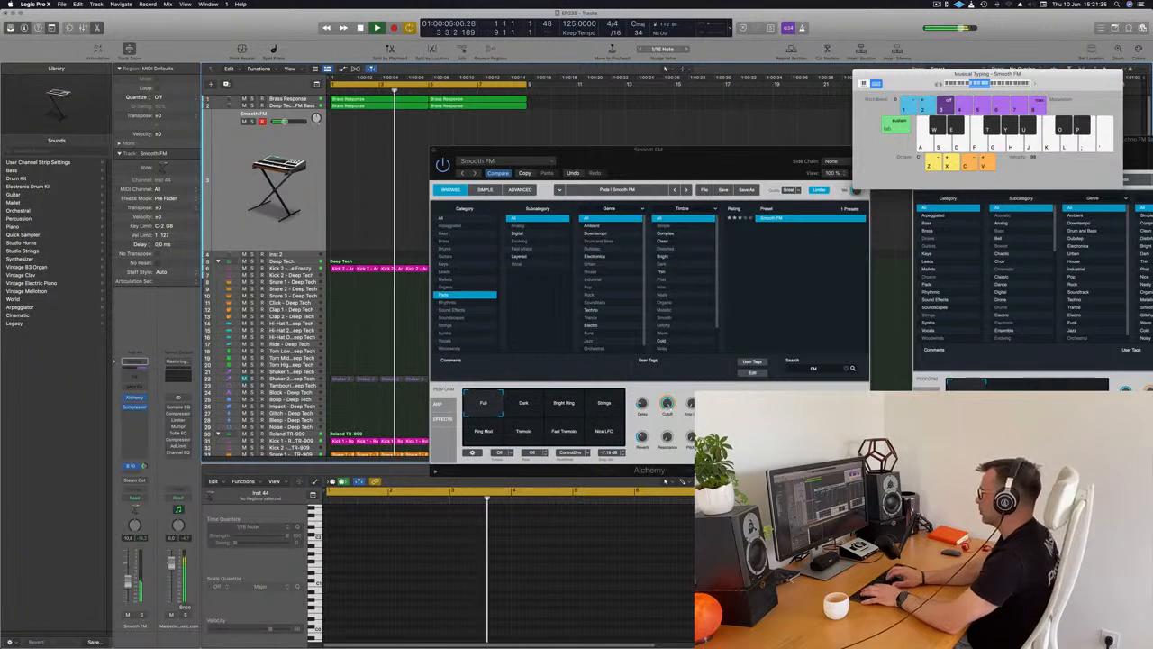
# Record a repeating melodic line on the Smooth FM track with Musical Typing over the loop and stop the recording.
pyautogui.press('r')
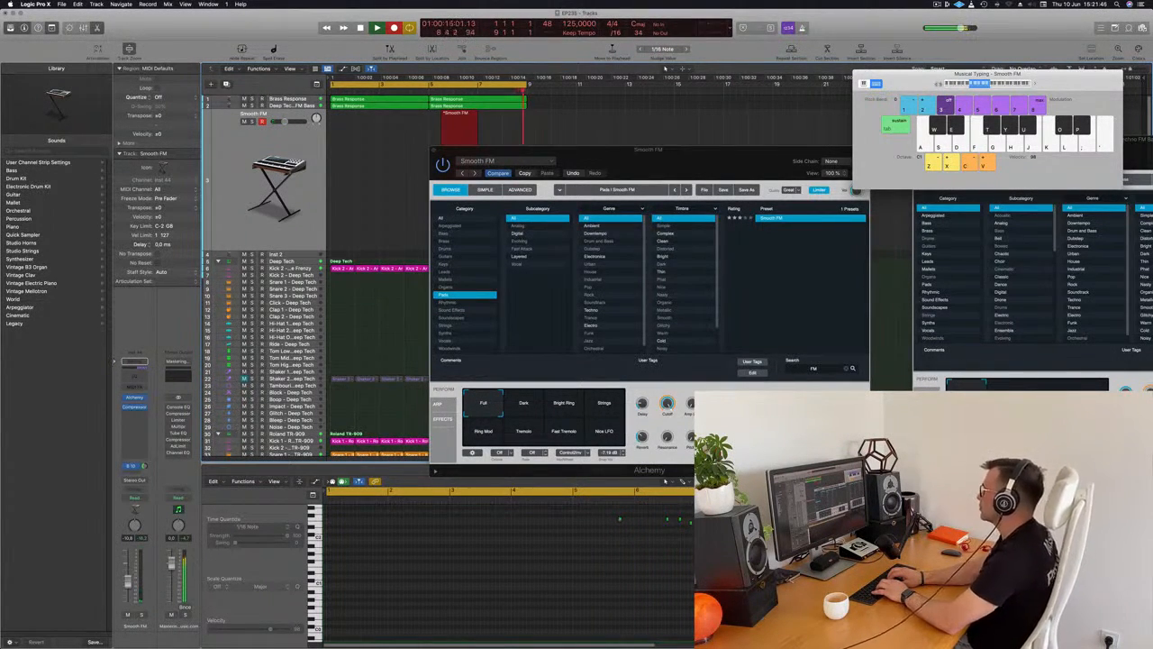
pyautogui.press("'")
pyautogui.press("'")
pyautogui.press("'")
pyautogui.press(';')
pyautogui.press("'")
pyautogui.press("'")
pyautogui.press("'")
pyautogui.press("'")
pyautogui.press(';')
pyautogui.press("'")
pyautogui.press("'")
pyautogui.press("'")
pyautogui.press("'")
pyautogui.press("'")
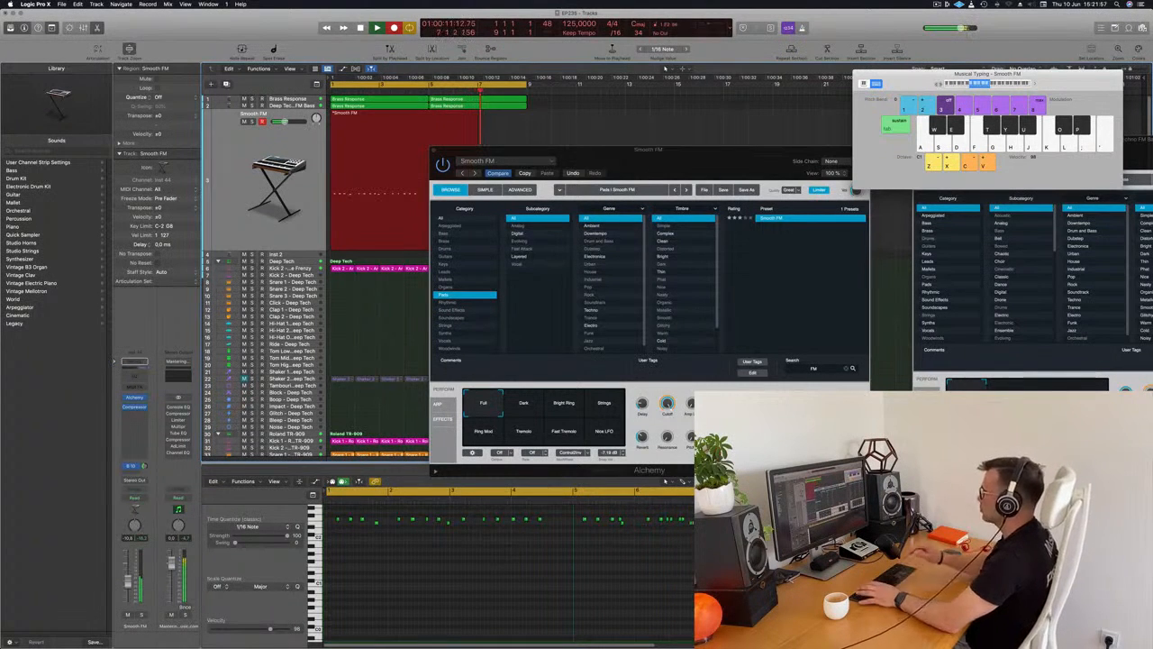
pyautogui.press('space')
pyautogui.press('space')
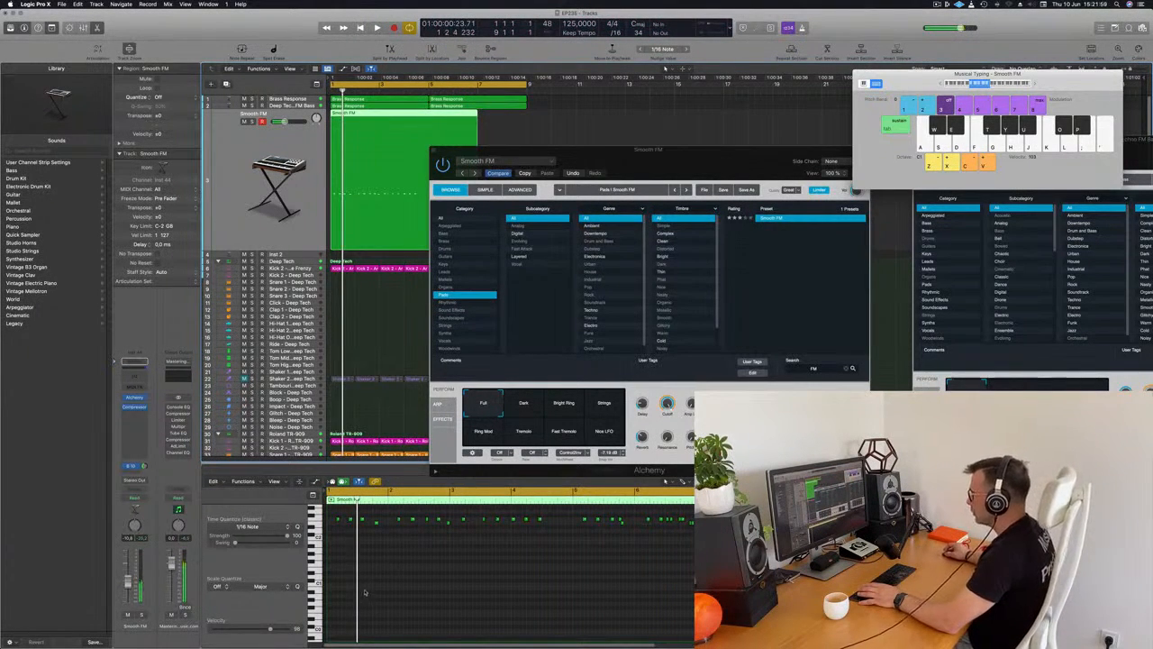
# Move the Alchemy window off the arrangement and play back the recorded Smooth FM region with its notes shown in the Piano Roll.
pyautogui.moveTo(500, 150); pyautogui.dragTo(739, 137)
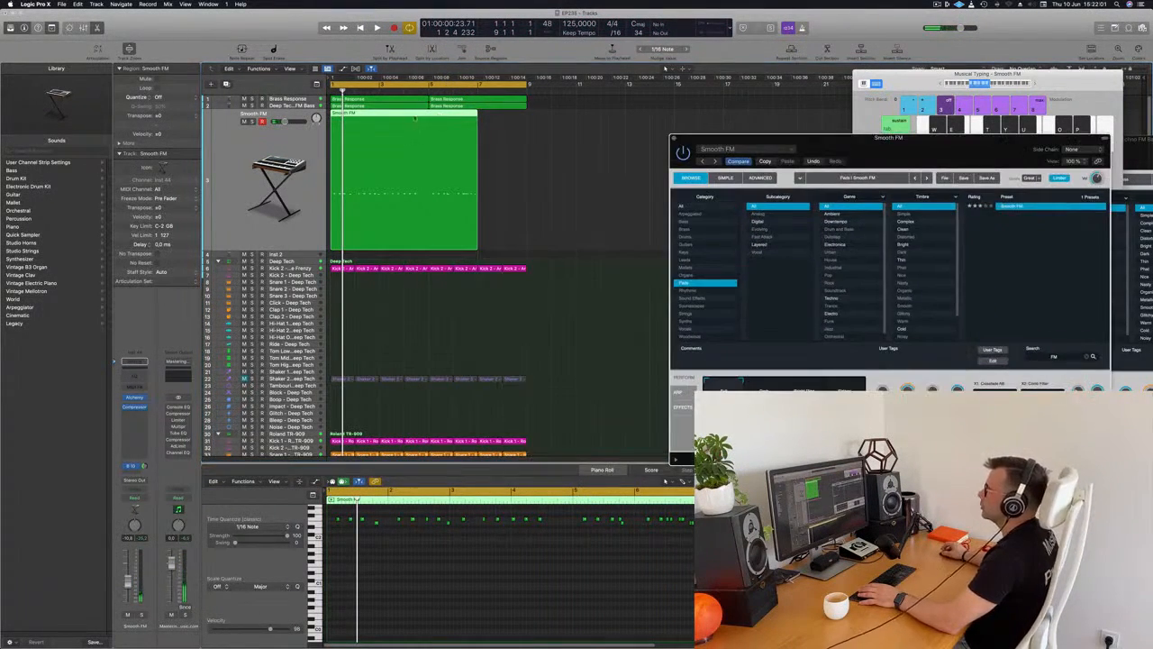
pyautogui.press('e')
pyautogui.press('e')
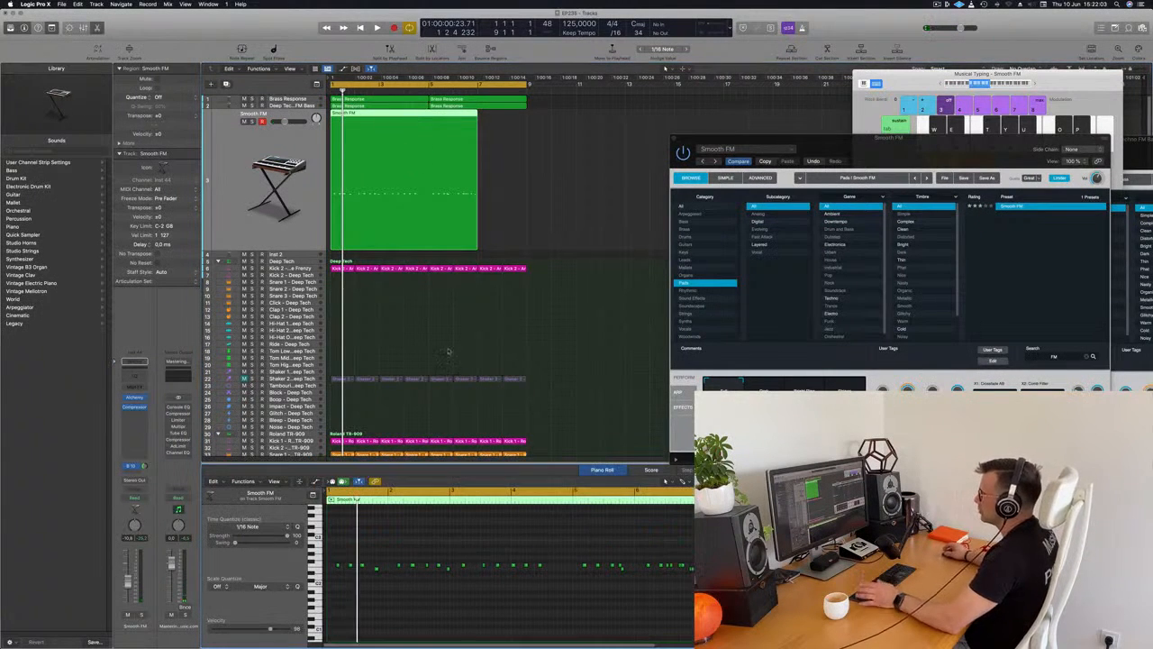
pyautogui.hscroll(-2, 438, 614)
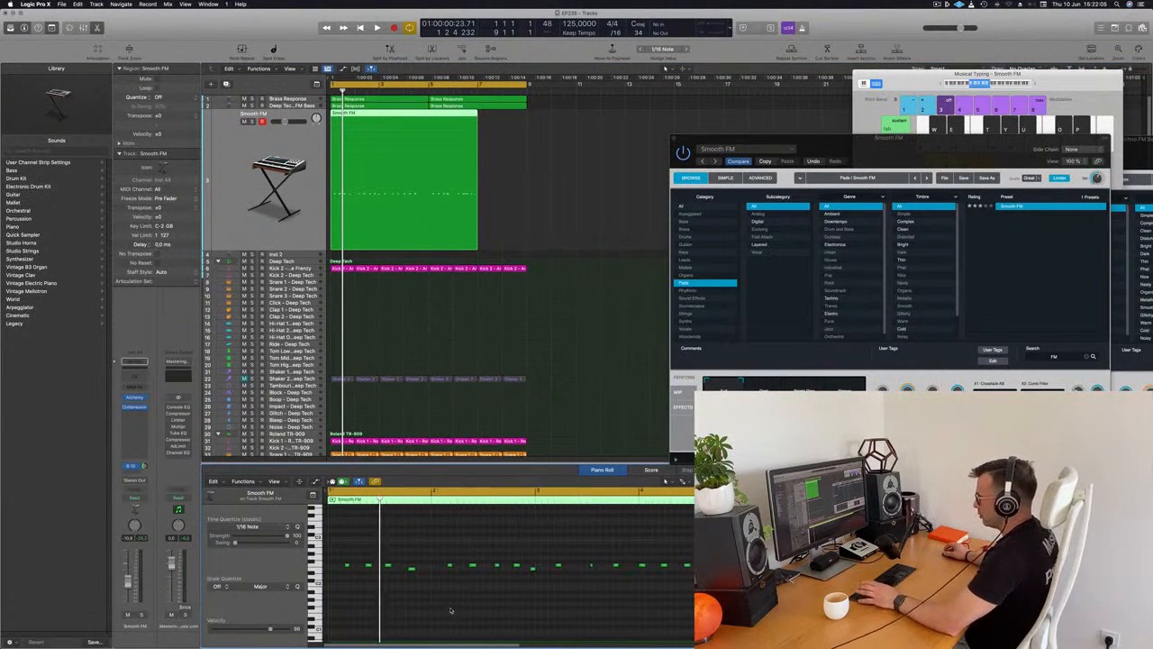
pyautogui.press('space')
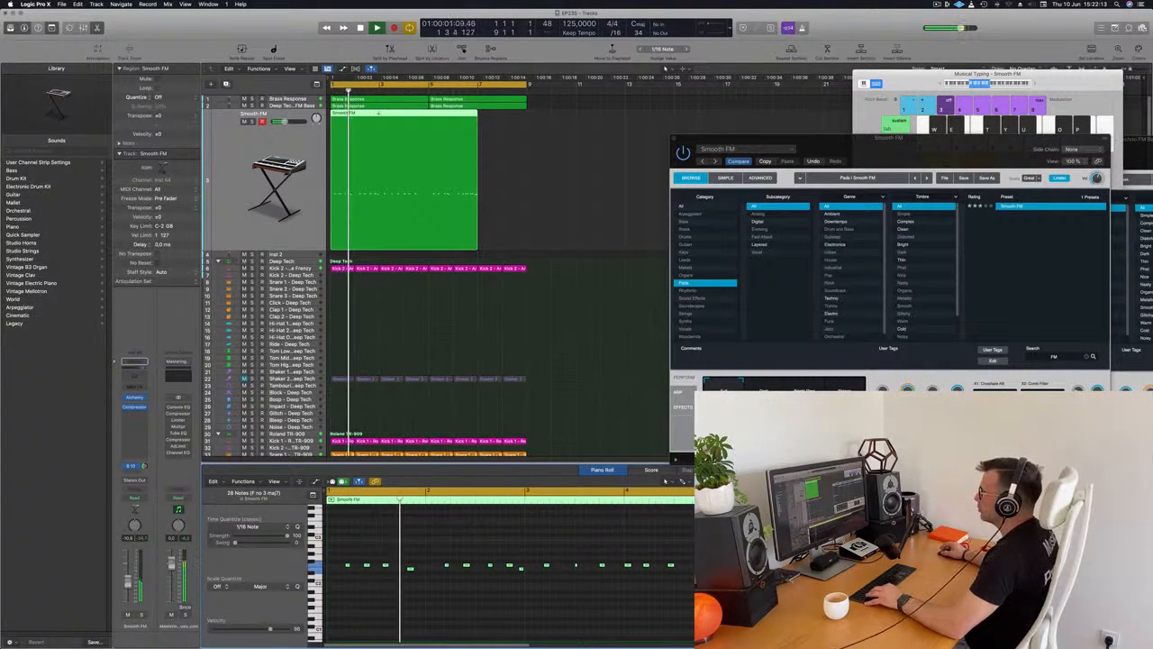
# Shorten the Smooth FM region to its first two bars and copy it to bar 3.
pyautogui.press('r')
pyautogui.click(357, 124)
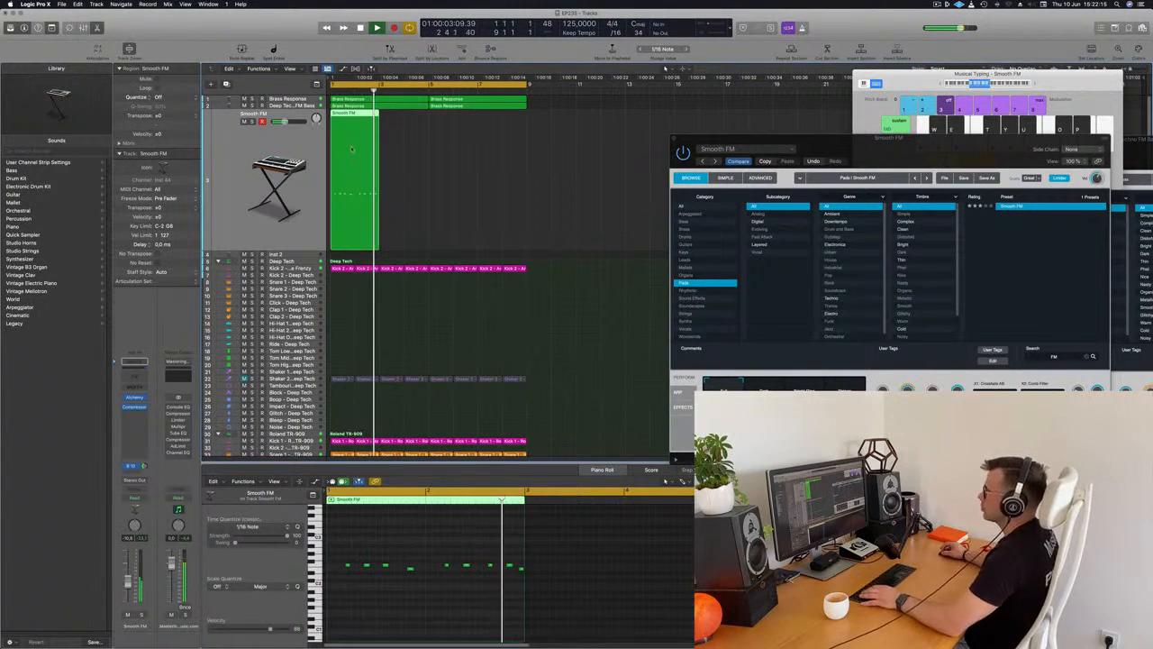
pyautogui.moveTo(355, 121); pyautogui.dragTo(404, 124)
pyautogui.click(496, 146)
# Join the two adjacent Smooth FM regions into one region.
pyautogui.click(325, 182)
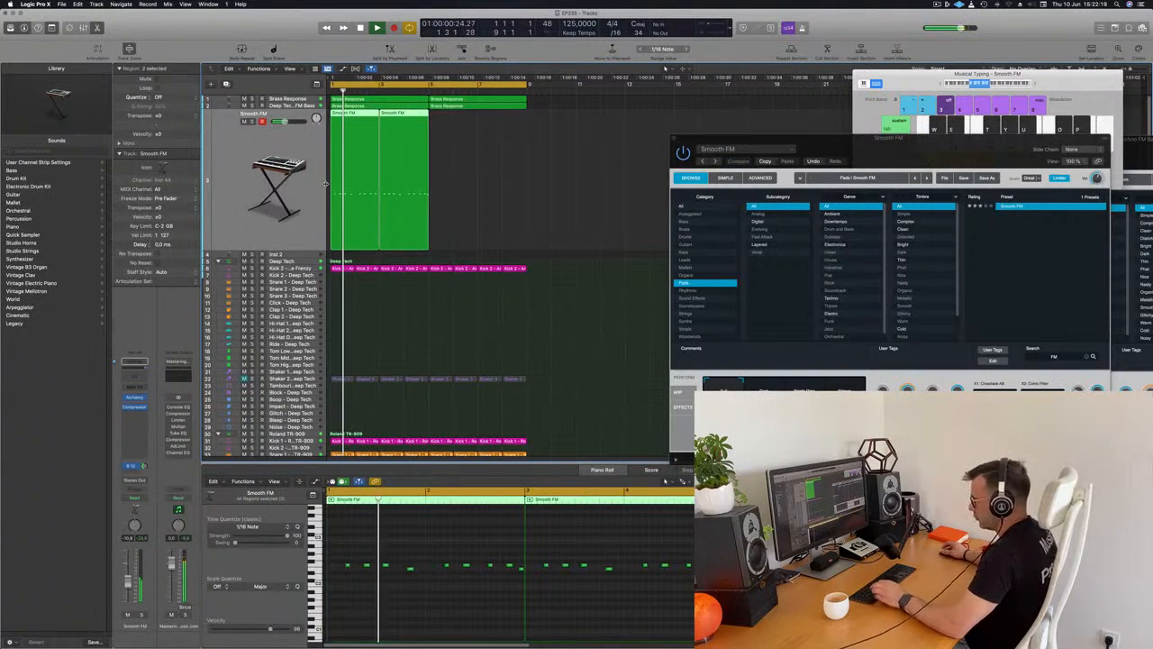
pyautogui.press('super+k')
pyautogui.press('super+j')
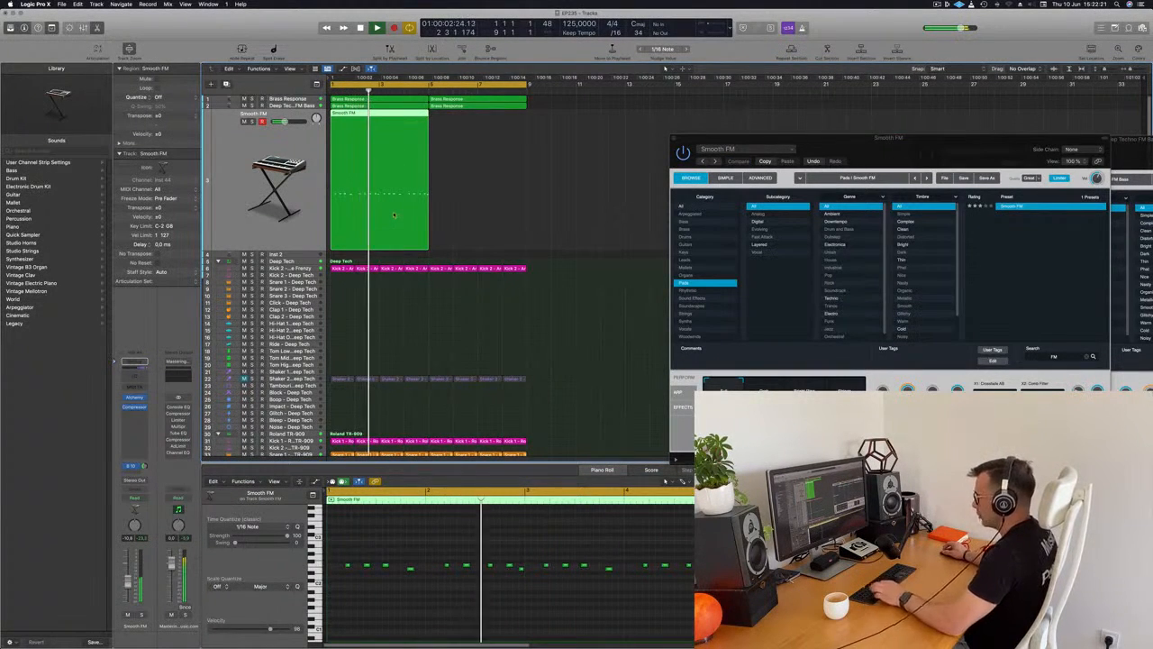
pyautogui.press('super+k')
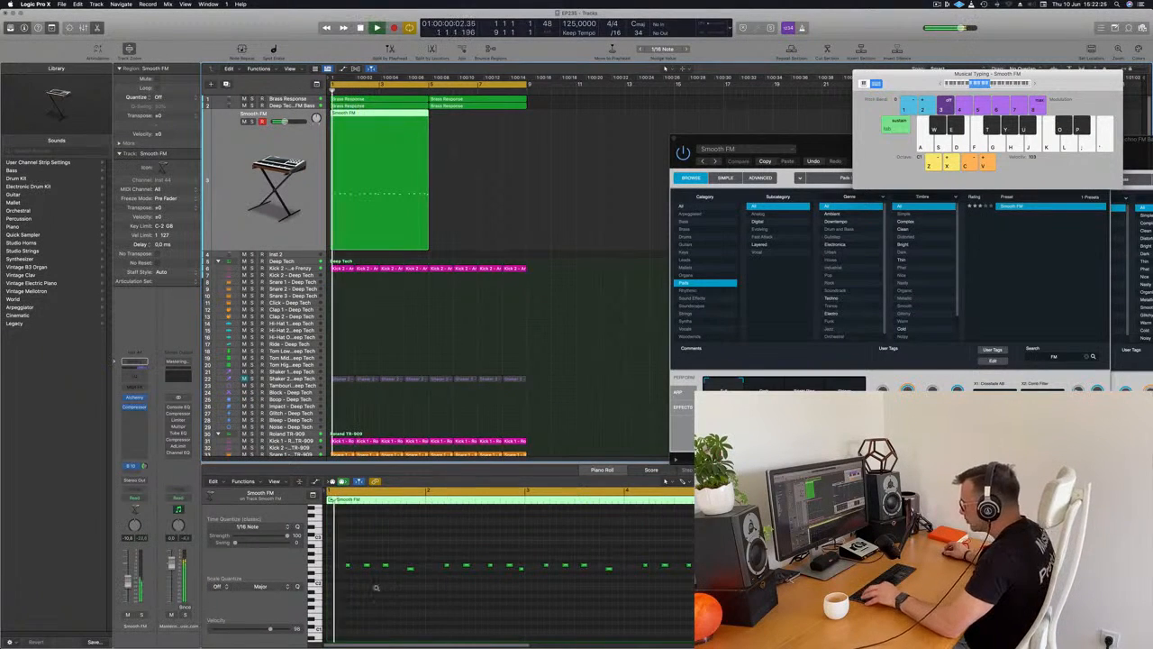
# Check the joined Smooth FM region's notes in the Piano Roll while it plays.
pyautogui.click(416, 564)
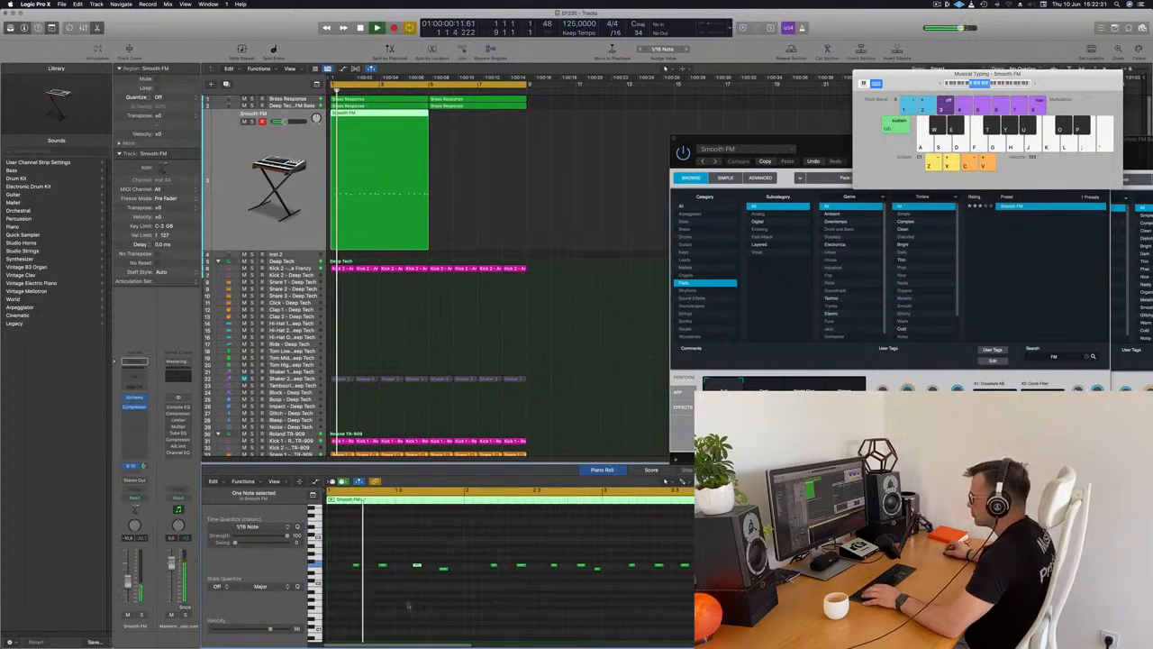
pyautogui.press('space')
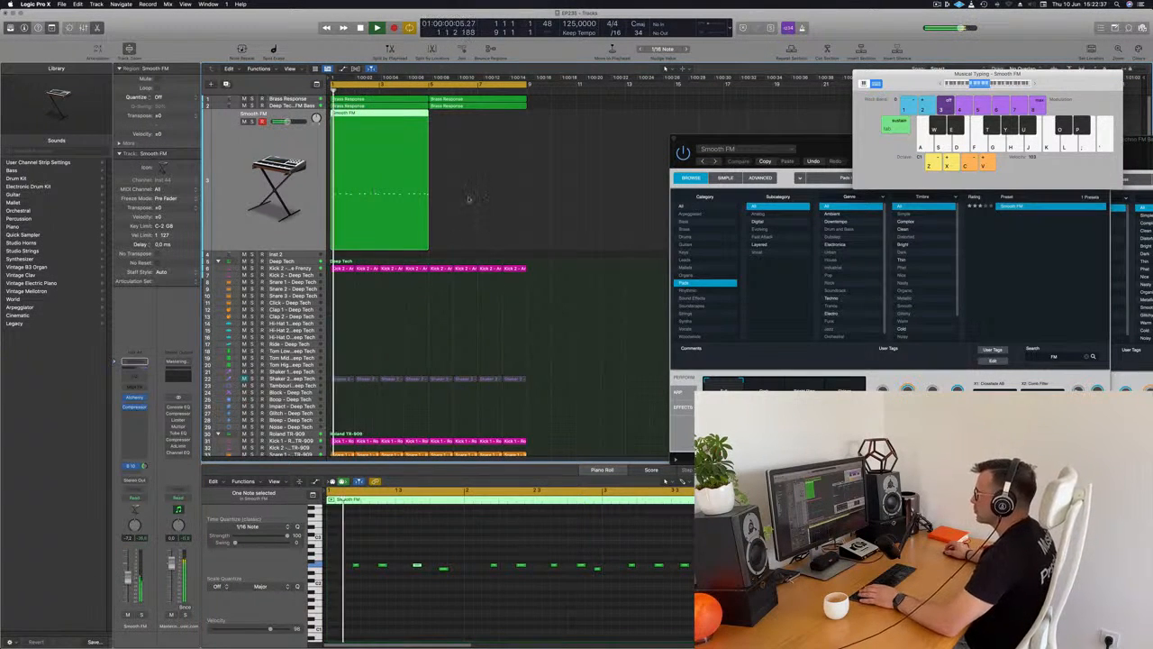
pyautogui.click(462, 535)
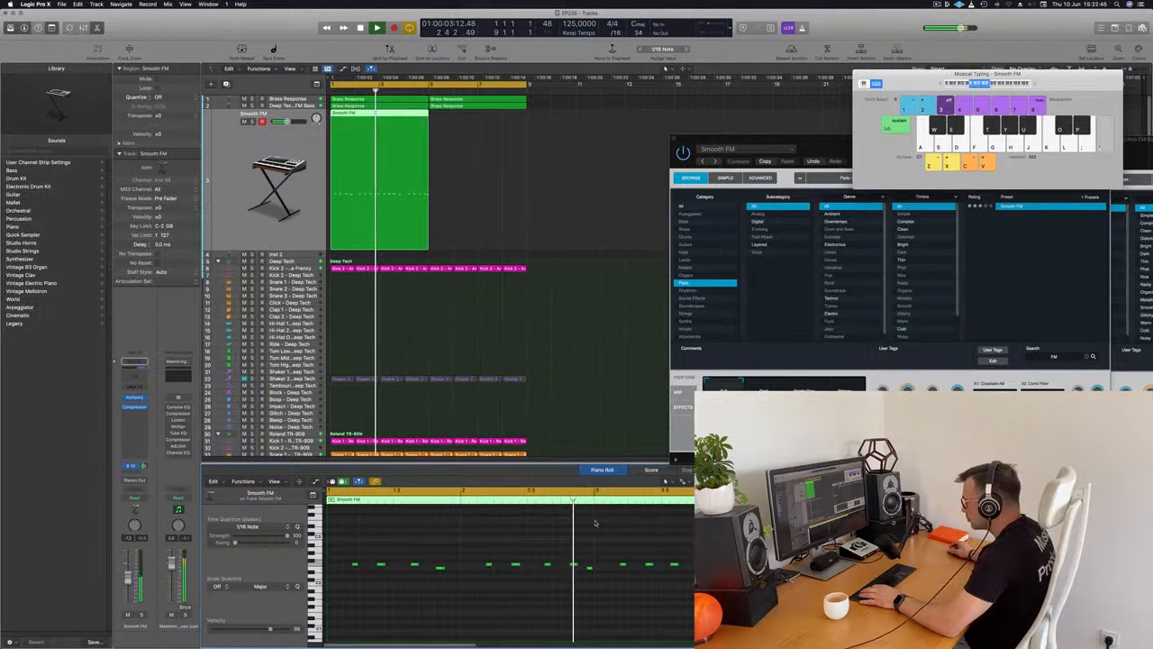
# Open the Brass Response track's Alchemy window and move it clear of the regions while the loop plays.
pyautogui.press('Return')
pyautogui.click(306, 100)
pyautogui.press('Return')
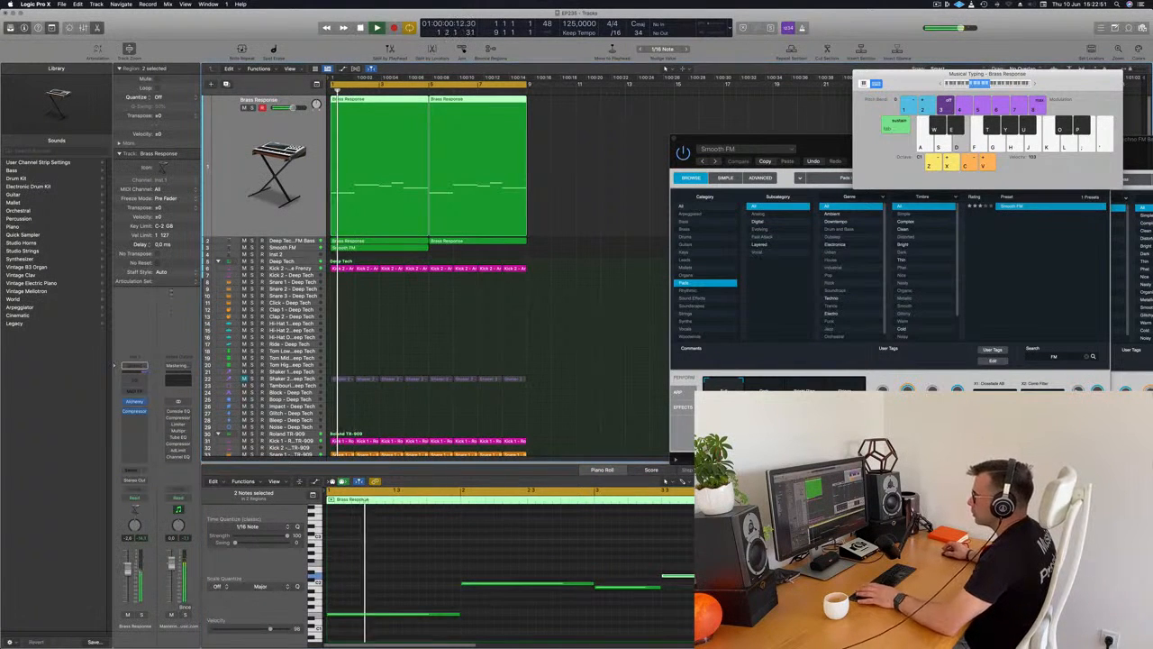
pyautogui.click(134, 402)
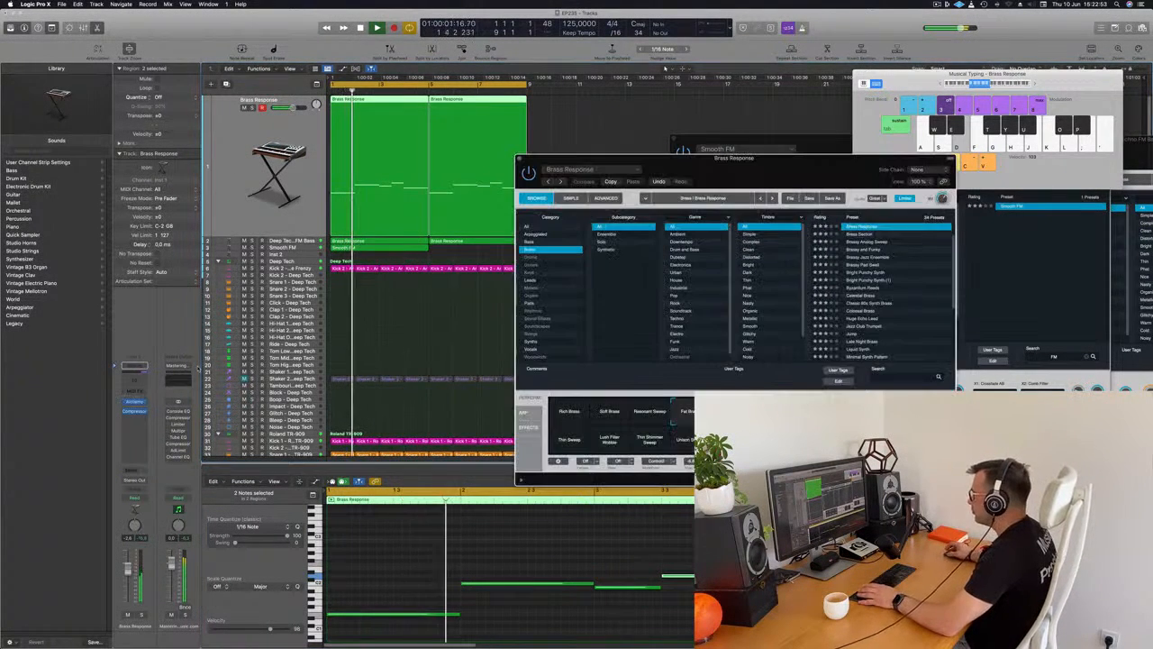
pyautogui.press('Return')
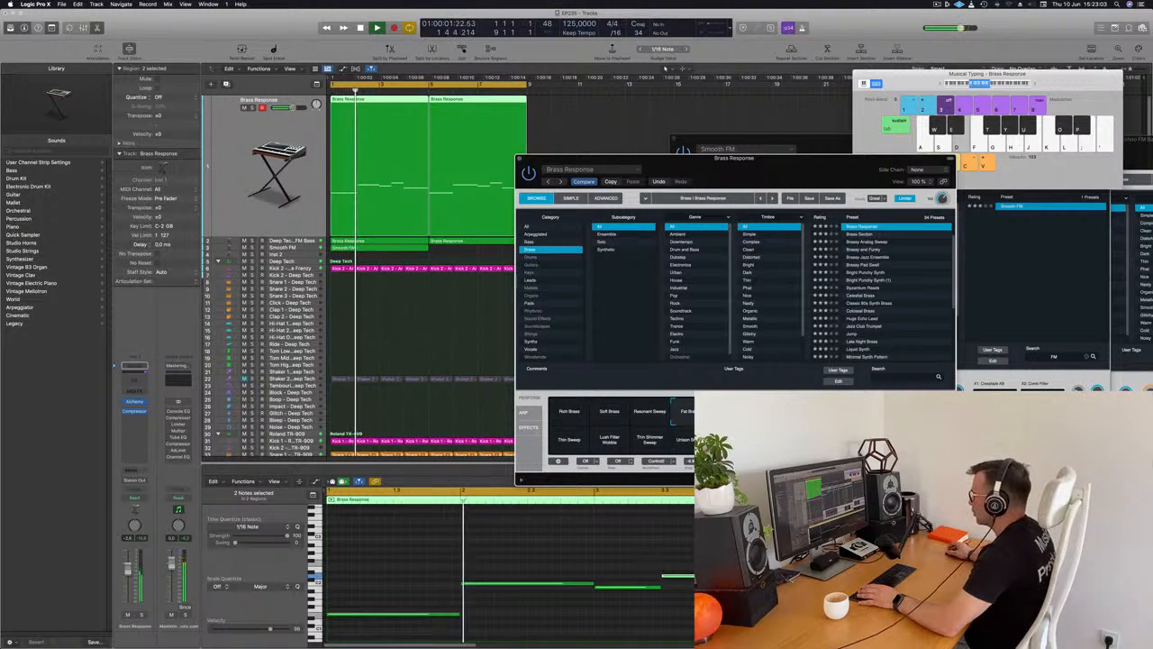
pyautogui.moveTo(806, 170); pyautogui.dragTo(861, 142)
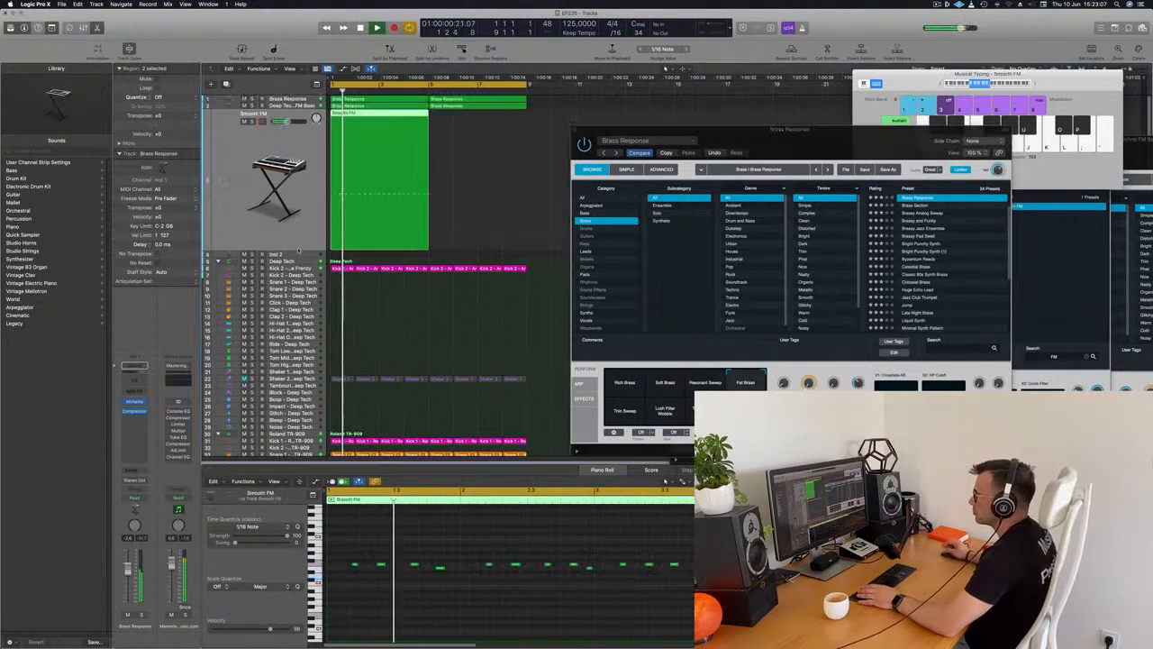
# Select the Smooth FM track, open its Alchemy window and place it beside the regions.
pyautogui.click(297, 248)
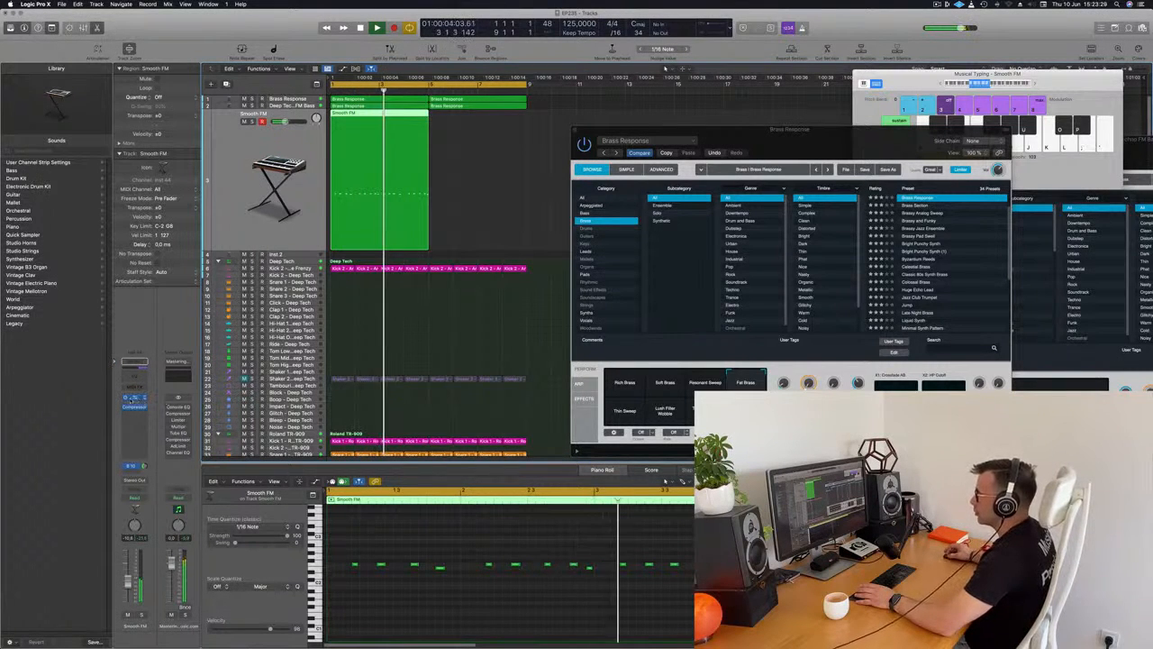
pyautogui.click(136, 398)
pyautogui.moveTo(913, 139); pyautogui.dragTo(828, 96)
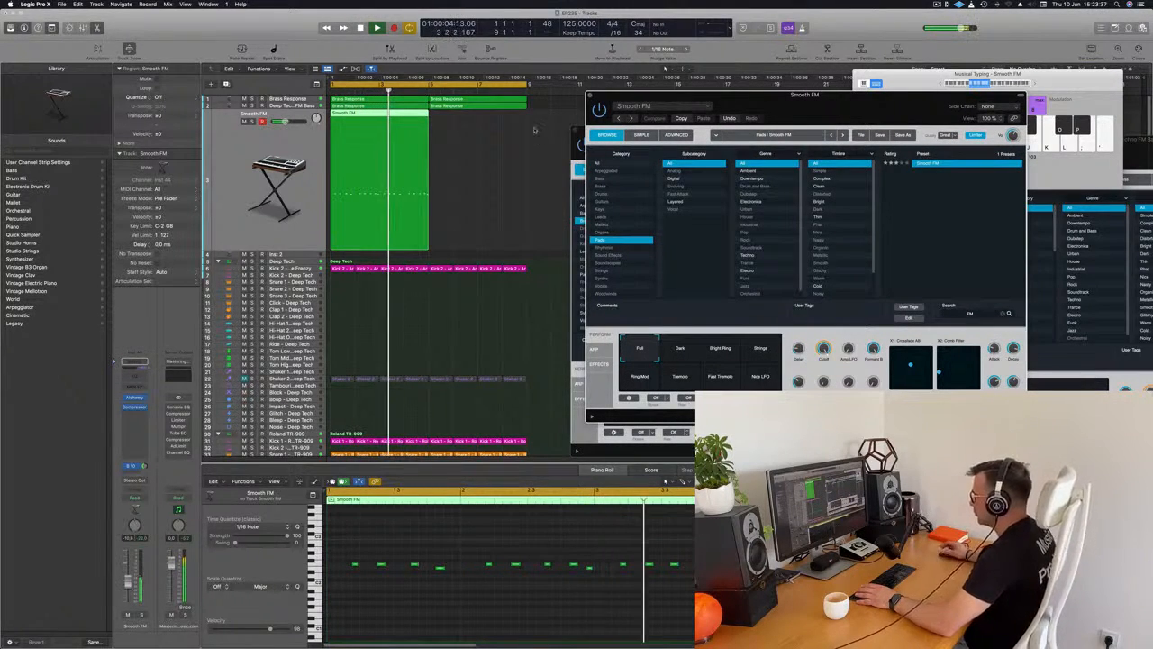
pyautogui.press('space')
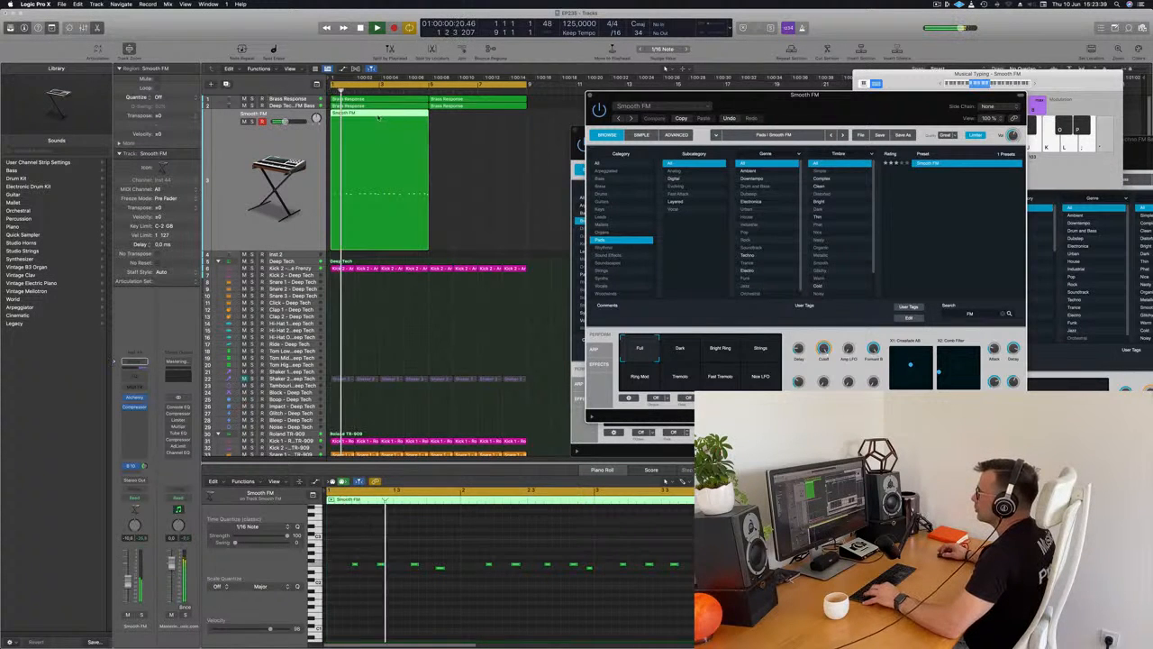
# Cut the Smooth FM region at bar 3, delete its second half and copy the two-bar part to fill the eight-bar loop.
pyautogui.keyDown('super'); pyautogui.doubleClick(379, 116); pyautogui.keyUp('super')
pyautogui.press('Delete')
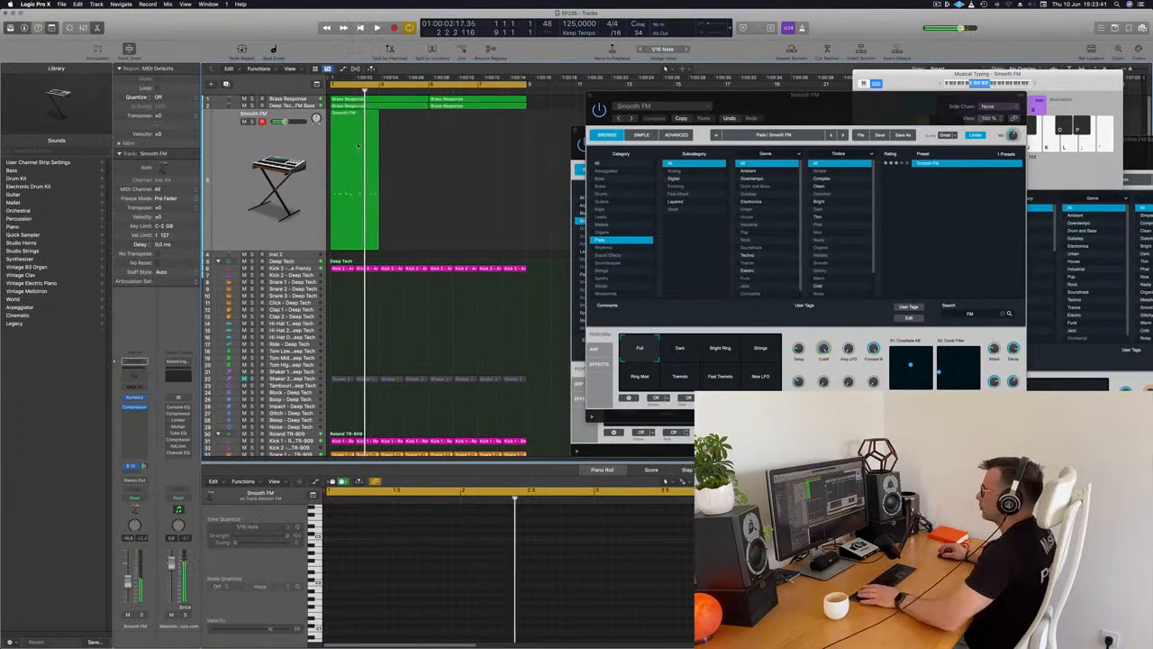
pyautogui.click(351, 115)
pyautogui.moveTo(351, 114); pyautogui.dragTo(401, 121)
pyautogui.moveTo(453, 153); pyautogui.dragTo(347, 165)
pyautogui.moveTo(352, 116); pyautogui.dragTo(462, 120)
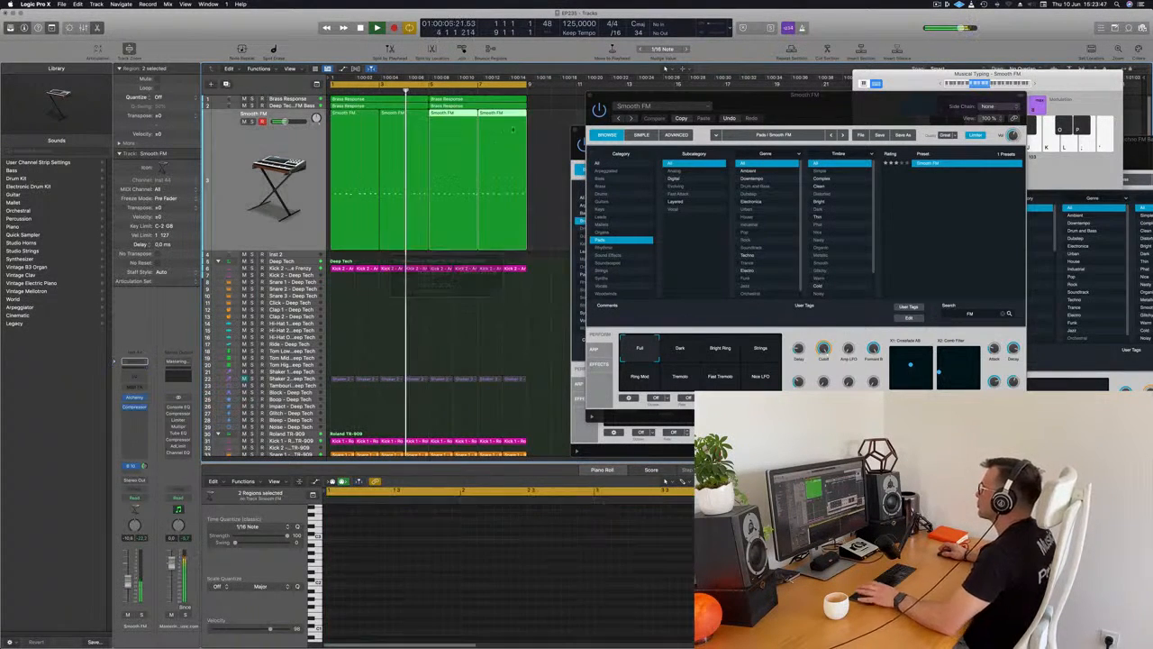
# Audition Smooth FM's performance snapshots, including Dark, Bright Ring, Ring Mod, Fast Tremolo and New LFO, and settle on Strings.
pyautogui.moveTo(843, 115); pyautogui.dragTo(726, 187)
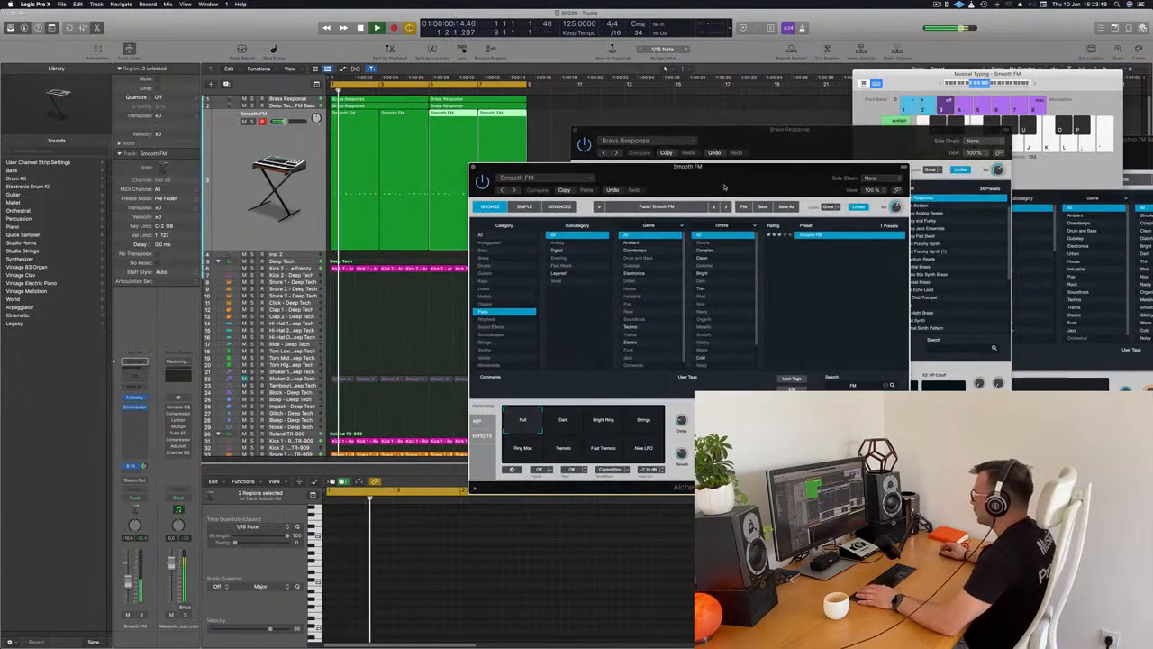
pyautogui.click(562, 420)
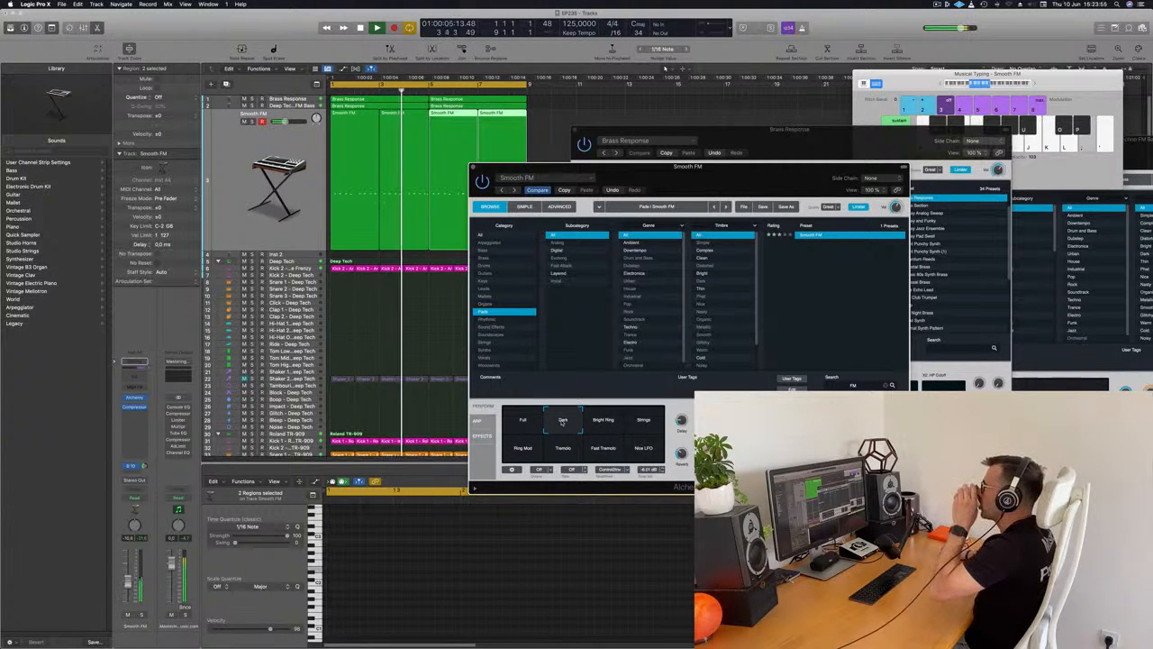
pyautogui.click(603, 423)
pyautogui.click(644, 422)
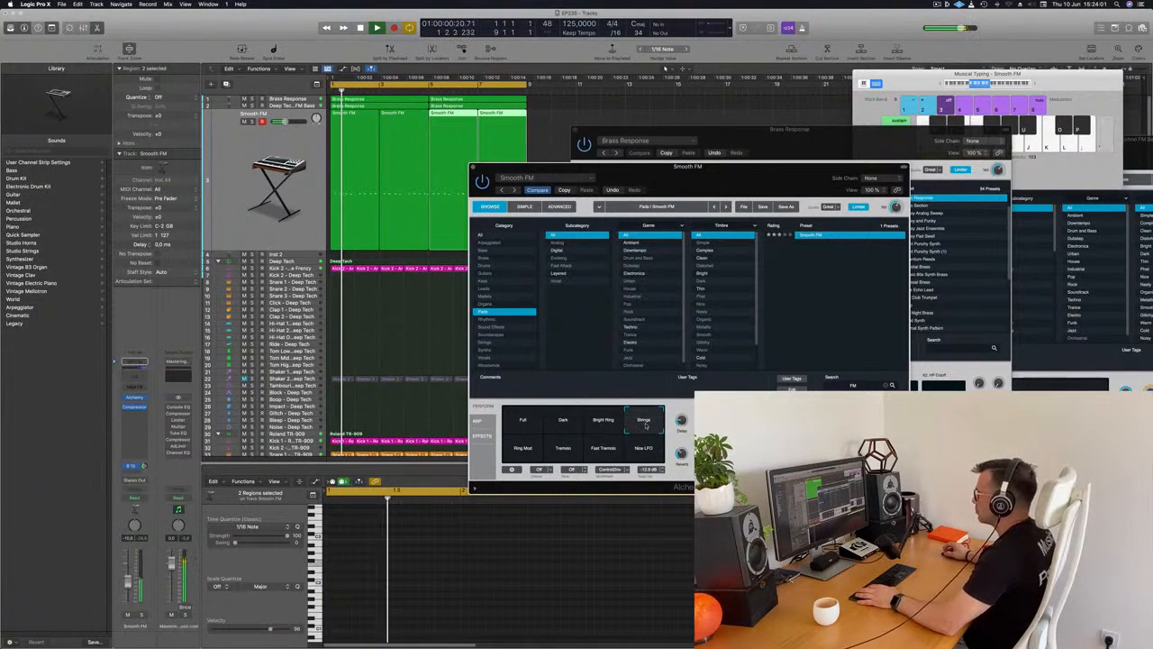
pyautogui.click(523, 447)
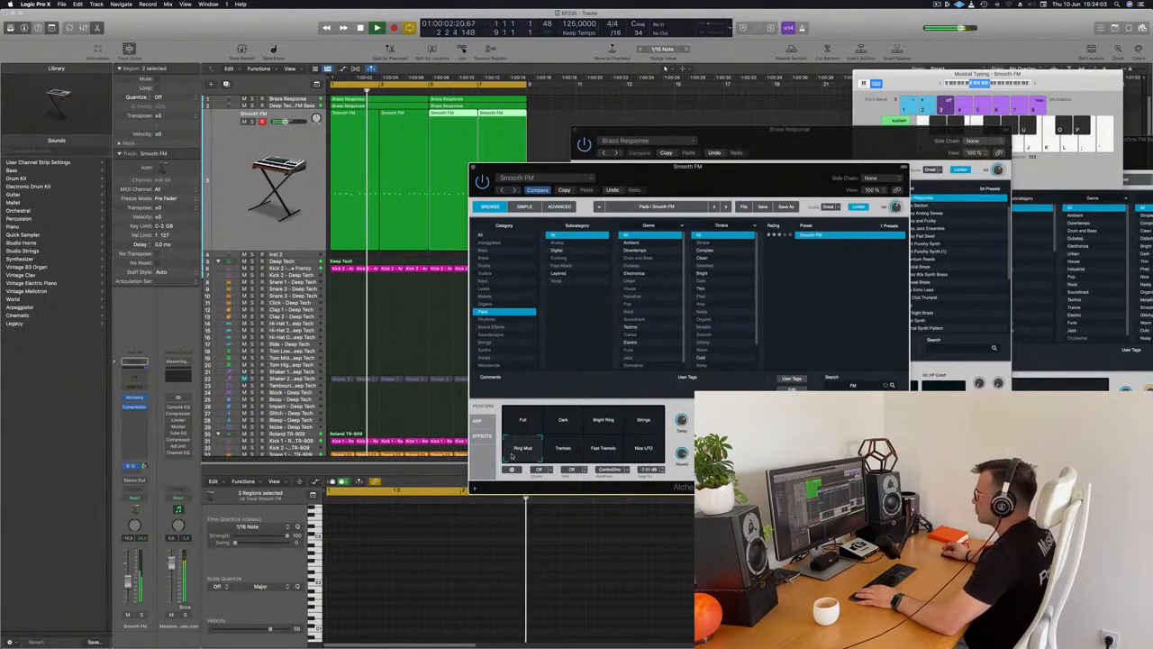
pyautogui.click(605, 451)
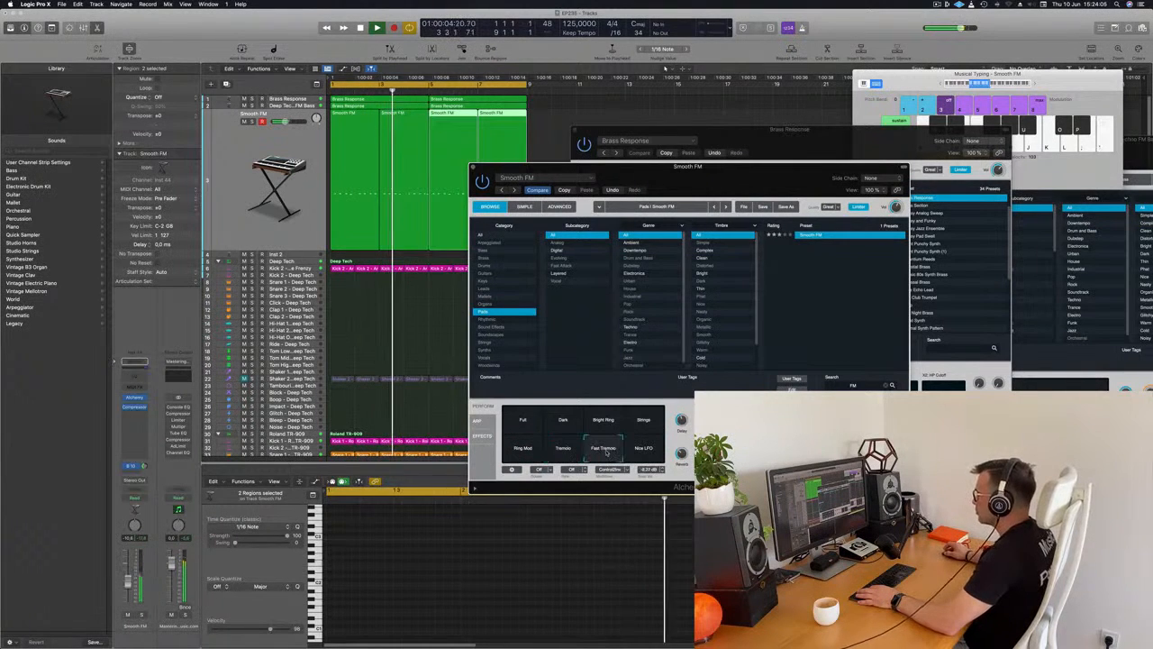
pyautogui.click(633, 455)
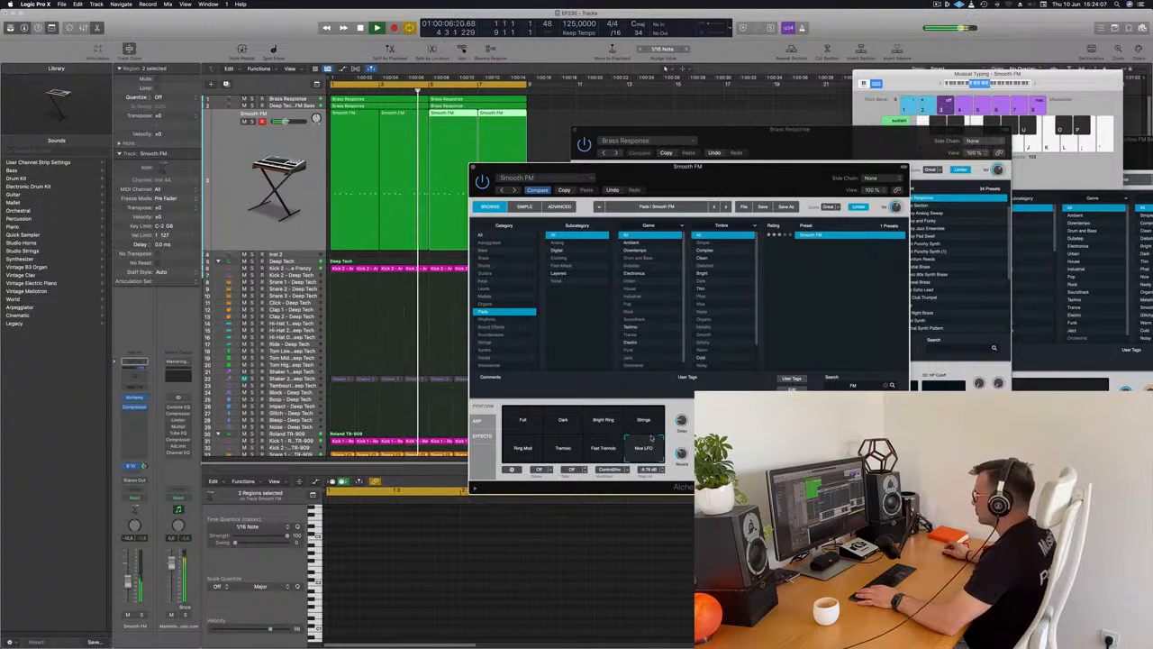
pyautogui.click(654, 420)
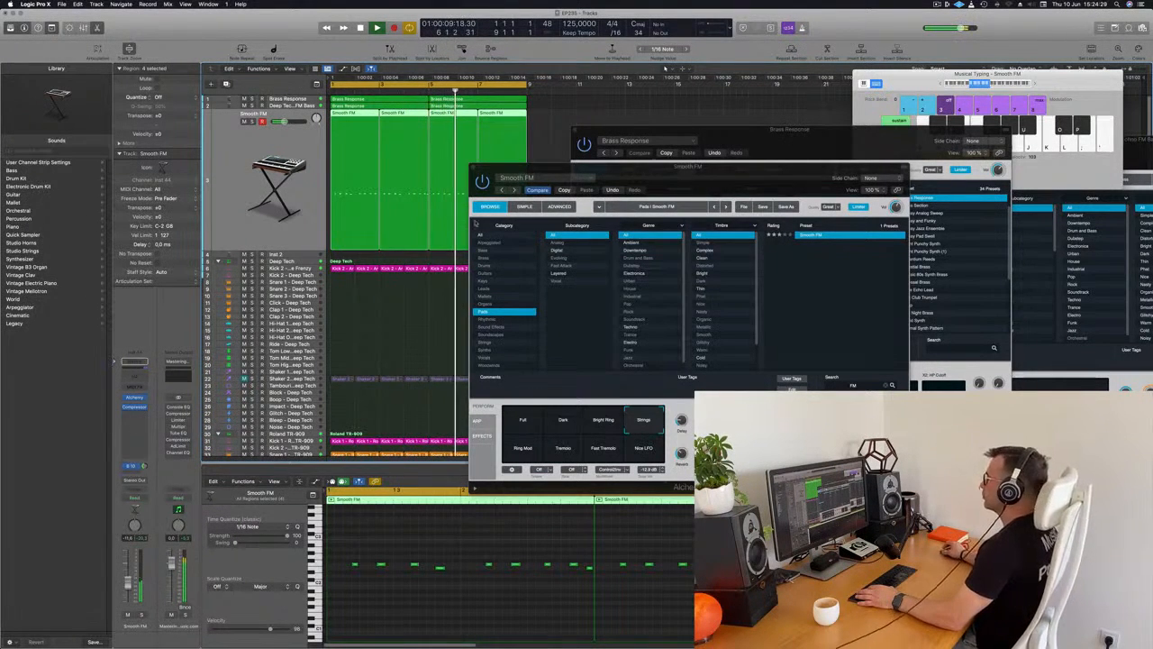
# Shift Smooth FM's Alchemy window while the loop plays, and close it.
pyautogui.moveTo(623, 190); pyautogui.dragTo(595, 195)
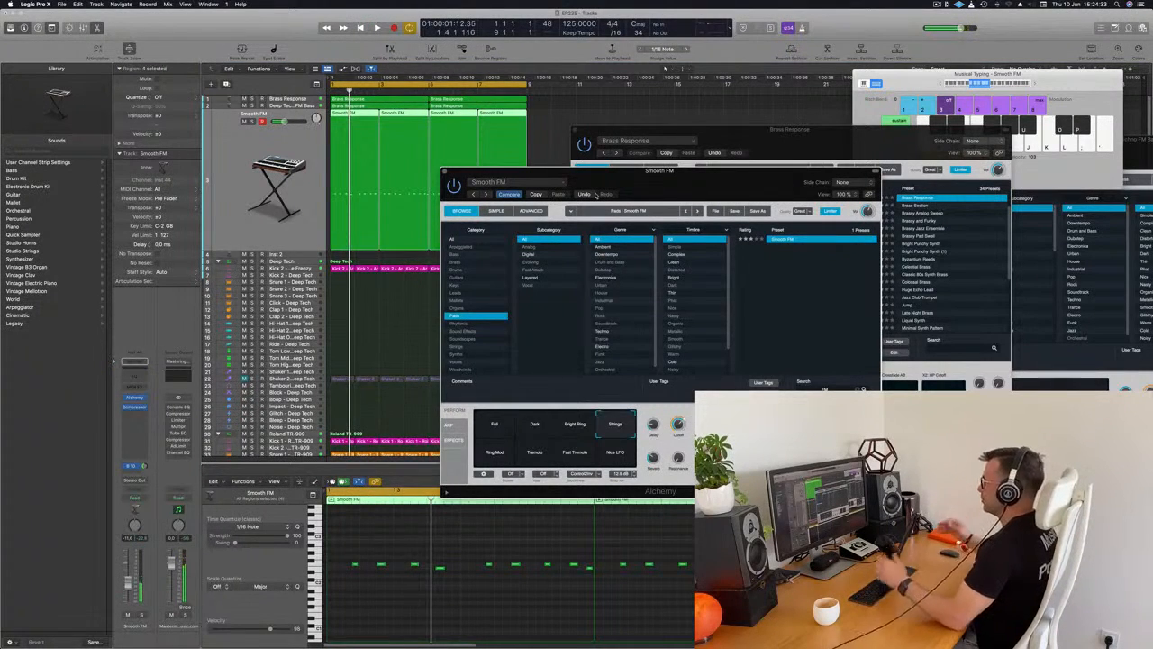
pyautogui.moveTo(595, 194); pyautogui.dragTo(579, 200)
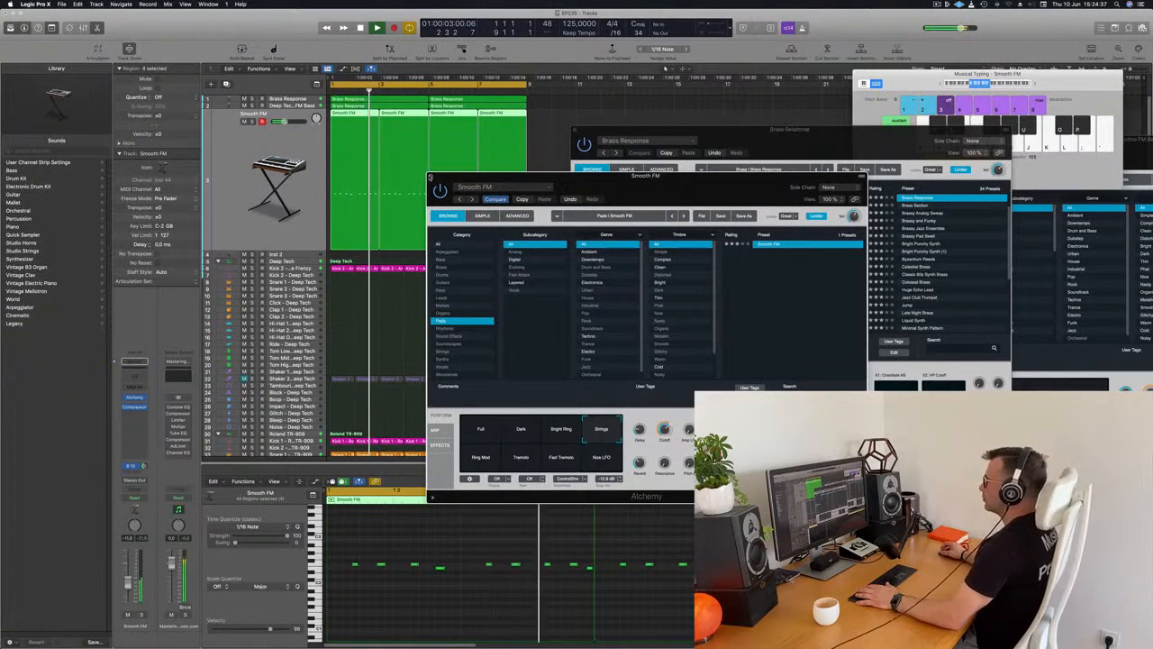
pyautogui.click(430, 176)
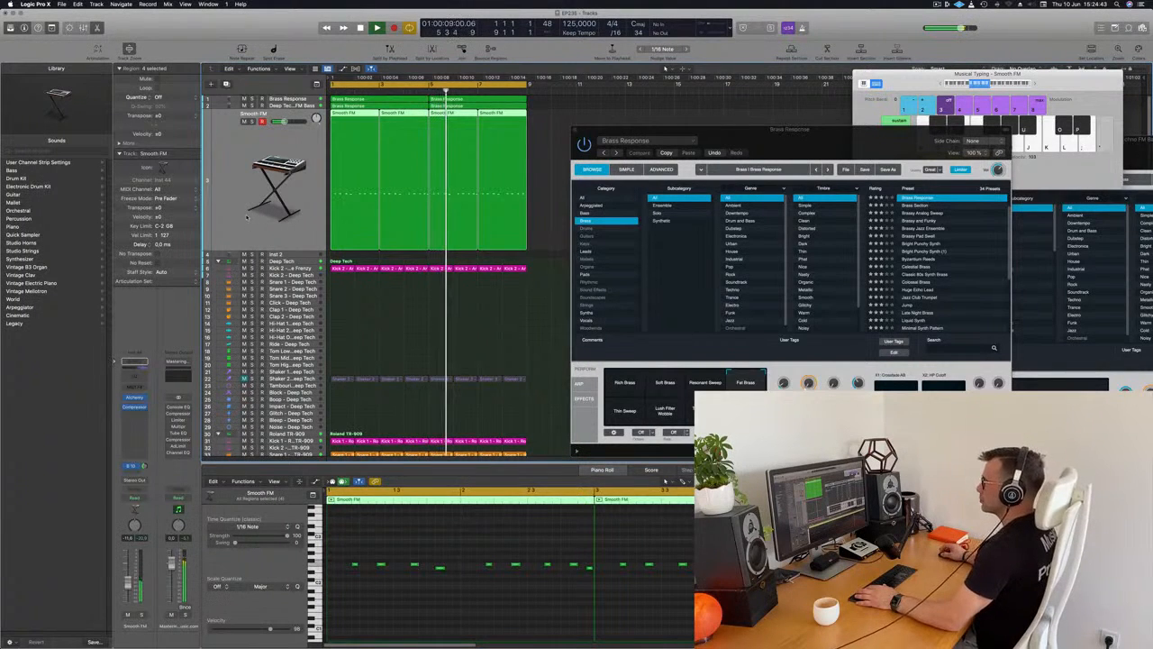
# Add a second send on the Smooth FM channel, routed to Bus 11.
pyautogui.click(133, 467)
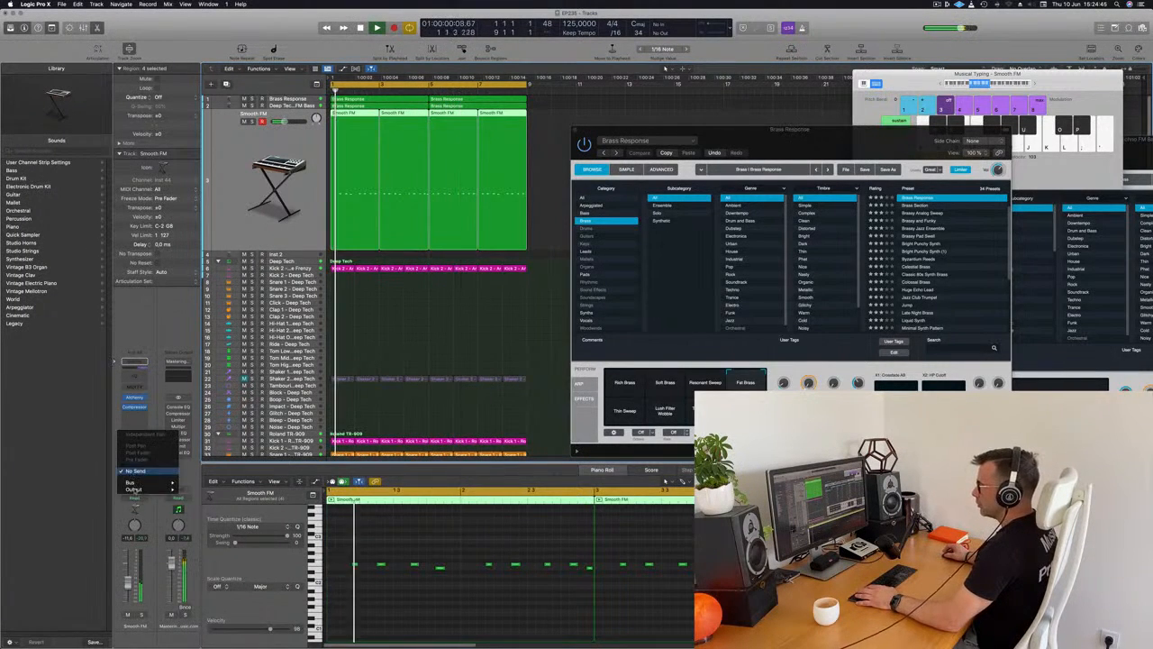
pyautogui.moveTo(138, 485)
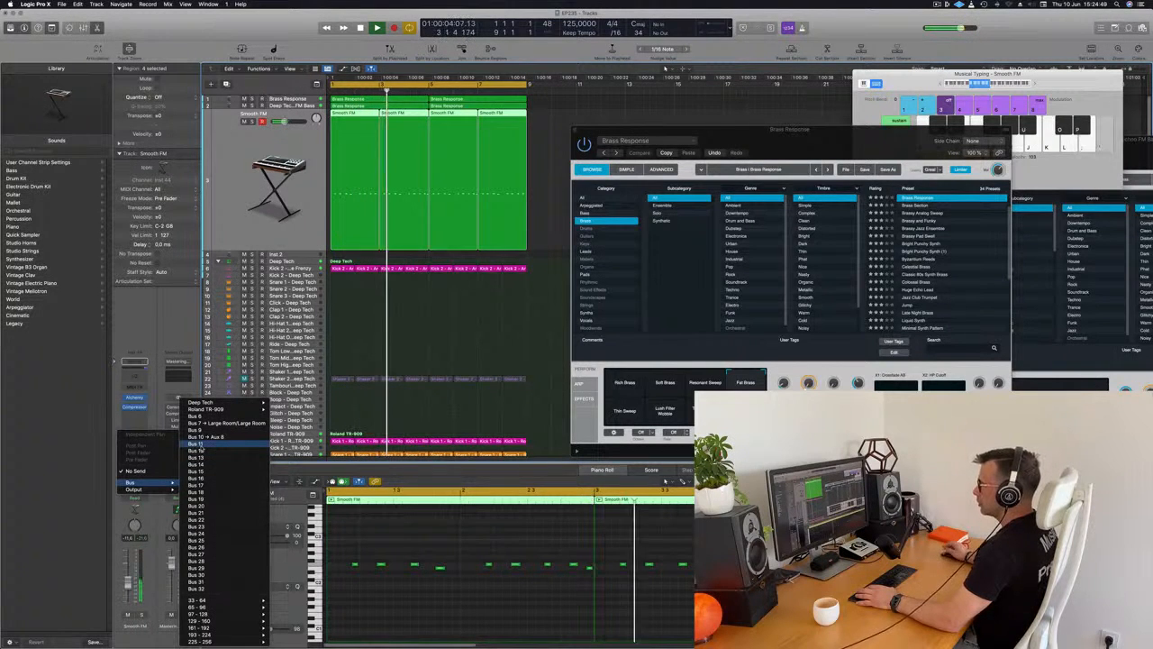
pyautogui.click(198, 444)
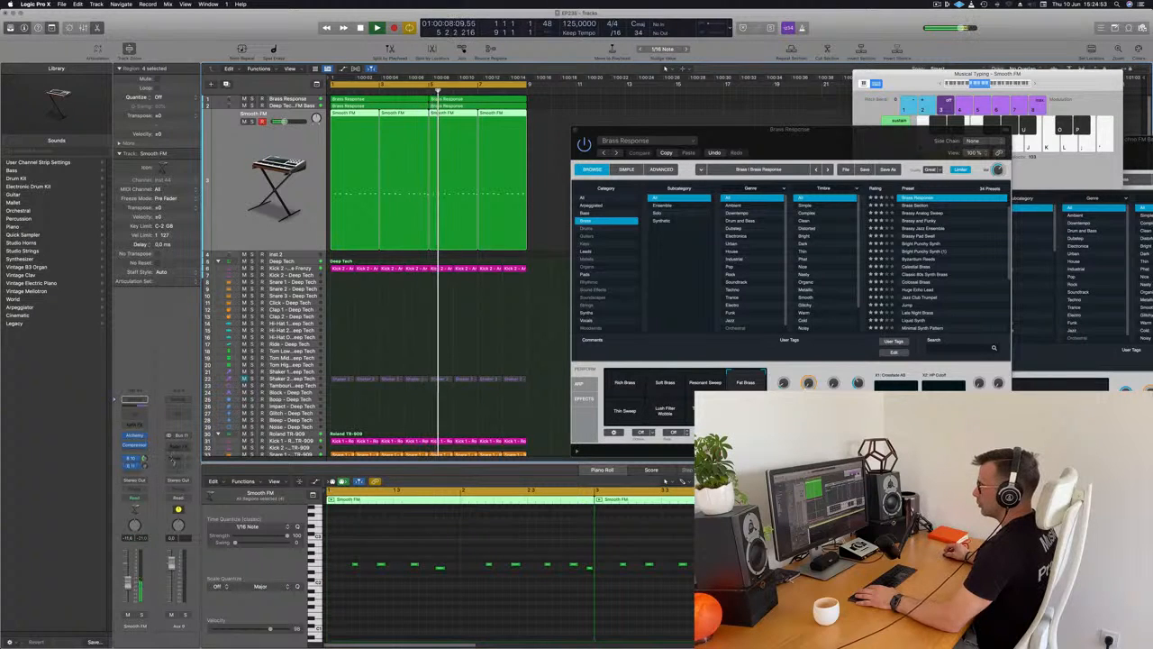
# Insert a SilverVerb on the new Bus 11 aux, load its grandiose preset and move the window clear of the regions.
pyautogui.click(181, 445)
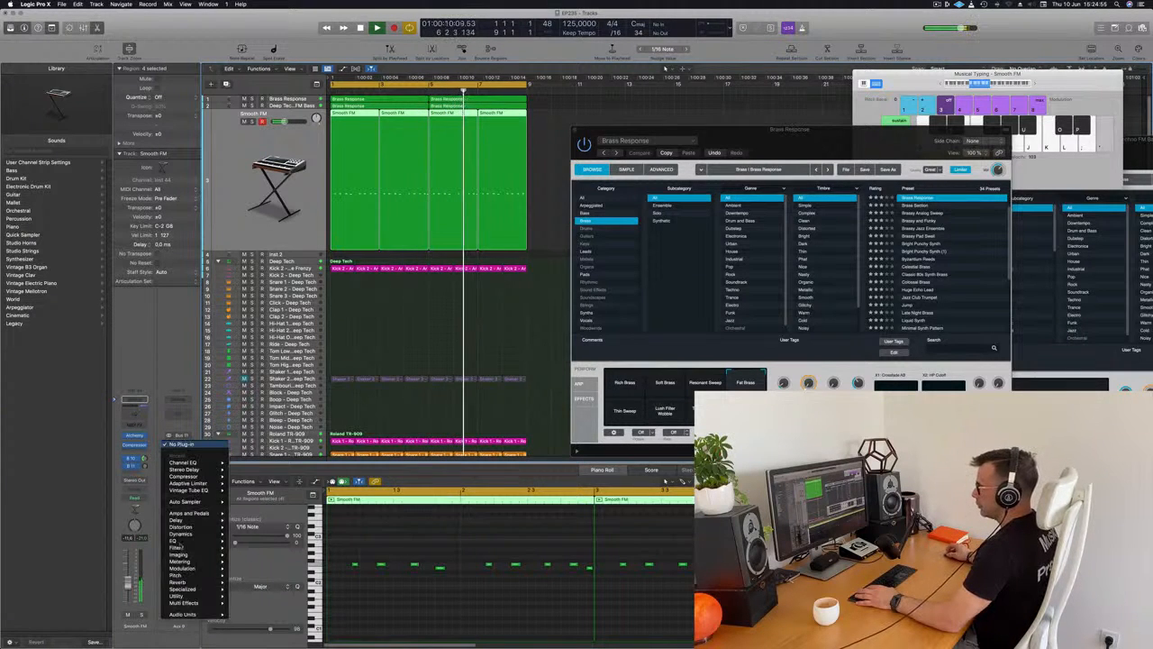
pyautogui.moveTo(196, 521)
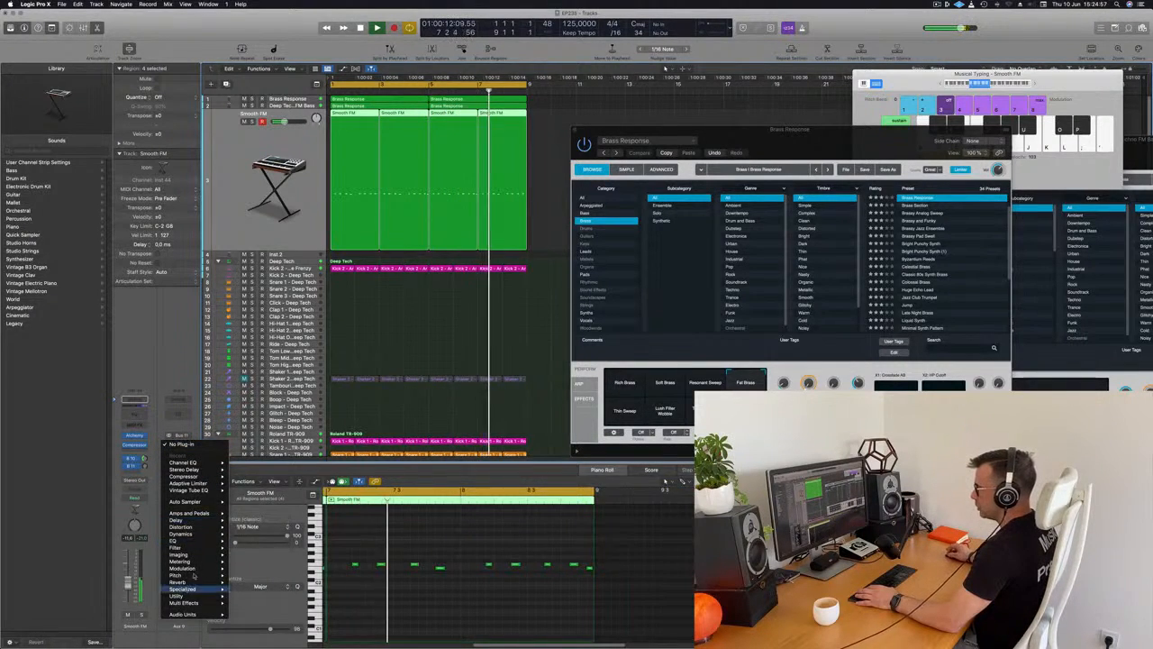
pyautogui.moveTo(199, 584)
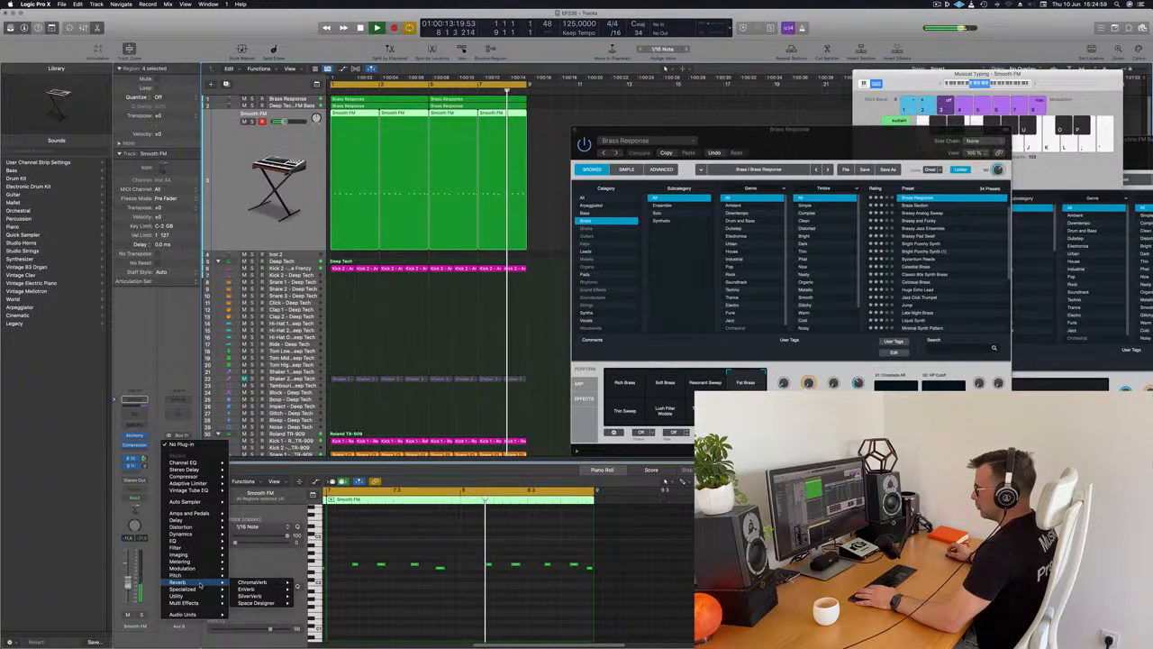
pyautogui.click(252, 595)
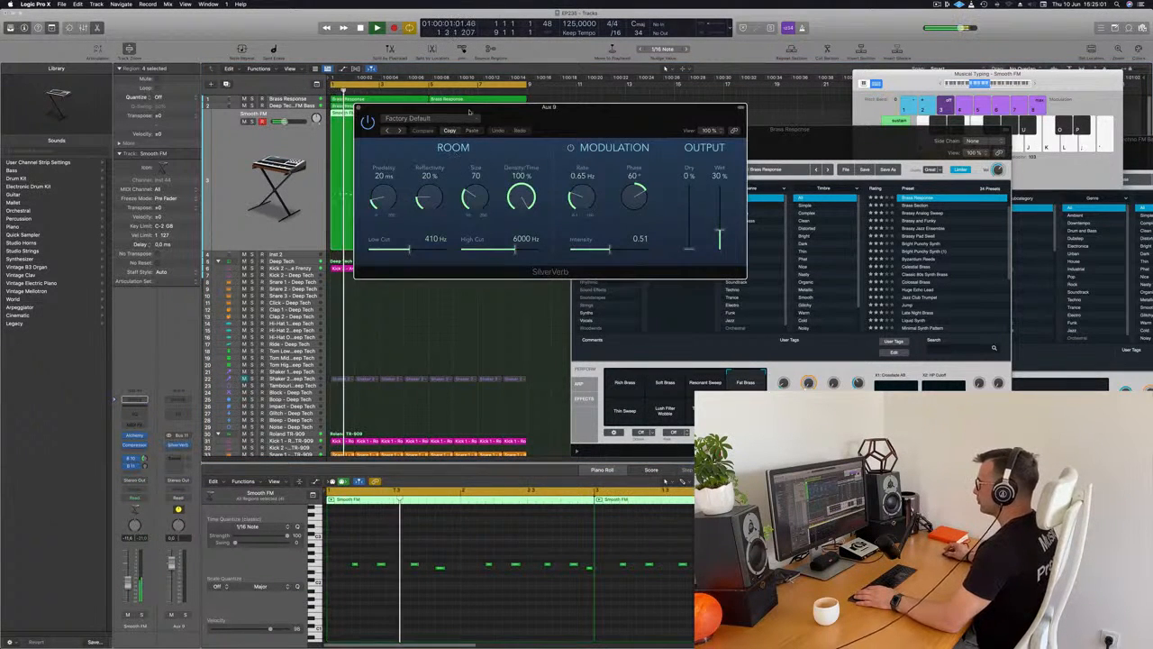
pyautogui.click(423, 118)
pyautogui.click(443, 269)
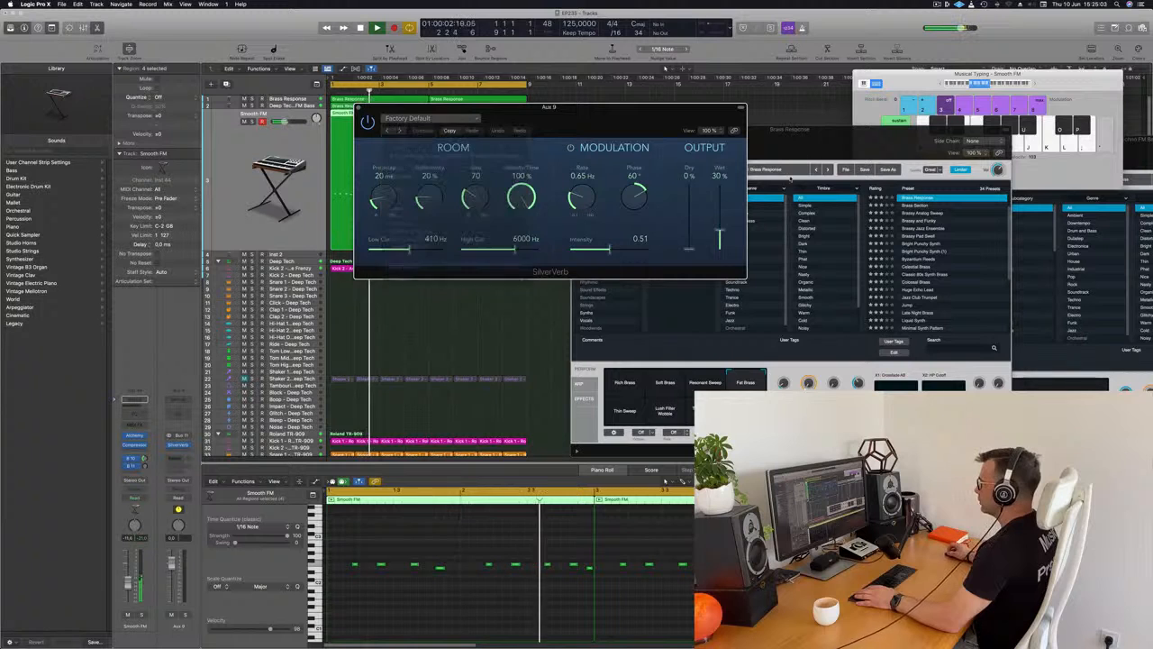
pyautogui.moveTo(550, 108); pyautogui.dragTo(719, 97)
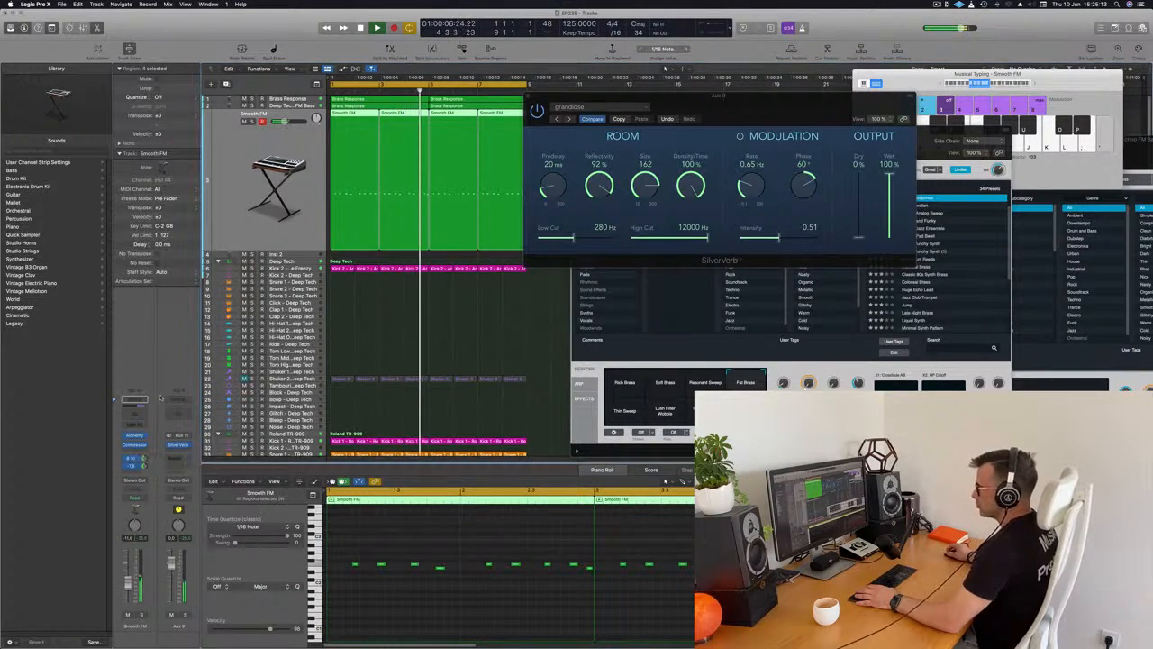
# Copy Smooth FM's sidechained Compressor to the aux after SilverVerb, check its settings, and close both plug-in windows.
pyautogui.moveTo(166, 451); pyautogui.dragTo(180, 454)
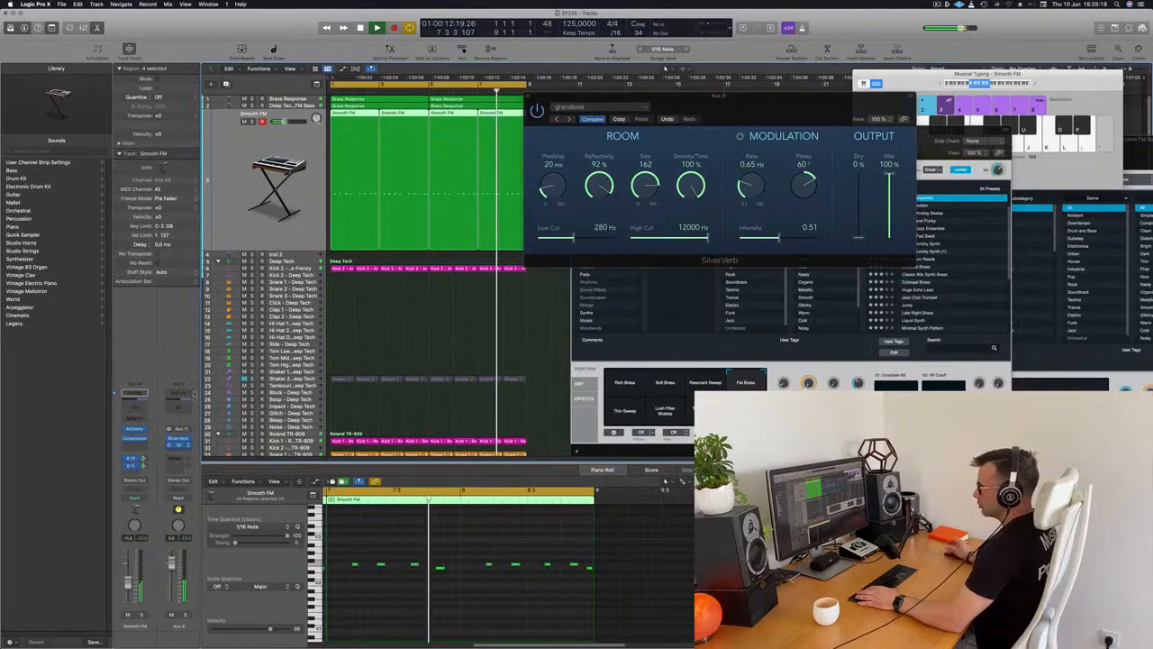
pyautogui.click(179, 444)
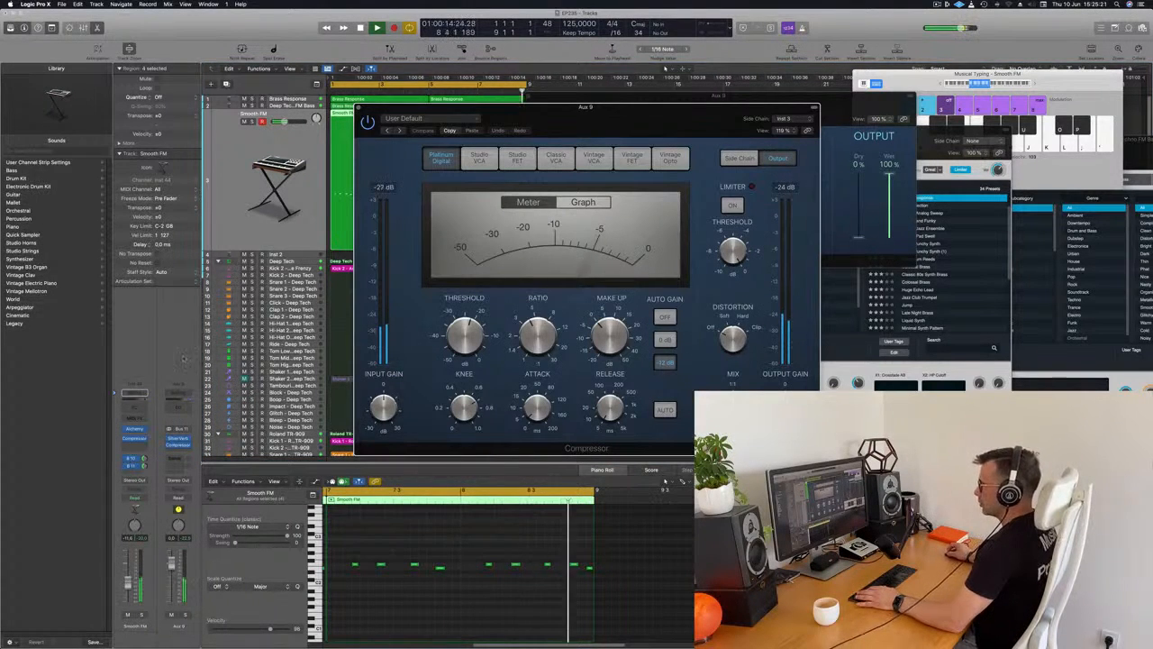
pyautogui.moveTo(507, 108); pyautogui.dragTo(541, 173)
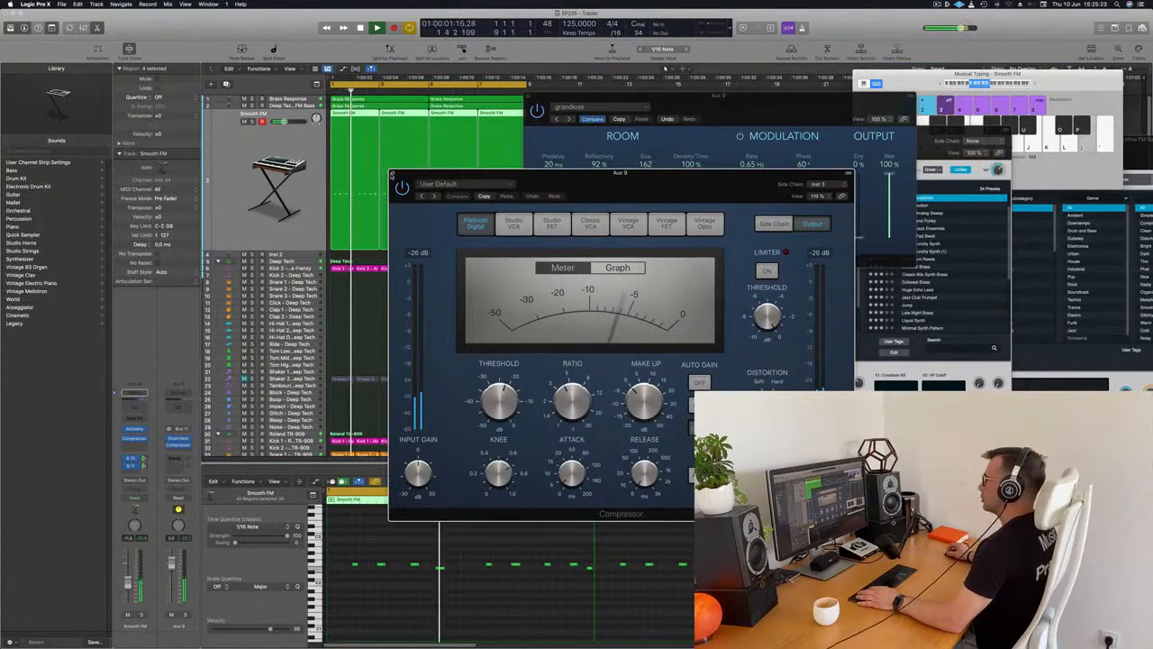
pyautogui.click(394, 174)
pyautogui.moveTo(525, 97); pyautogui.dragTo(419, 151)
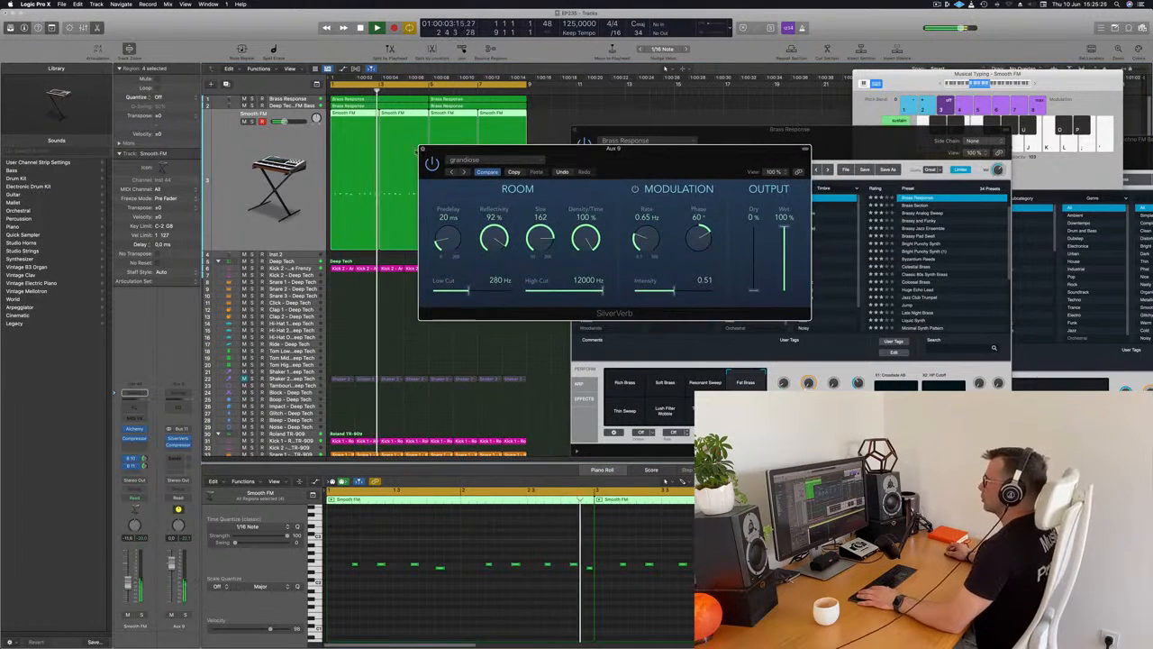
pyautogui.click(423, 148)
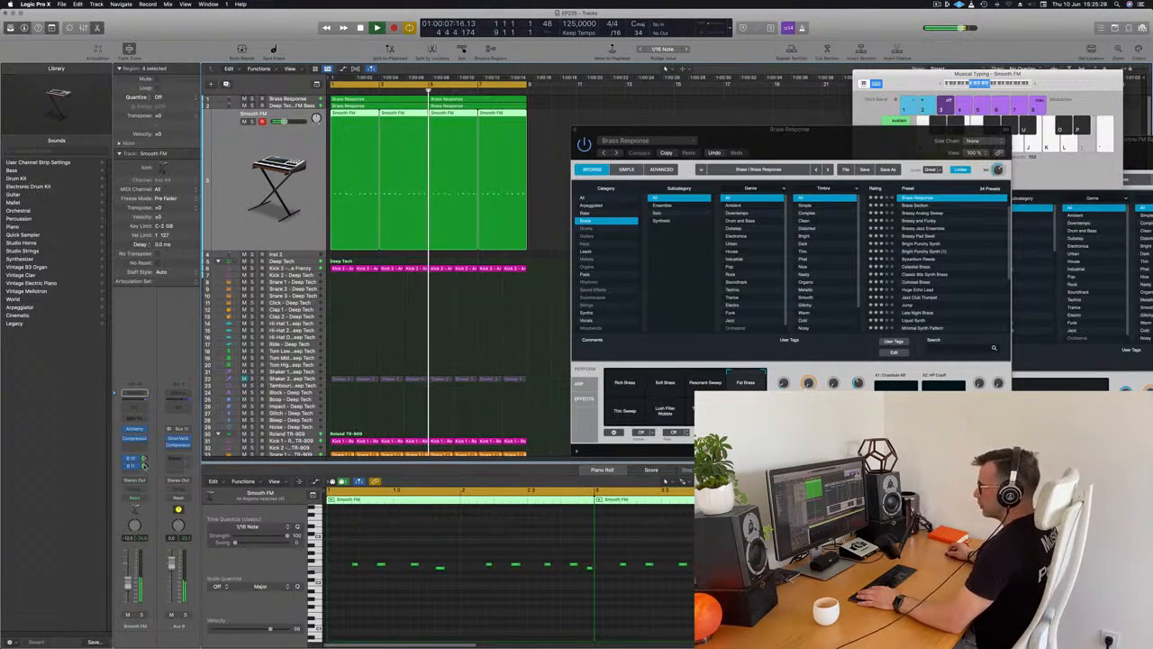
# Add a Channel EQ to Smooth FM with a 36 dB/Oct low cut at 326 Hz, and close it.
pyautogui.click(135, 407)
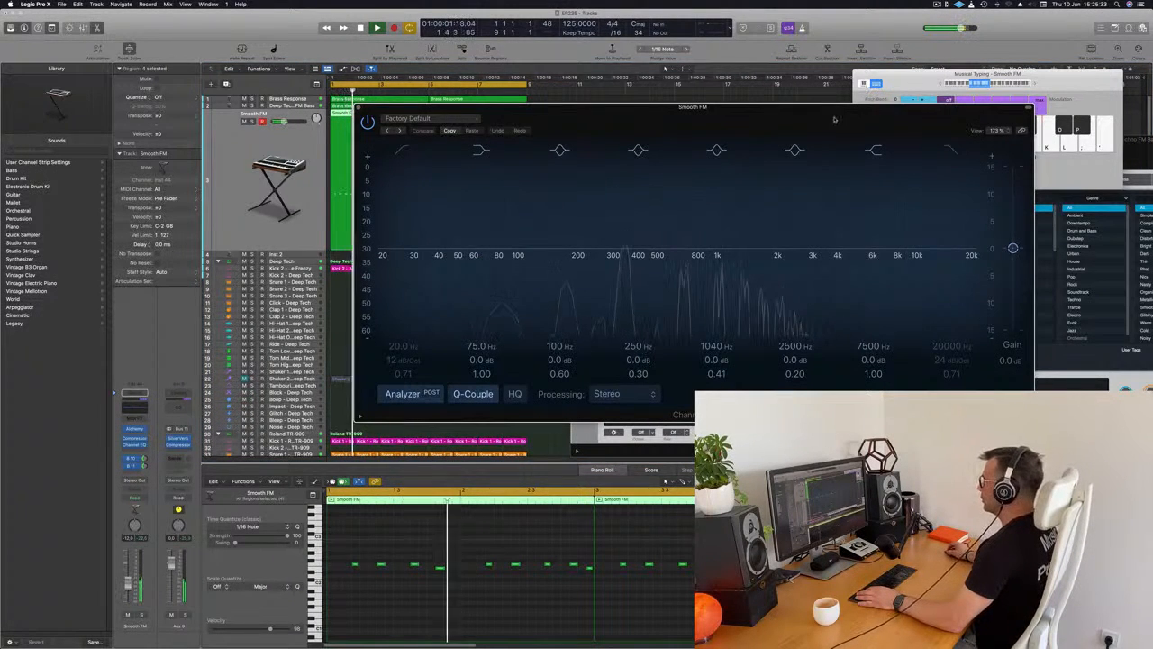
pyautogui.moveTo(836, 118); pyautogui.dragTo(826, 119)
pyautogui.click(392, 151)
pyautogui.moveTo(438, 187); pyautogui.dragTo(652, 175)
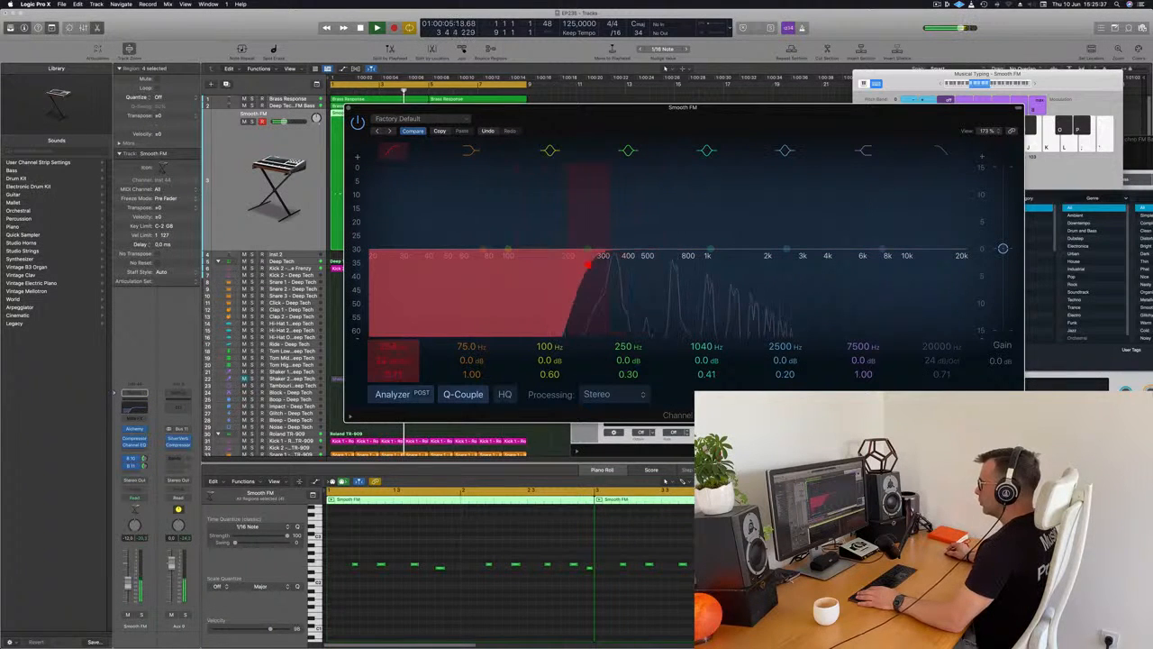
pyautogui.moveTo(615, 264)
pyautogui.mouseDown()
pyautogui.moveTo(695, 263)
pyautogui.moveTo(609, 264)
pyautogui.mouseUp()
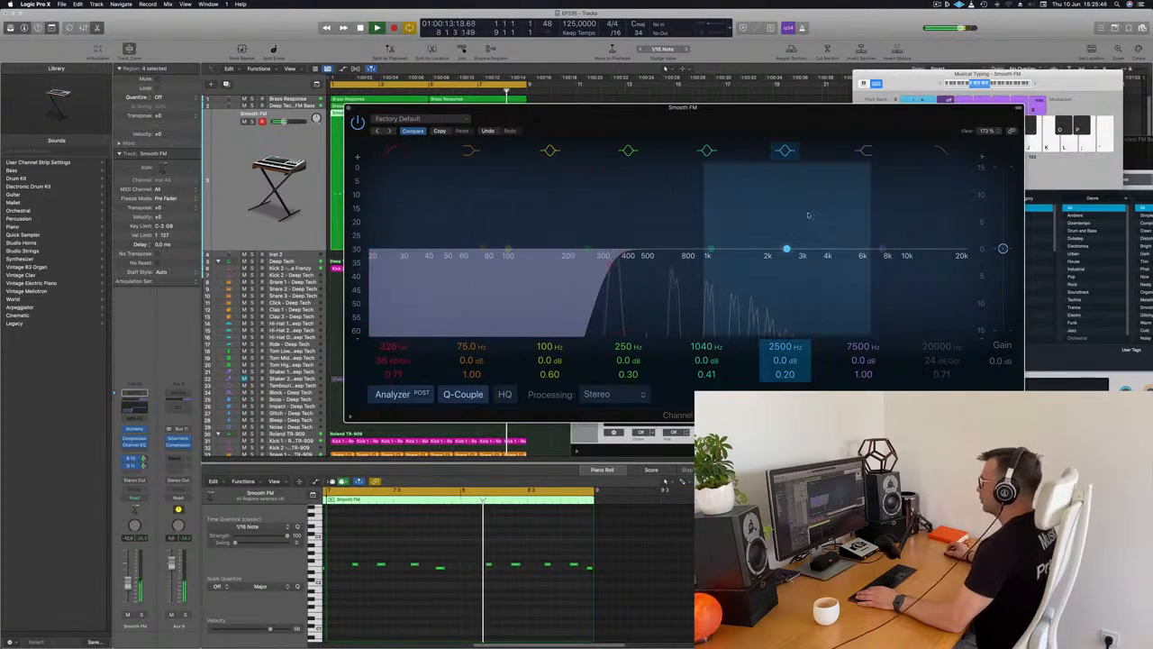
pyautogui.moveTo(716, 120); pyautogui.dragTo(747, 120)
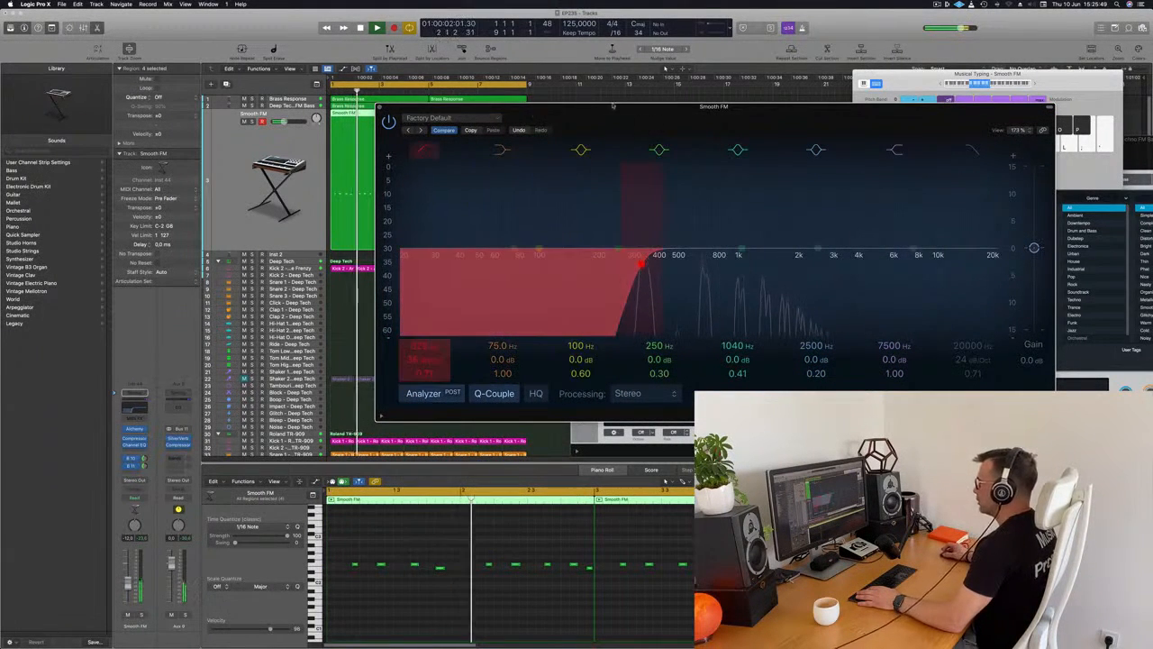
pyautogui.click(379, 107)
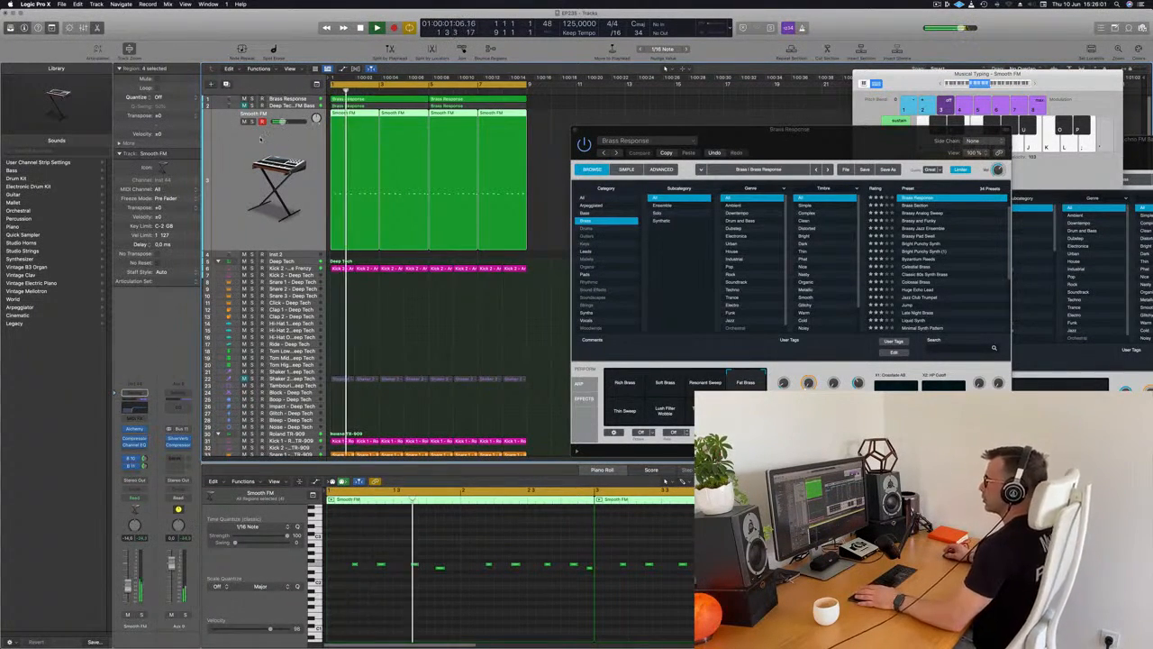
# Move the Brass Response window further aside and duplicate the Smooth FM track with its channel settings.
pyautogui.moveTo(825, 150); pyautogui.dragTo(858, 134)
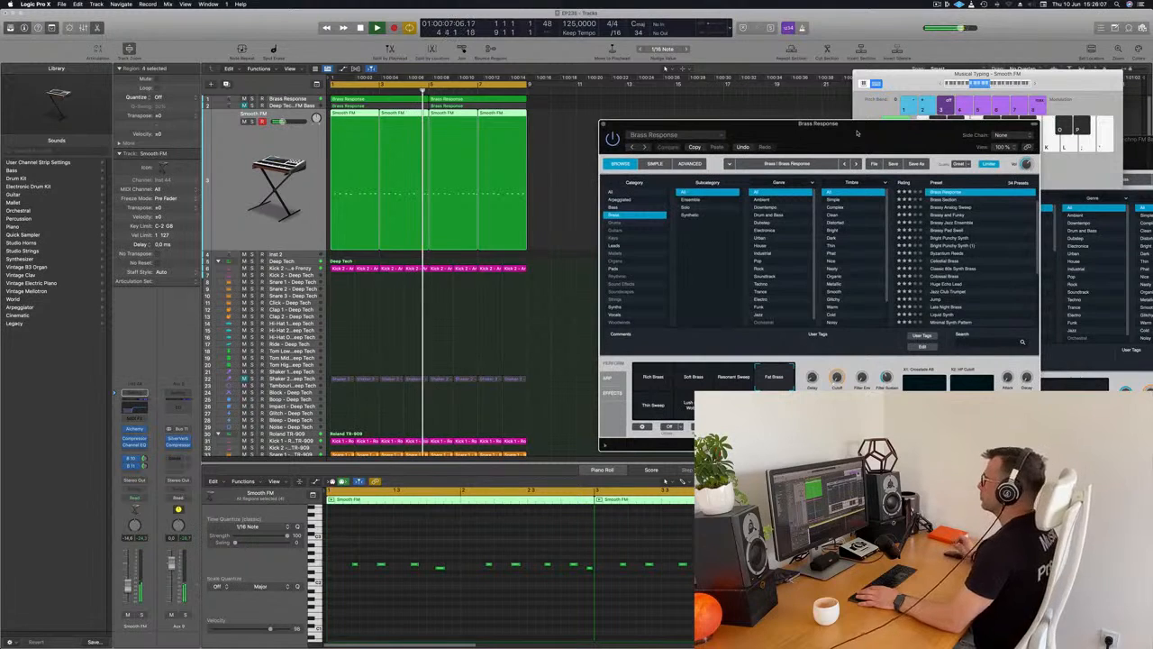
pyautogui.click(249, 171)
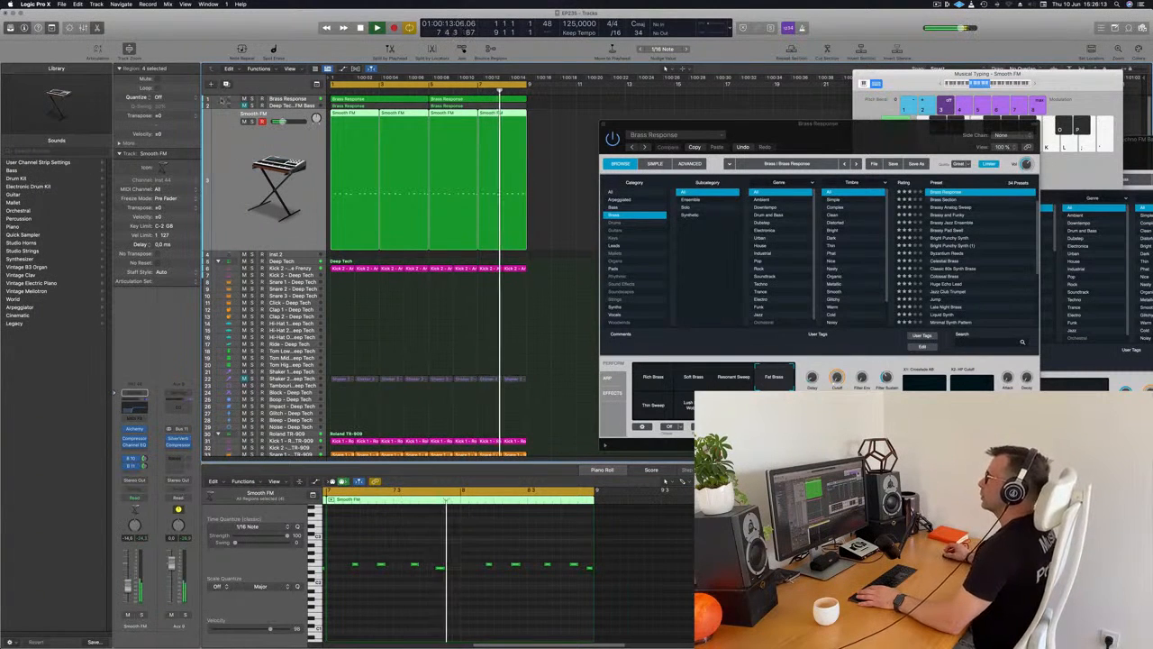
pyautogui.click(226, 85)
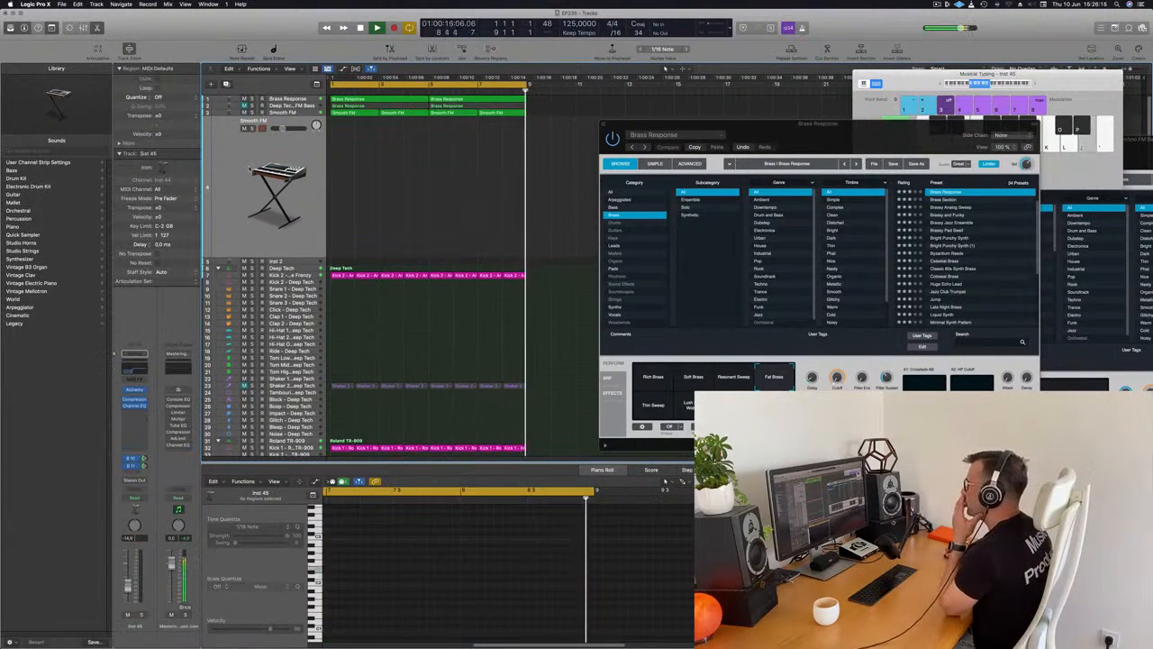
# Lower the low cut in the duplicated track's Channel EQ to 20 Hz and close the EQ.
pyautogui.click(140, 366)
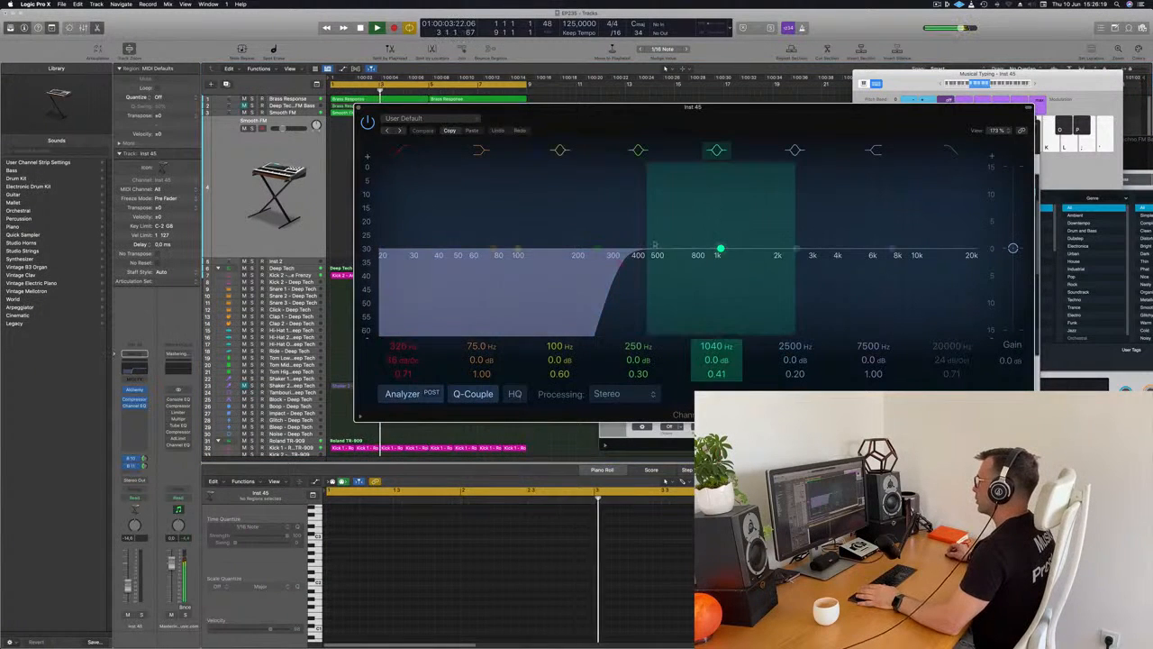
pyautogui.moveTo(615, 264); pyautogui.dragTo(411, 278)
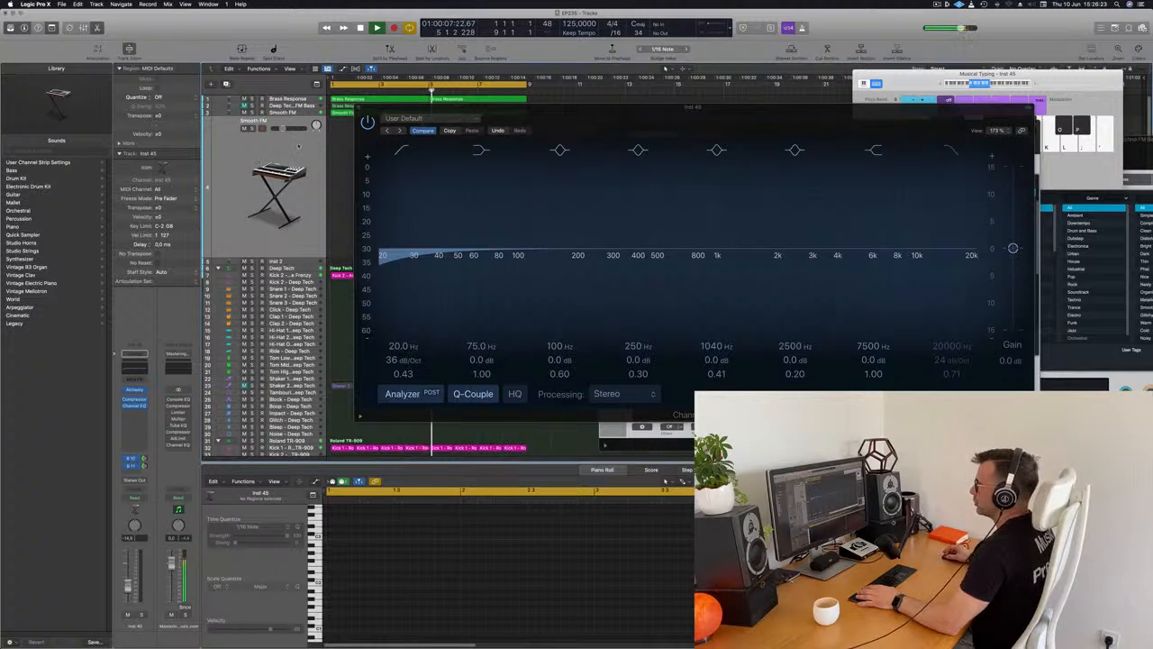
pyautogui.click(358, 108)
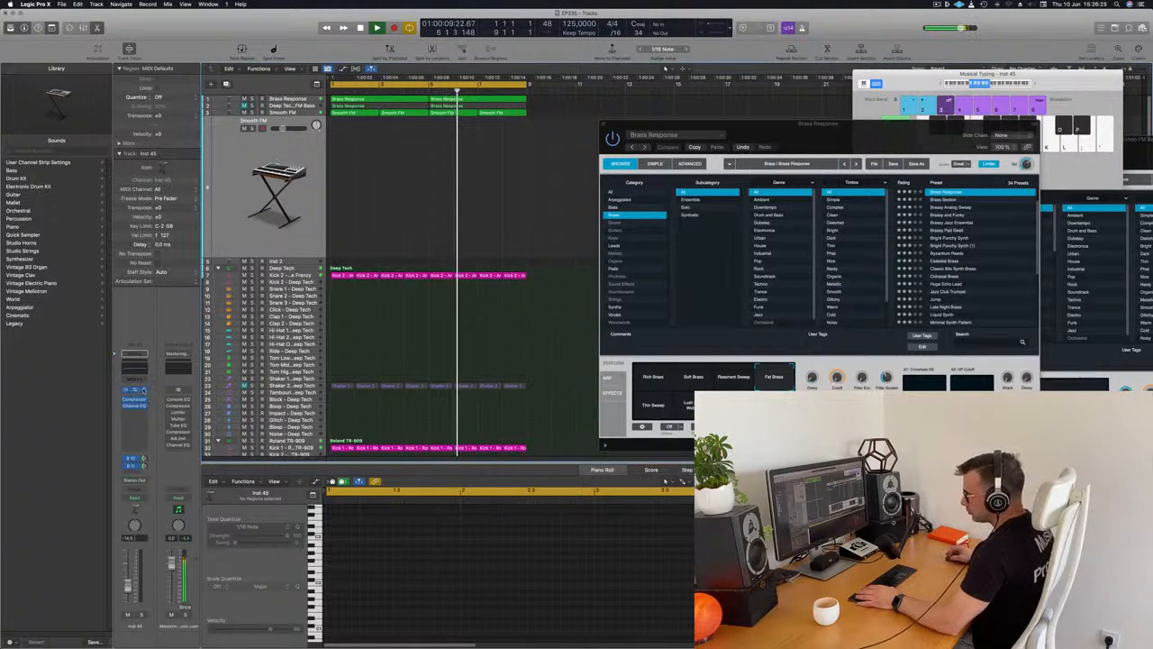
# Open the duplicated track's Alchemy, clear the FM preset search, load Perfect Pad 01 and move the window clear of the regions.
pyautogui.click(134, 389)
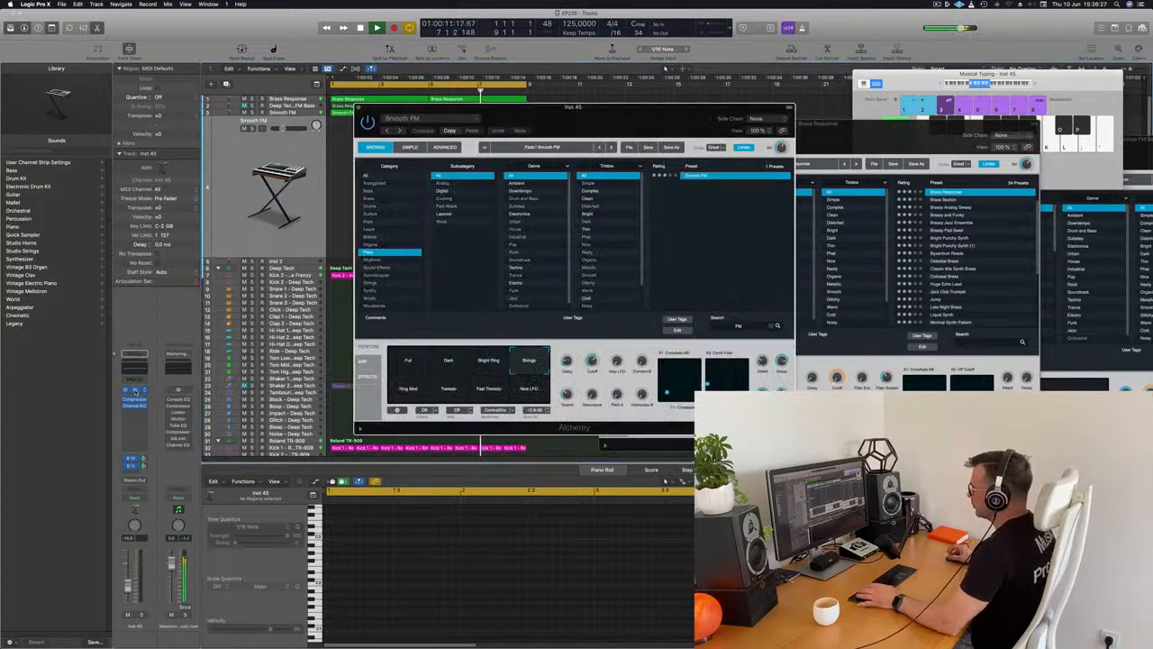
pyautogui.moveTo(650, 114); pyautogui.dragTo(817, 123)
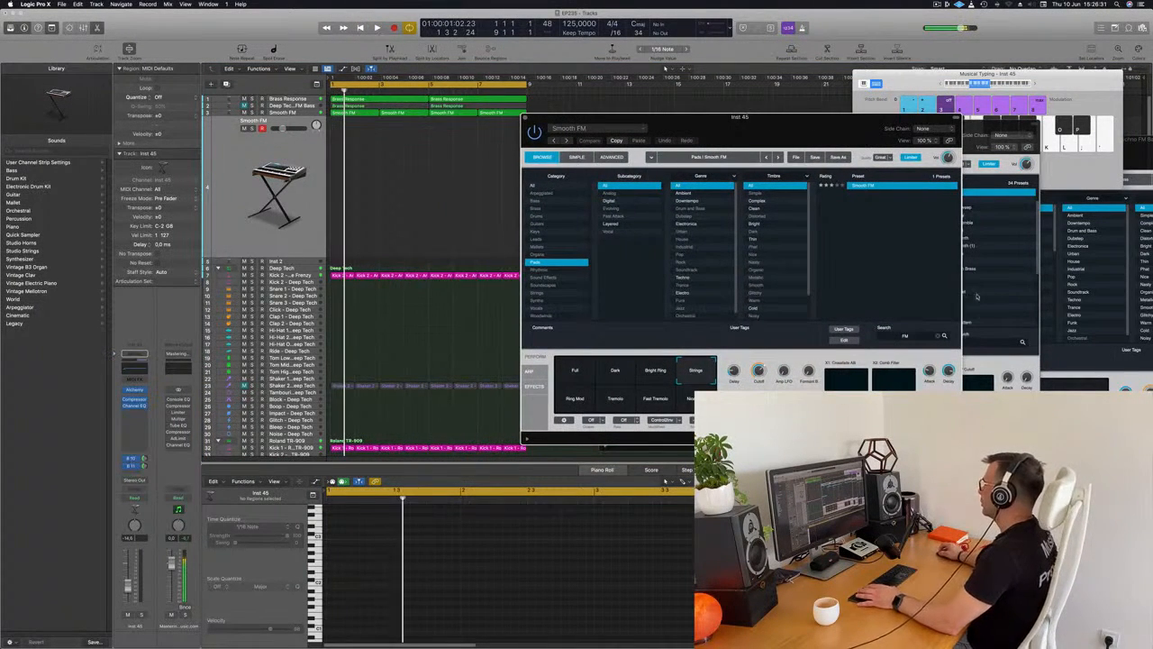
pyautogui.click(937, 336)
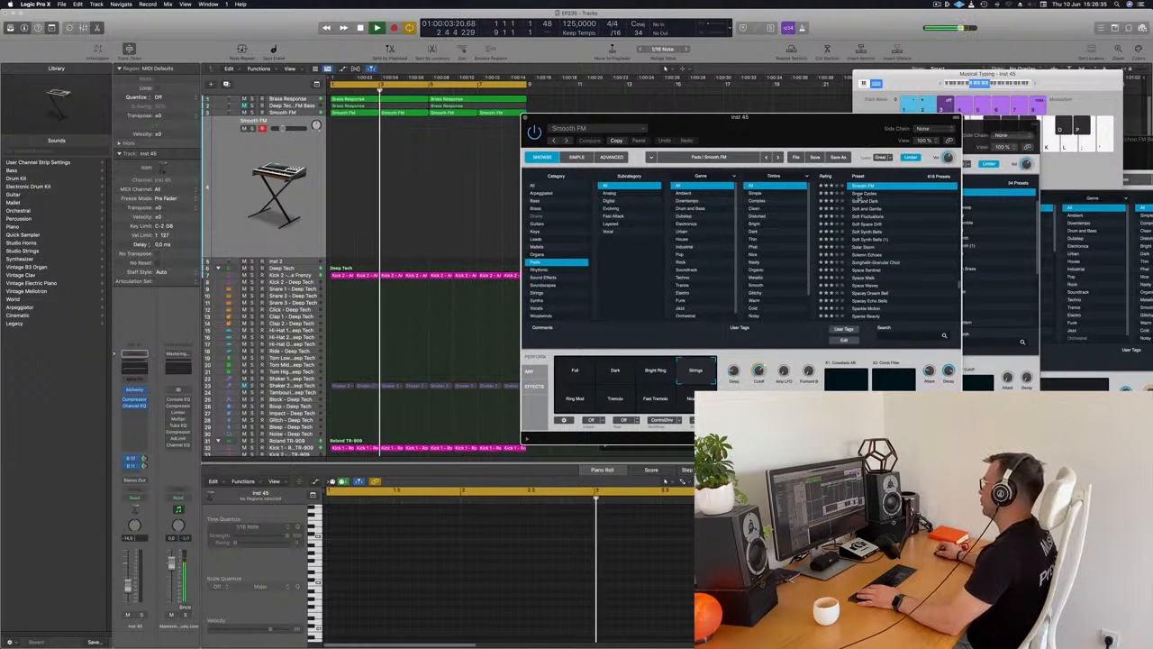
pyautogui.scroll(10, 951, 252)
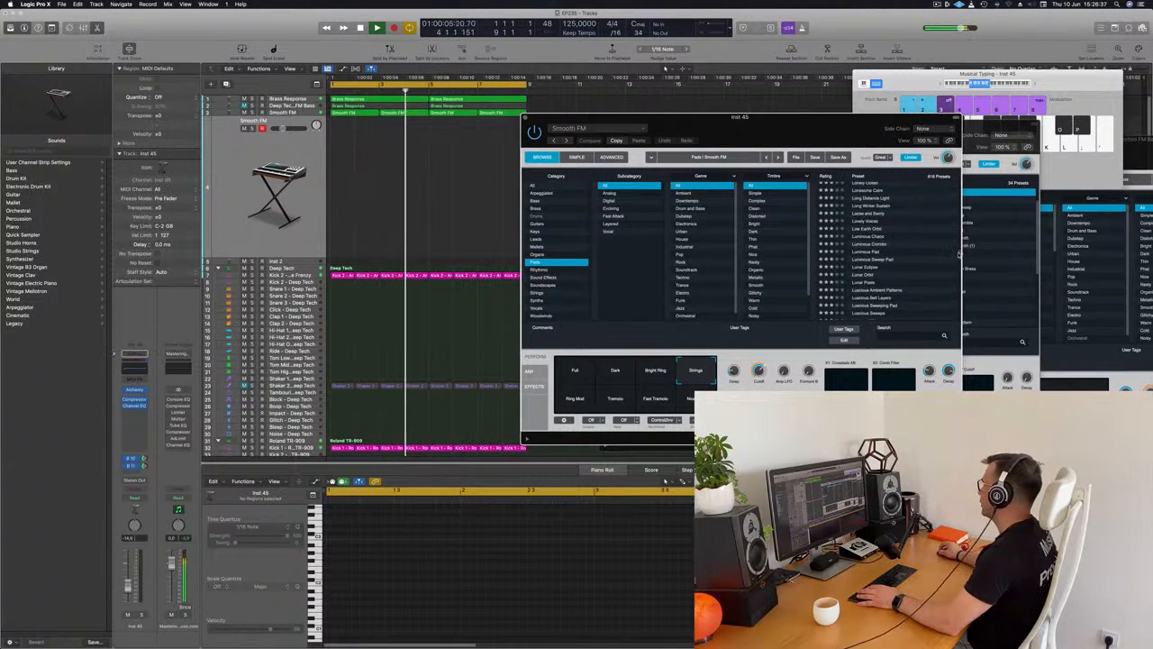
pyautogui.scroll(10, 959, 254)
pyautogui.click(868, 194)
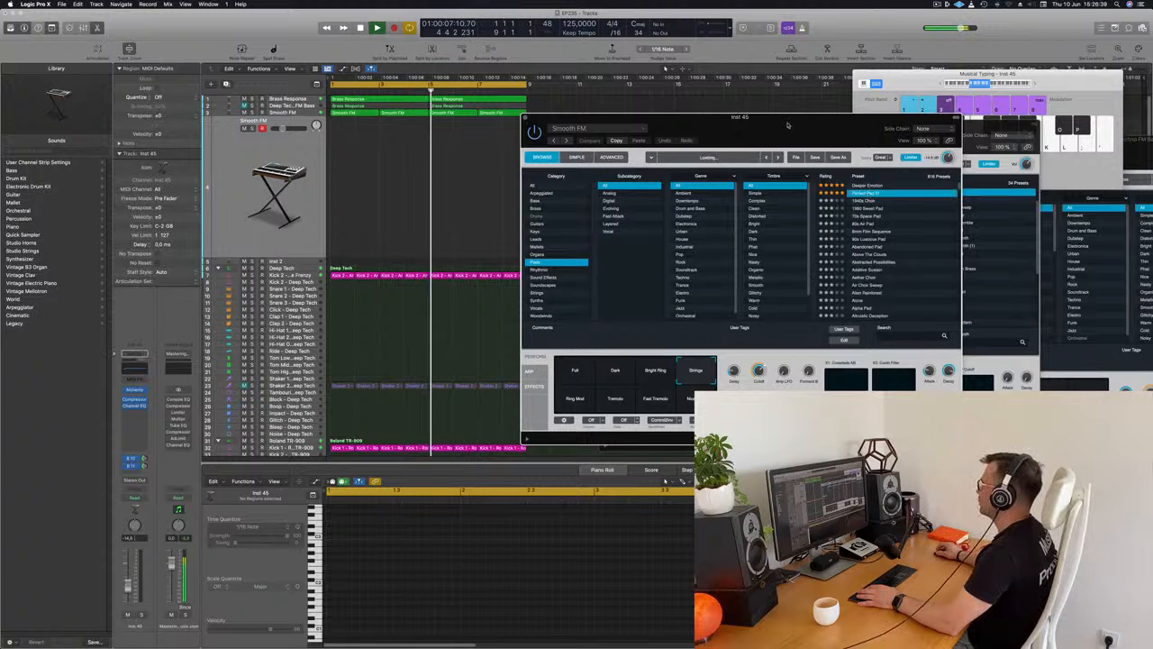
pyautogui.moveTo(777, 127); pyautogui.dragTo(880, 115)
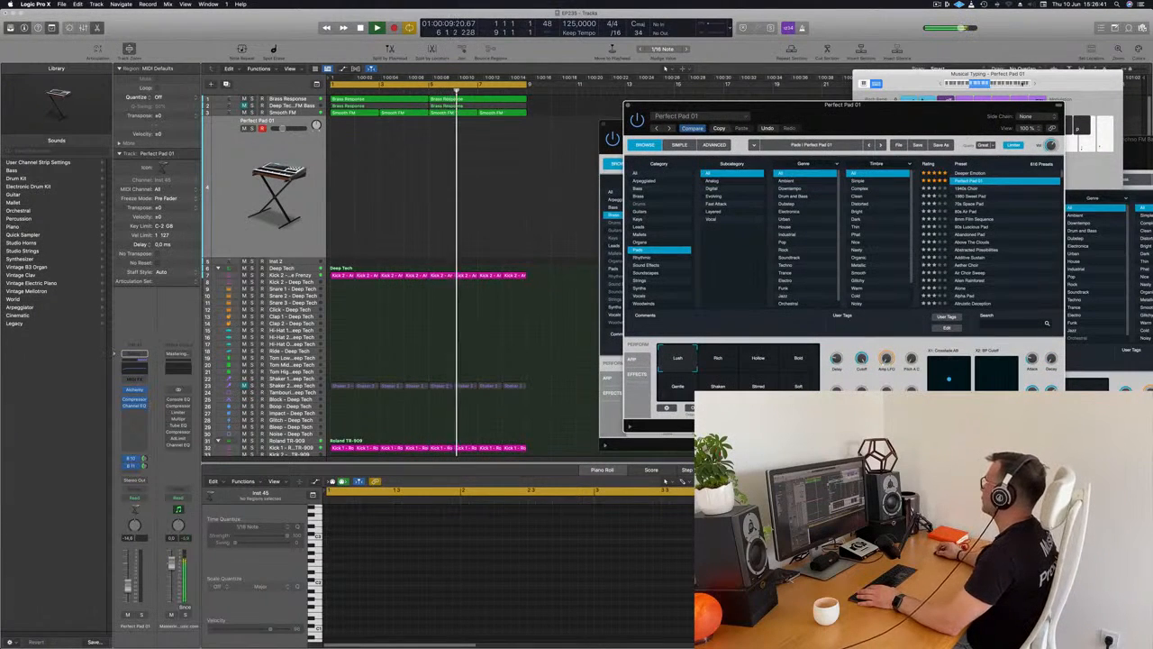
# Move the Musical Typing keyboard over the Alchemy window and shift its playing range to a higher octave.
pyautogui.moveTo(1068, 87); pyautogui.dragTo(915, 82)
pyautogui.click(883, 76)
pyautogui.click(883, 76)
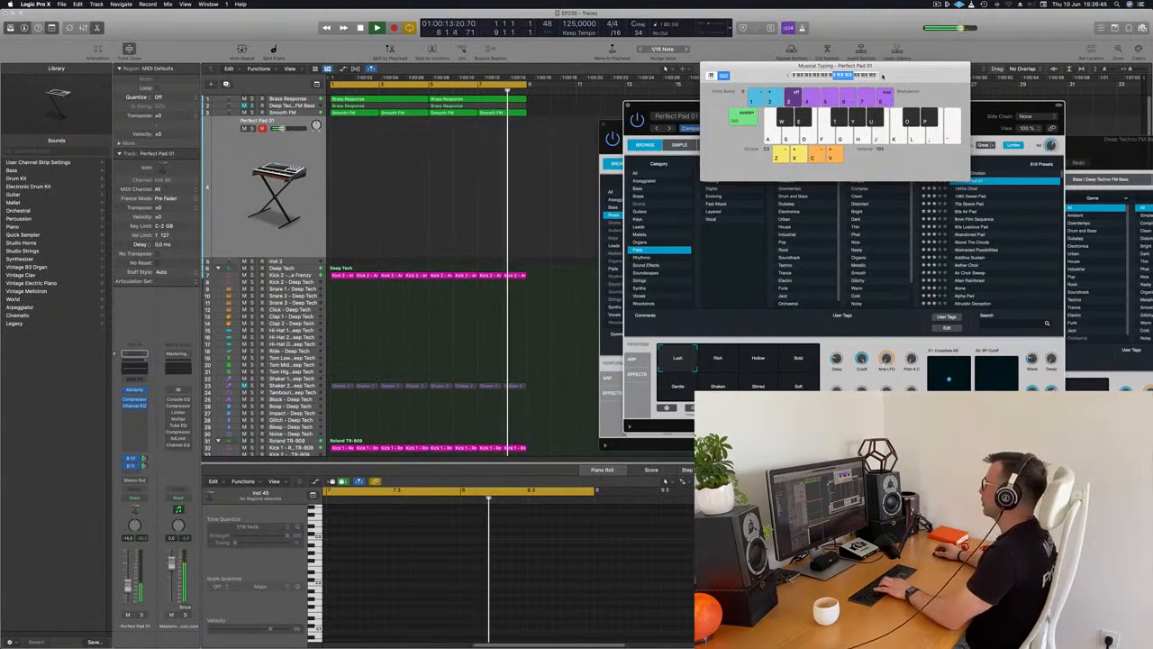
# Move the Musical Typing keyboard aside and copy the first Brass Response region onto the Perfect Pad 01 track at bar 1.
pyautogui.press('Return')
pyautogui.moveTo(887, 79); pyautogui.dragTo(940, 86)
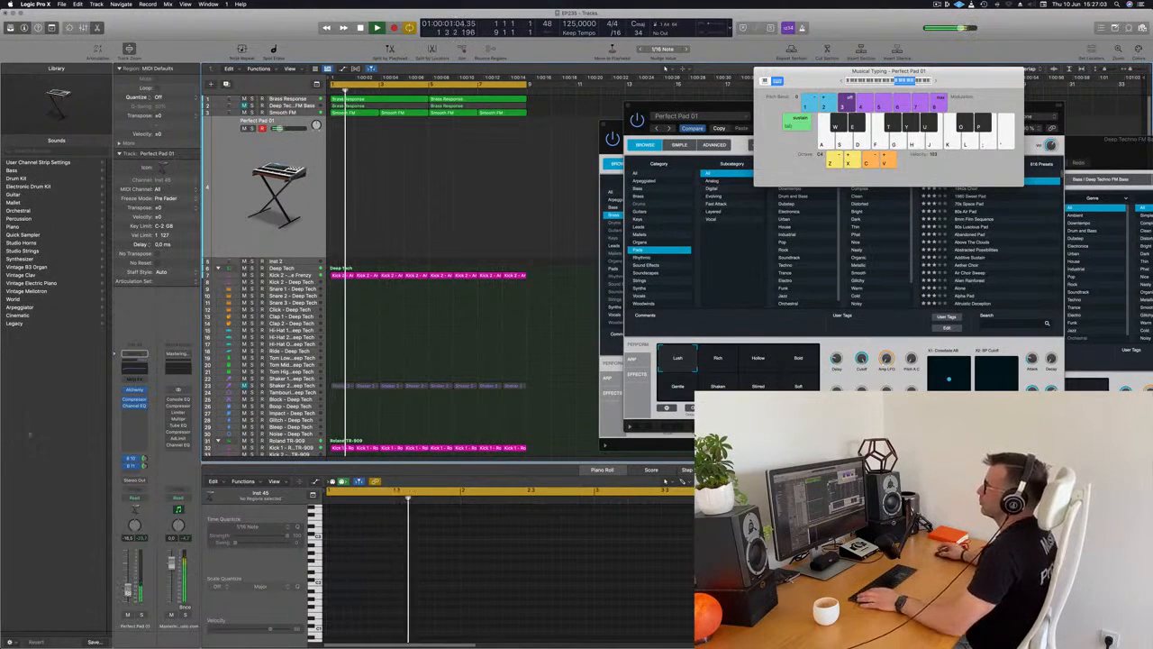
pyautogui.click(395, 99)
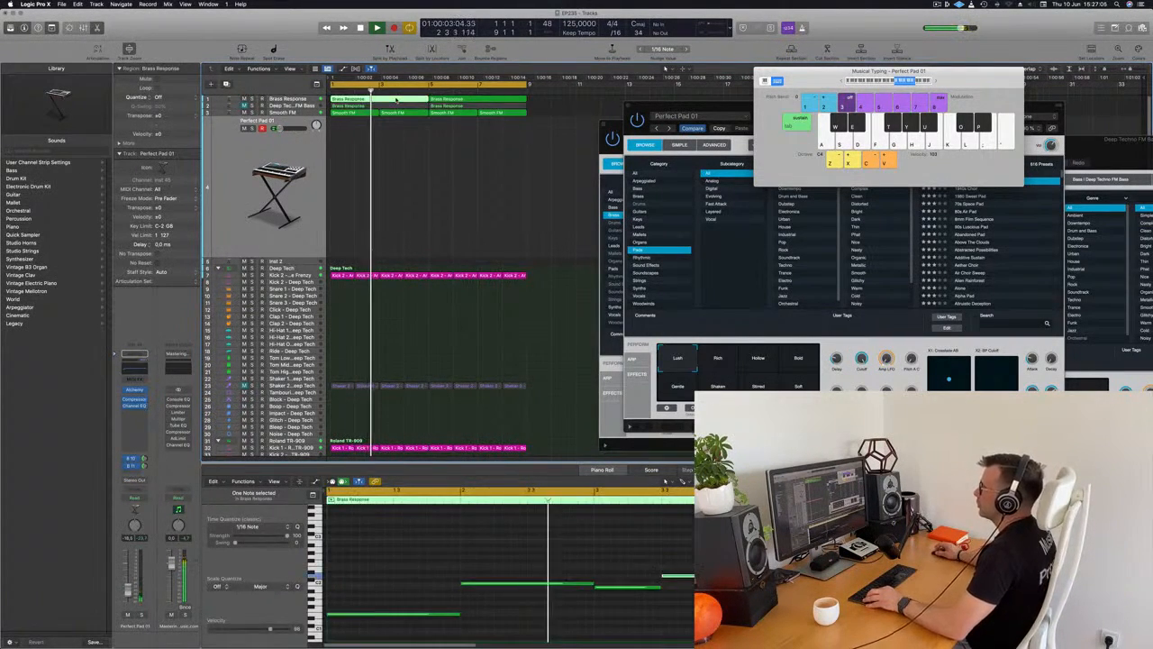
pyautogui.moveTo(394, 99); pyautogui.dragTo(393, 151)
# Select all notes in the copied pad region and transpose them up to a higher octave range.
pyautogui.moveTo(384, 542); pyautogui.dragTo(875, 640)
pyautogui.hotkey('alt', 'shift', 'Up')
pyautogui.hotkey('alt', 'shift', 'Up')
pyautogui.hotkey('alt', 'shift', 'Up')
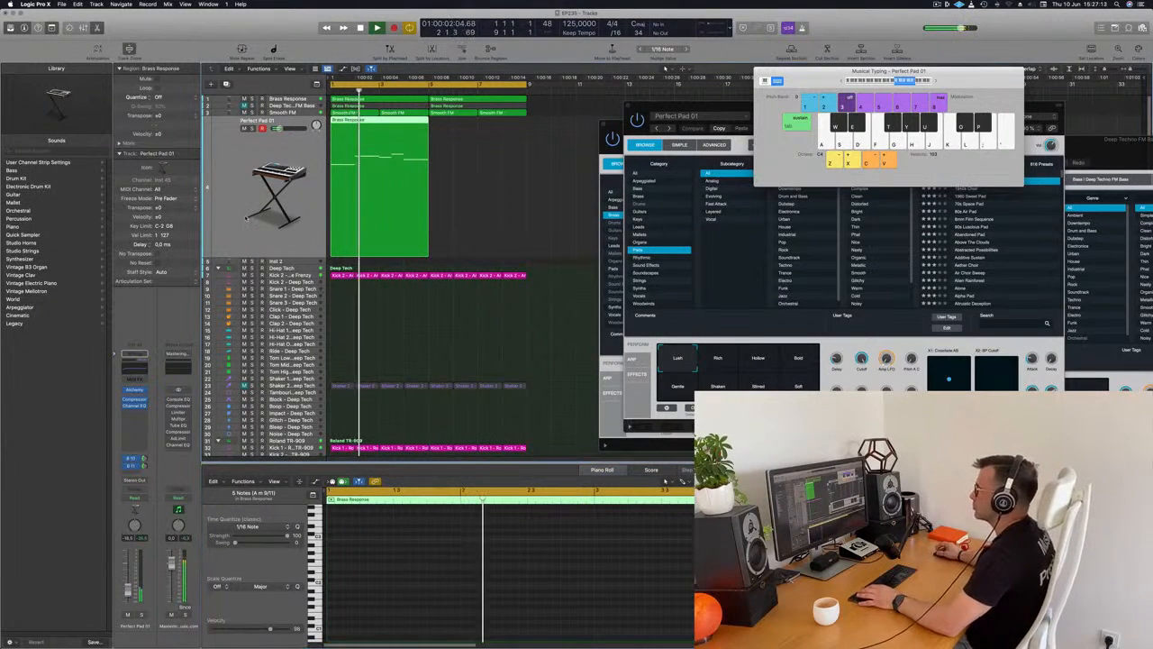
pyautogui.scroll(3, 506, 579)
pyautogui.click(510, 584)
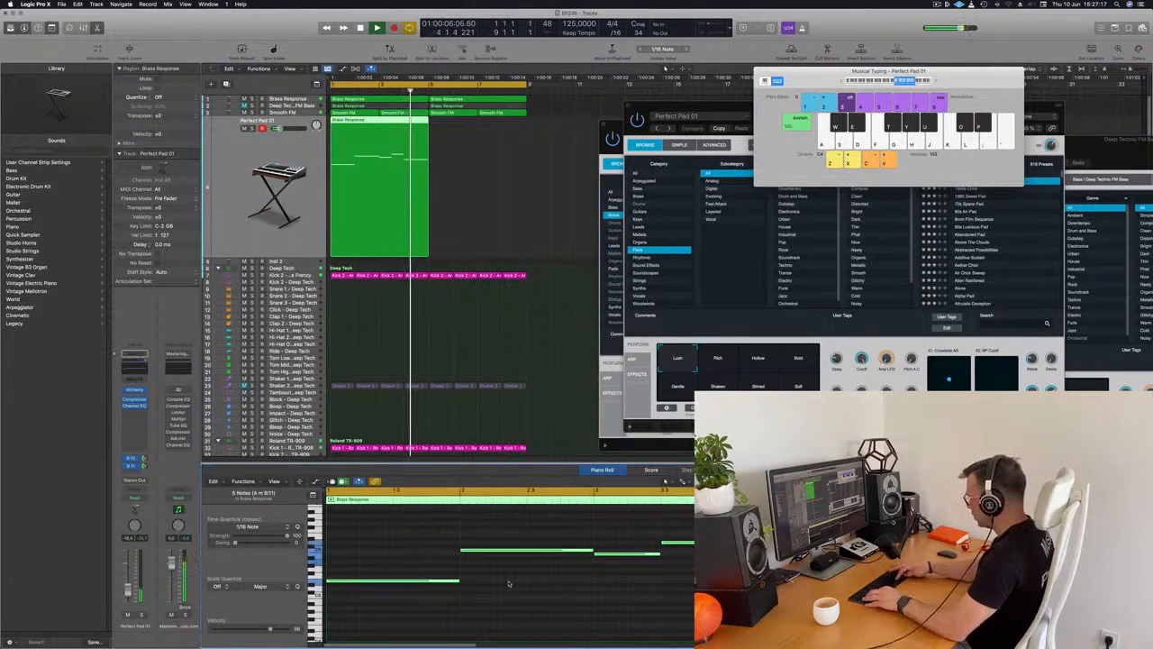
pyautogui.scroll(2, 508, 584)
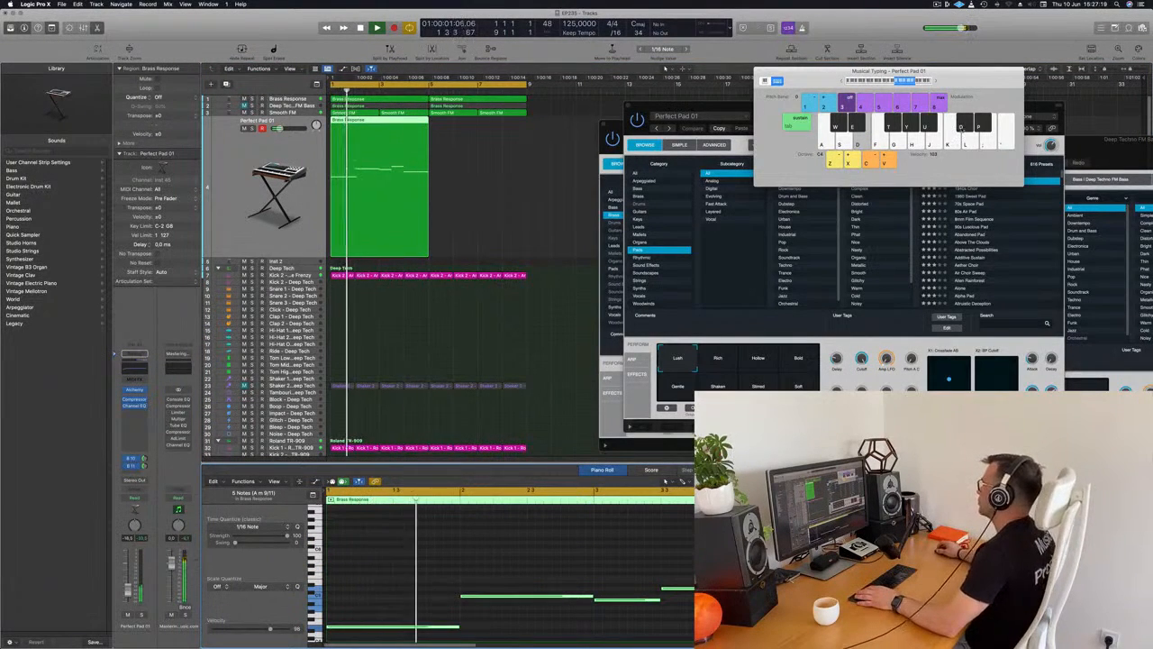
# Move the Musical Typing keyboard clear of the Alchemy window and choose the Rich performance snapshot for Perfect Pad 01.
pyautogui.moveTo(984, 80); pyautogui.dragTo(1069, 64)
pyautogui.moveTo(808, 114); pyautogui.dragTo(765, 118)
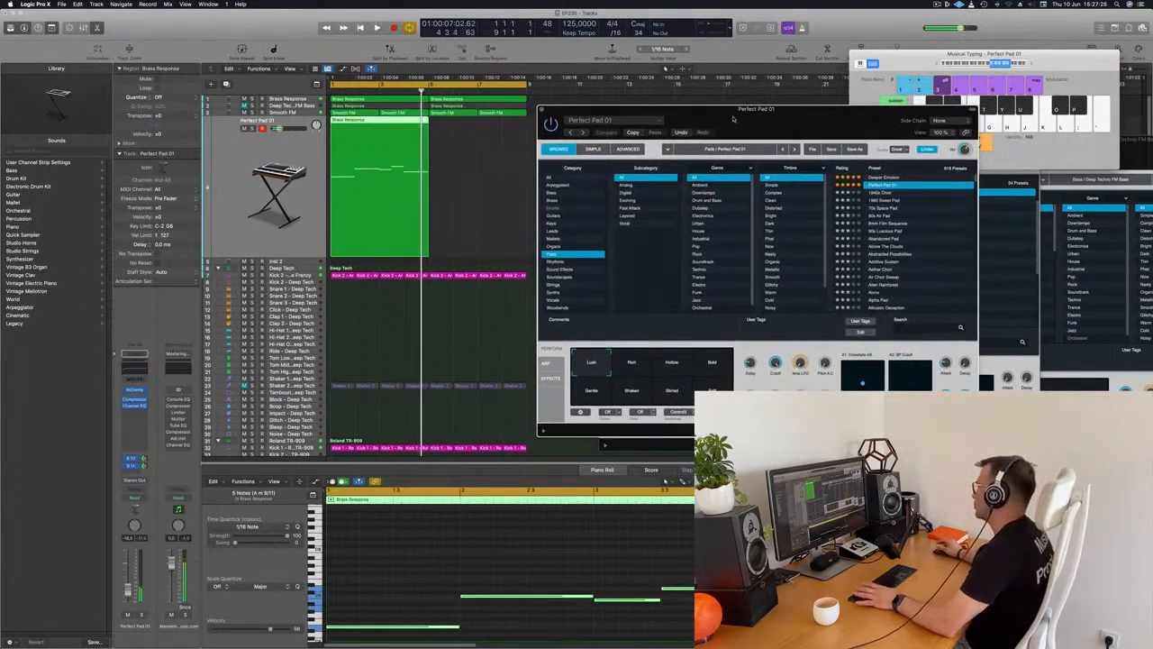
pyautogui.click(632, 365)
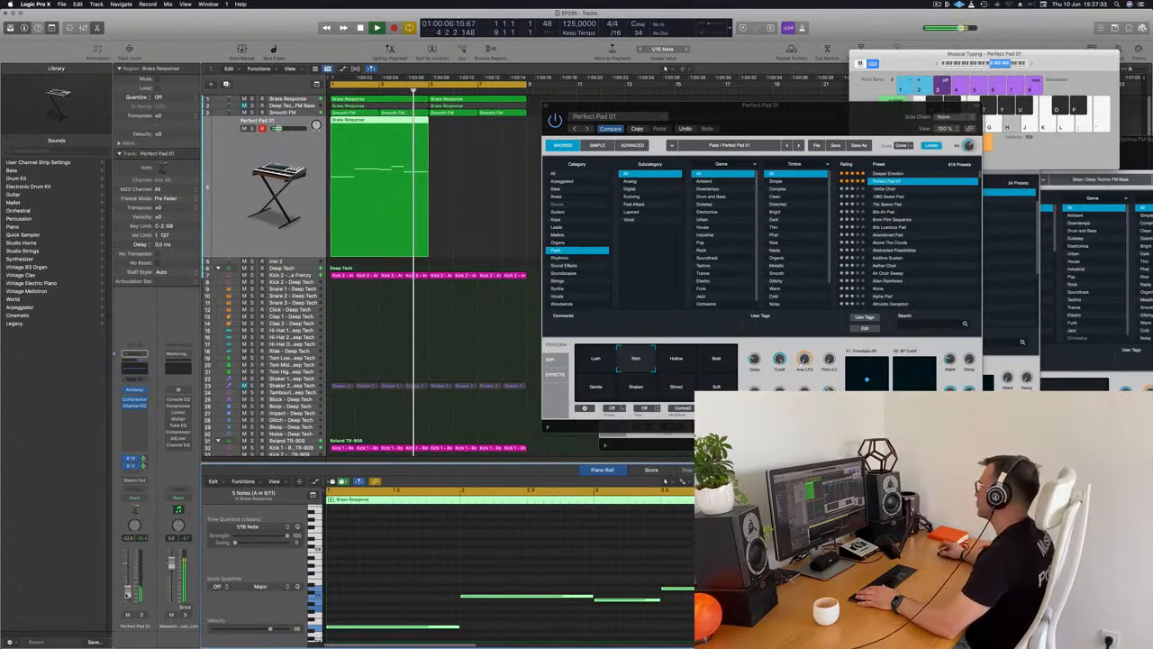
pyautogui.moveTo(812, 118); pyautogui.dragTo(897, 111)
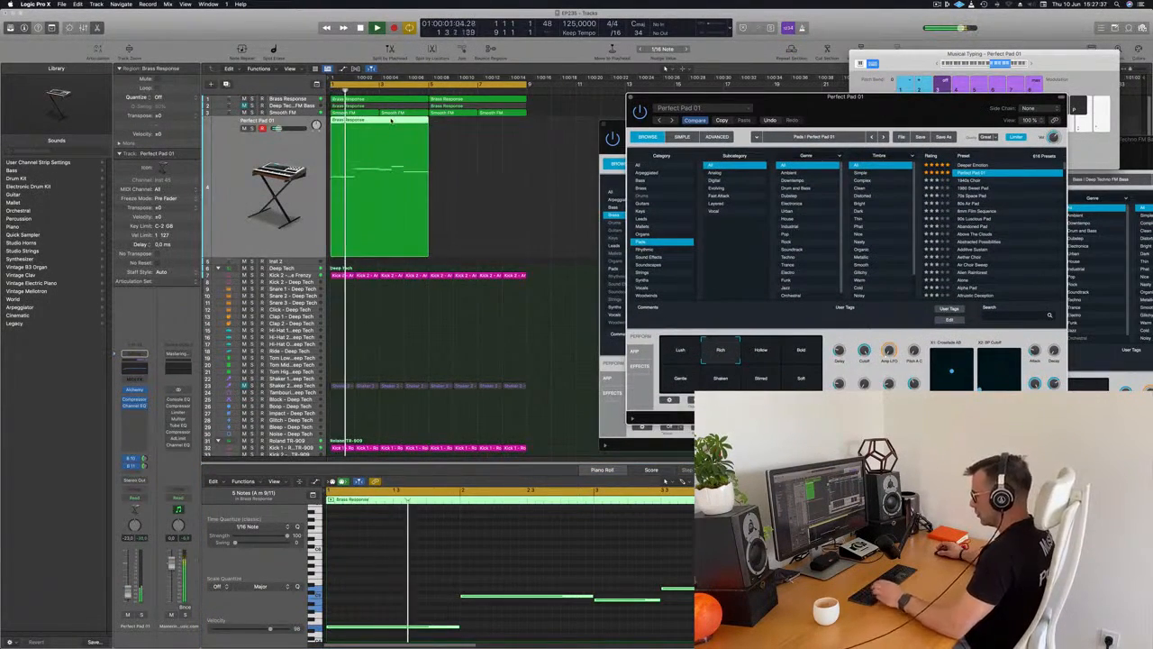
# Repeat the pad region once to fill bars 5 to 8, keeping the Alchemy window clear of the regions.
pyautogui.press('super+r')
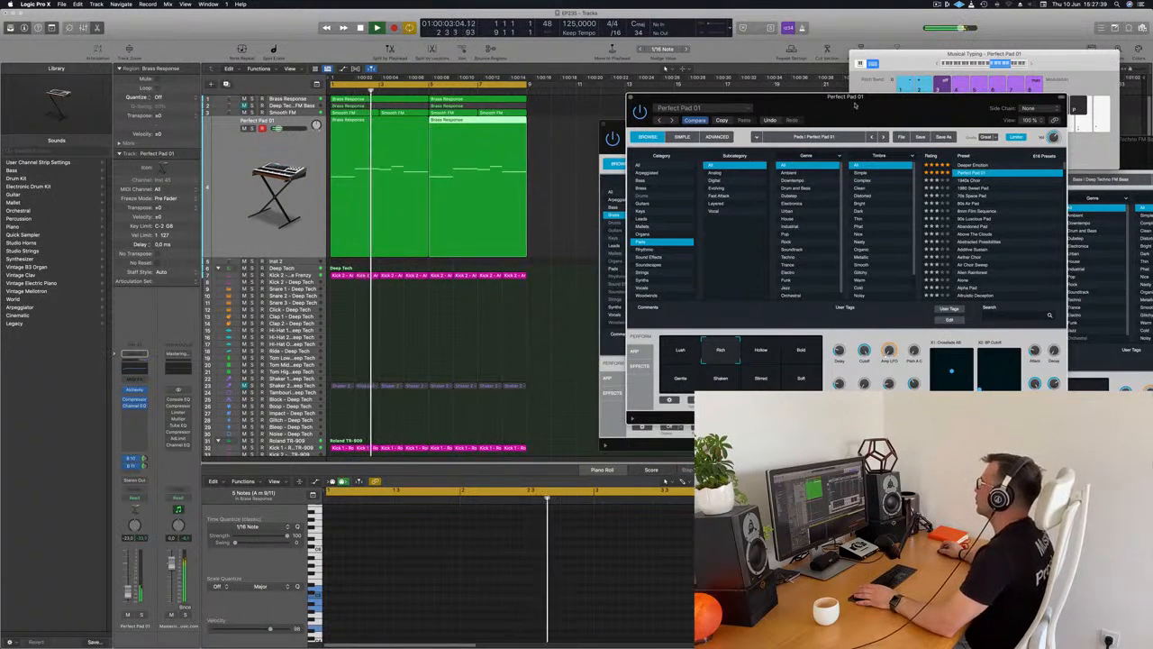
pyautogui.moveTo(845, 104); pyautogui.dragTo(762, 108)
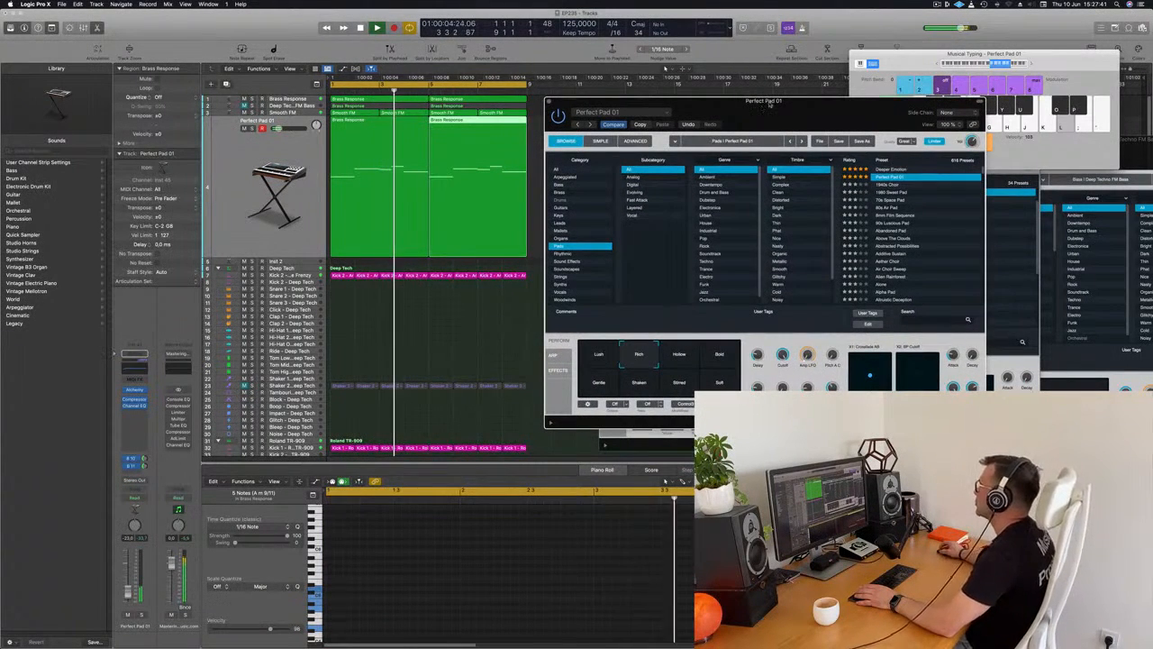
pyautogui.moveTo(870, 102); pyautogui.dragTo(910, 97)
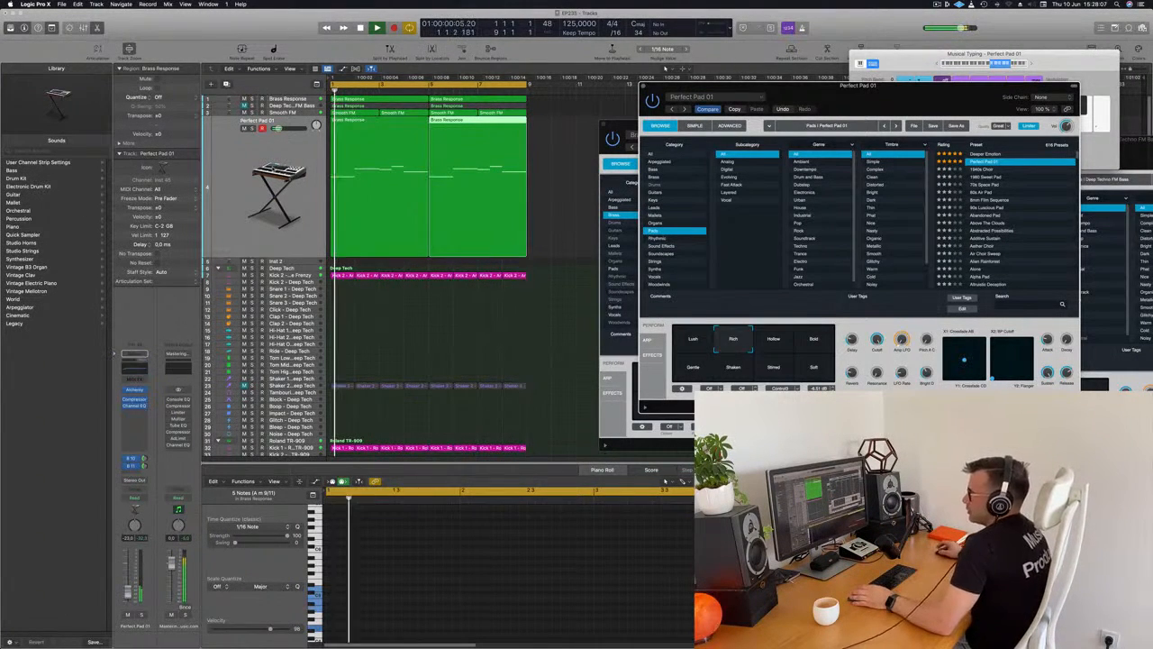
# Compare Alchemy's performance snapshots on the Perfect Pad 01 track, settle on Bold and close the instrument window.
pyautogui.click(276, 184)
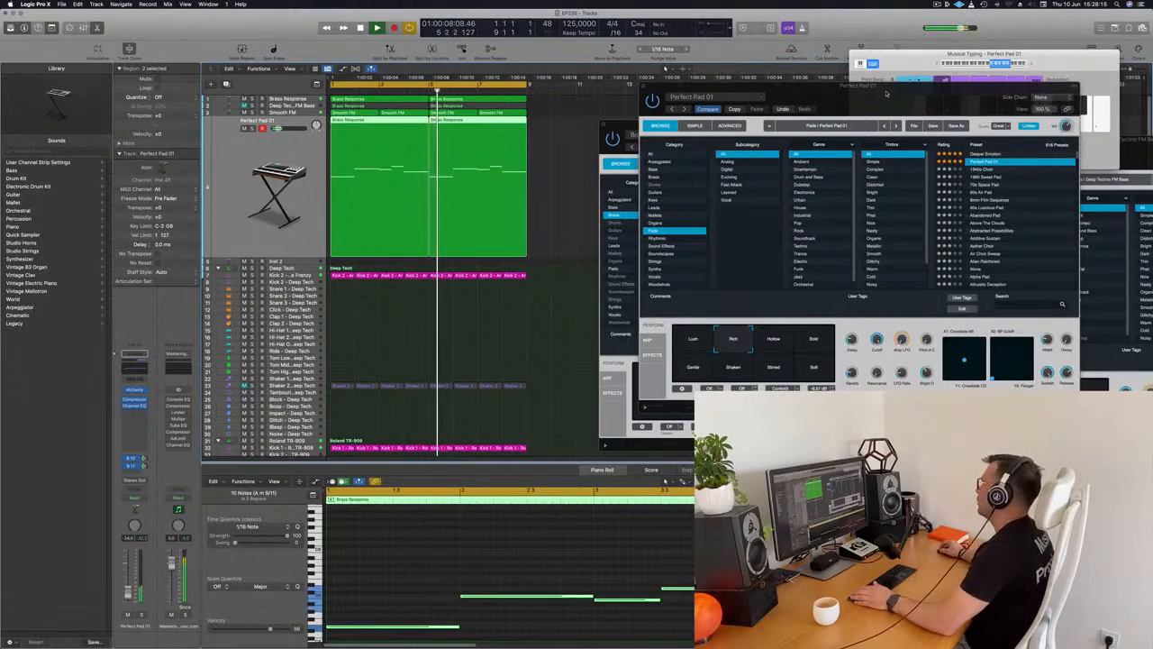
pyautogui.moveTo(886, 93); pyautogui.dragTo(873, 97)
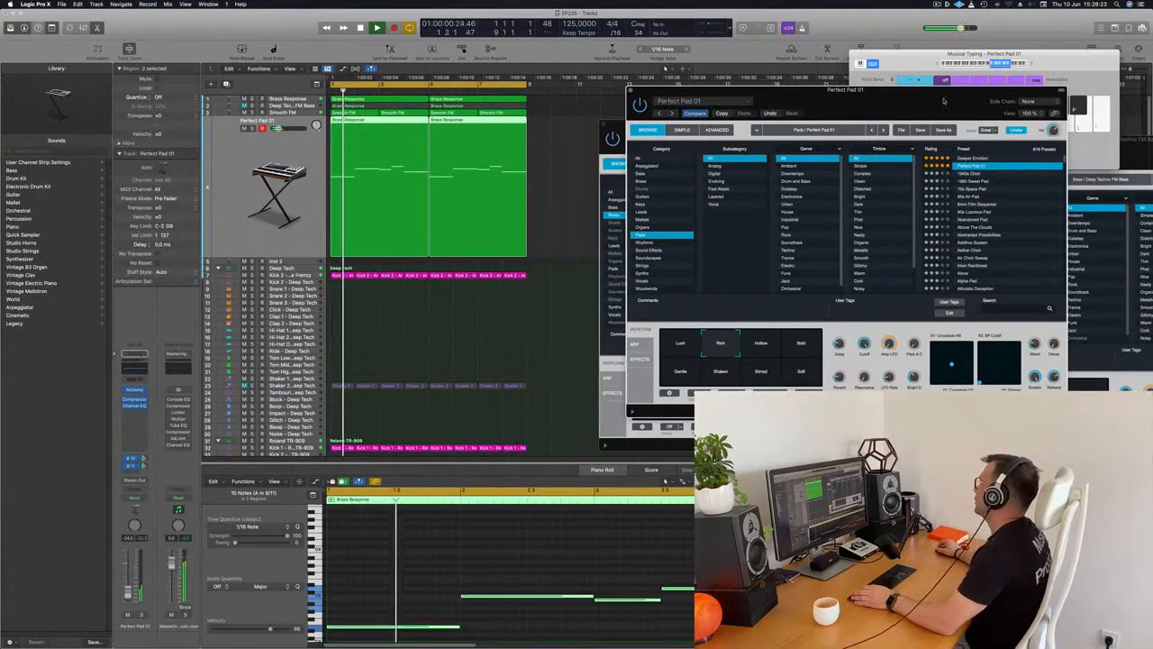
pyautogui.moveTo(913, 99); pyautogui.dragTo(943, 101)
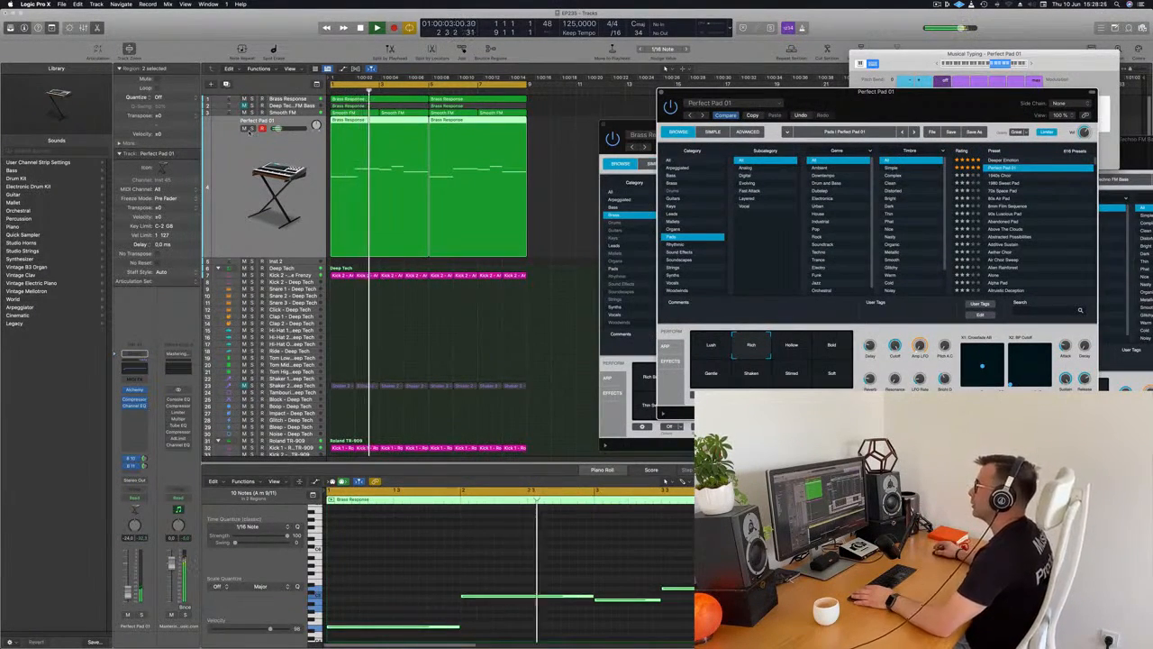
pyautogui.moveTo(920, 101); pyautogui.dragTo(710, 119)
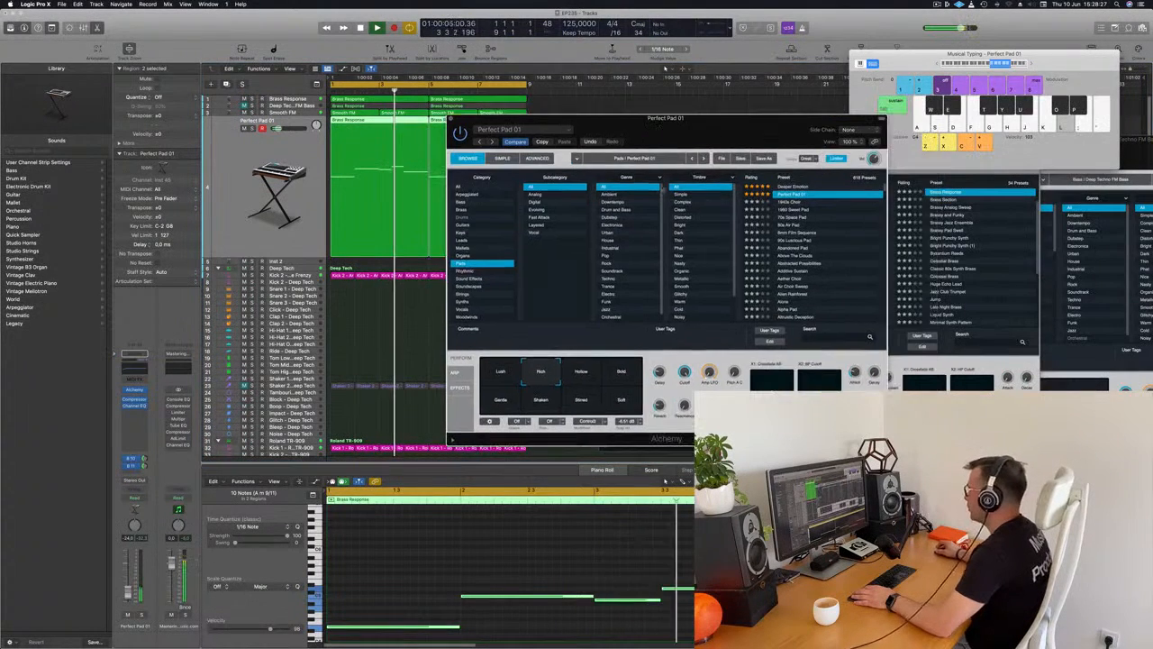
pyautogui.click(629, 379)
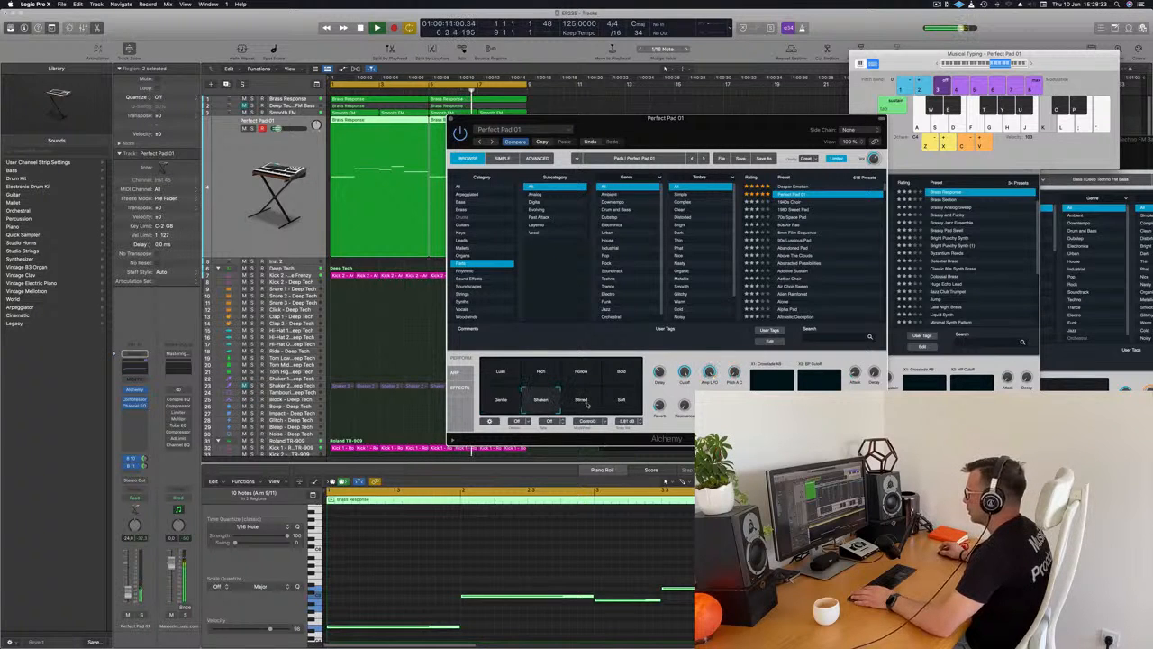
pyautogui.click(624, 375)
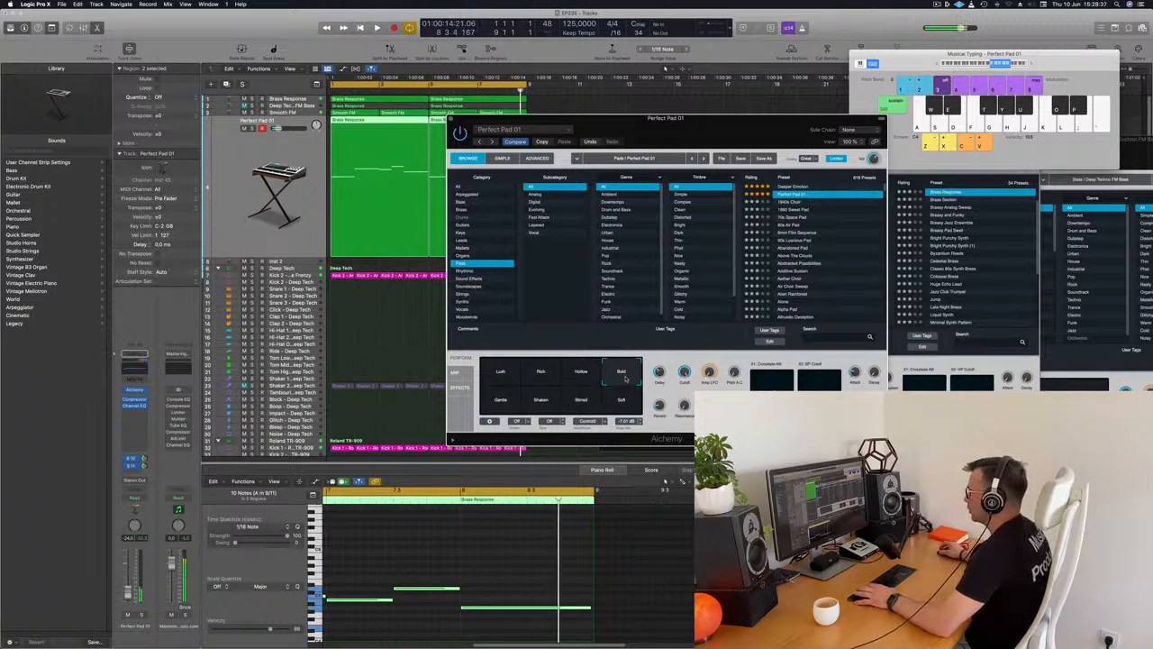
pyautogui.click(539, 375)
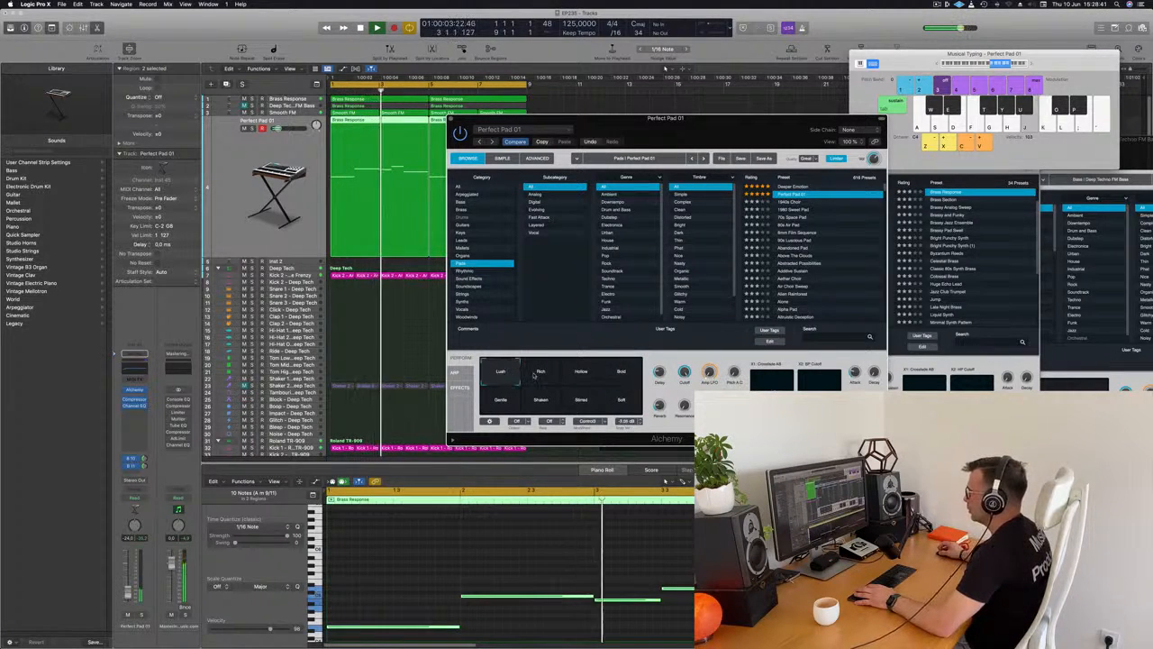
pyautogui.click(542, 374)
pyautogui.click(636, 380)
pyautogui.moveTo(716, 132); pyautogui.dragTo(687, 143)
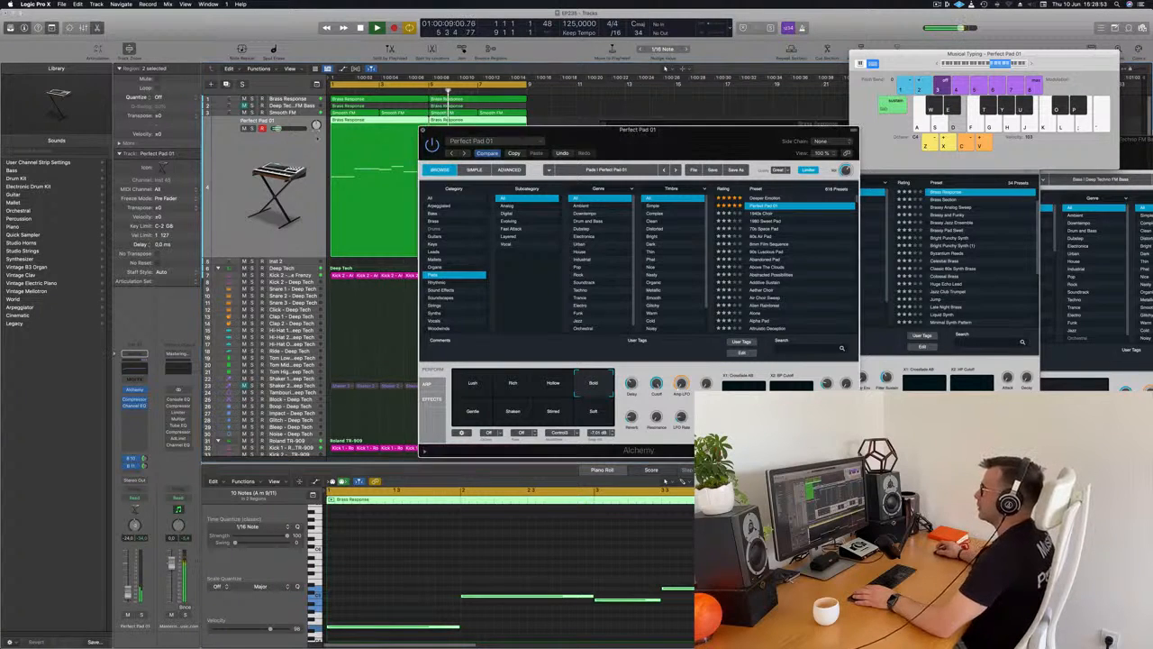
pyautogui.press('super+w')
# Solo the Smooth FM track to hear it alone, and switch its solo off again.
pyautogui.click(311, 113)
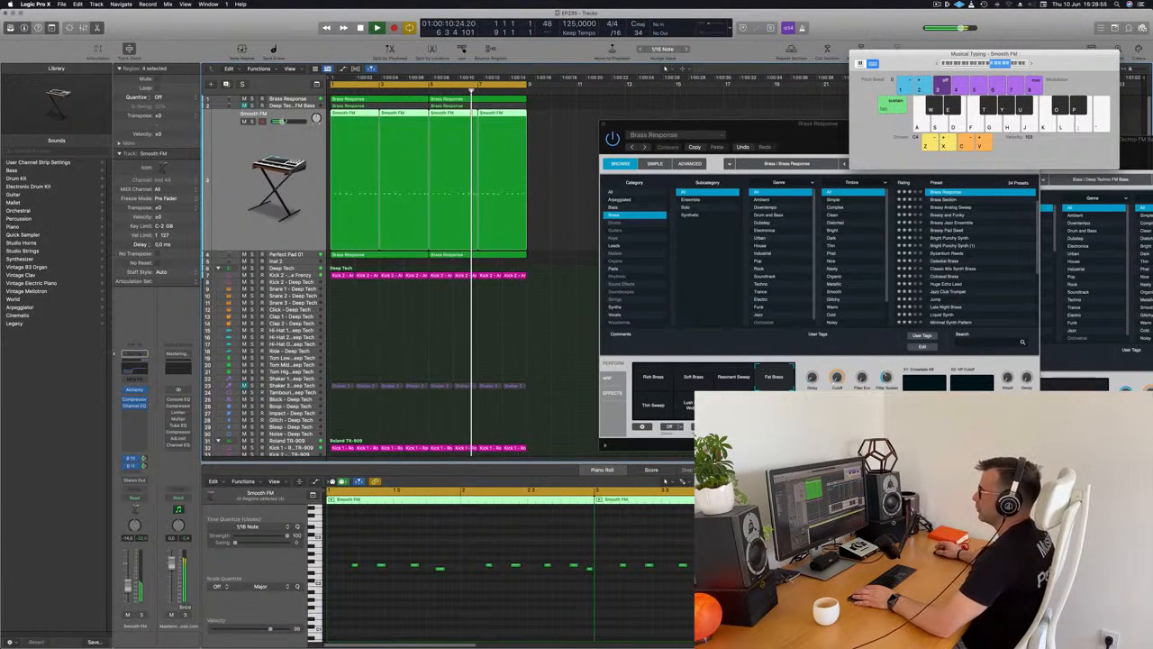
pyautogui.click(252, 119)
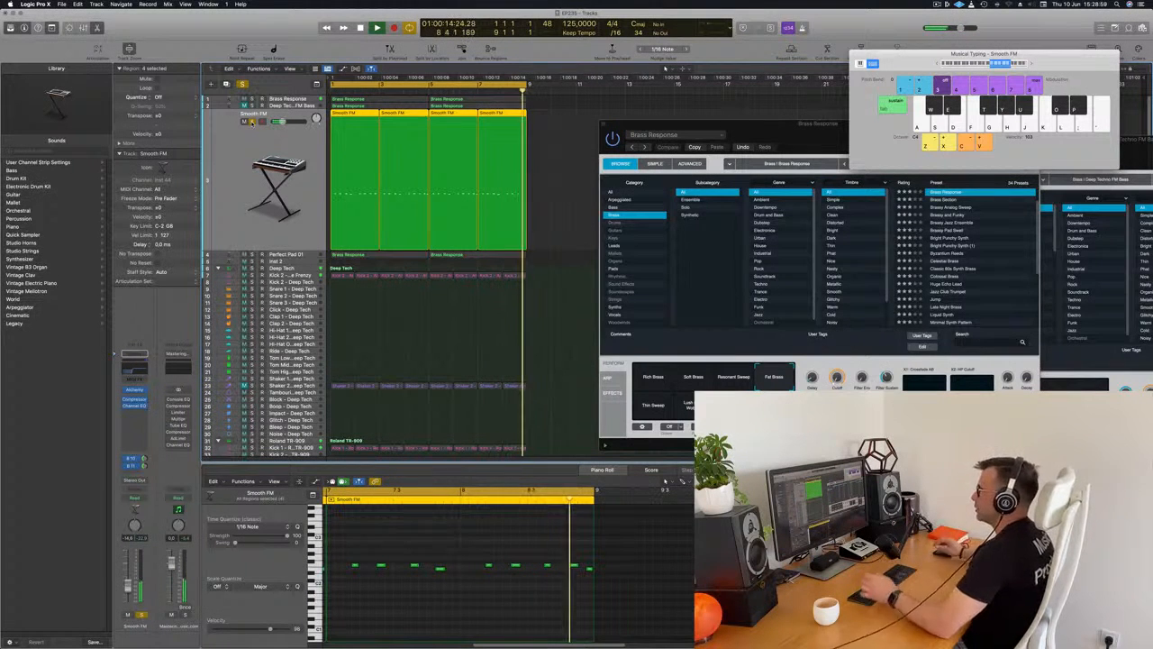
pyautogui.click(251, 120)
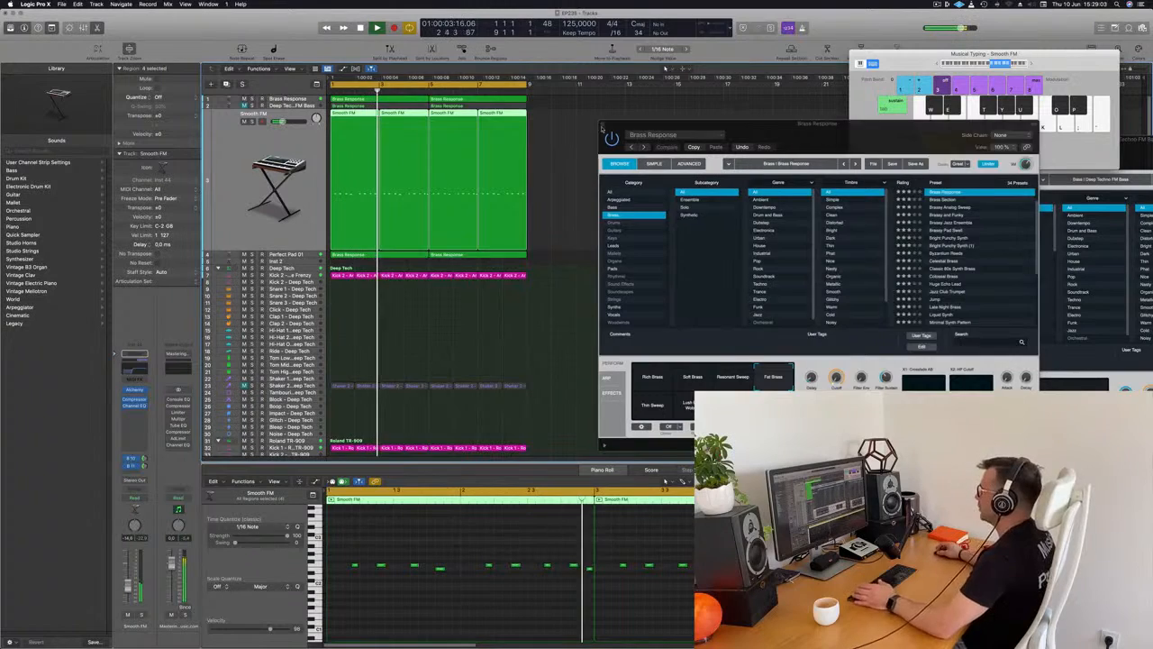
# Bring the Brass Response Alchemy window into reach and close it.
pyautogui.moveTo(805, 128); pyautogui.dragTo(601, 128)
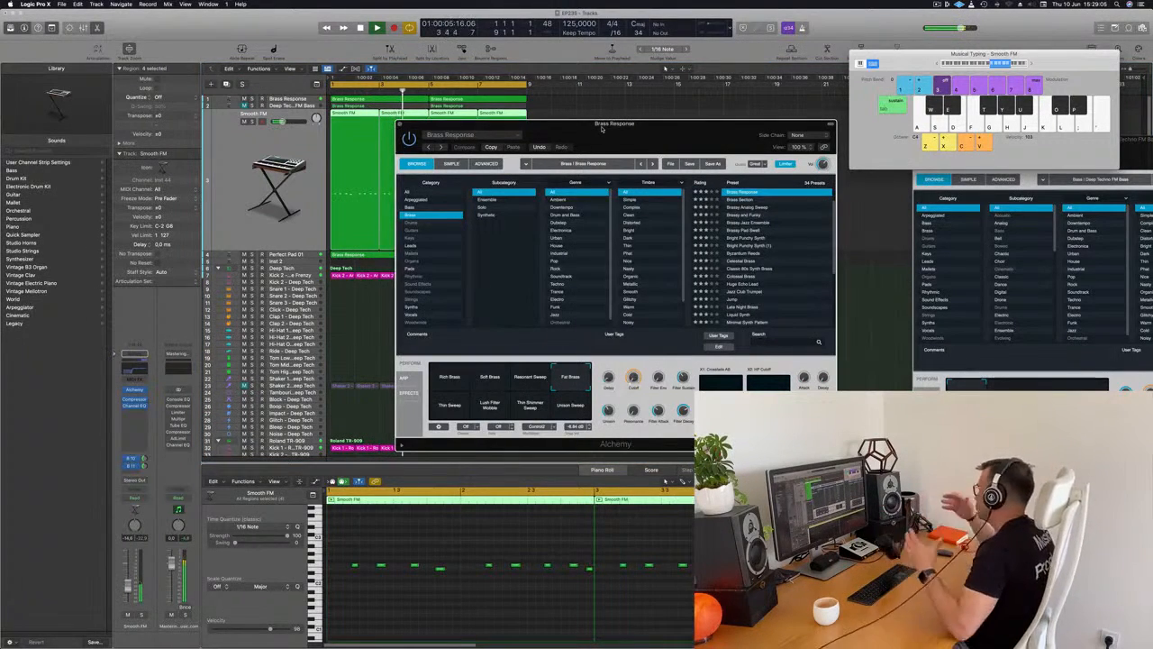
pyautogui.moveTo(648, 128); pyautogui.dragTo(572, 131)
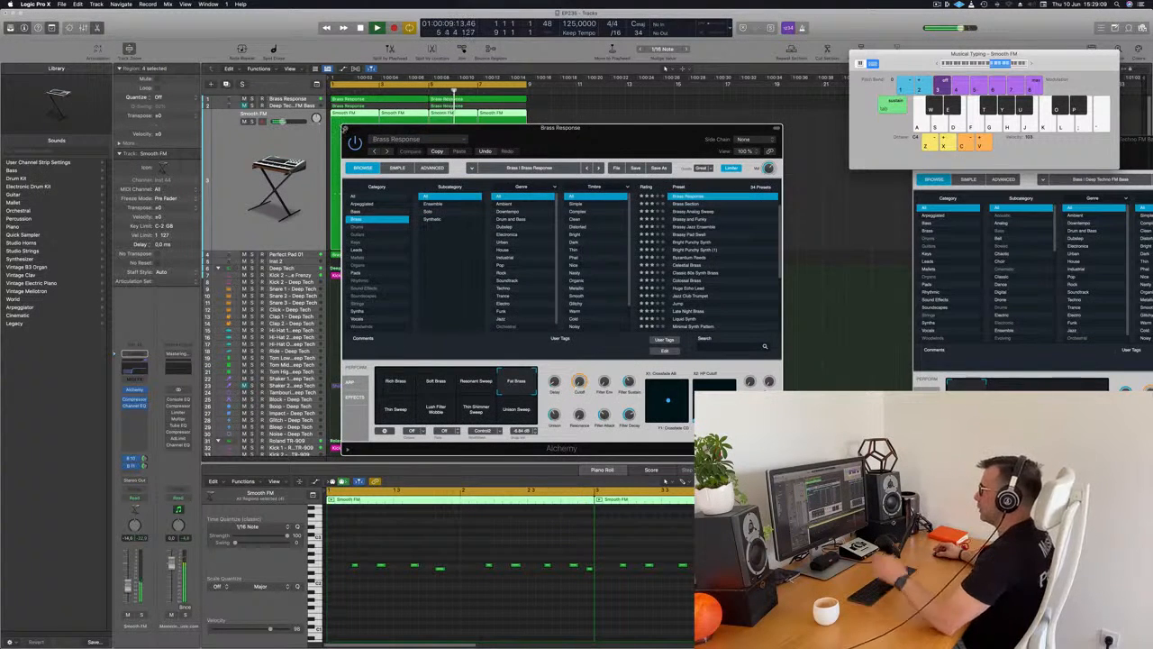
pyautogui.click(347, 128)
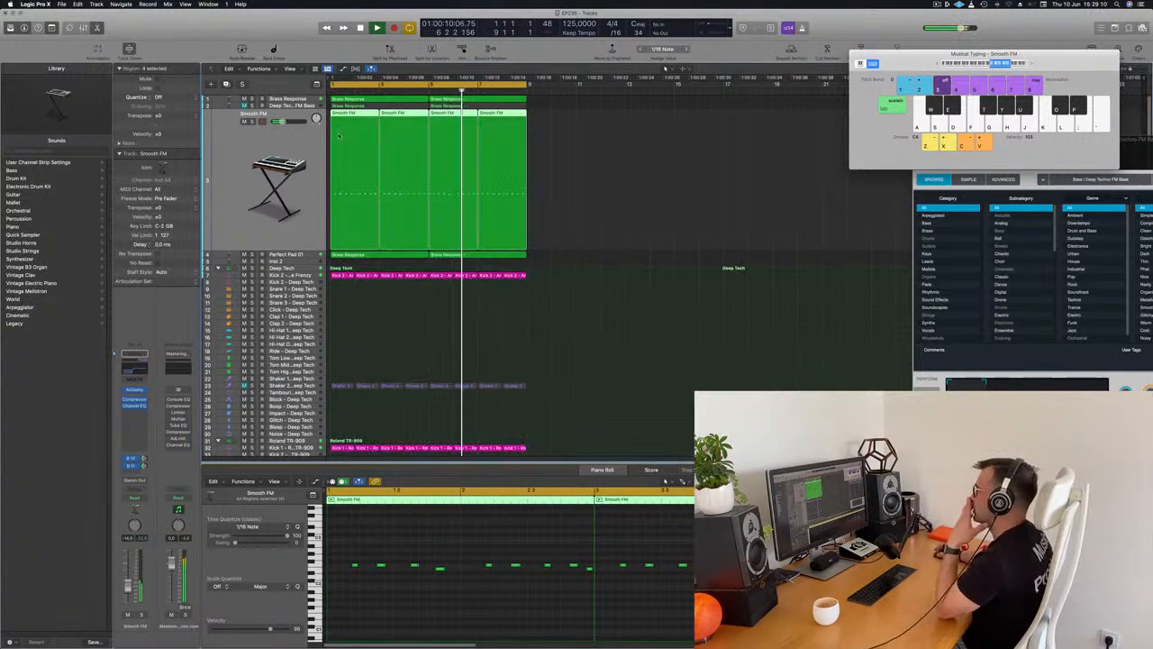
# Select every region in the project and repeat them until the arrangement fills 32 bars.
pyautogui.click(619, 272)
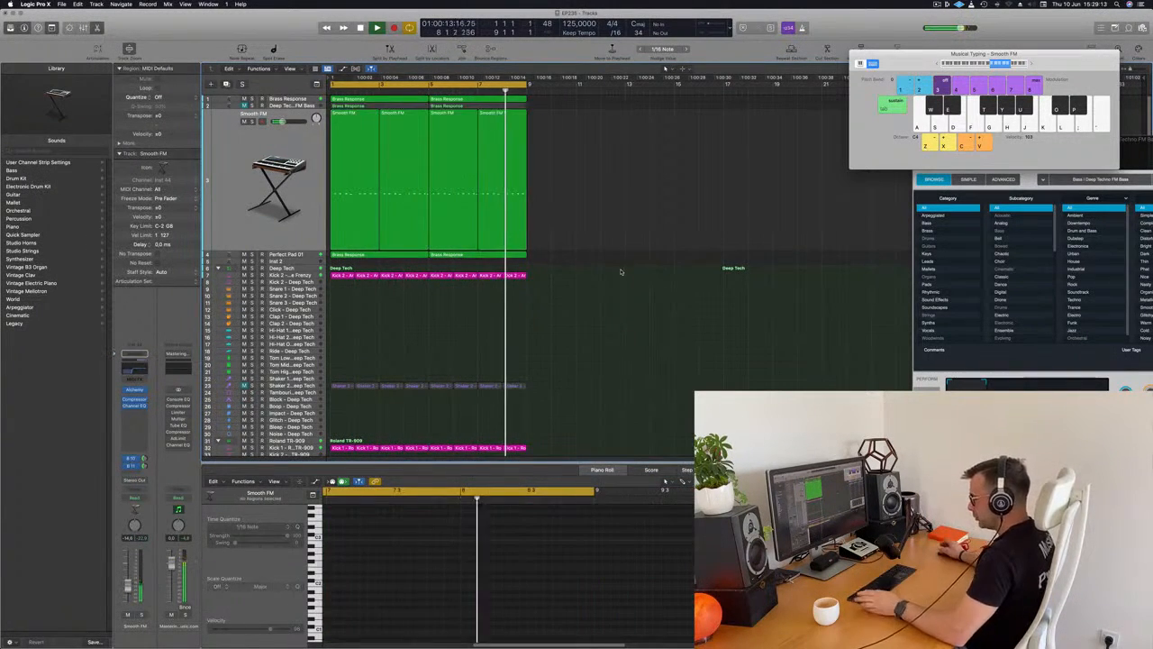
pyautogui.press('super+a')
pyautogui.press('super+r')
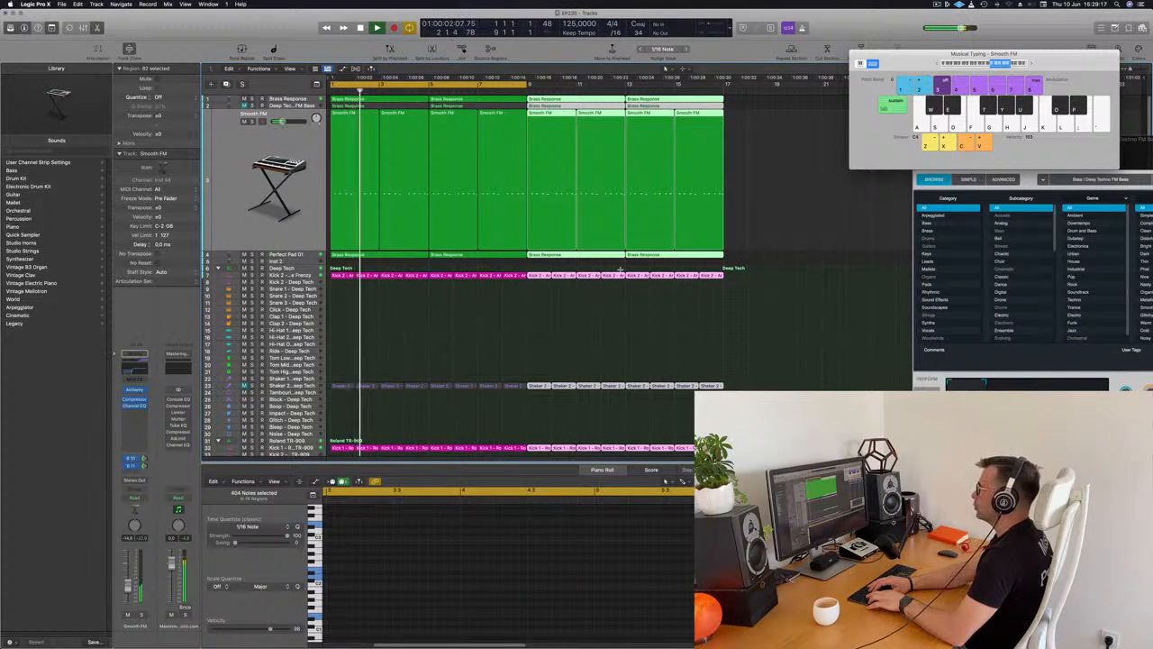
pyautogui.press('super+r')
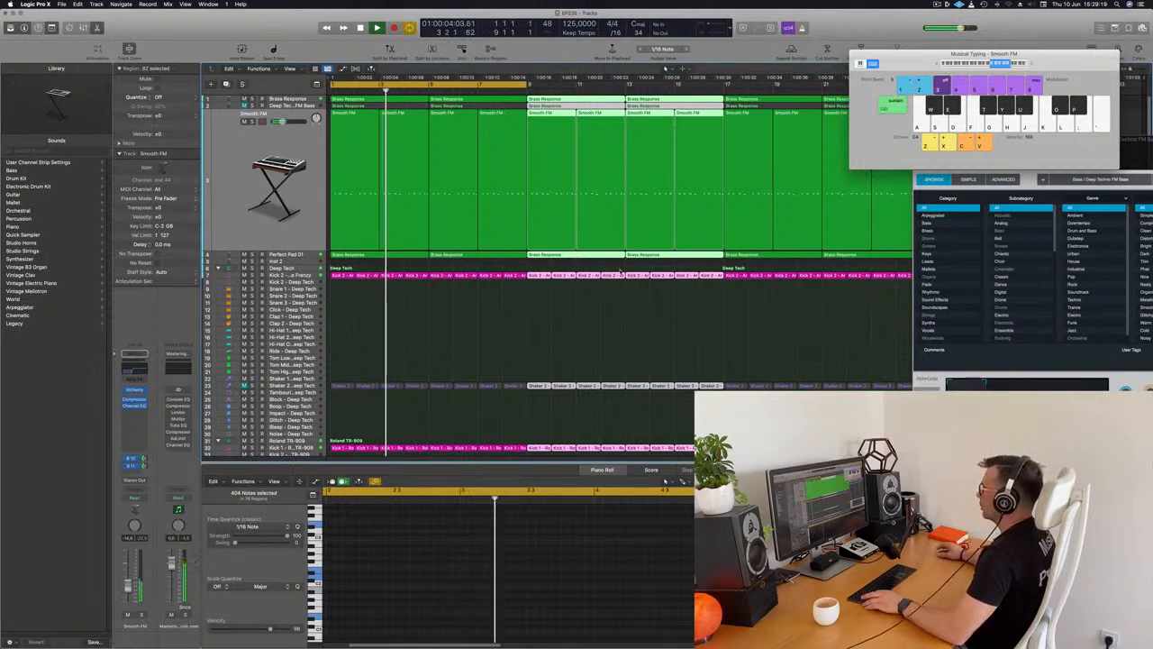
# Move the Deep Techno FM Bass window away from the arrangement's end and close the Musical Typing keyboard.
pyautogui.moveTo(896, 54); pyautogui.dragTo(1130, 77)
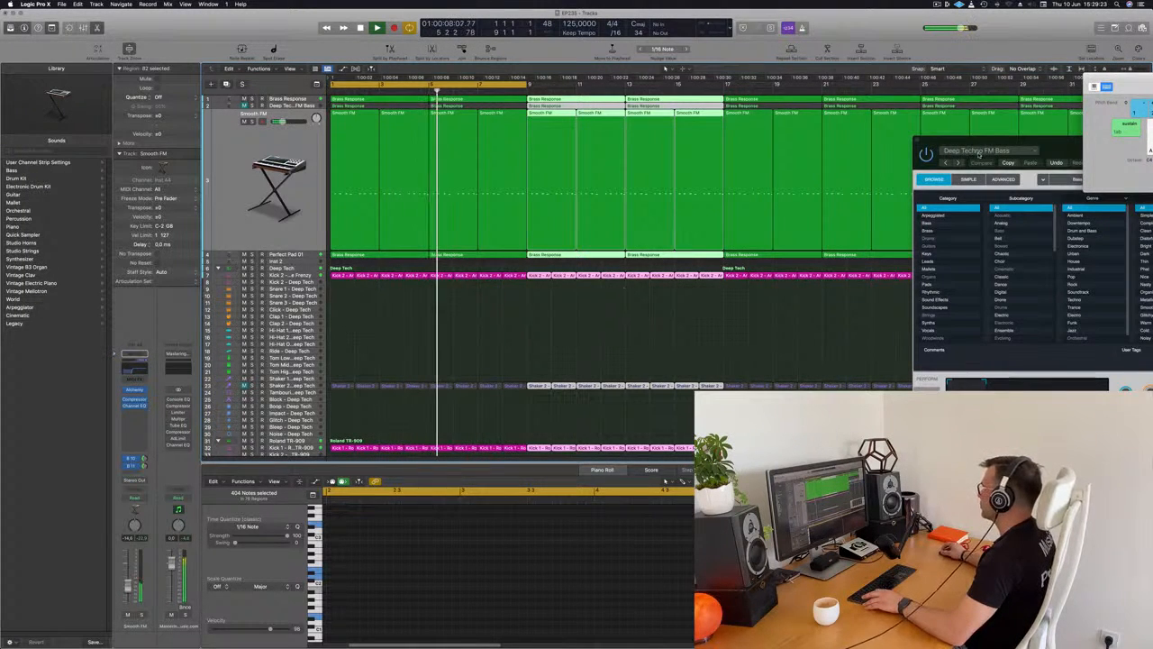
pyautogui.moveTo(996, 144); pyautogui.dragTo(691, 236)
pyautogui.moveTo(1140, 88); pyautogui.dragTo(688, 89)
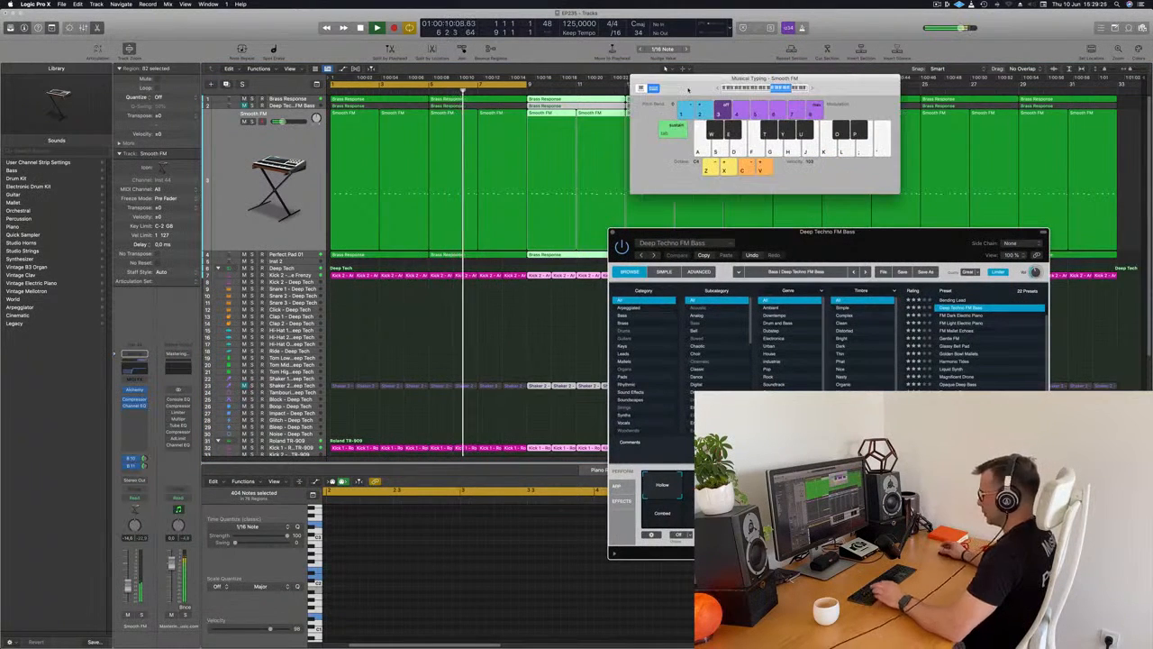
pyautogui.press('super+k')
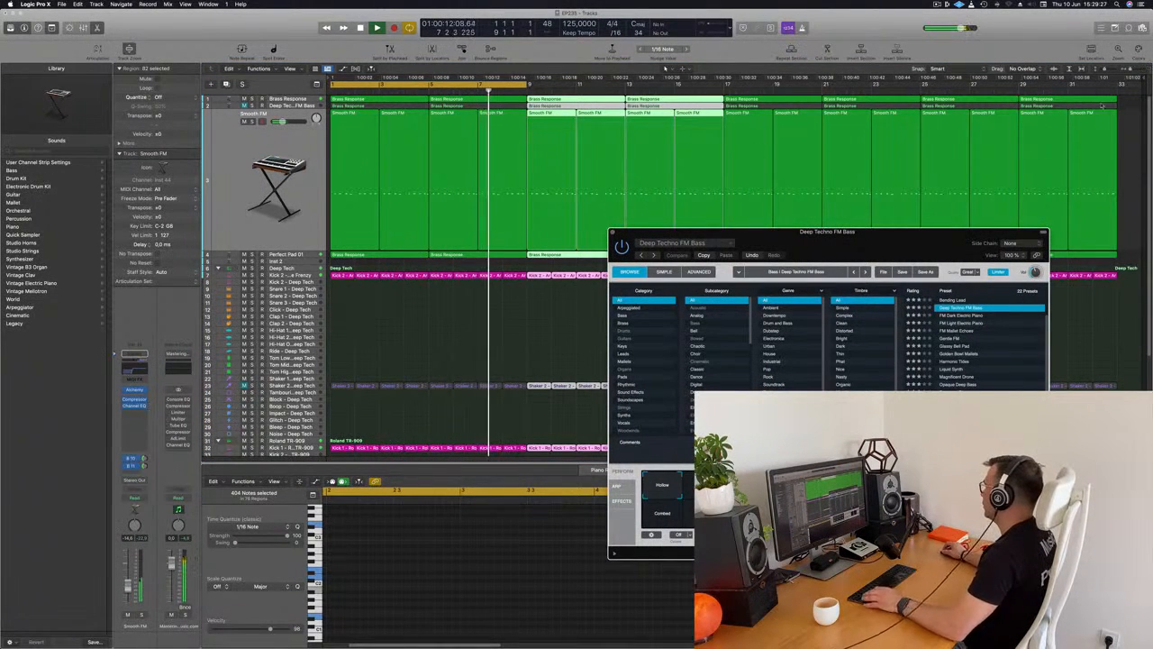
# Clear the region selection, extend the cycle range to 32 bars and play from bar 1.
pyautogui.click(1090, 90)
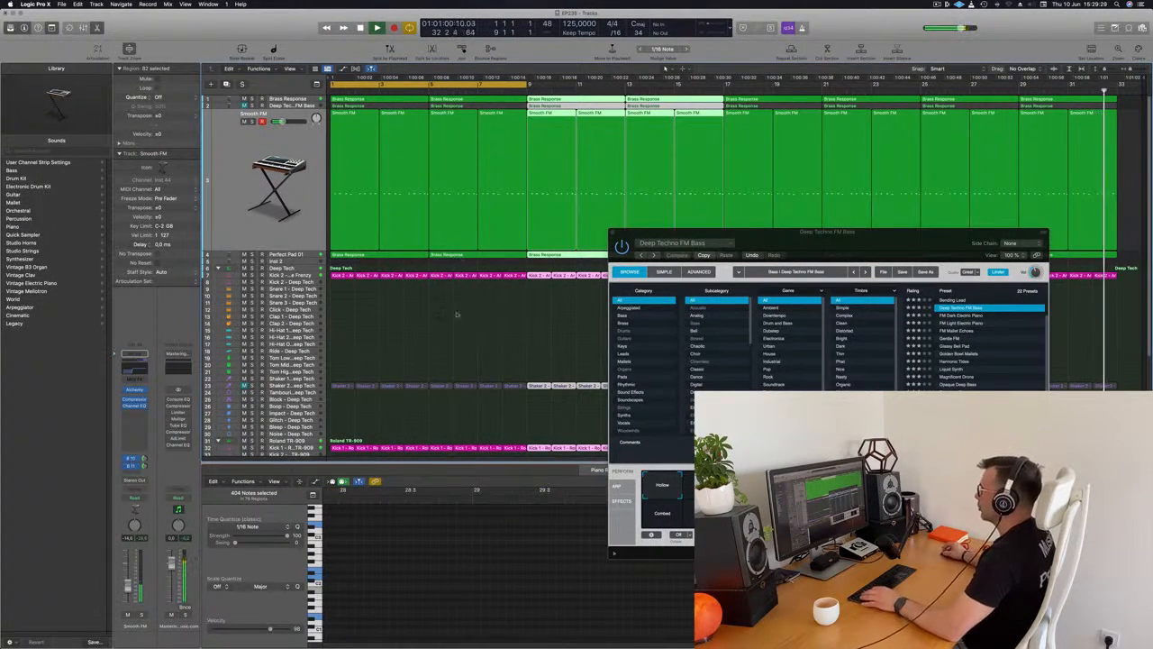
pyautogui.click(458, 293)
pyautogui.press('Return')
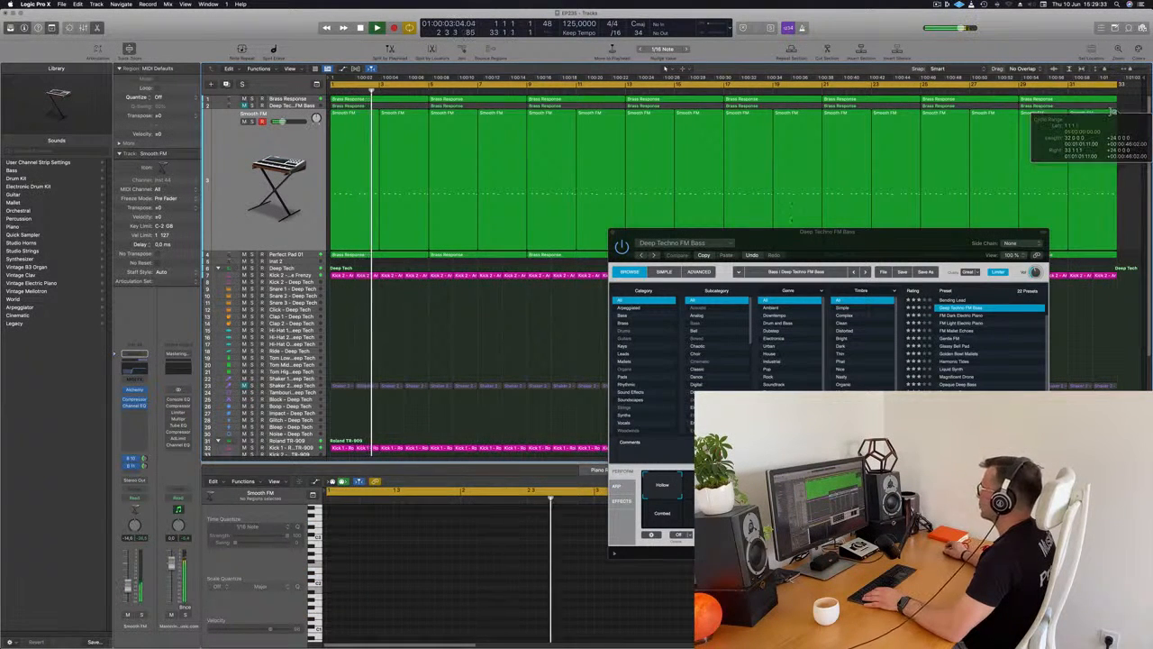
# Close the Deep Techno FM Bass Alchemy window and restart playback from the beginning.
pyautogui.click(782, 234)
pyautogui.press('super+w')
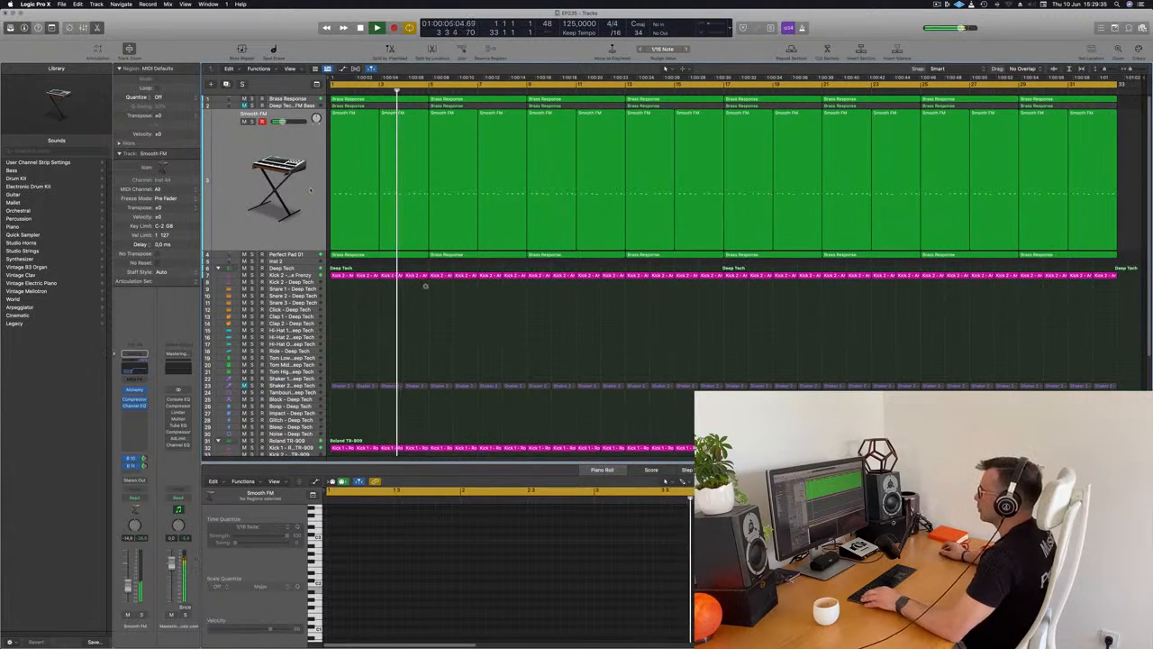
pyautogui.press('Return')
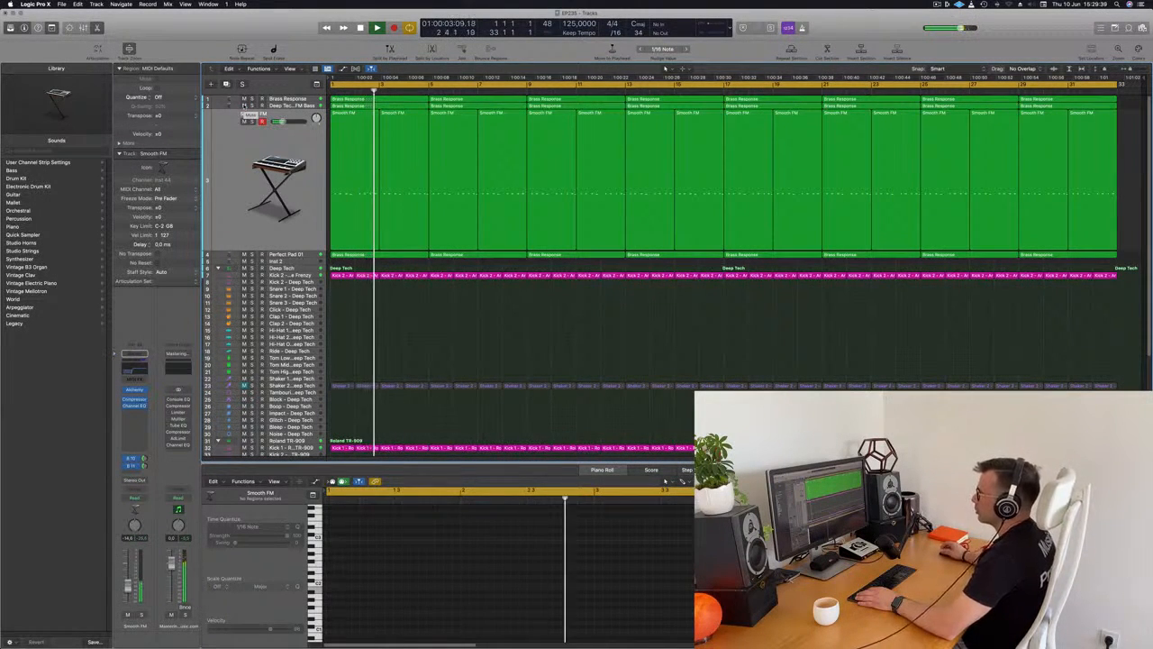
# Open the Alchemy instrument of the Deep Techno FM Bass track and place its window above the piano roll.
pyautogui.click(271, 106)
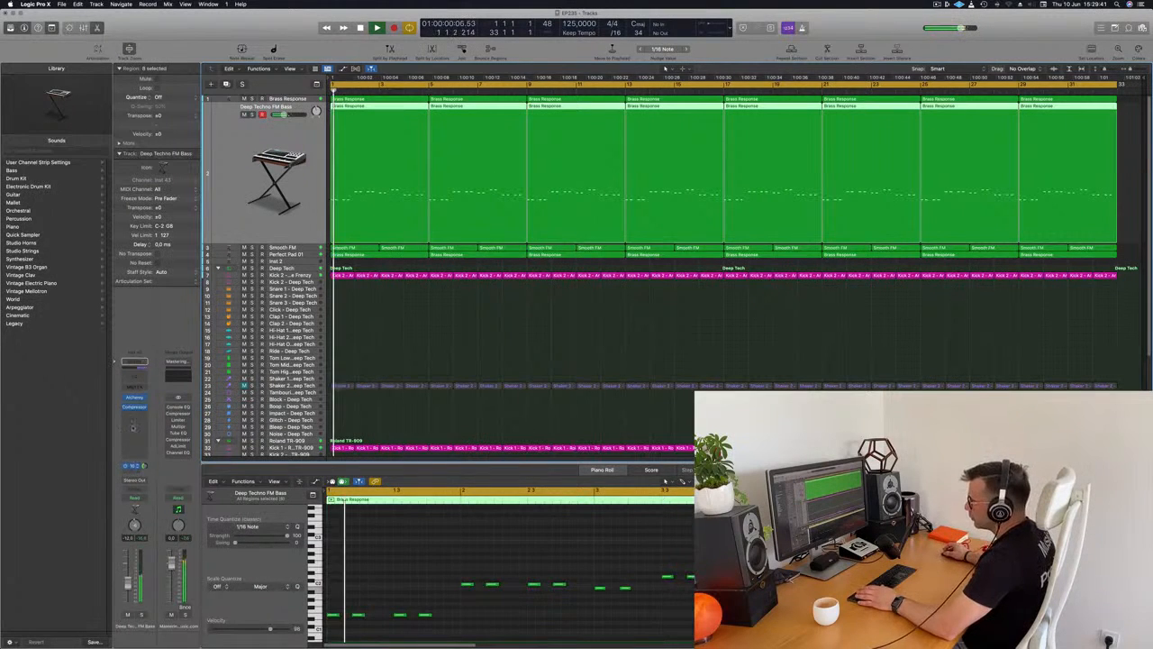
pyautogui.click(135, 397)
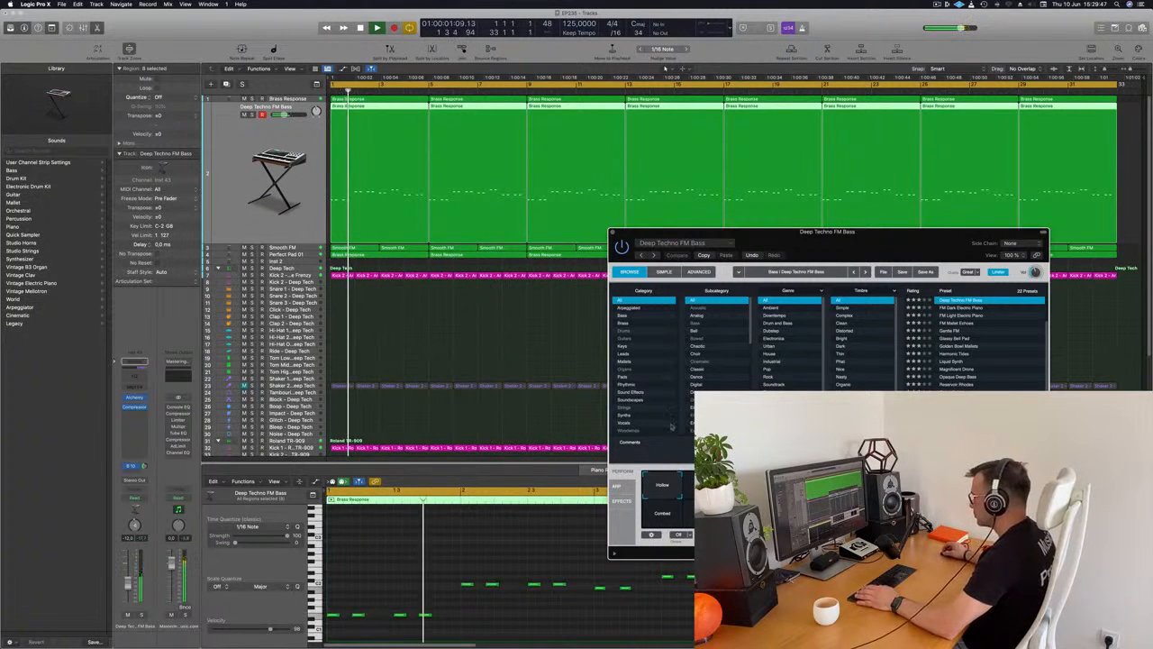
pyautogui.moveTo(891, 247); pyautogui.dragTo(709, 74)
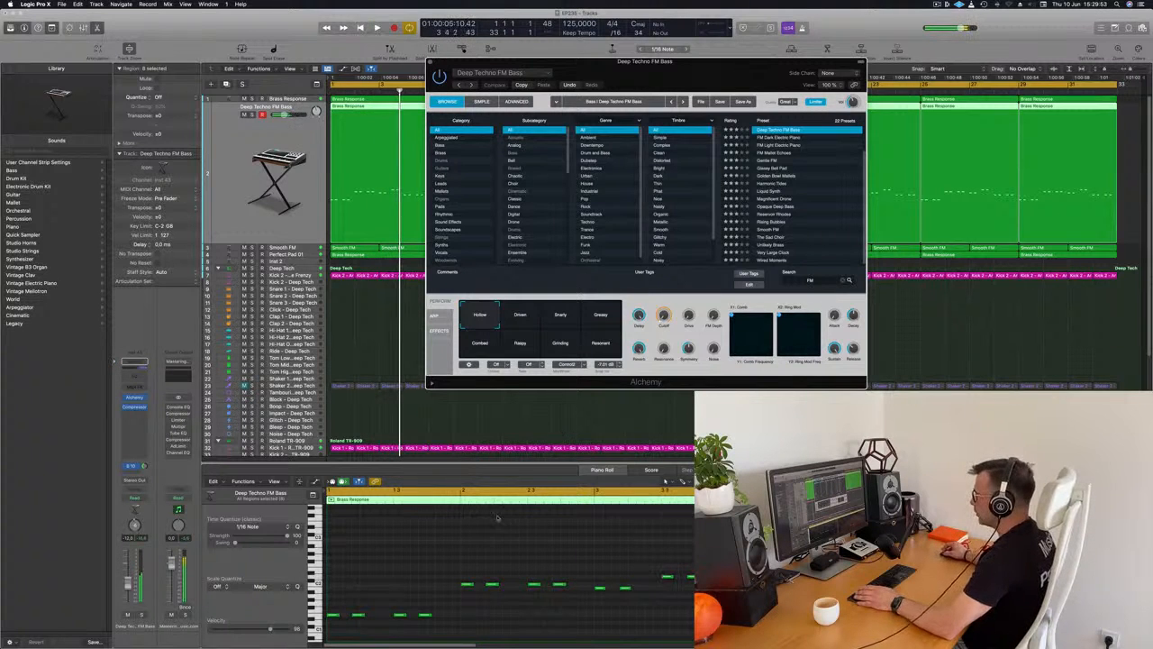
# Shift all Deep Techno FM Bass notes one beat later and play the result from bar 1.
pyautogui.click(462, 542)
pyautogui.click(264, 195)
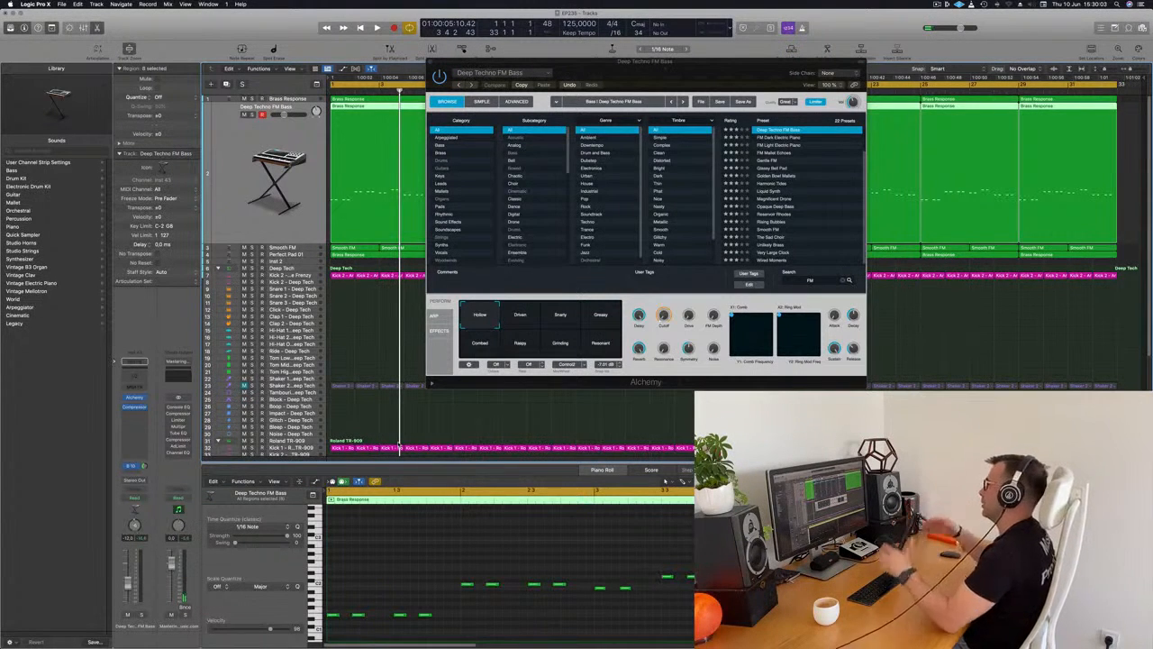
pyautogui.click(419, 585)
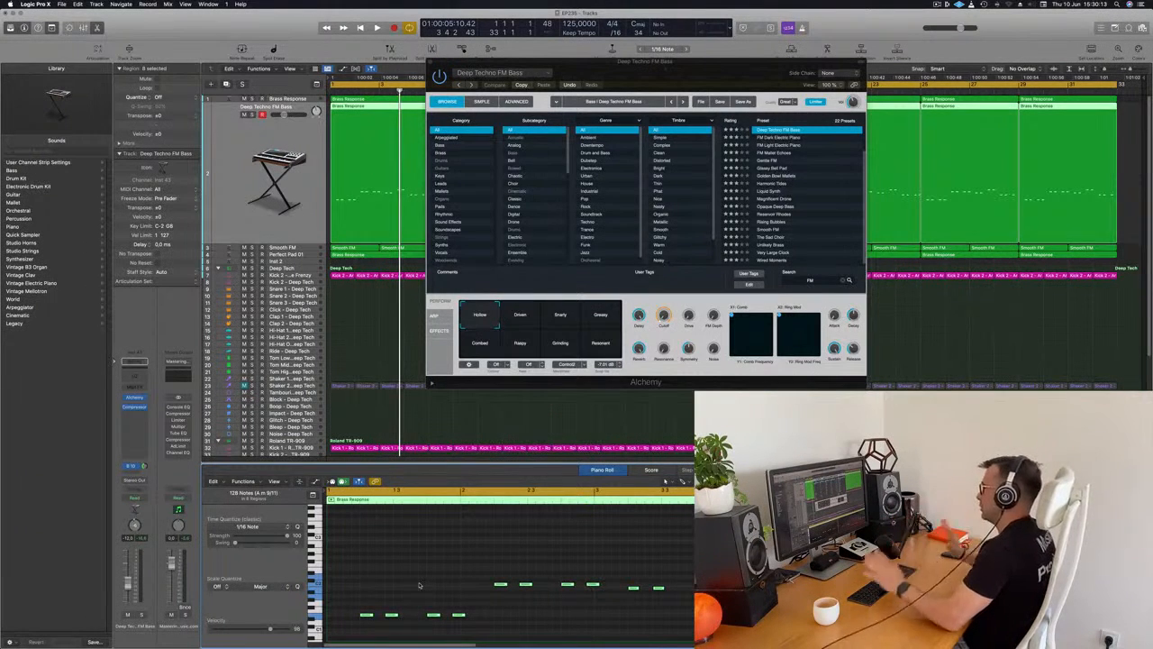
pyautogui.press('space')
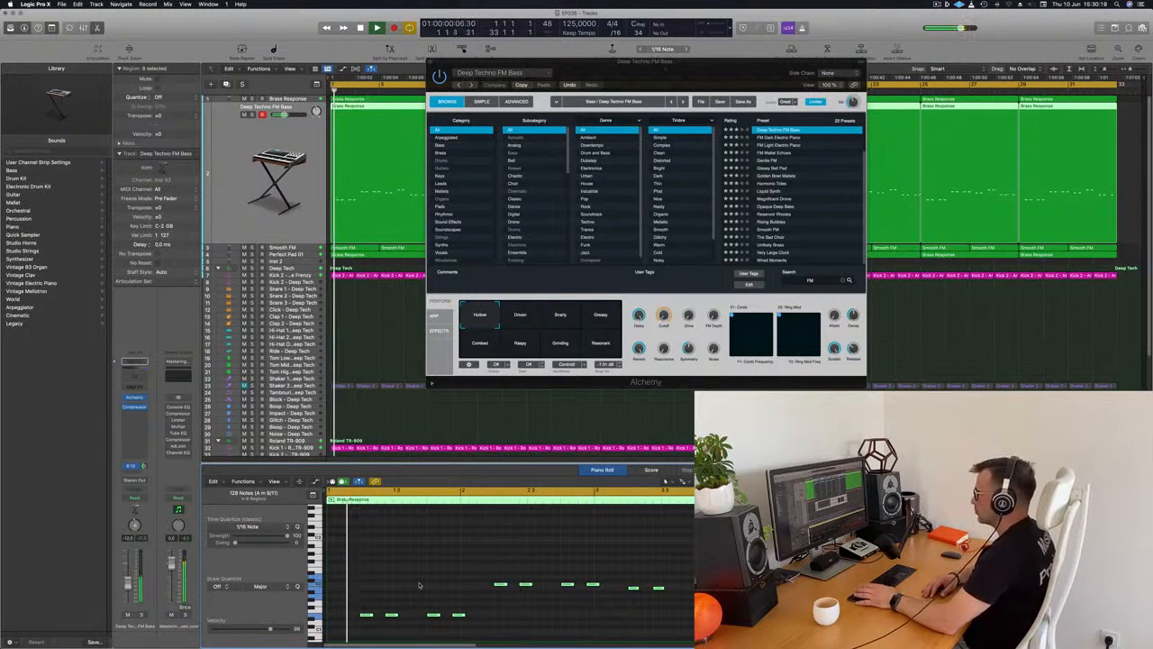
# Delete the second pair of bass notes in bars 1 and 2 of the first Deep Techno FM Bass region.
pyautogui.moveTo(427, 595); pyautogui.dragTo(445, 603)
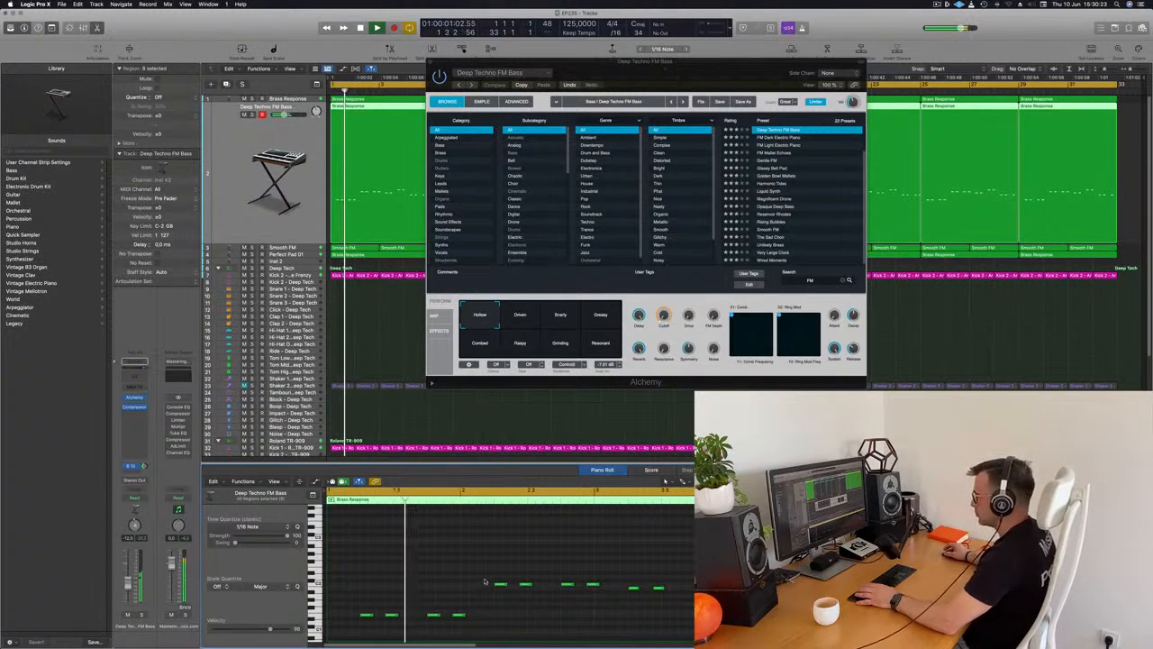
pyautogui.moveTo(429, 593); pyautogui.dragTo(468, 622)
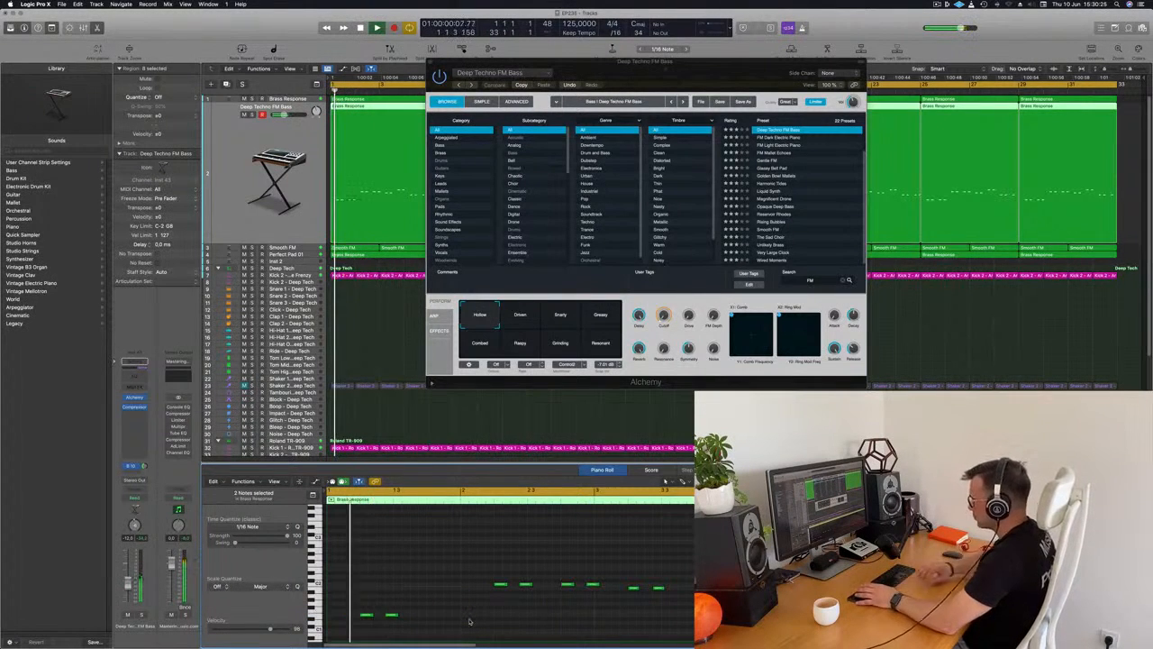
pyautogui.moveTo(562, 561); pyautogui.dragTo(609, 595)
pyautogui.press('Delete')
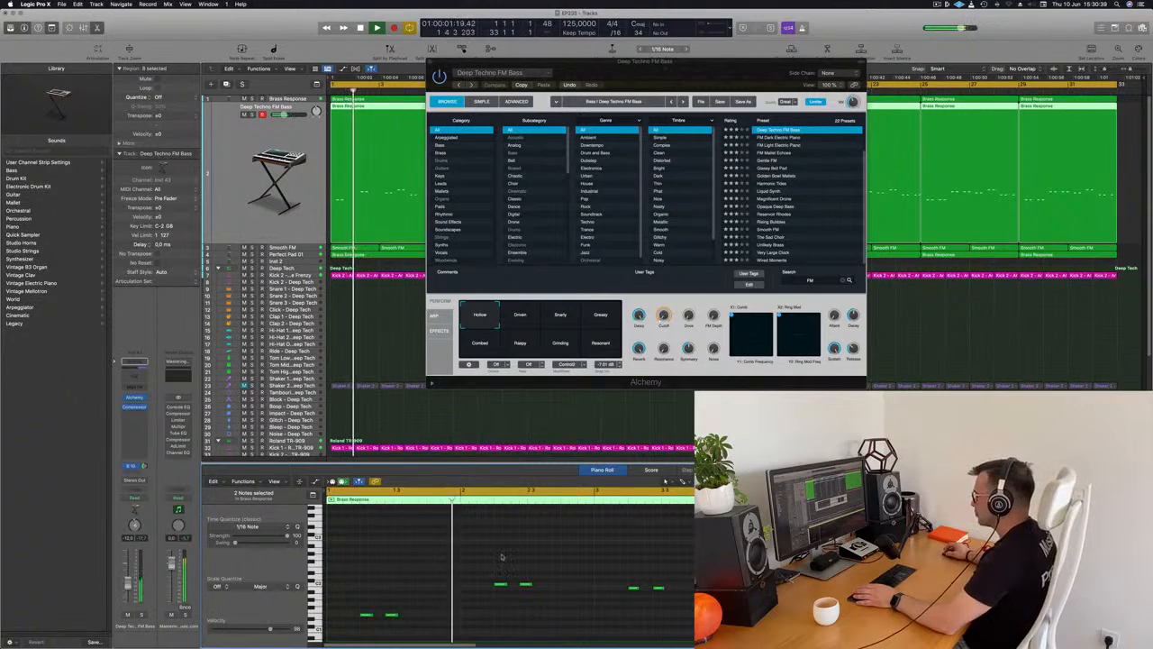
# Replay the thinned bass line from bar 1 and close the Alchemy window that covers the arrangement.
pyautogui.moveTo(626, 70); pyautogui.dragTo(799, 157)
pyautogui.press('Return')
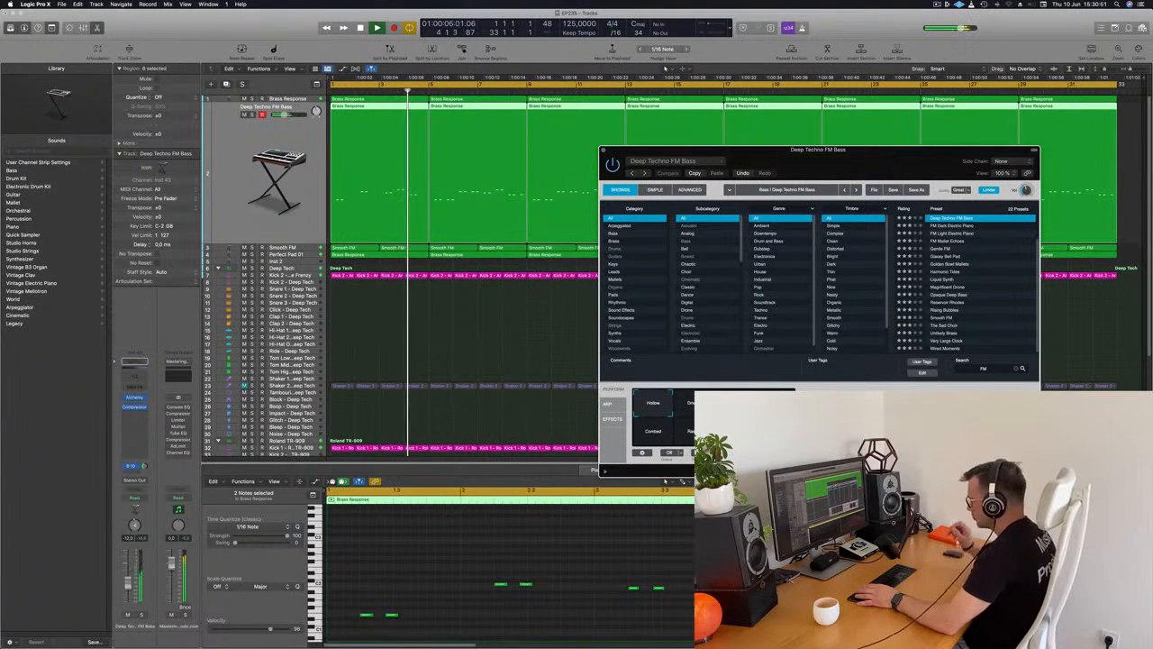
pyautogui.moveTo(943, 163); pyautogui.dragTo(826, 175)
pyautogui.click(488, 163)
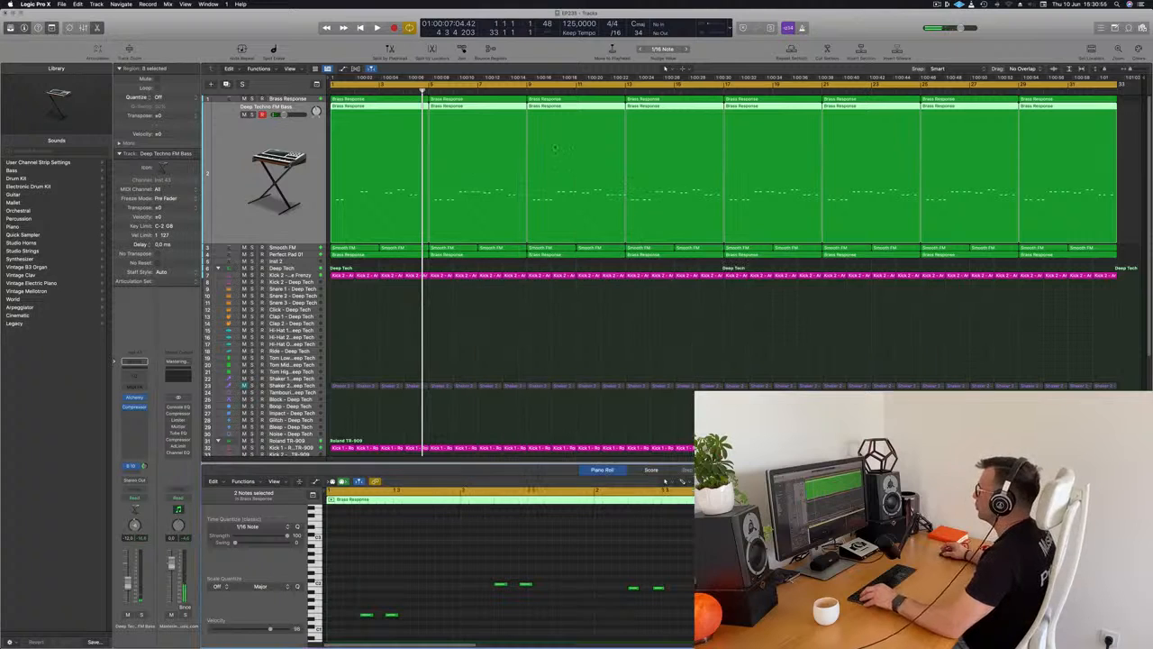
# Delete the copied Deep Techno FM Bass regions and repeat the edited first region across the 32 bars.
pyautogui.moveTo(1129, 107); pyautogui.dragTo(651, 120)
pyautogui.moveTo(490, 119); pyautogui.dragTo(490, 119)
pyautogui.press('Delete')
pyautogui.click(333, 90)
pyautogui.click(363, 114)
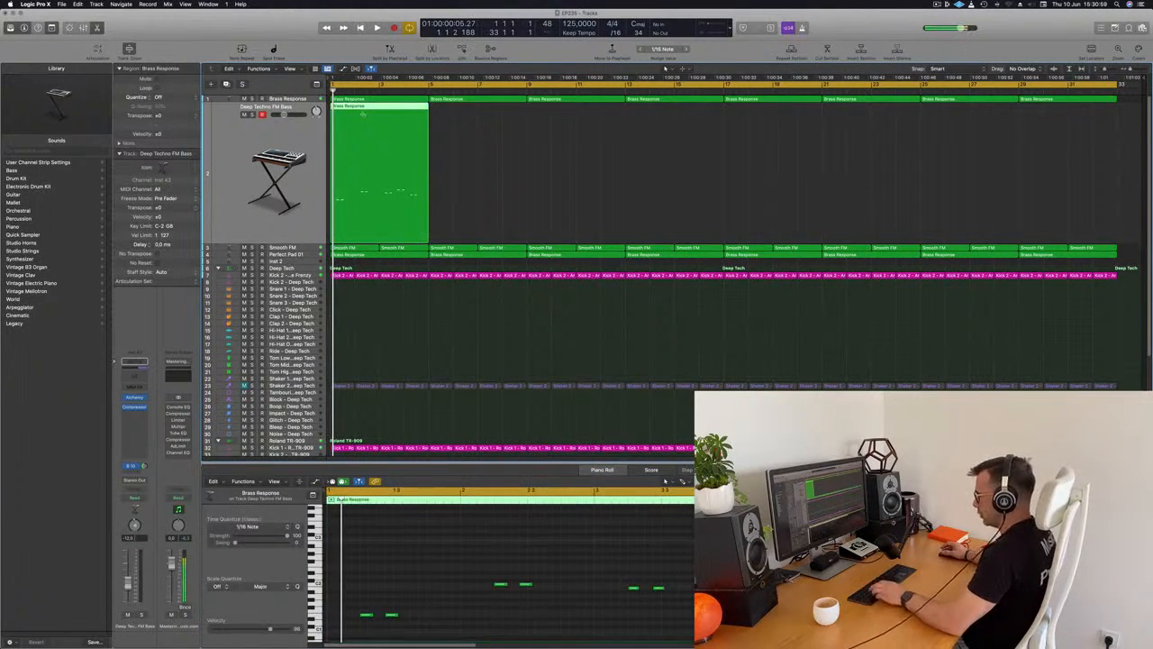
pyautogui.press('super+r')
pyautogui.press('super+r')
pyautogui.press('super+r')
pyautogui.press('super+r')
pyautogui.press('super+r')
pyautogui.press('super+r')
pyautogui.press('super+r')
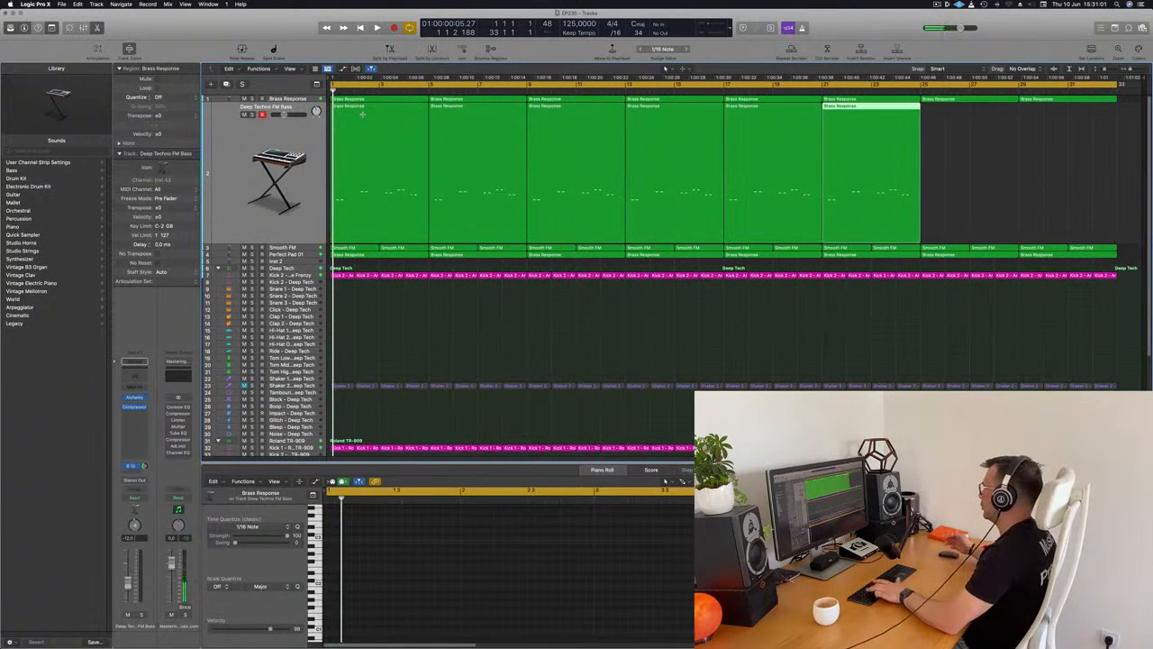
# Play the repeated bass line from bar 1 and reopen the Deep Techno FM Bass Alchemy window, clear of the piano roll.
pyautogui.click(571, 309)
pyautogui.press('space')
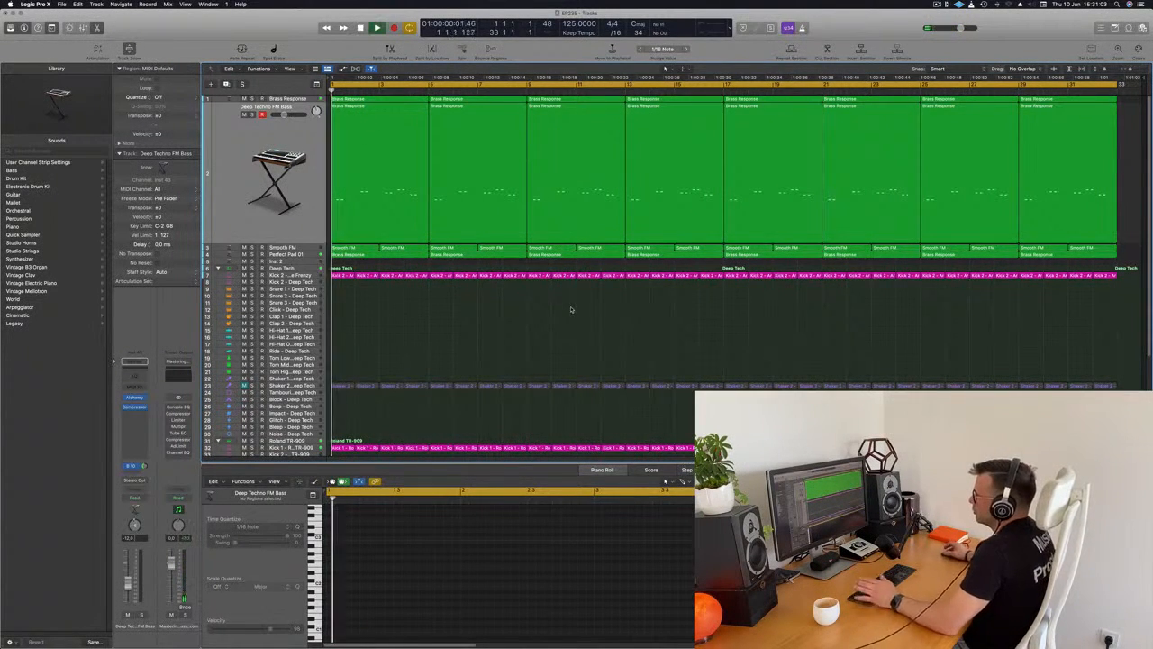
pyautogui.click(233, 189)
pyautogui.press('Return')
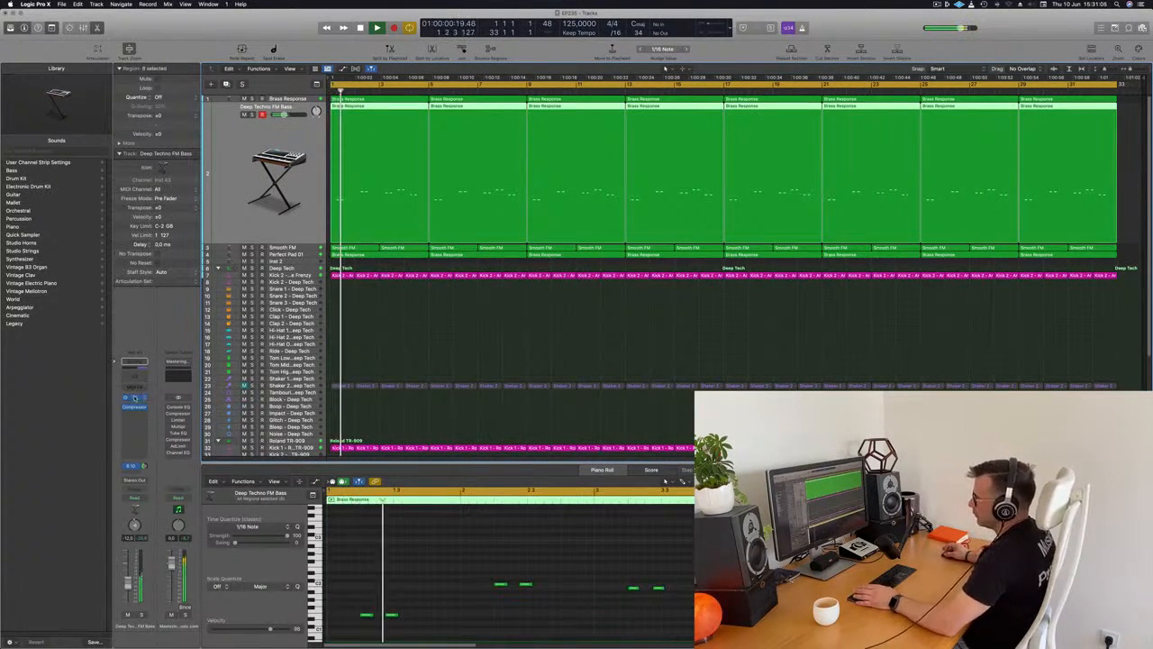
pyautogui.click(134, 397)
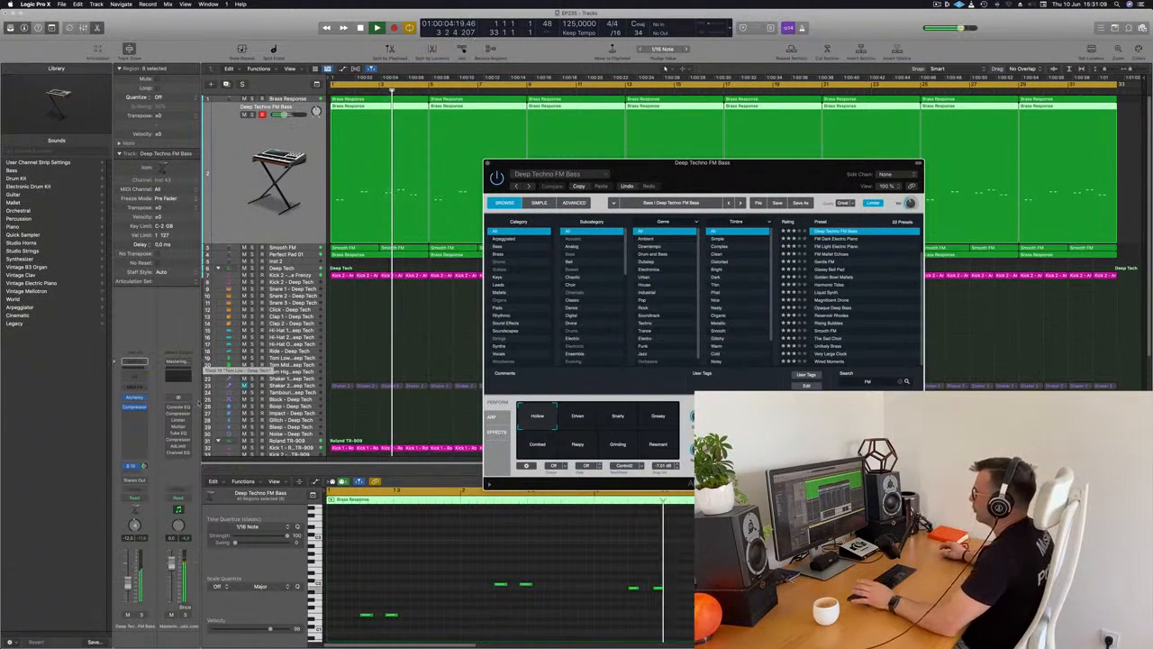
pyautogui.moveTo(702, 163); pyautogui.dragTo(891, 207)
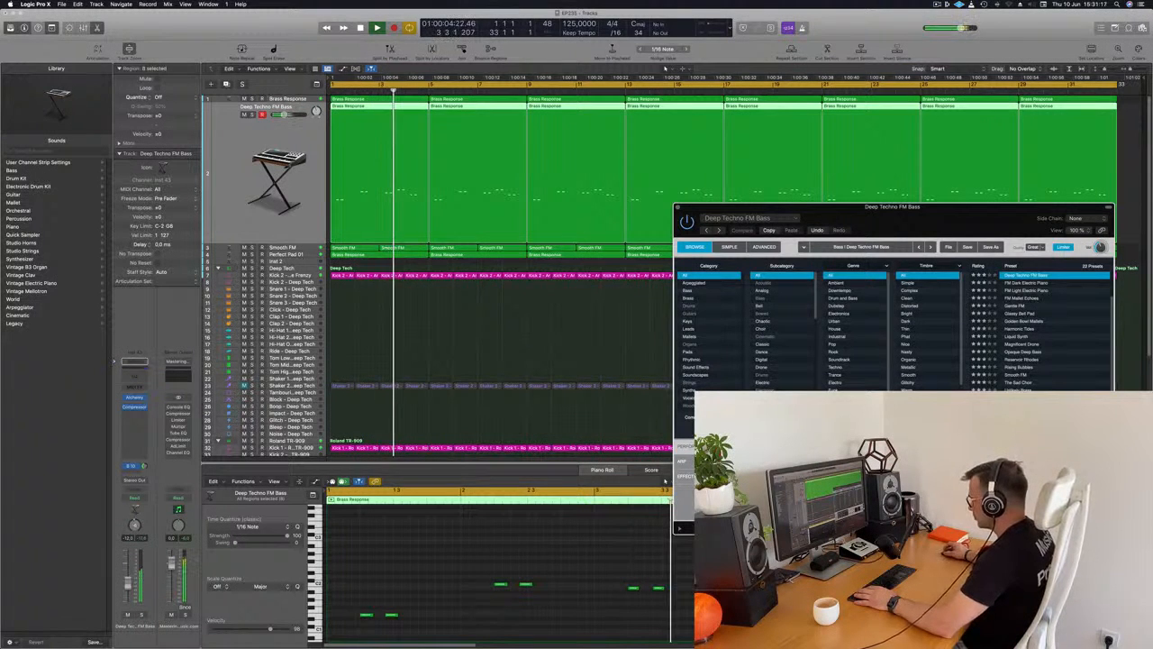
# Remove the extra note pairs from bars 3 and 4 of the first bass region, keeping one pair per bar.
pyautogui.click(685, 561)
pyautogui.press('Return')
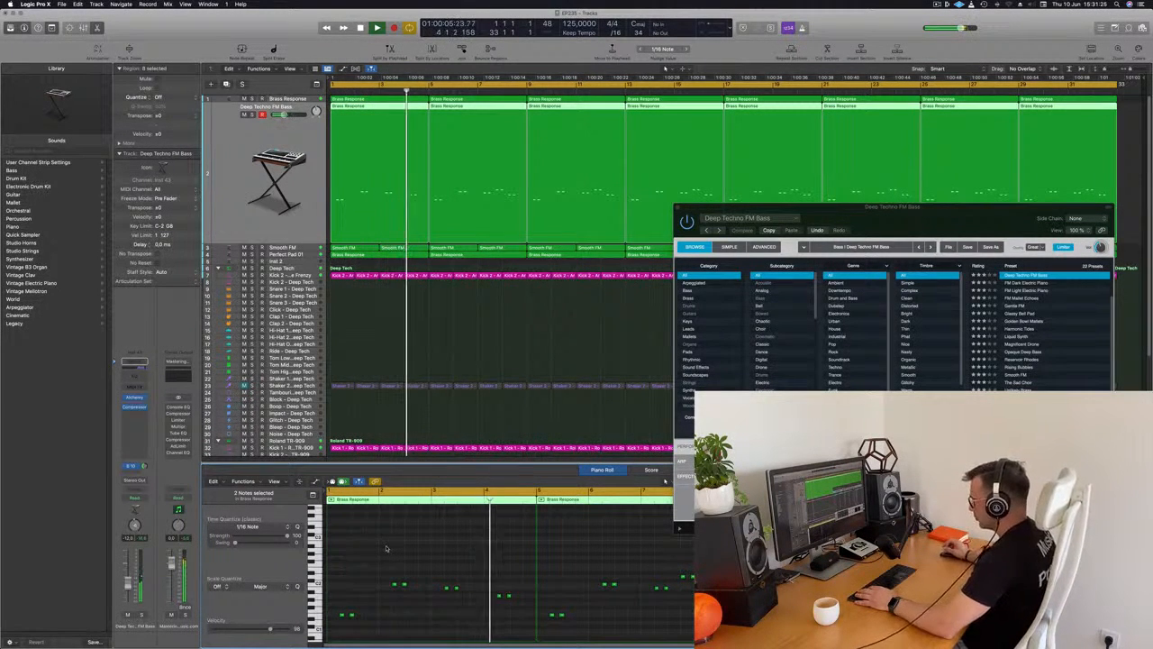
pyautogui.press('super+Left')
pyautogui.press('Return')
pyautogui.press('space')
pyautogui.press('super+Right')
# Replace the bass track's copied regions with repeats of the thinned first region, filling all 32 bars.
pyautogui.moveTo(1127, 108); pyautogui.dragTo(430, 131)
pyautogui.press('Delete')
pyautogui.click(412, 131)
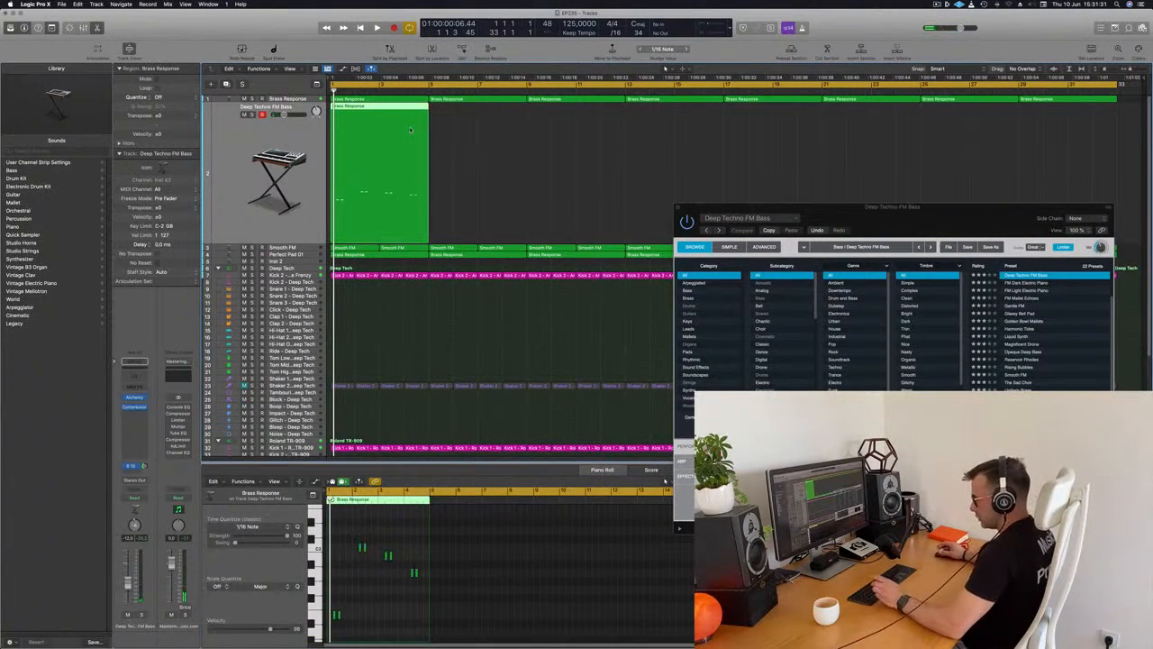
pyautogui.press('super+r')
pyautogui.press('super+r')
pyautogui.press('super+r')
pyautogui.press('super+r')
pyautogui.press('super+r')
pyautogui.press('super+r')
pyautogui.press('super+r')
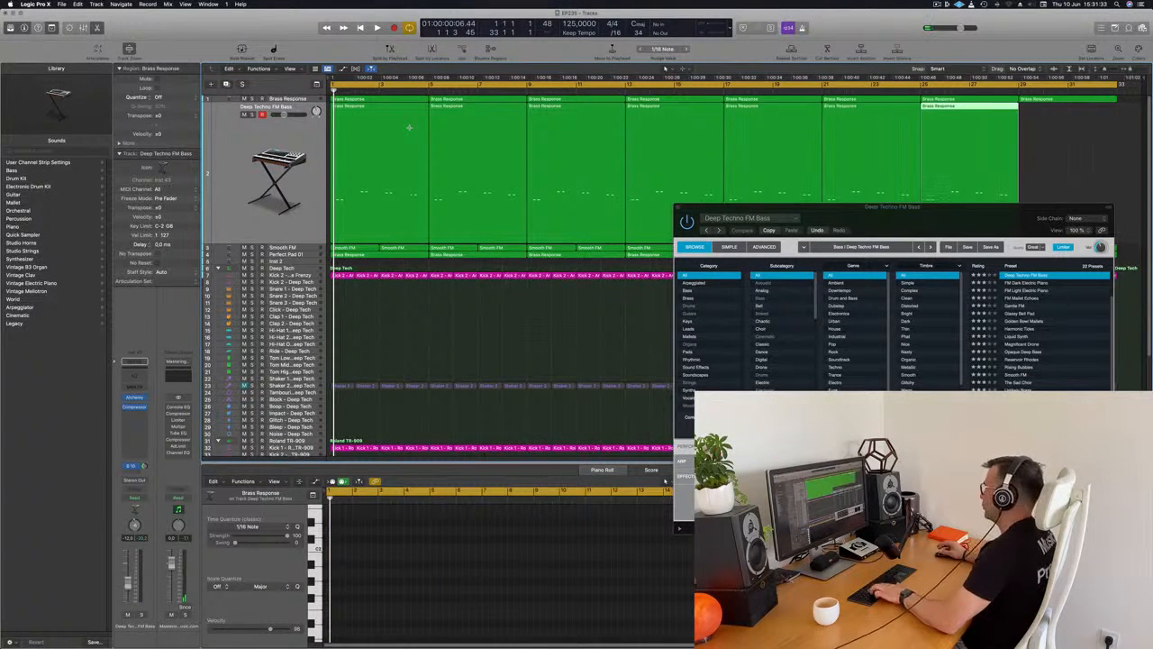
pyautogui.press('super+a')
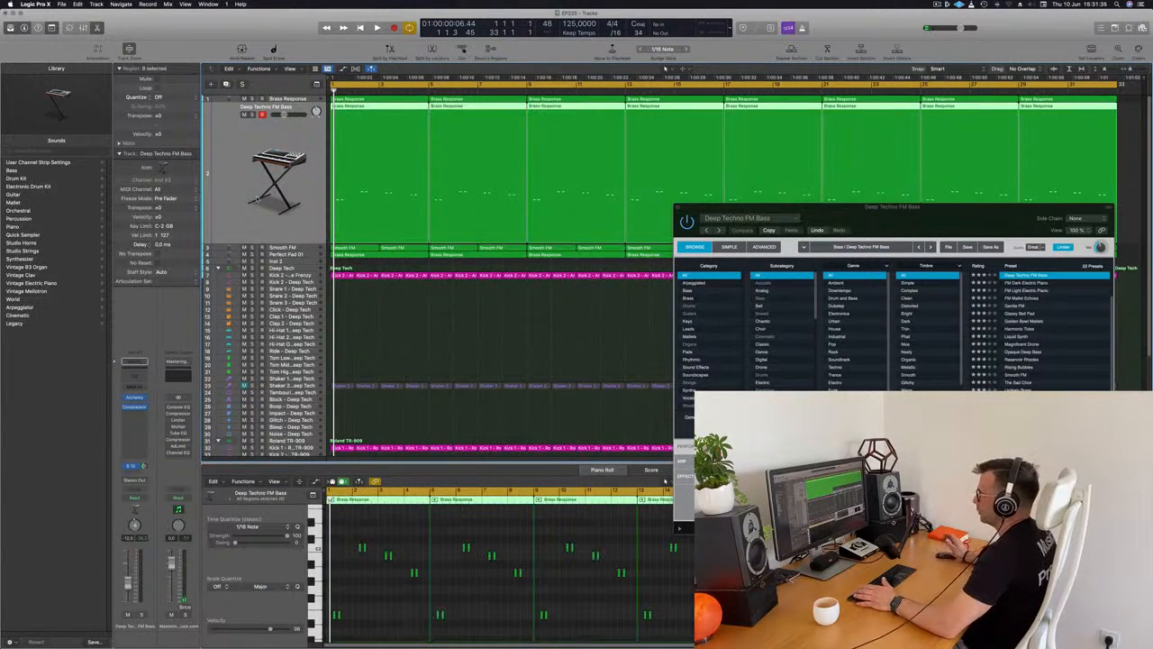
# Play the arrangement from bar 1 with the plug-in windows hidden and the region selection cleared.
pyautogui.press('space')
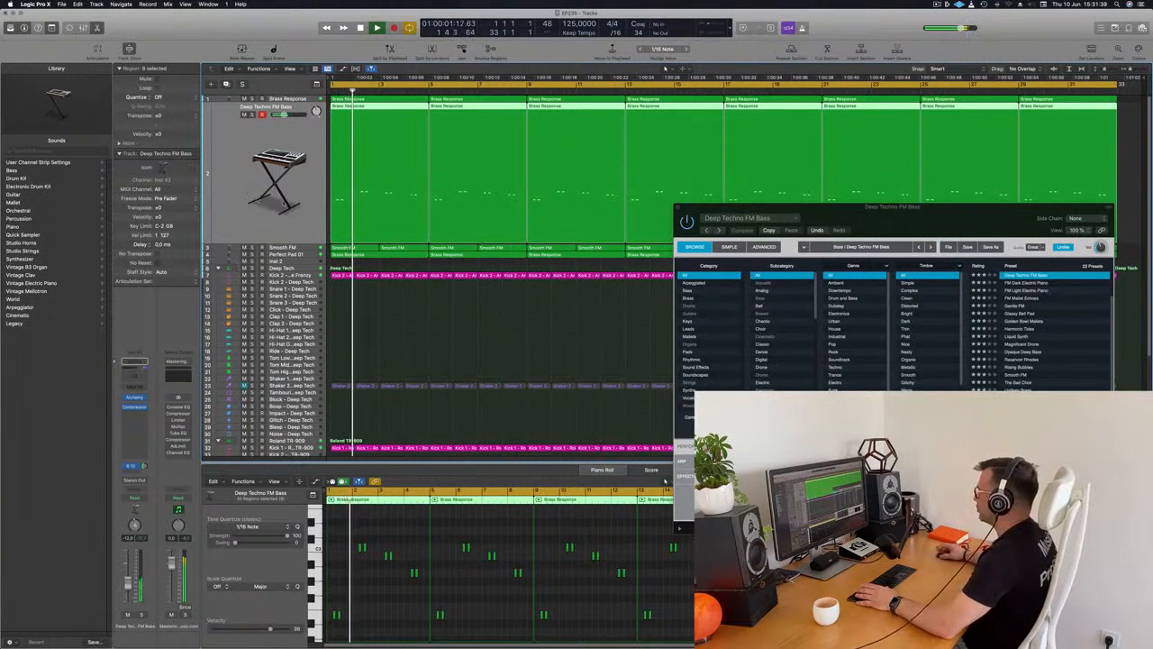
pyautogui.moveTo(968, 220); pyautogui.dragTo(735, 225)
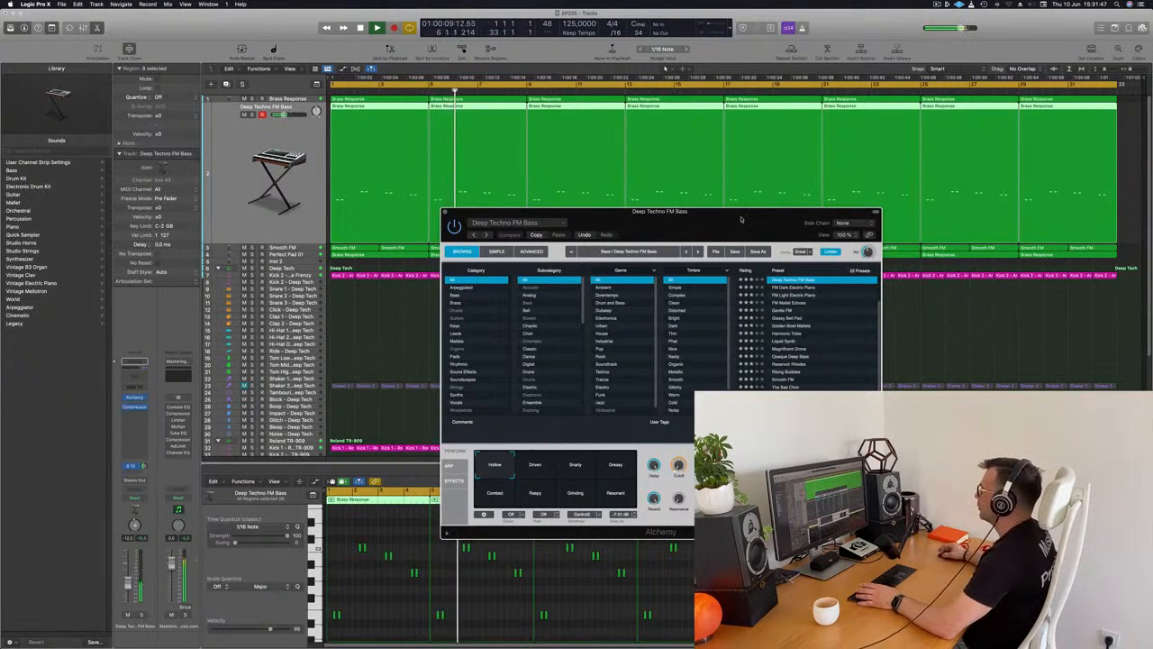
pyautogui.moveTo(745, 218); pyautogui.dragTo(838, 231)
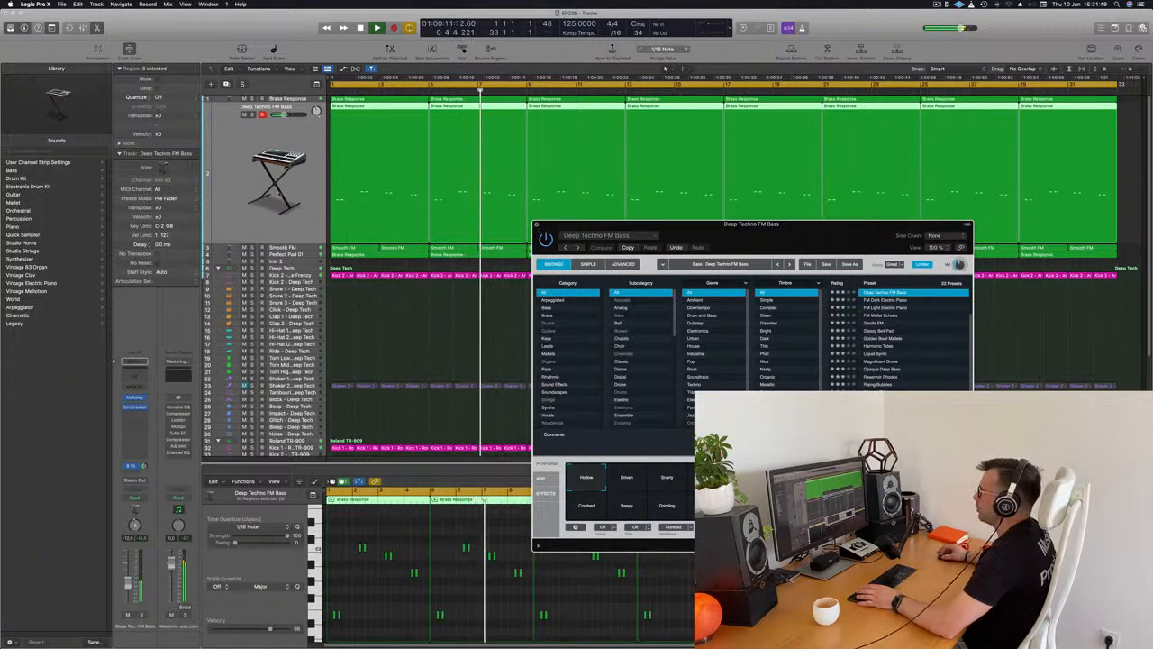
pyautogui.press('v')
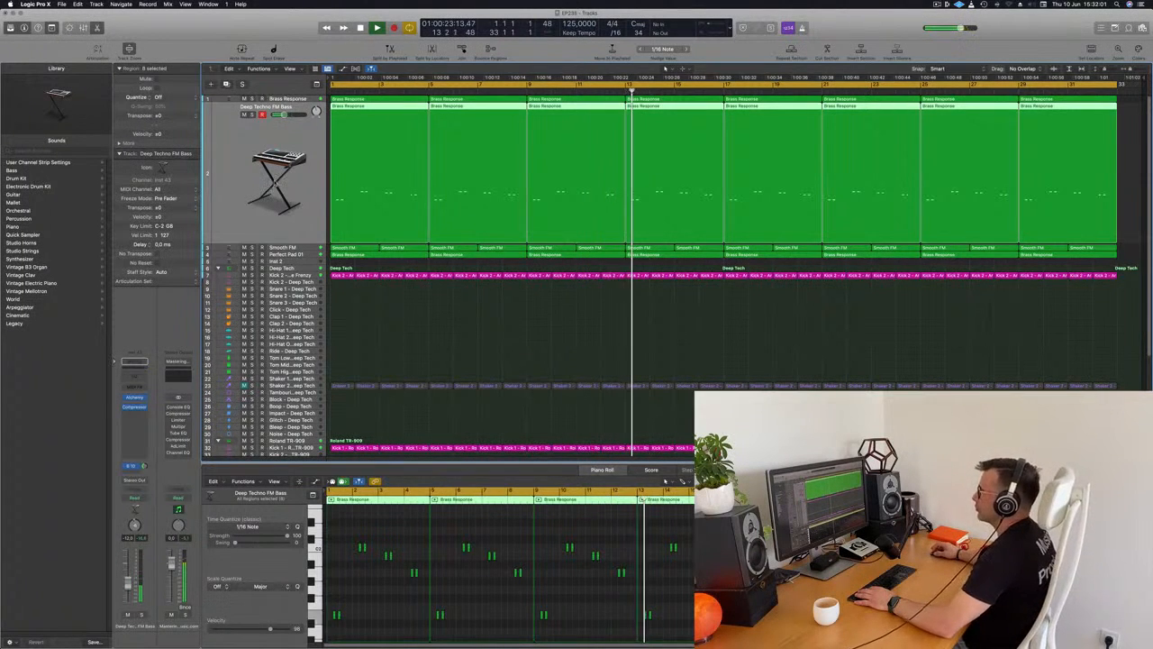
pyautogui.press('Return')
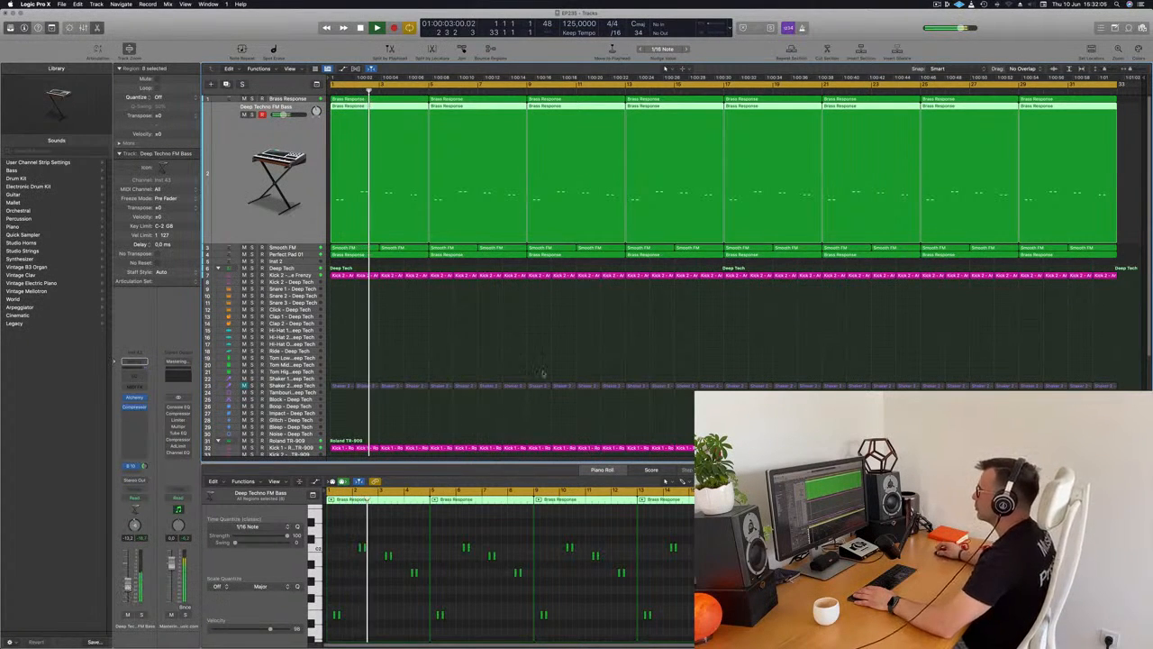
pyautogui.click(548, 335)
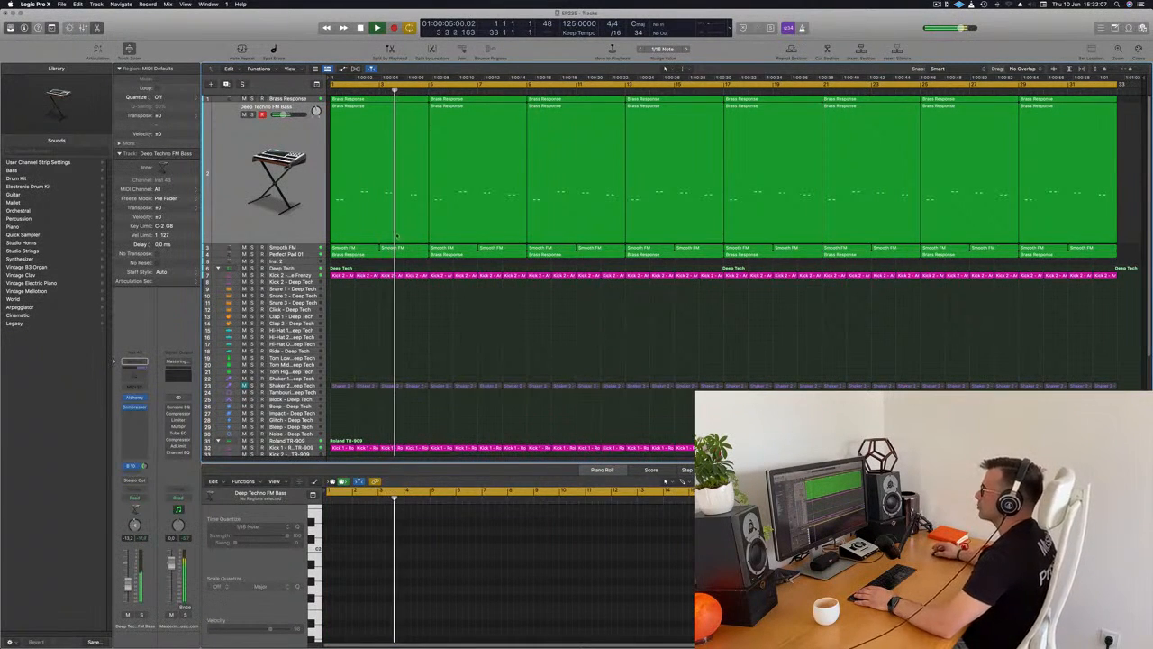
# Review the Perfect Pad 01, Deep Techno FM Bass and Brass Response tracks during playback.
pyautogui.press('super+a')
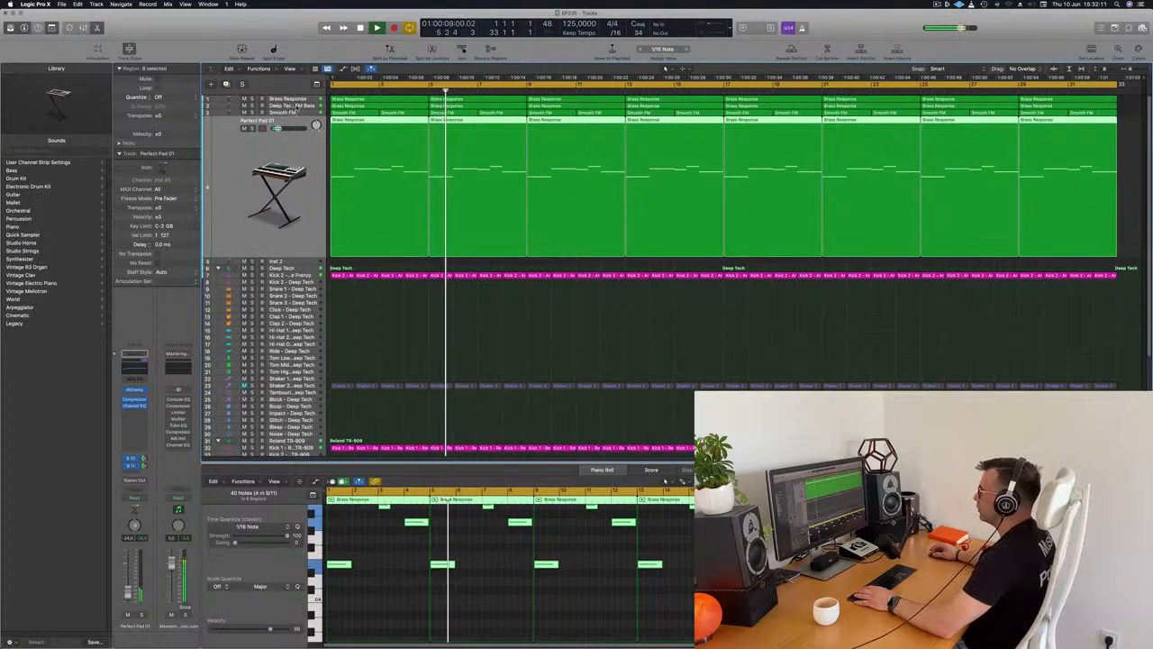
pyautogui.click(292, 107)
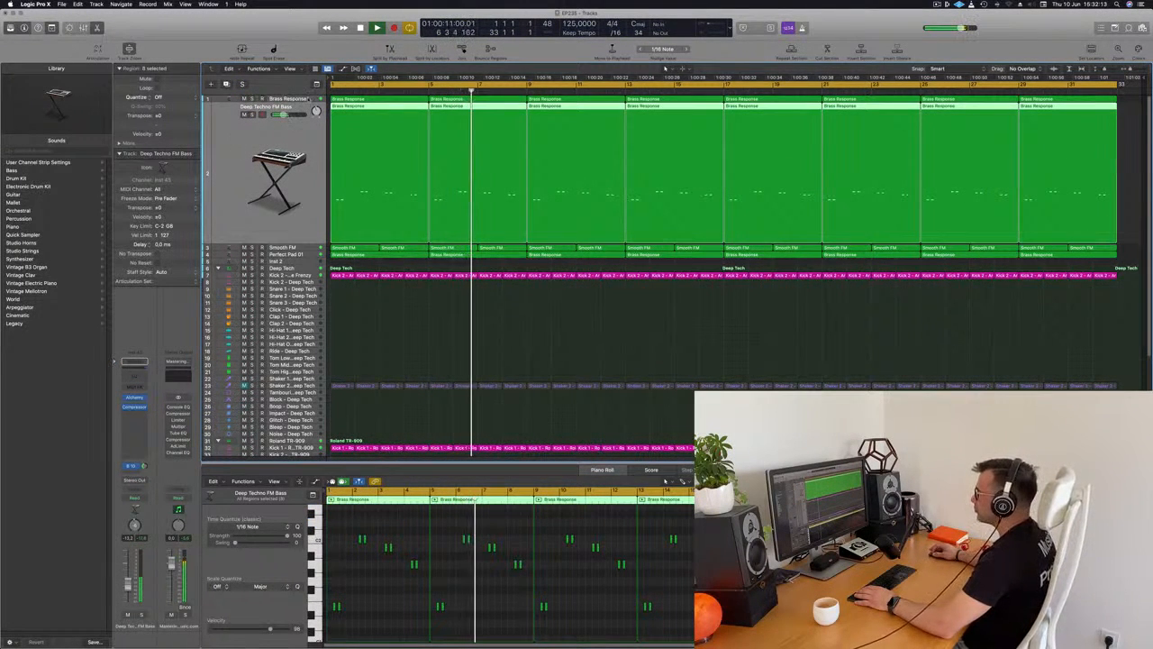
pyautogui.press('Up')
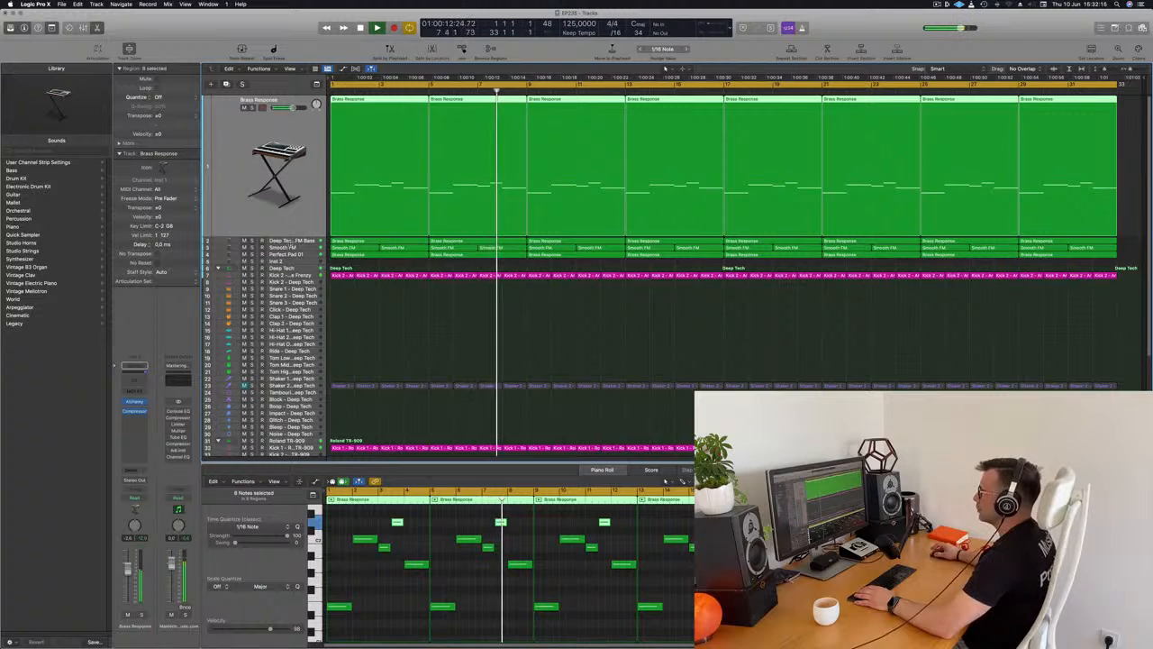
# Move the Smooth FM track below Inst 2 and audition it briefly in solo.
pyautogui.press('Down')
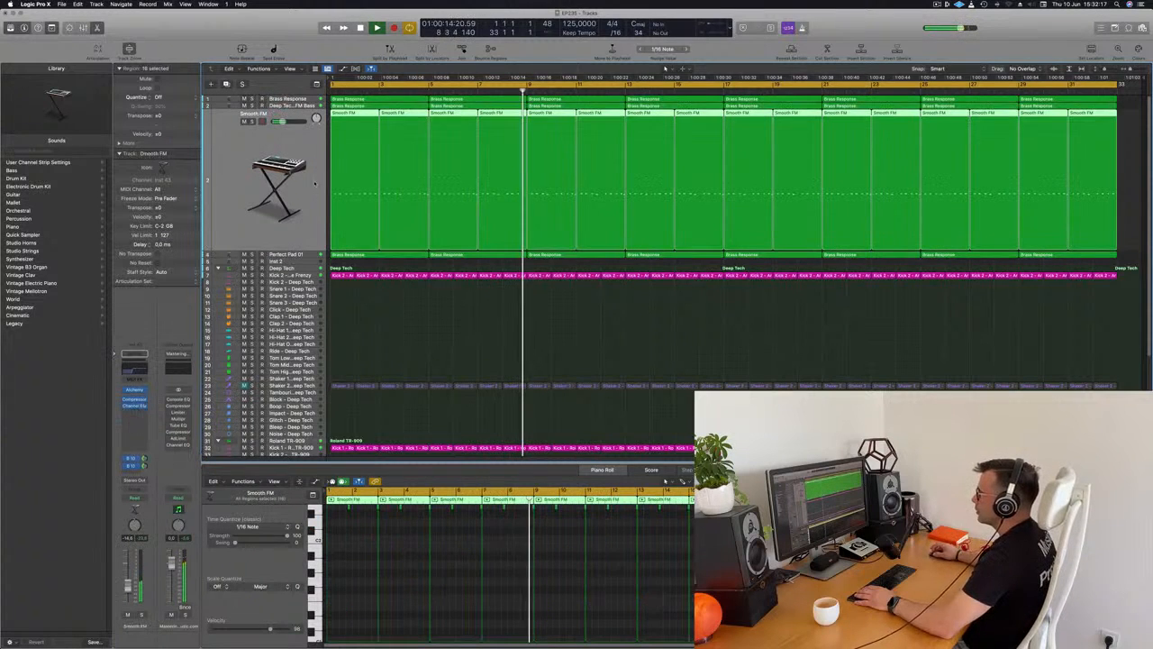
pyautogui.press('Down')
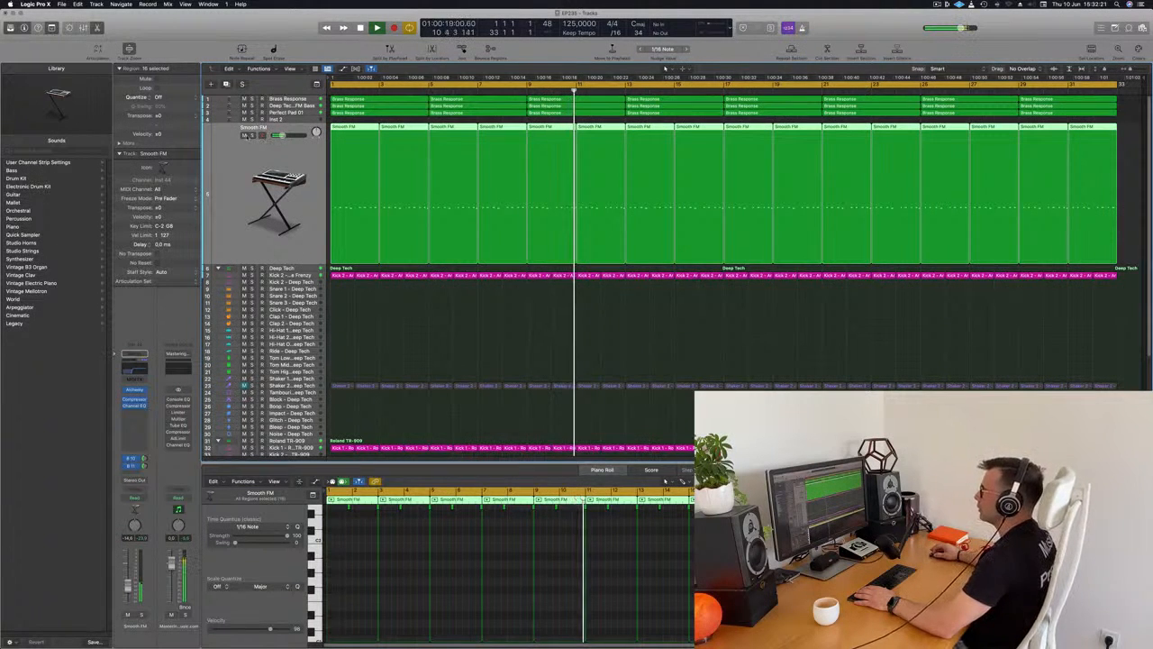
pyautogui.hotkey('ctrl', 's')
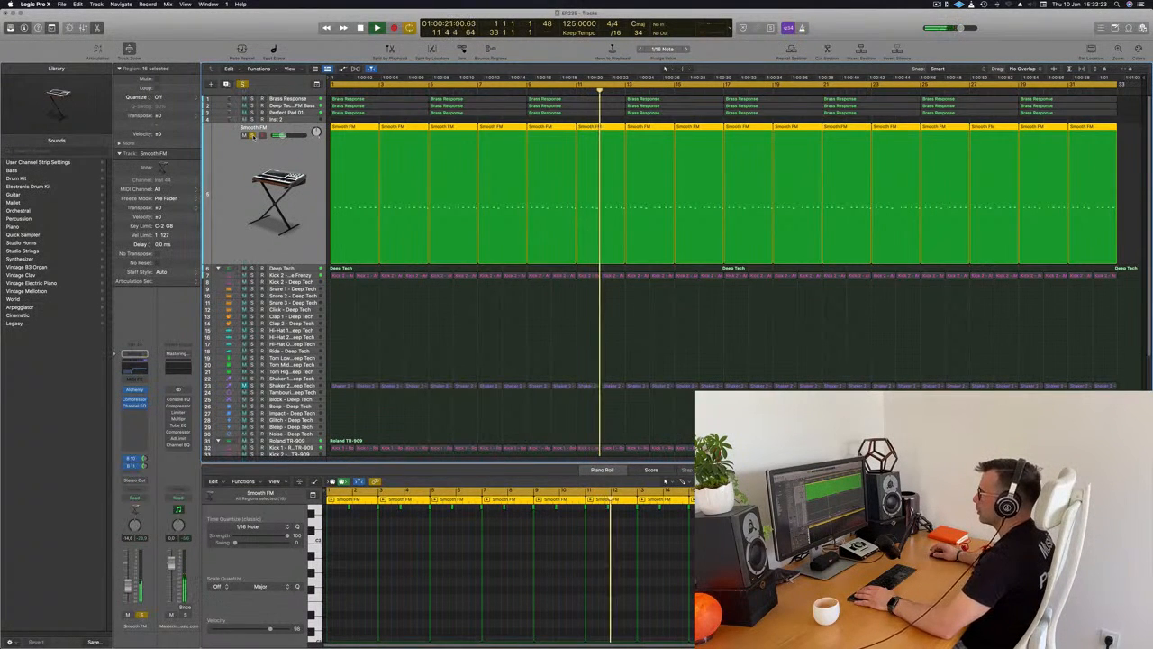
pyautogui.hotkey('ctrl', 's')
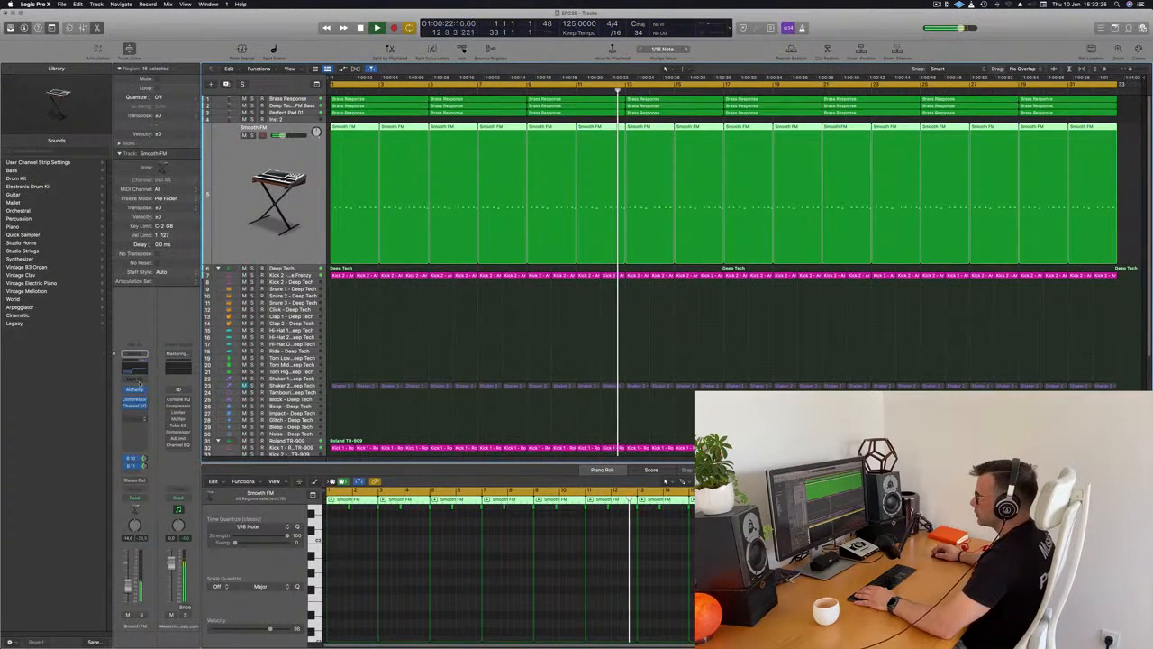
# Open the Smooth FM track's Alchemy instrument and adjust its Cutoff control during playback.
pyautogui.click(135, 389)
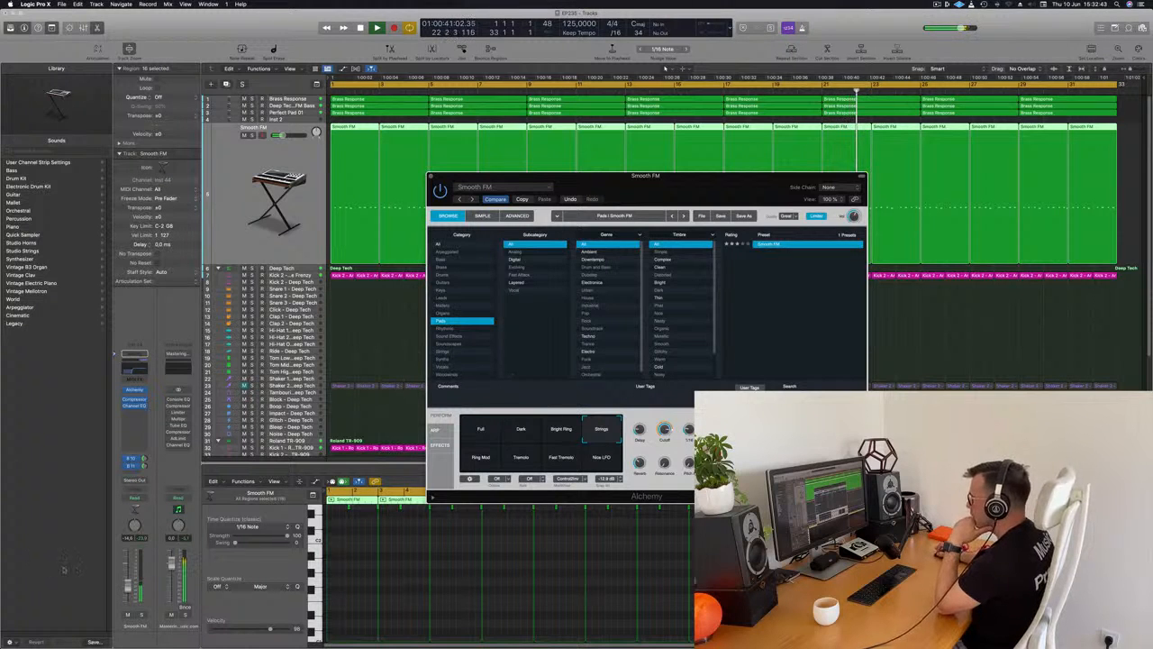
pyautogui.click(458, 486)
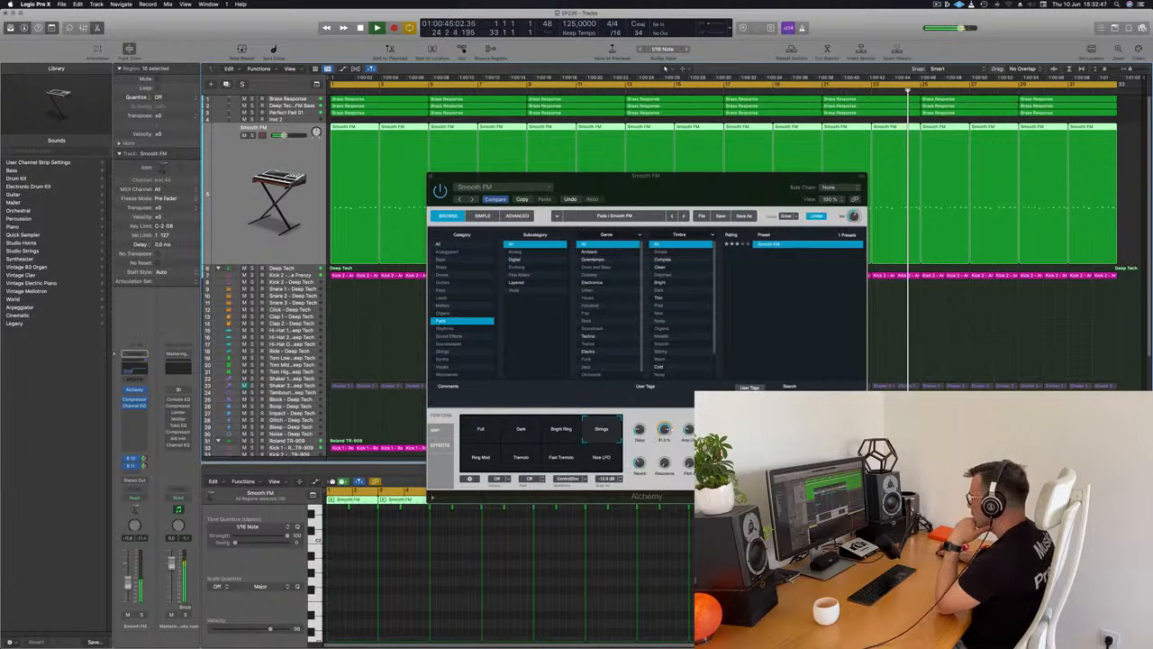
pyautogui.click(687, 433)
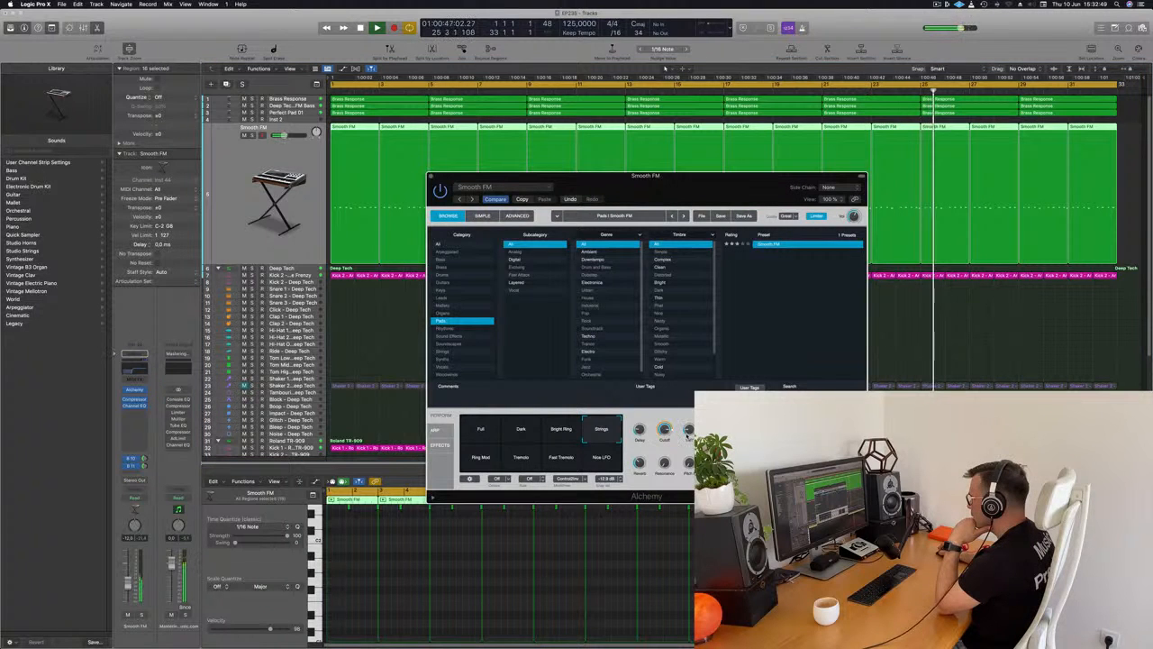
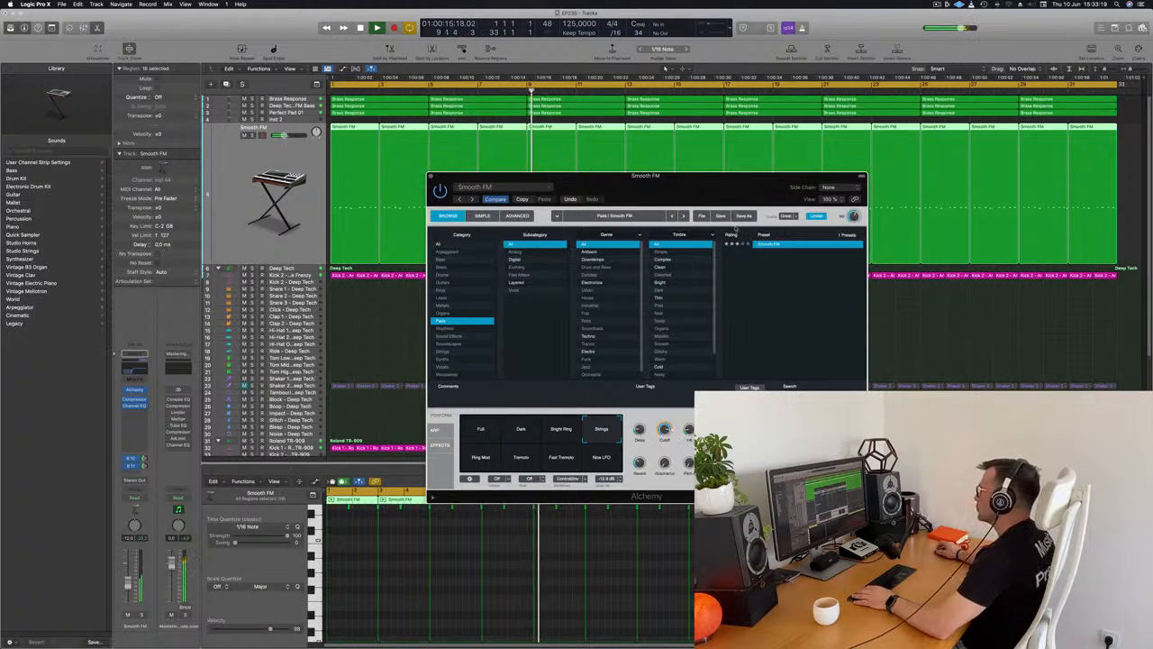
# Close the Smooth FM instrument window and listen to the arrangement from bar 1.
pyautogui.moveTo(774, 188); pyautogui.dragTo(543, 191)
pyautogui.press('Return')
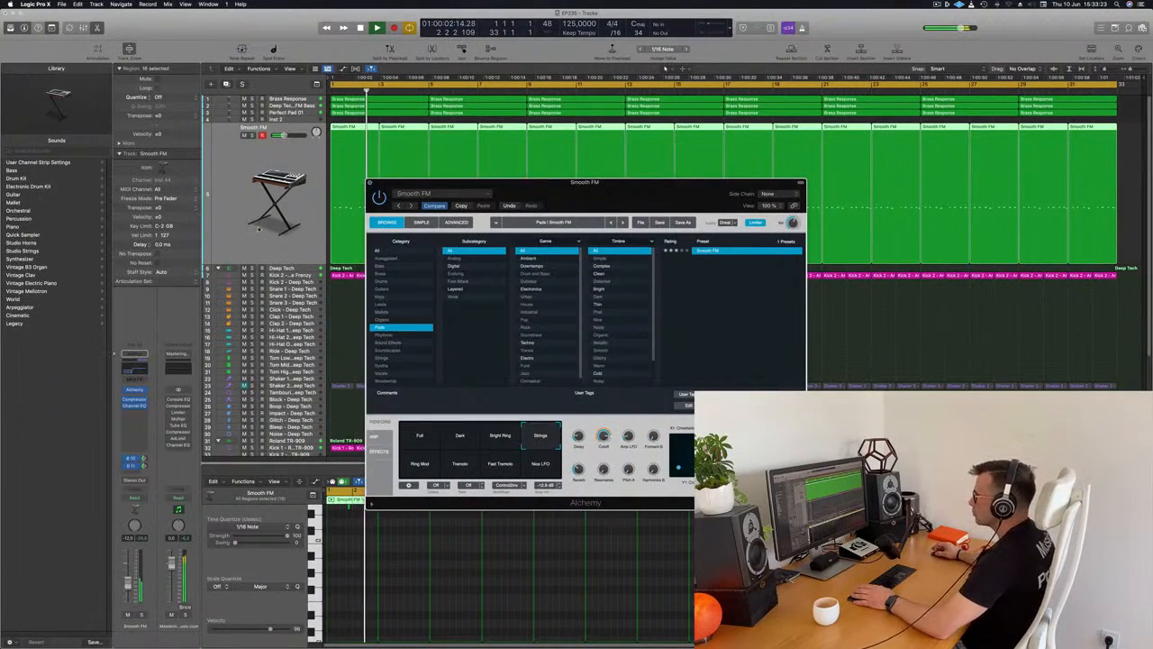
pyautogui.click(370, 183)
pyautogui.press('space')
pyautogui.press('Return')
pyautogui.press('space')
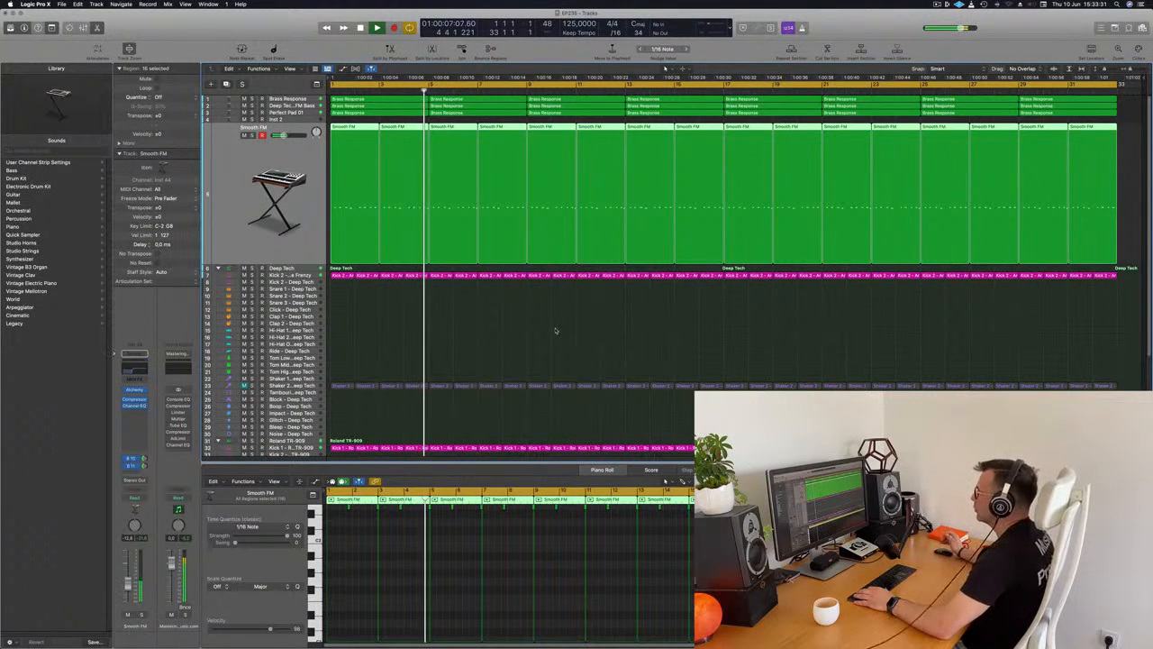
pyautogui.click(551, 328)
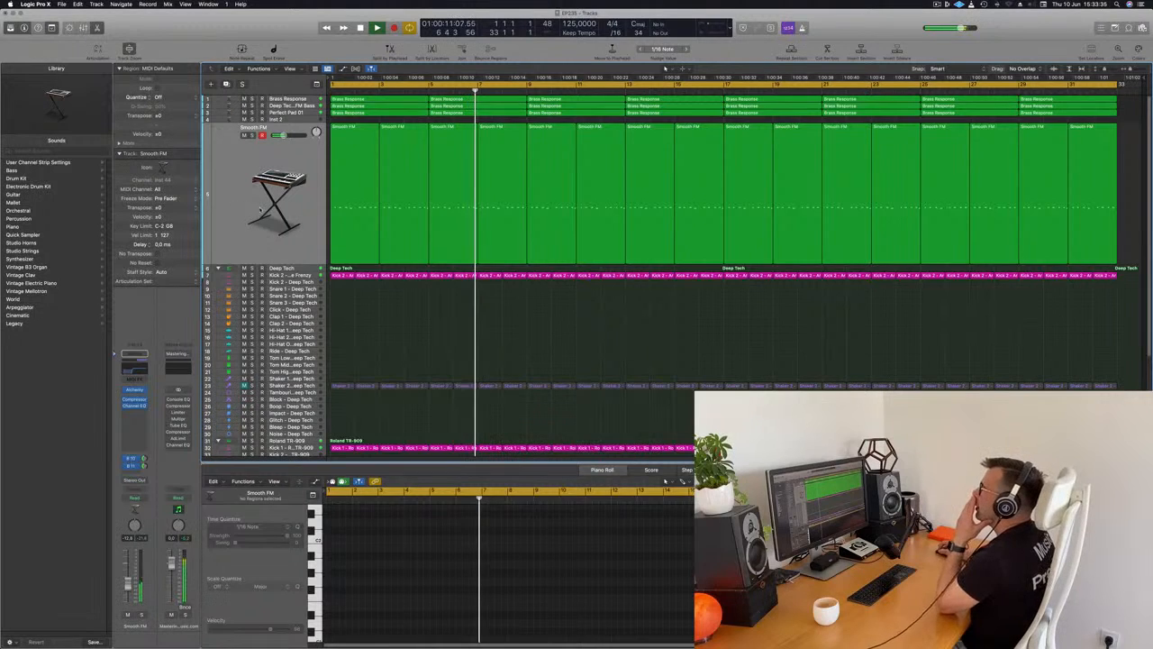
pyautogui.press('super+a')
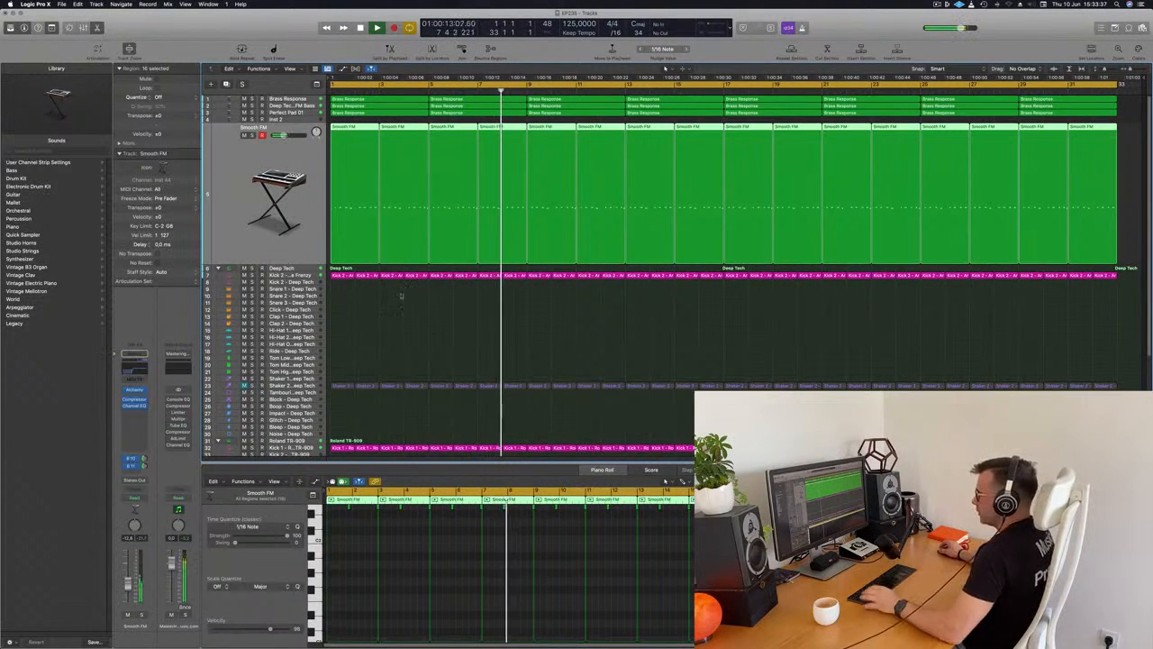
# Unmute the Shaker 2 - Deep Tech track and audition it with the arrangement from bar 1.
pyautogui.scroll(-1, 397, 295)
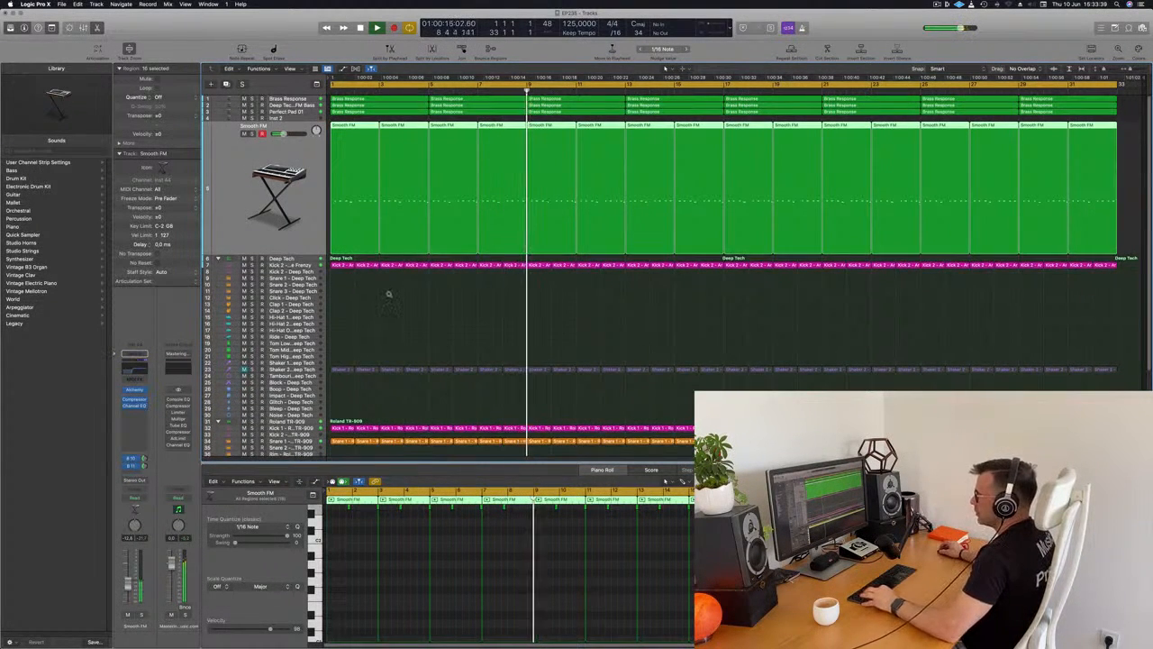
pyautogui.scroll(-1, 389, 295)
pyautogui.scroll(-1, 321, 291)
pyautogui.click(243, 349)
pyautogui.press('Return')
pyautogui.click(281, 349)
pyautogui.press('space')
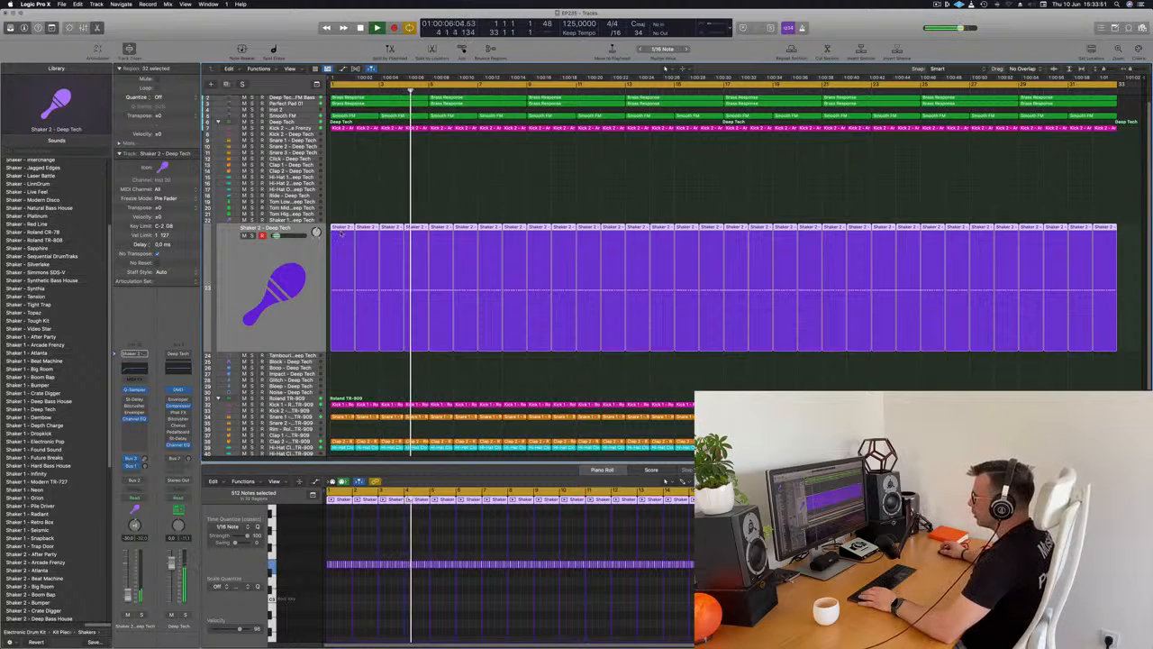
# Copy the first Shaker 2 region onto the Block - Deep Tech track at bar 1 and play it.
pyautogui.click(350, 218)
pyautogui.moveTo(344, 243); pyautogui.dragTo(339, 371)
pyautogui.press('Return')
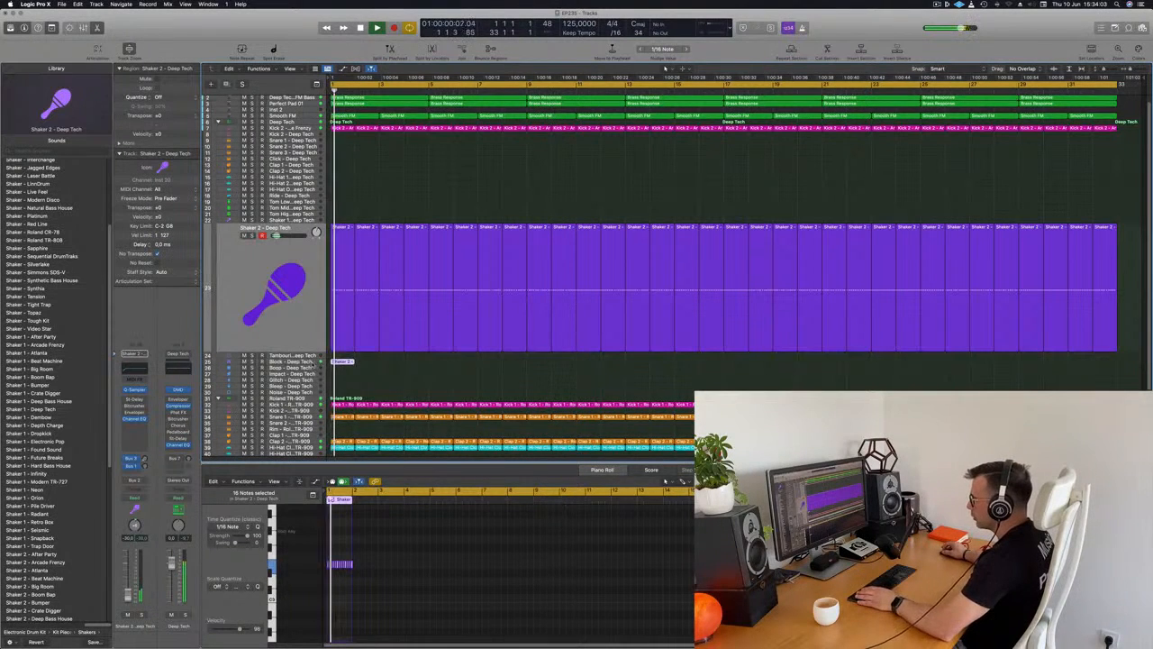
pyautogui.click(372, 362)
pyautogui.press('space')
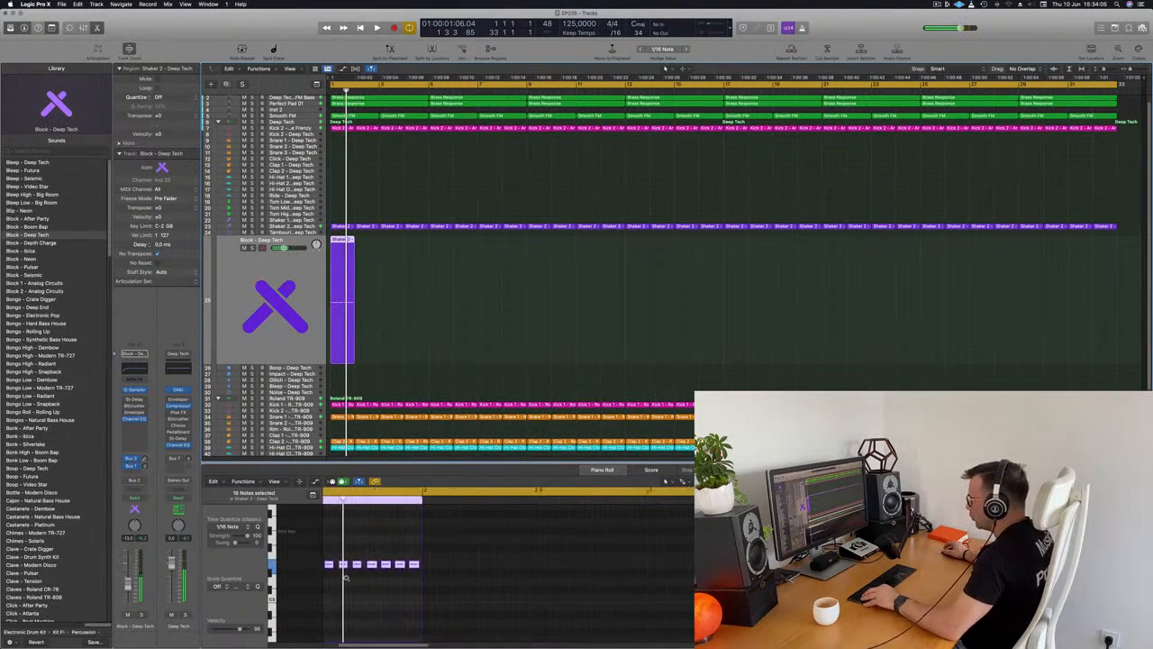
# Delete the third and fourth sixteenth notes of beat 1 in the Block region and play the pattern.
pyautogui.scroll(8, 346, 577)
pyautogui.scroll(-2, 348, 576)
pyautogui.hscroll(-5, 393, 590)
pyautogui.scroll(-3, 394, 587)
pyautogui.press('space')
pyautogui.press('space')
pyautogui.press('space')
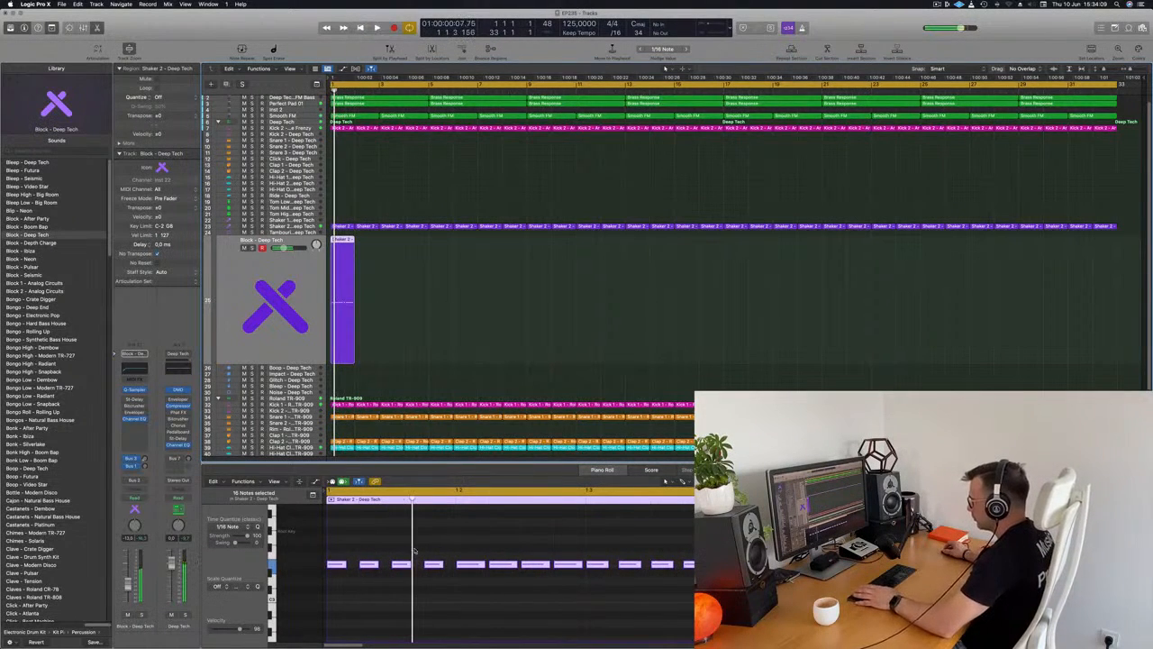
pyautogui.moveTo(405, 555); pyautogui.dragTo(431, 580)
pyautogui.press('Delete')
# Delete the first two notes of beat 2 and all of beat 3's notes in the Block region, auditioning the pattern.
pyautogui.press('space')
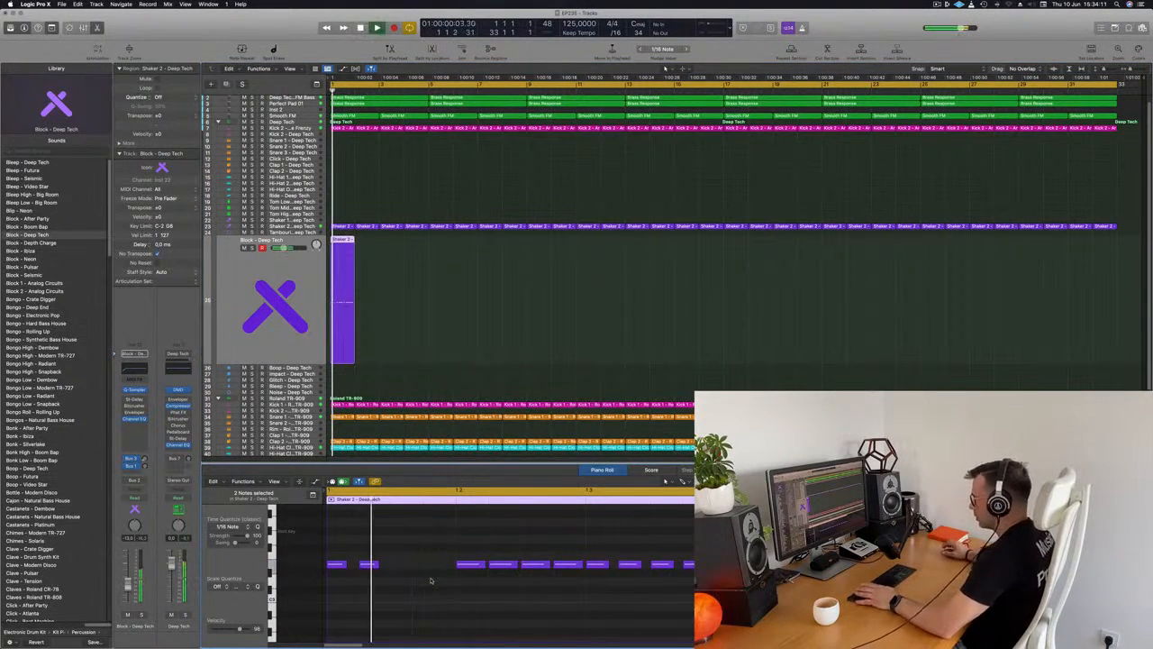
pyautogui.press('space')
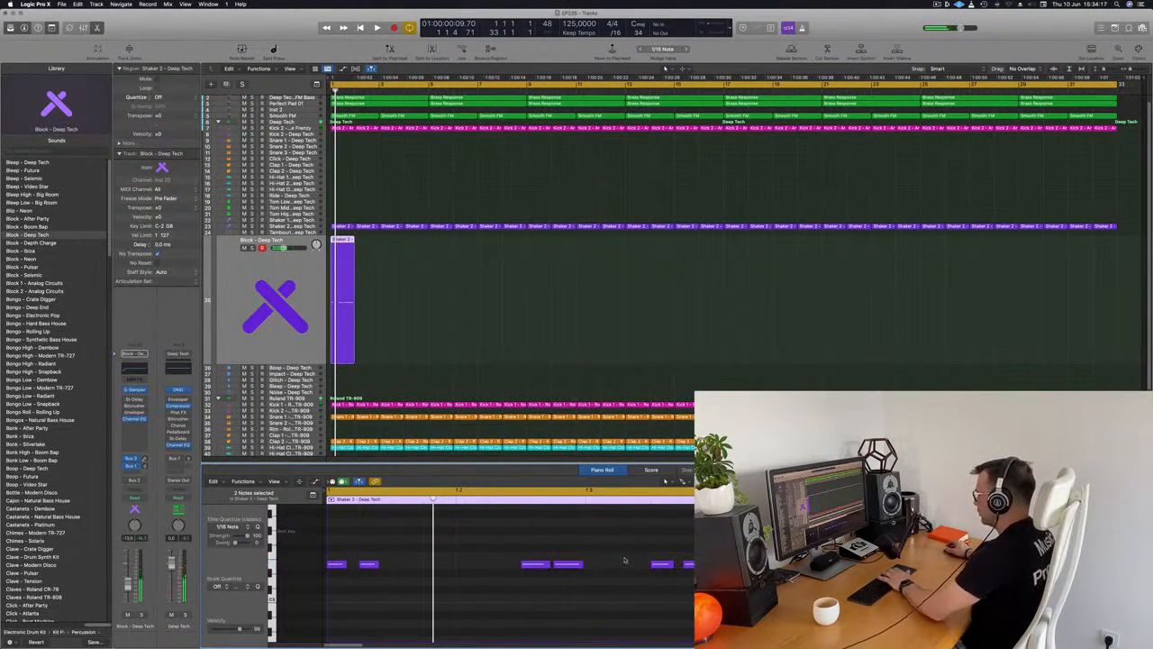
pyautogui.press('space')
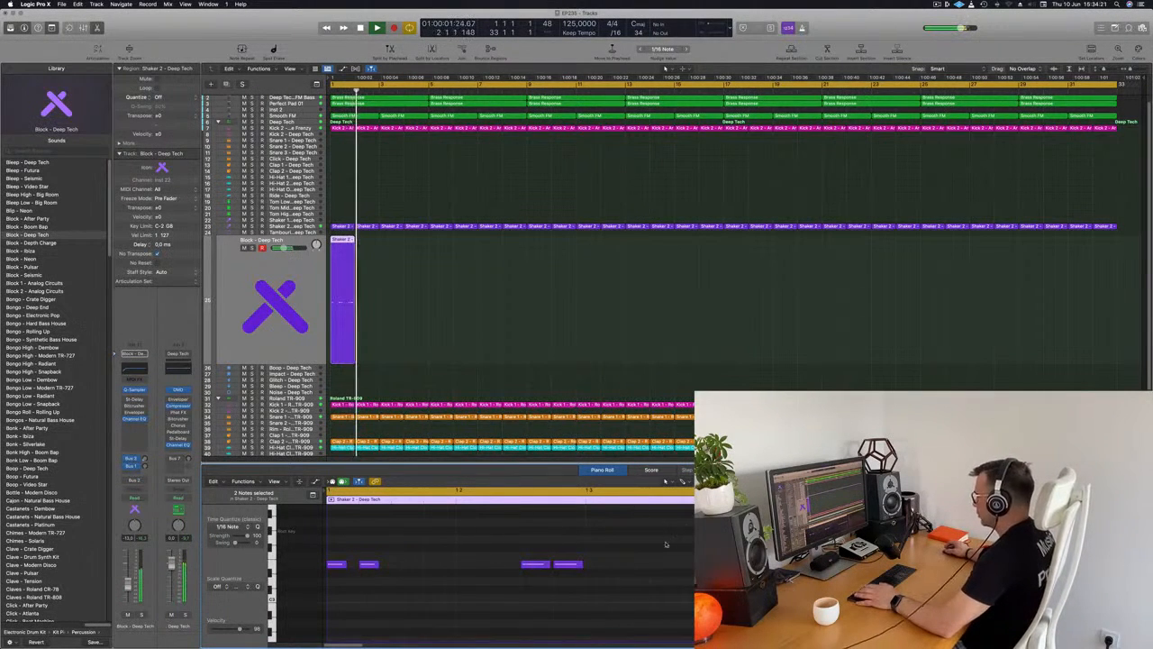
pyautogui.press('space')
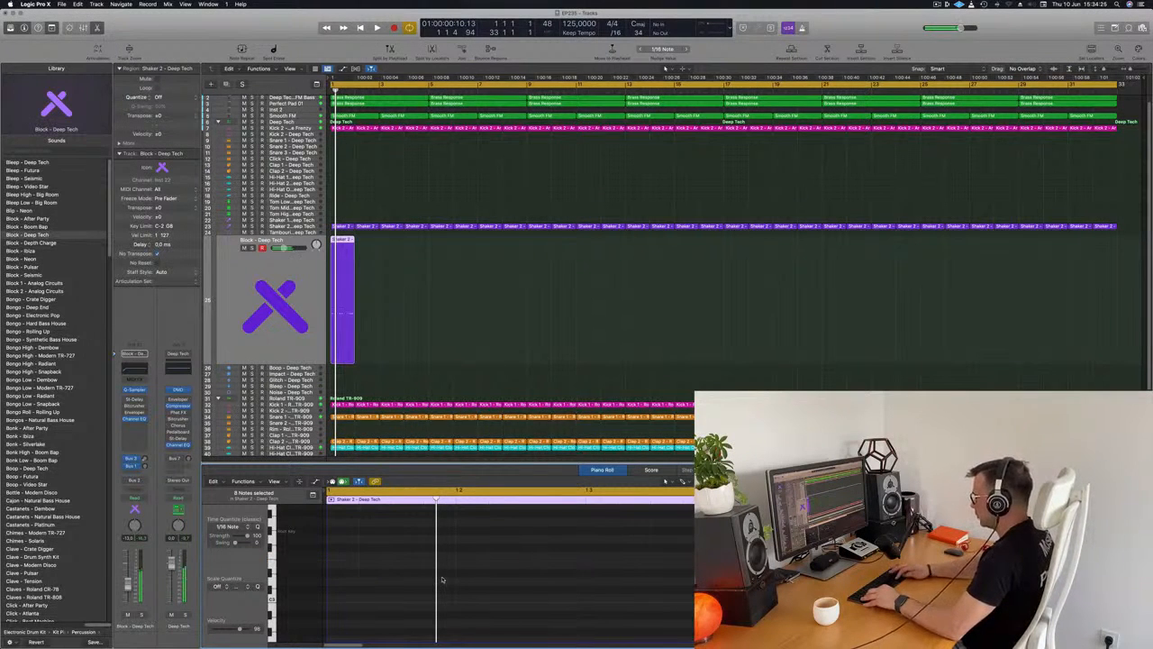
pyautogui.press('space')
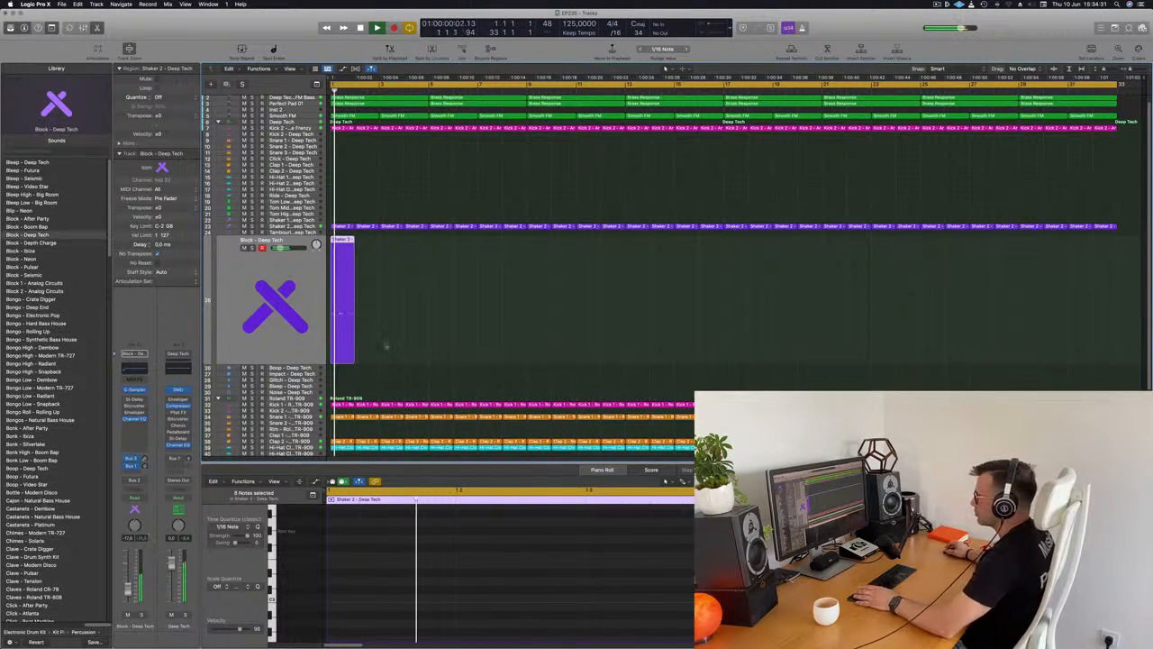
pyautogui.scroll(-5, 449, 556)
pyautogui.scroll(-2, 451, 557)
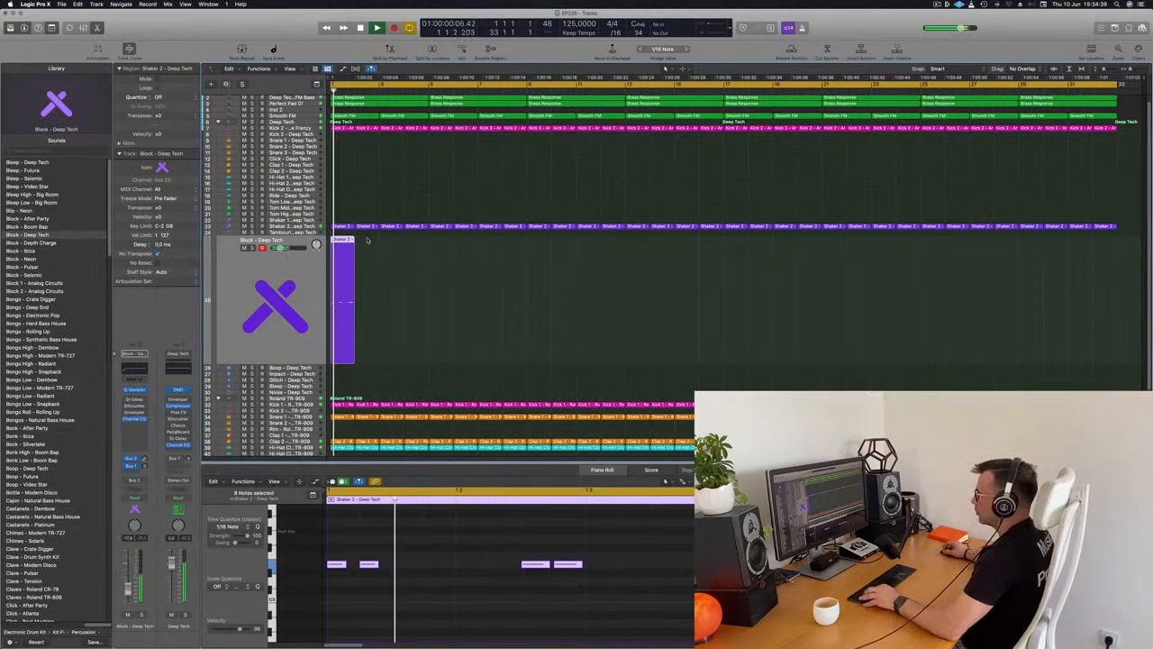
# Copy the Block region to bar 3 and audition the two regions together.
pyautogui.moveTo(343, 250); pyautogui.dragTo(393, 251)
pyautogui.press('space')
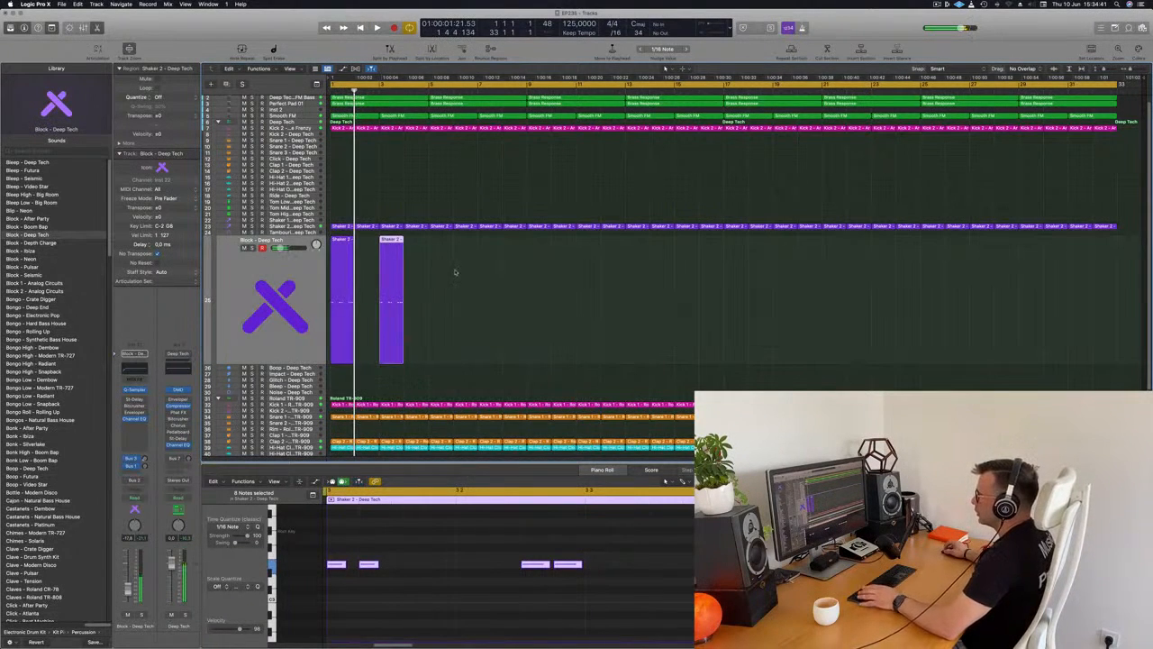
pyautogui.press('space')
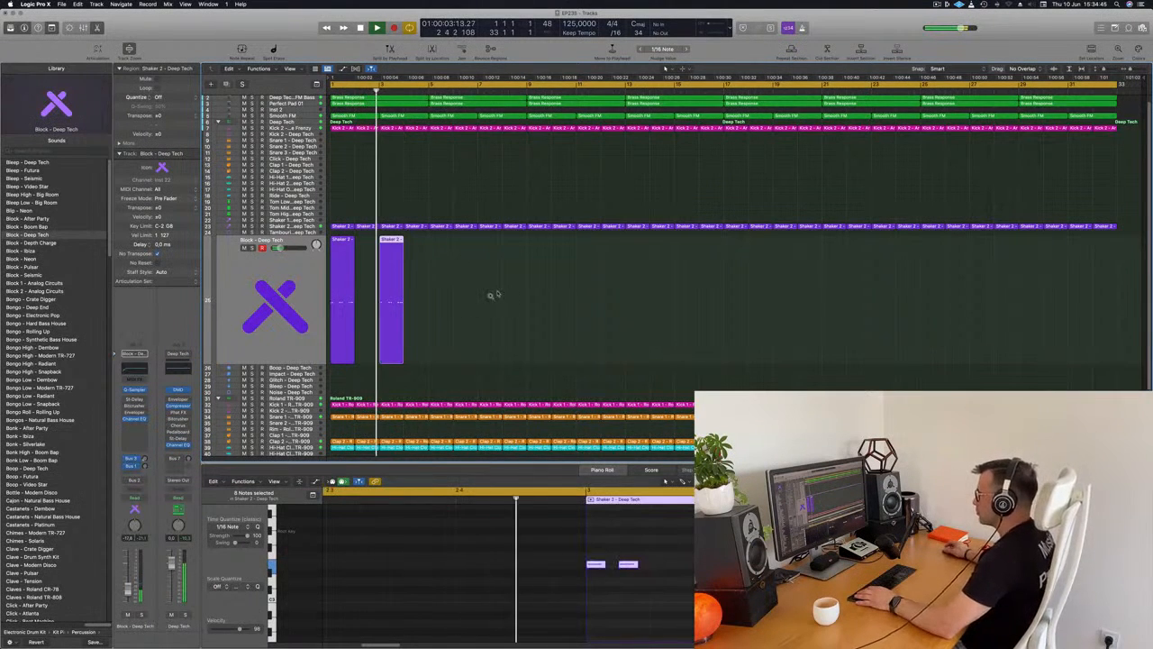
pyautogui.click(387, 315)
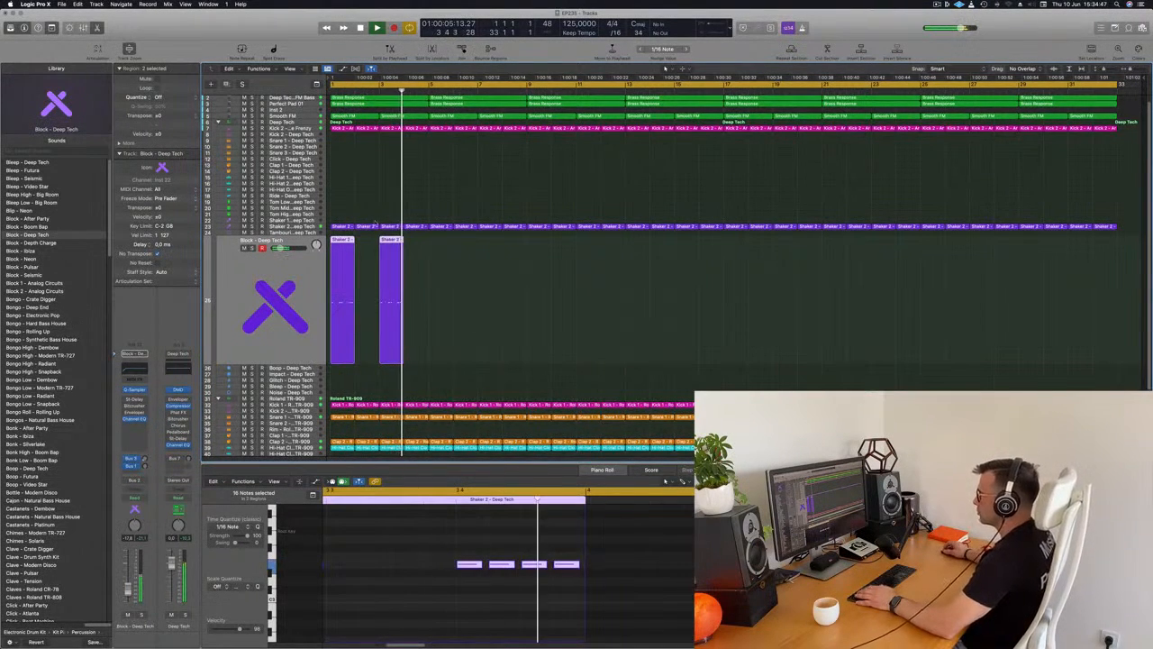
pyautogui.moveTo(500, 278); pyautogui.dragTo(389, 315)
pyautogui.press('Return')
pyautogui.click(394, 241)
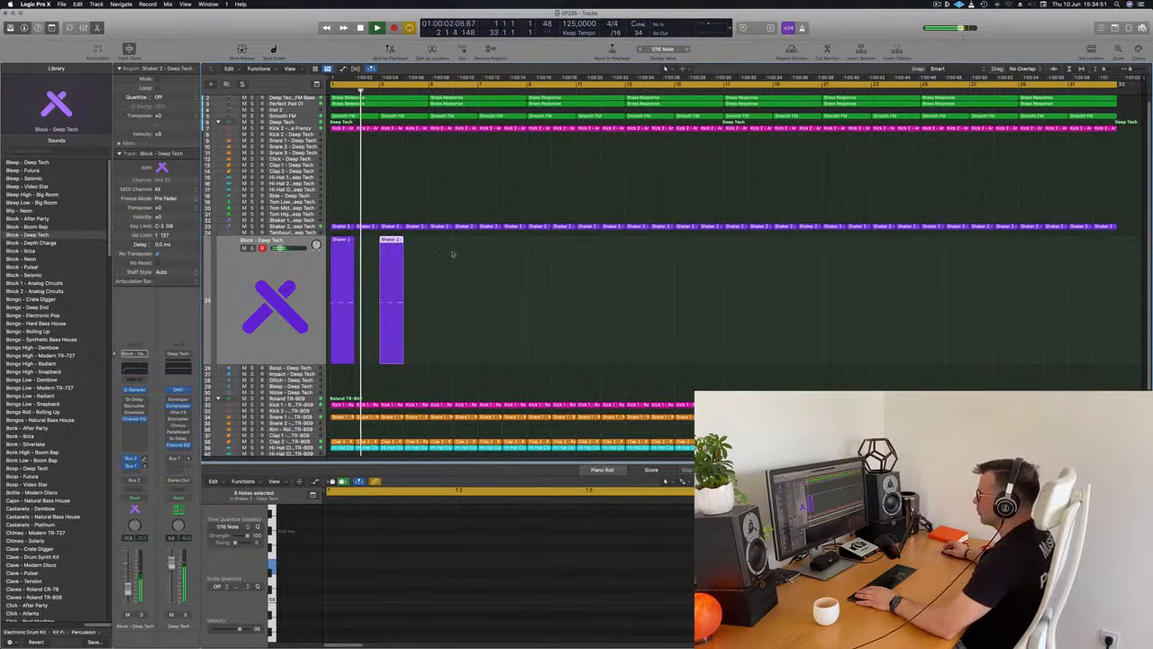
# Move the Block copy to bar 5 and duplicate the pair so a region starts every four bars through bar 29.
pyautogui.moveTo(380, 253); pyautogui.dragTo(424, 262)
pyautogui.moveTo(531, 296); pyautogui.dragTo(311, 321)
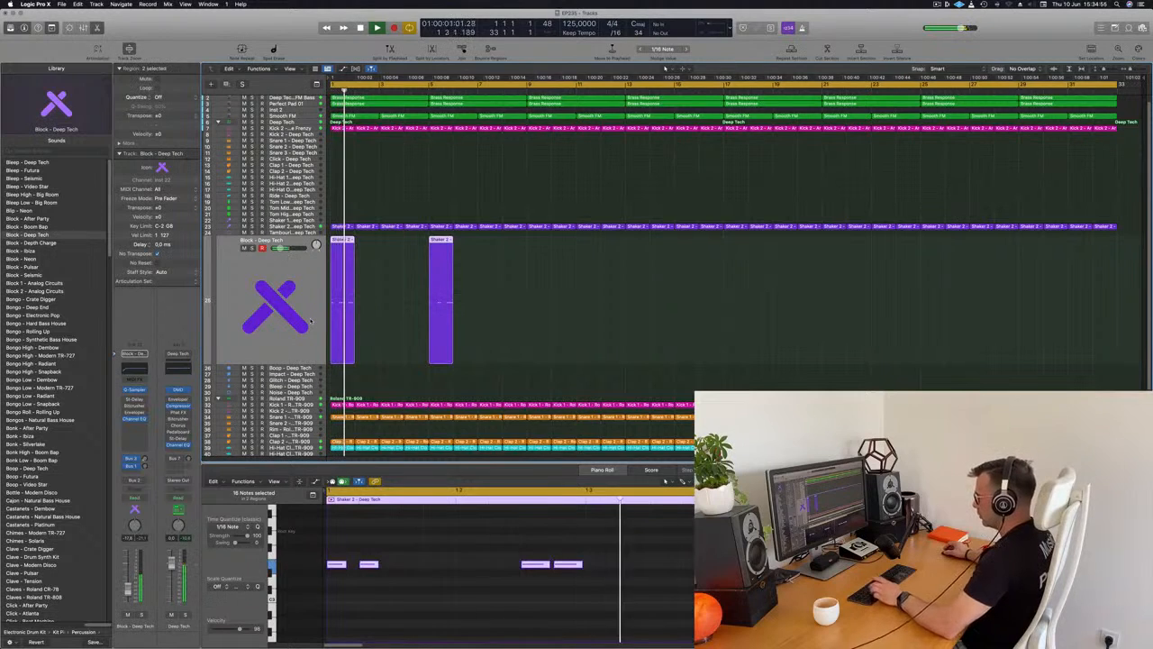
pyautogui.press('super+r')
pyautogui.moveTo(463, 239); pyautogui.dragTo(537, 240)
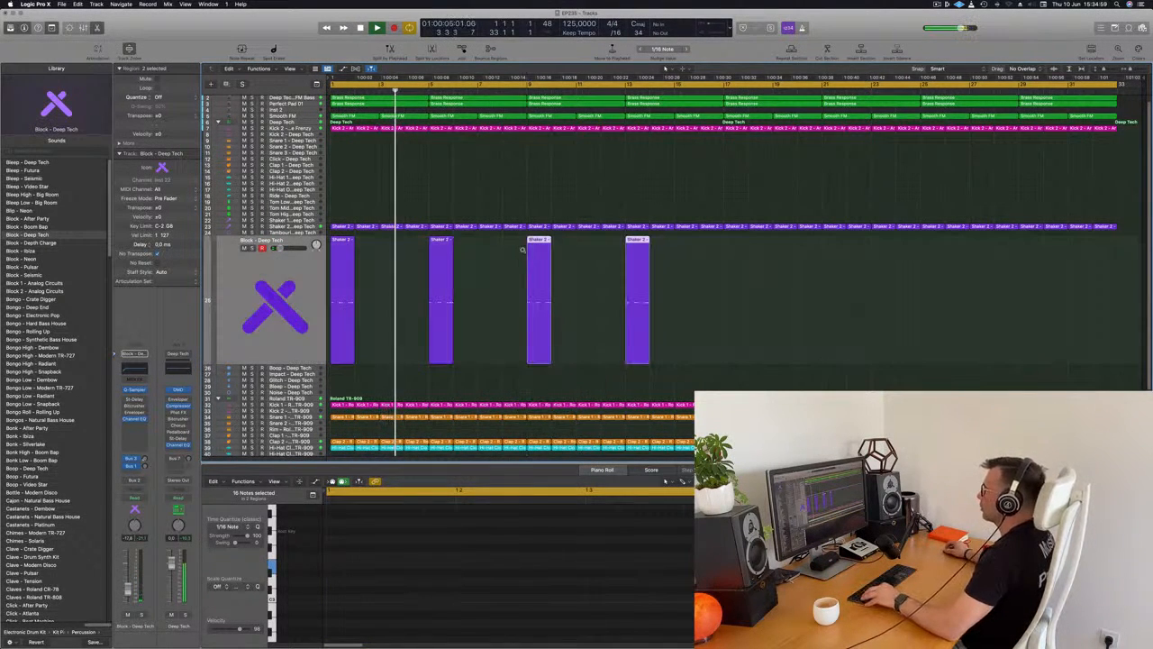
pyautogui.moveTo(798, 307); pyautogui.dragTo(337, 321)
pyautogui.press('Return')
pyautogui.moveTo(349, 252); pyautogui.dragTo(737, 255)
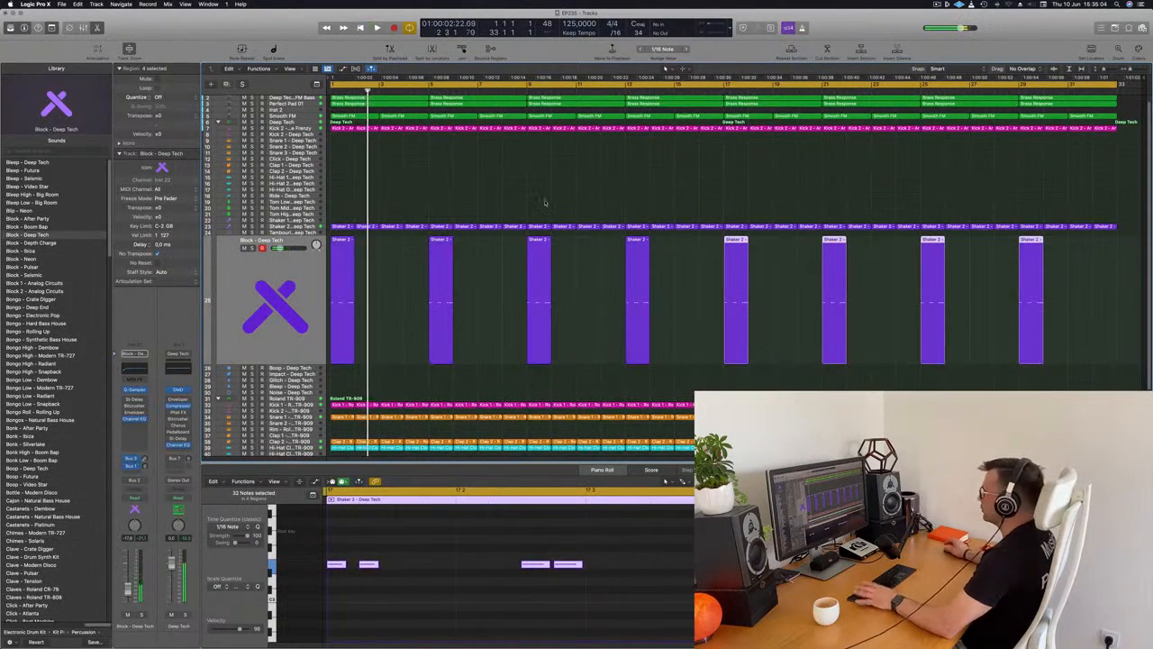
pyautogui.click(487, 185)
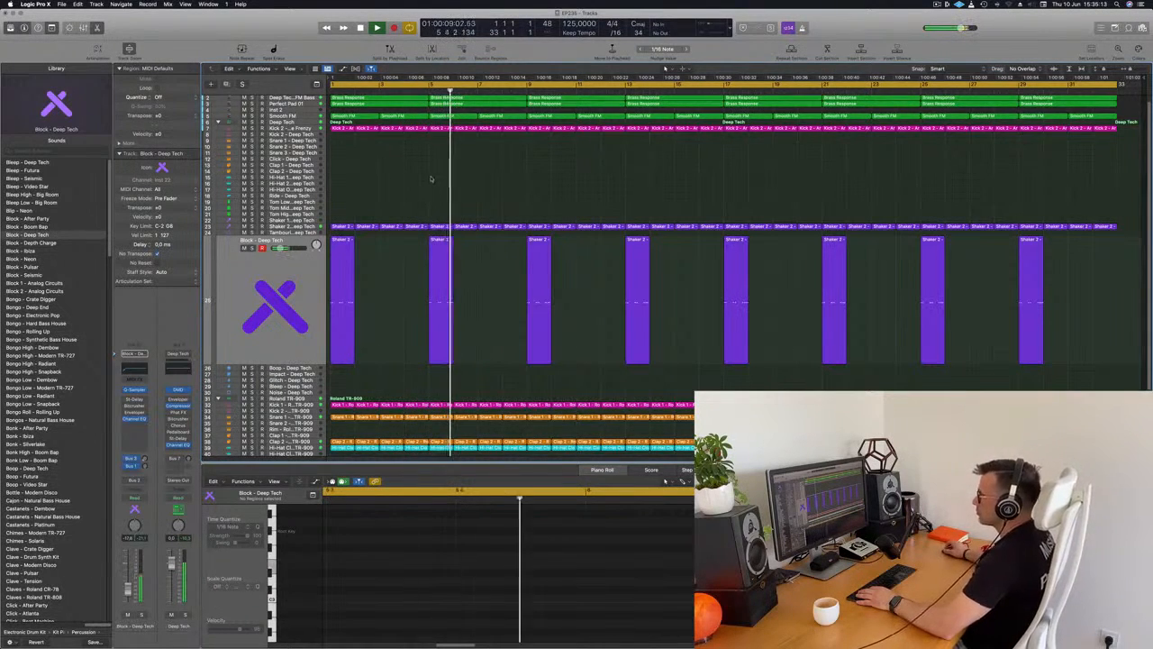
# Copy the first Block region onto the Boop - Deep Tech track at bar 2 and play it with its notes in view.
pyautogui.scroll(-2, 370, 194)
pyautogui.click(342, 225)
pyautogui.moveTo(342, 226); pyautogui.dragTo(367, 359)
pyautogui.press('space')
pyautogui.hscroll(-3, 543, 525)
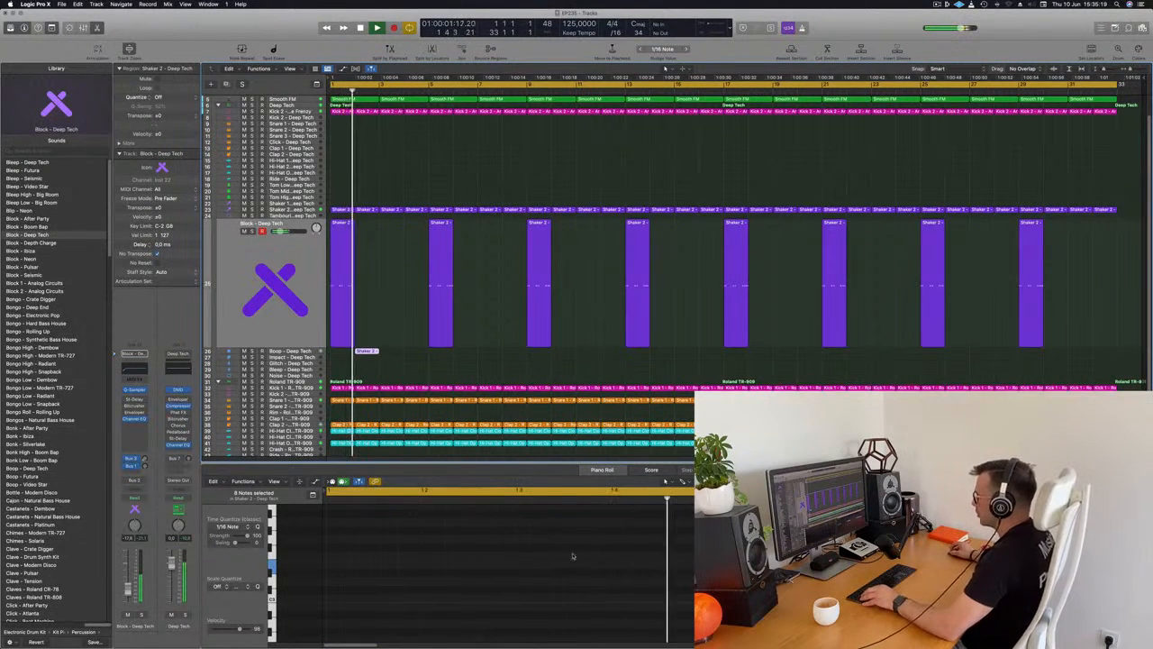
pyautogui.hscroll(-2, 653, 589)
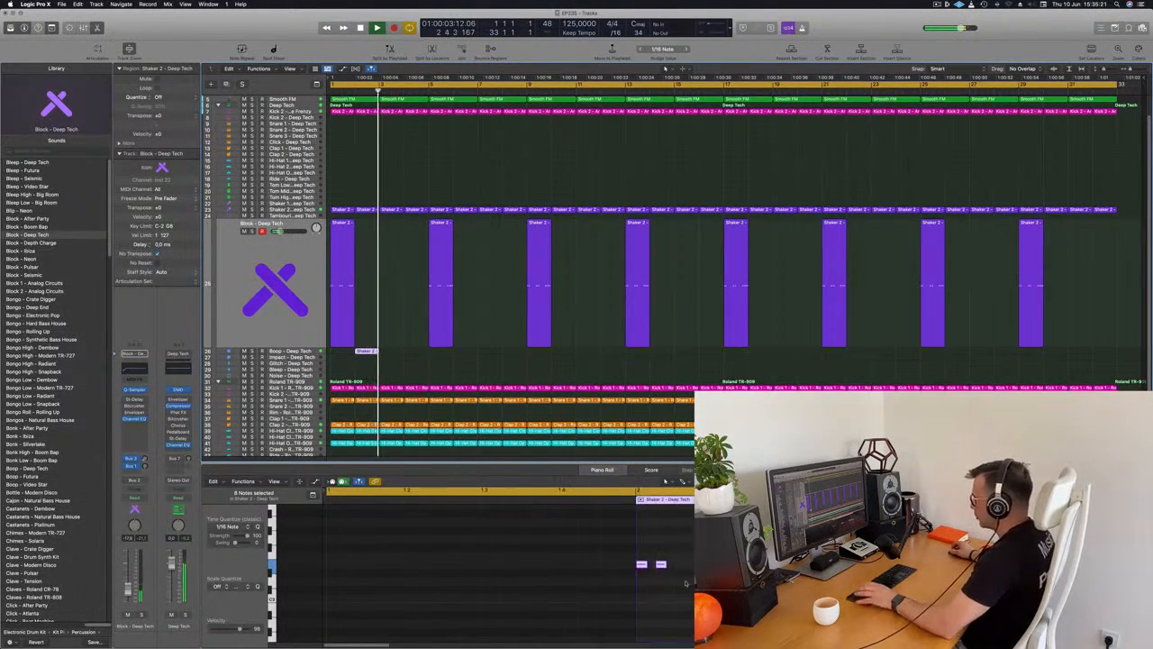
pyautogui.click(653, 588)
pyautogui.scroll(-2, 653, 588)
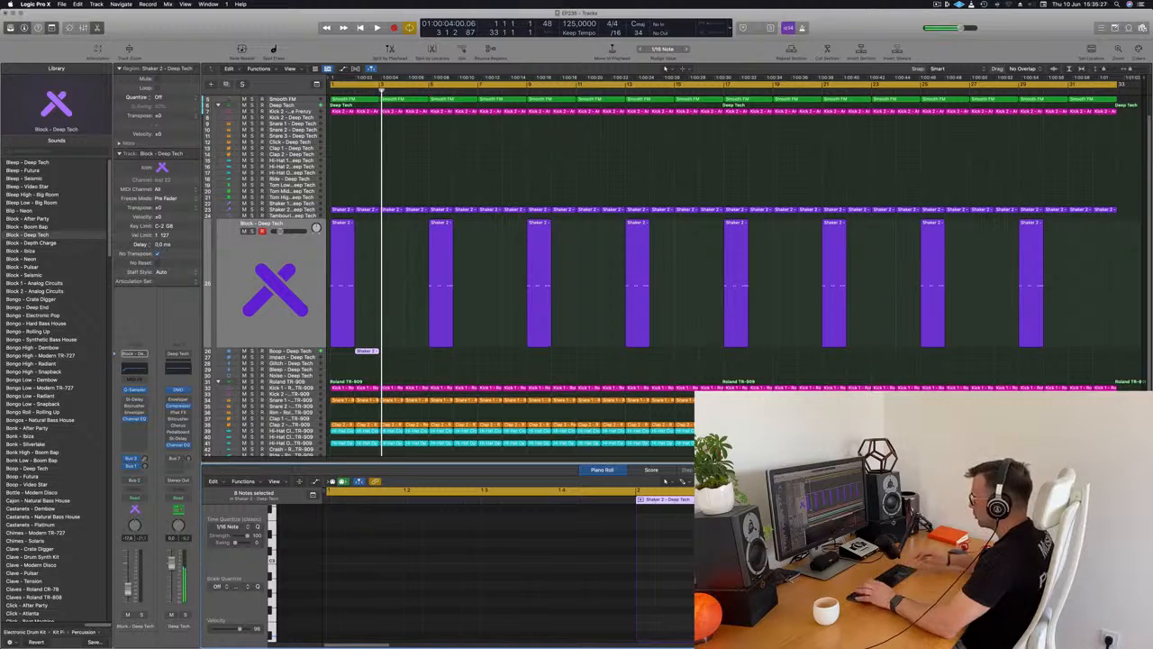
# On the Boop track, thin the bar 2 region to the first two notes of beats 1 and 4 and audition it.
pyautogui.press('space')
pyautogui.scroll(-2, 434, 332)
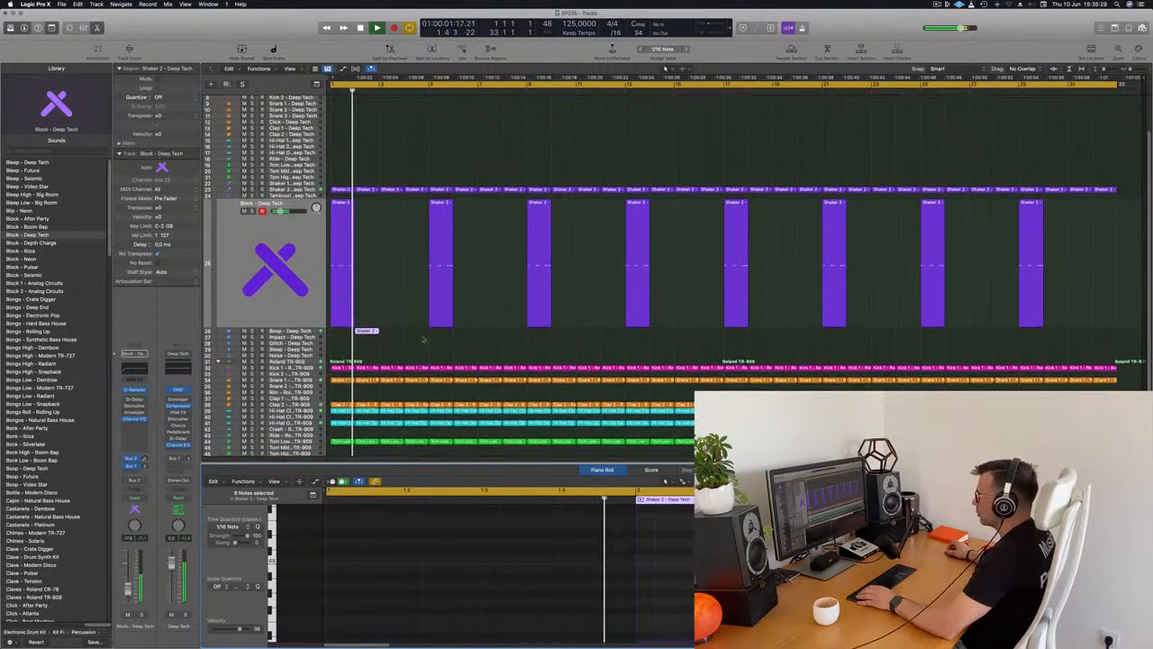
pyautogui.press('Down')
pyautogui.press('Return')
pyautogui.press('space')
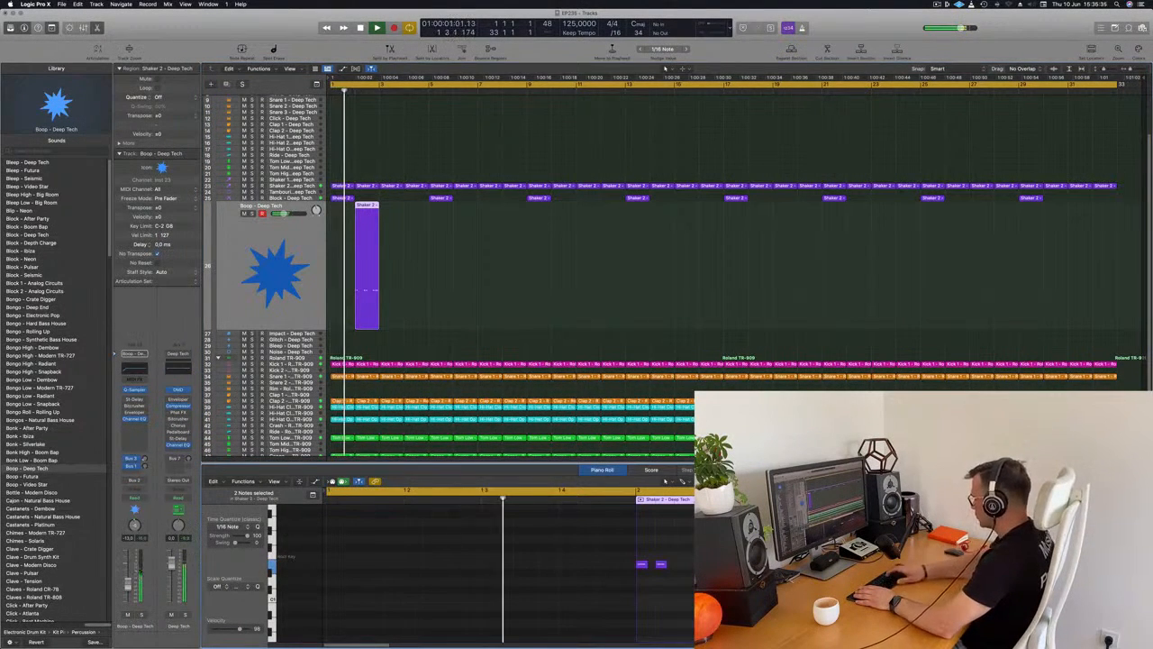
pyautogui.press('Return')
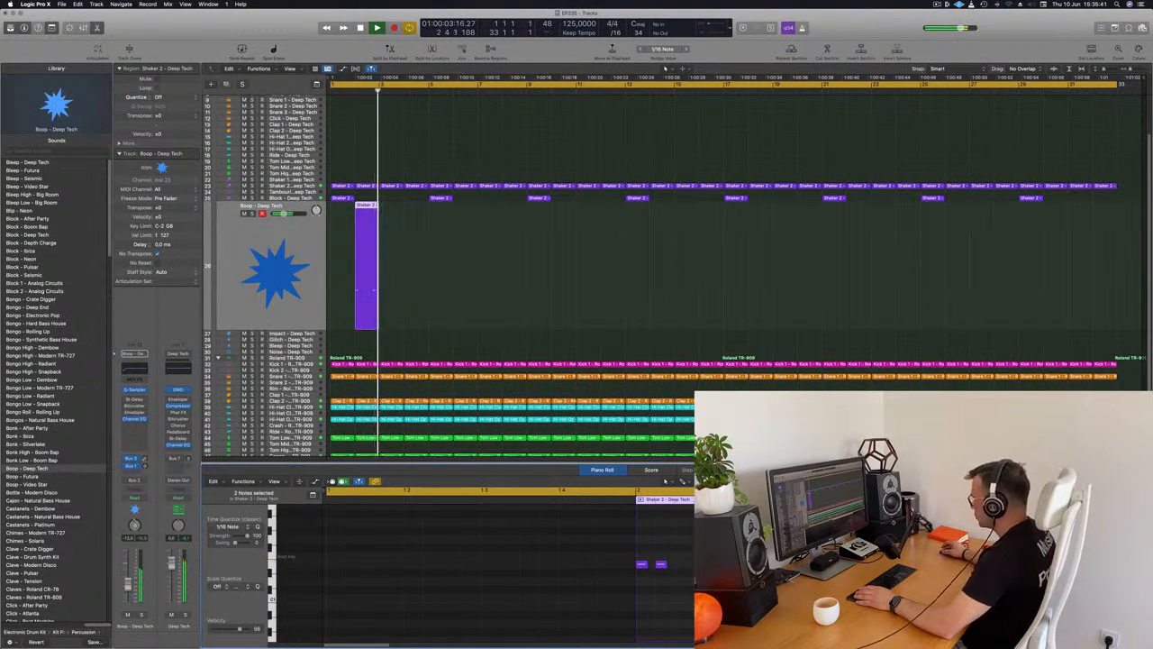
# Duplicate the Boop region to every second bar from bar 4 through bar 32 and play from bar 1.
pyautogui.moveTo(373, 214); pyautogui.dragTo(345, 238)
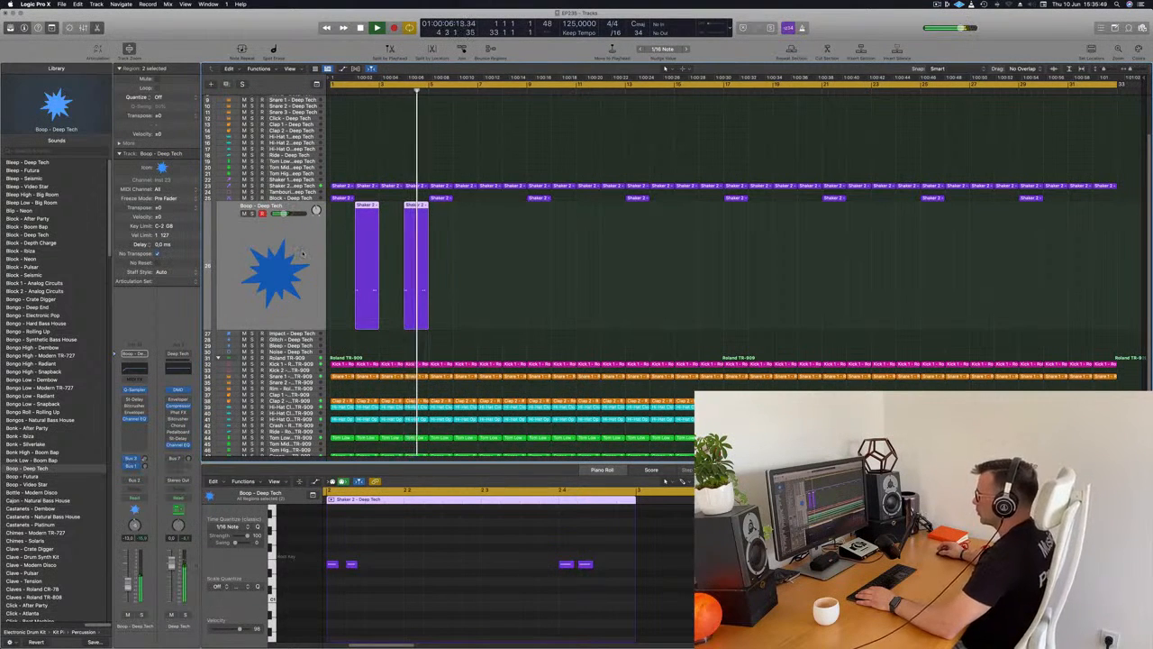
pyautogui.press('space')
pyautogui.moveTo(369, 210); pyautogui.dragTo(459, 214)
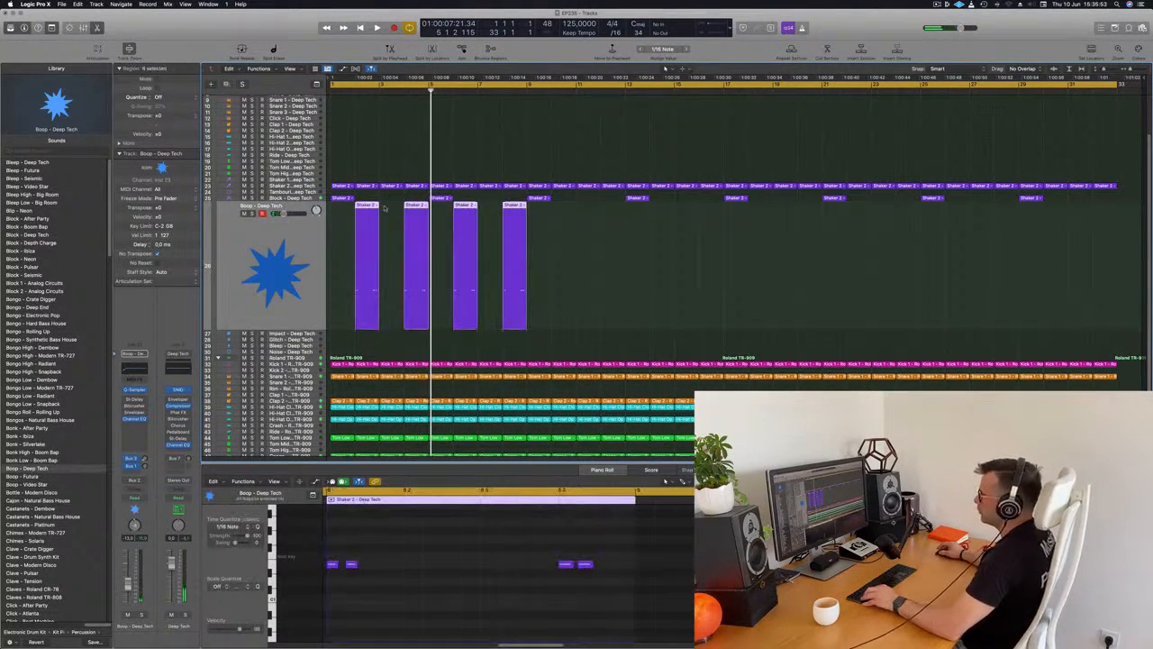
pyautogui.moveTo(364, 216); pyautogui.dragTo(957, 219)
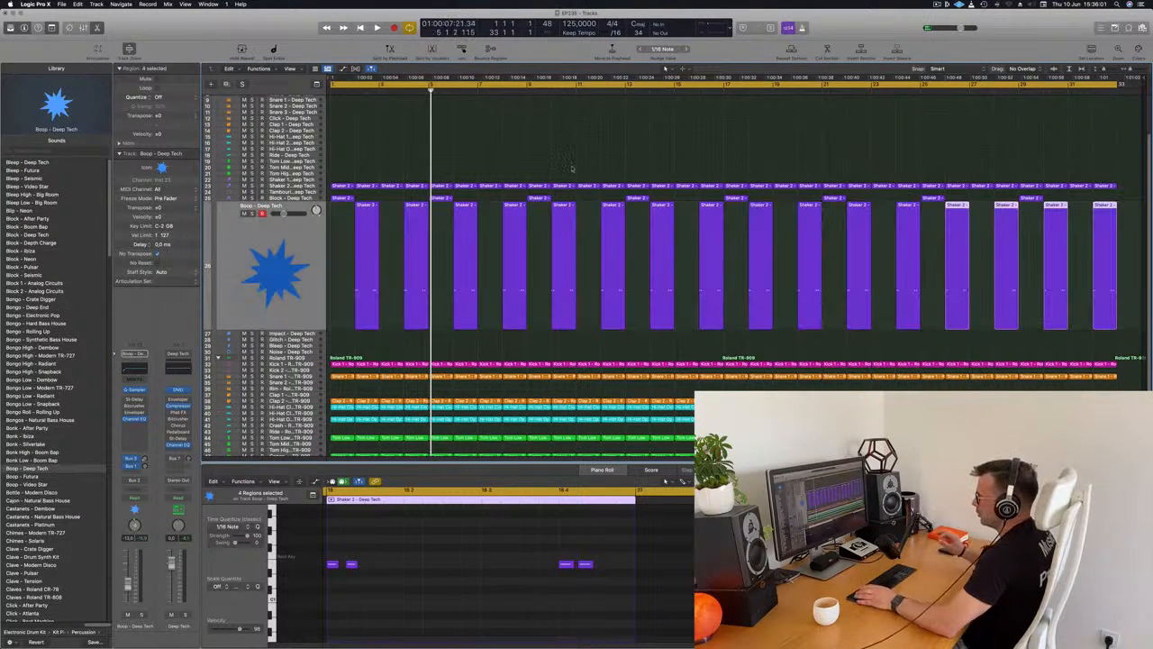
pyautogui.press('space')
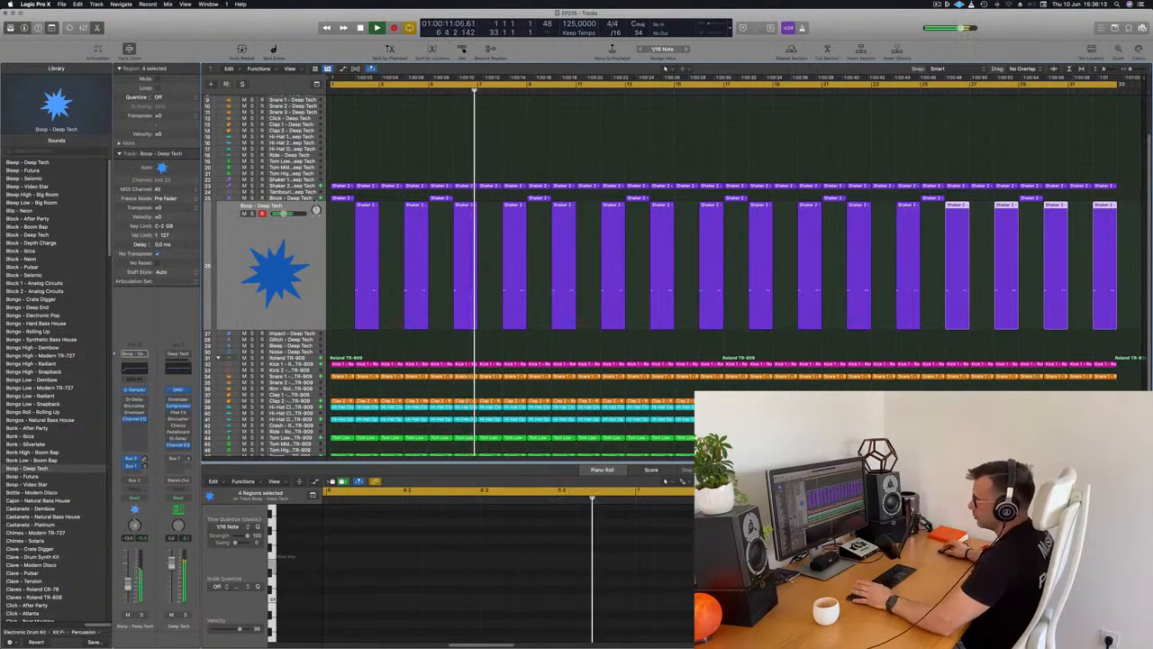
pyautogui.press('Return')
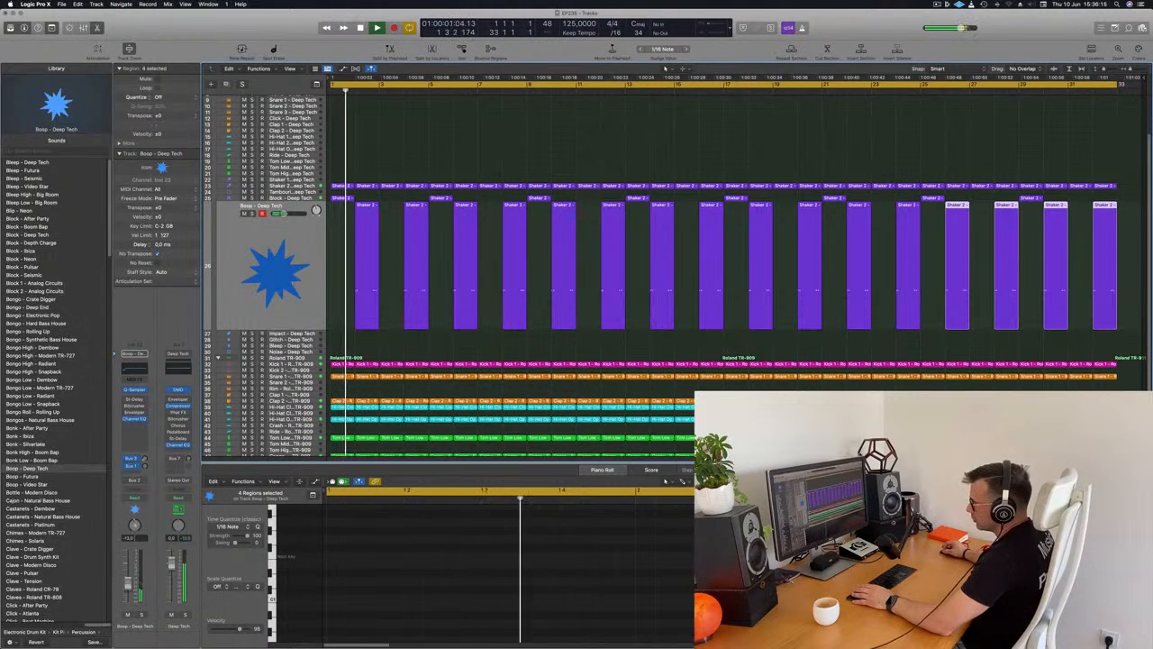
# Boost the Boop track's low shelf at 75 Hz by 7.3 dB in its Channel EQ while auditioning it.
pyautogui.press('space')
pyautogui.click(134, 370)
pyautogui.press('space')
pyautogui.press('space')
pyautogui.click(401, 147)
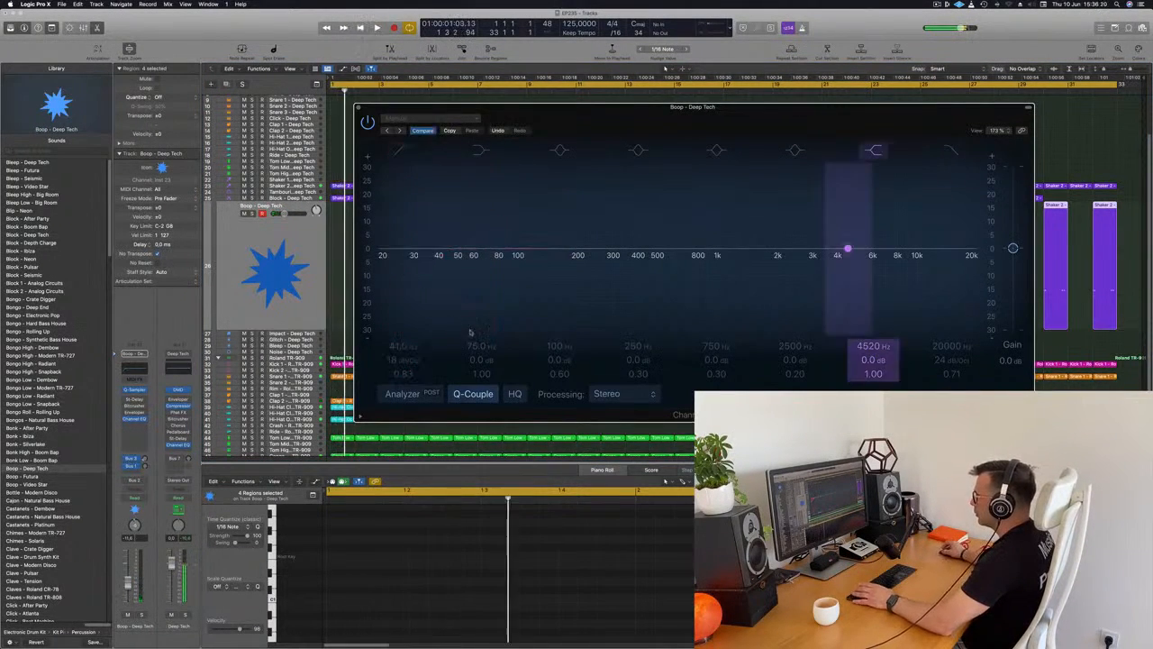
pyautogui.click(480, 150)
pyautogui.moveTo(480, 367); pyautogui.dragTo(481, 359)
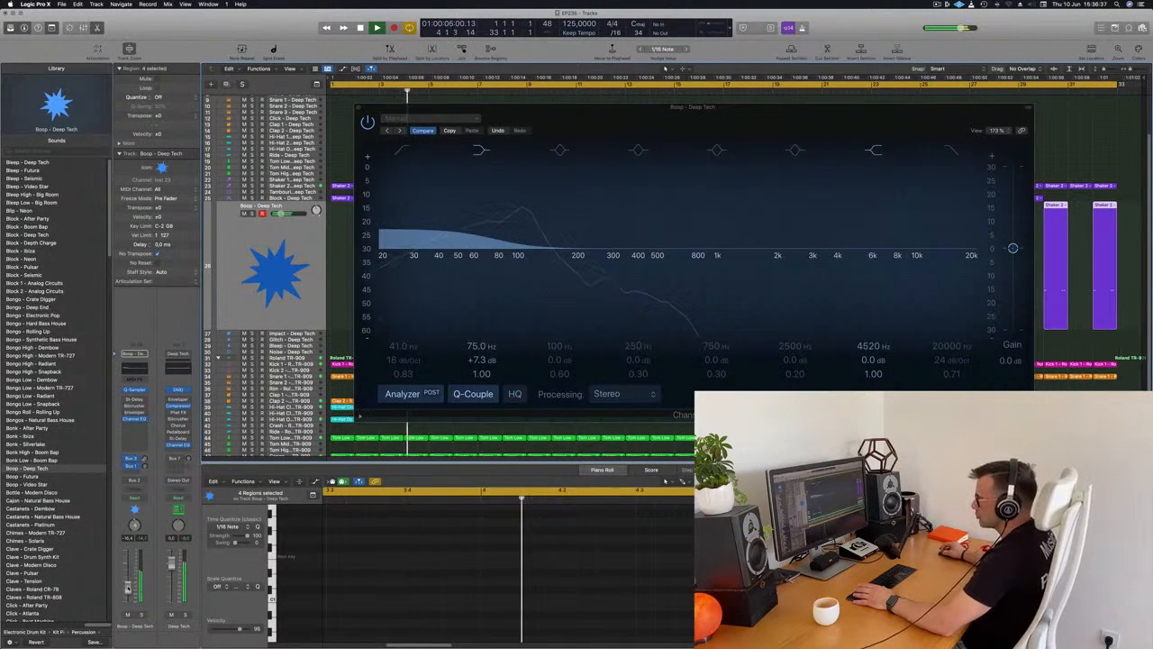
pyautogui.click(359, 108)
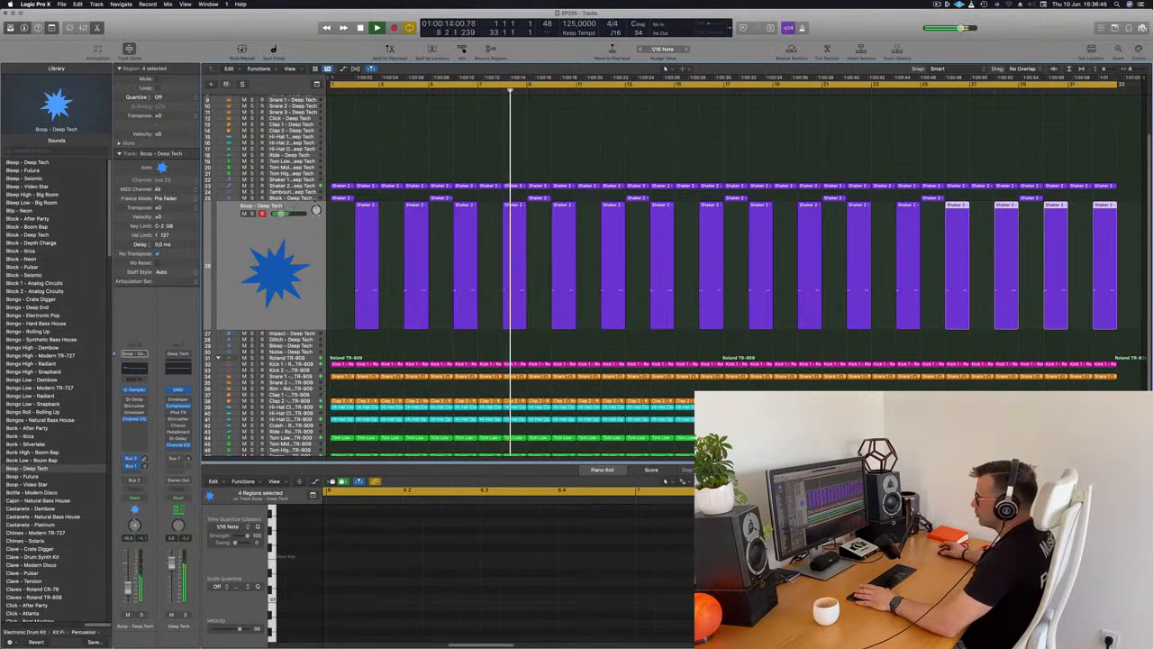
# Copy the first Boop region onto the Tom Low - Deep Tech track at bar 3 and audition it with its notes in view.
pyautogui.scroll(-2, 417, 277)
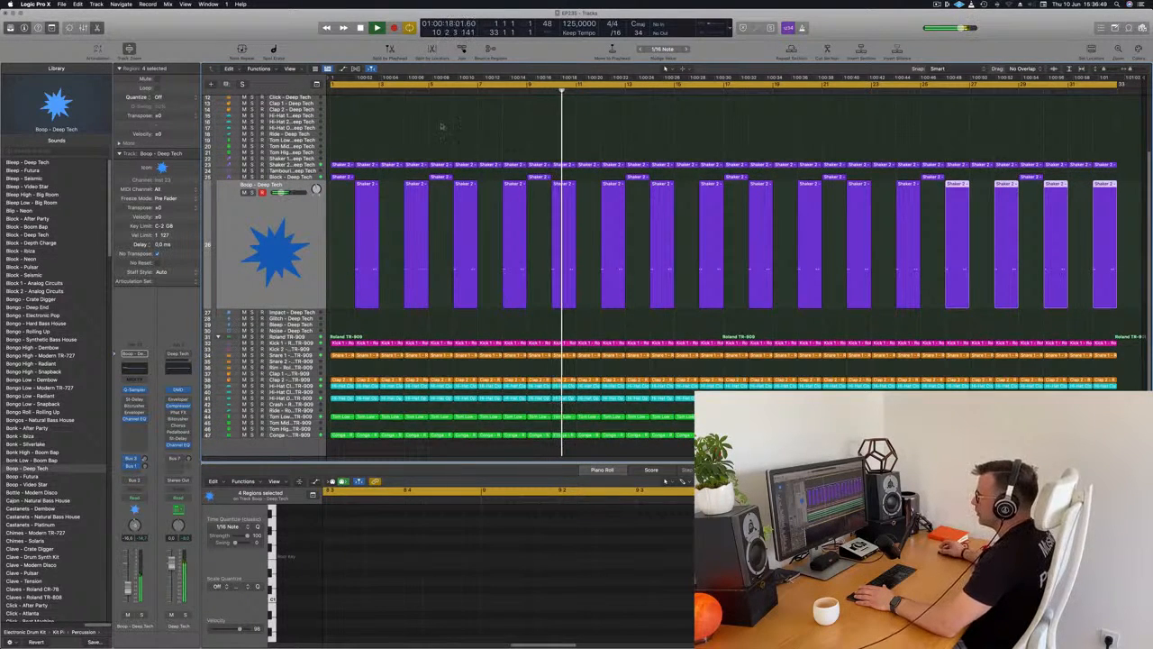
pyautogui.scroll(3, 361, 119)
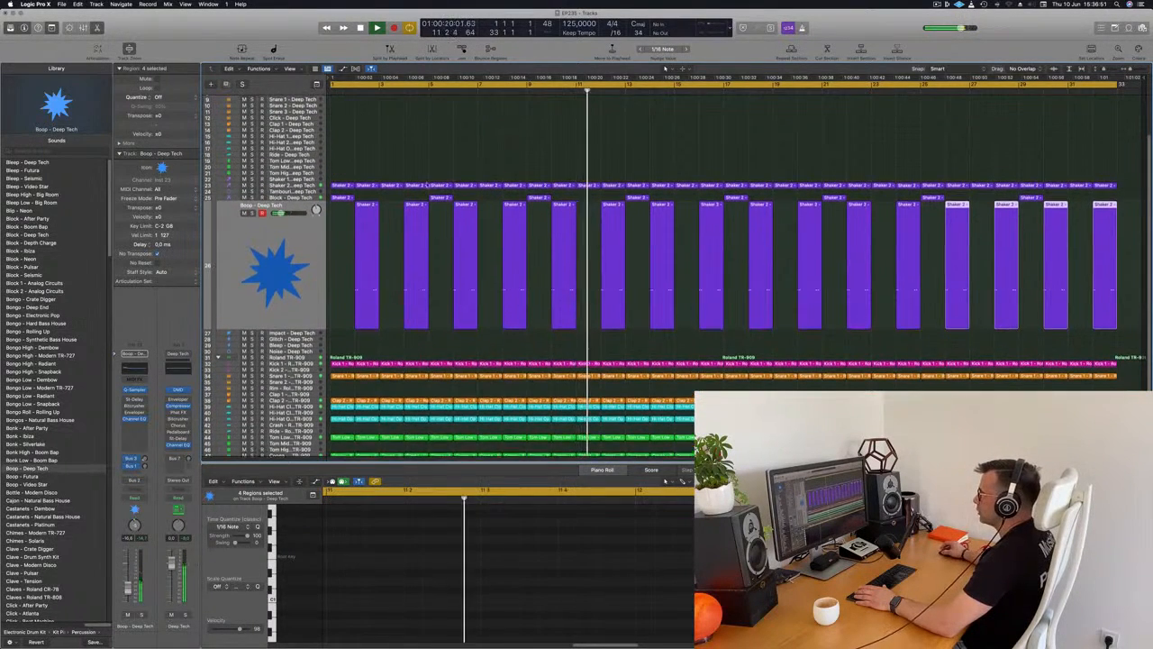
pyautogui.click(362, 206)
pyautogui.moveTo(362, 207); pyautogui.dragTo(391, 162)
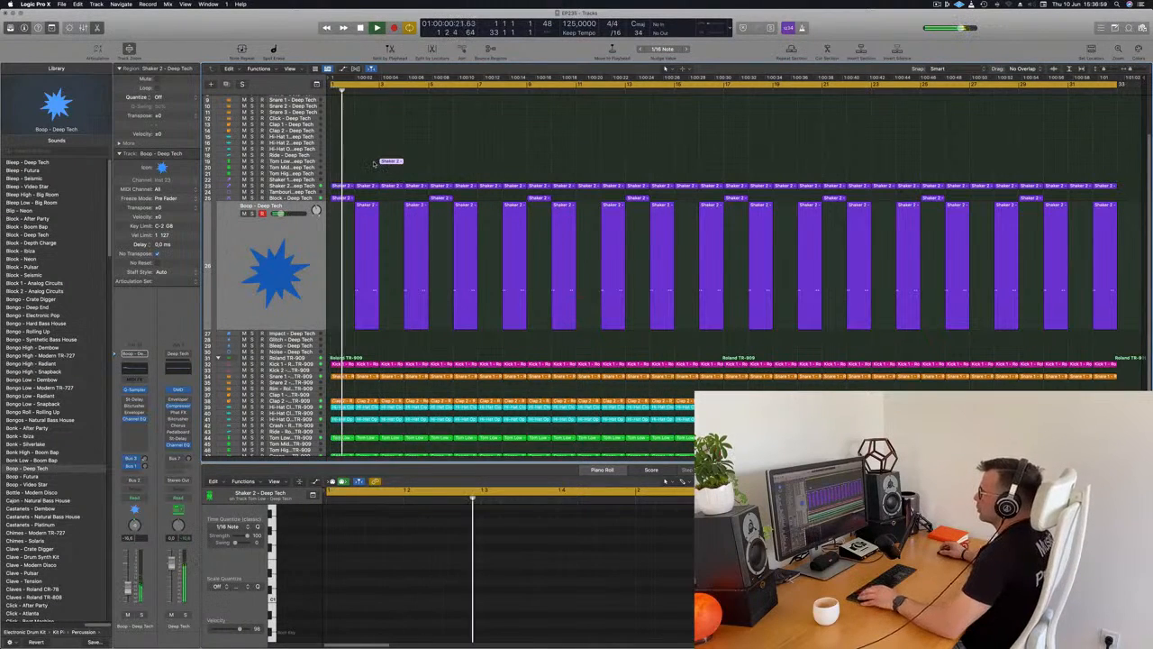
pyautogui.press('super+Right')
pyautogui.press('super+Left')
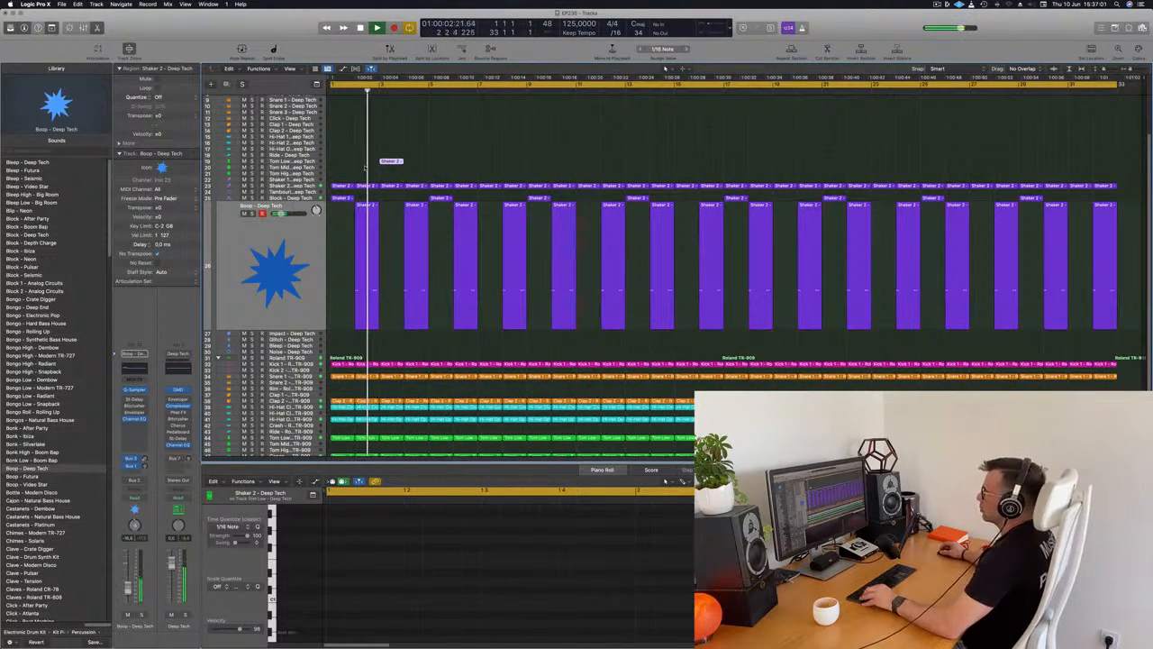
pyautogui.press('super+Right')
pyautogui.click(296, 162)
pyautogui.press('Return')
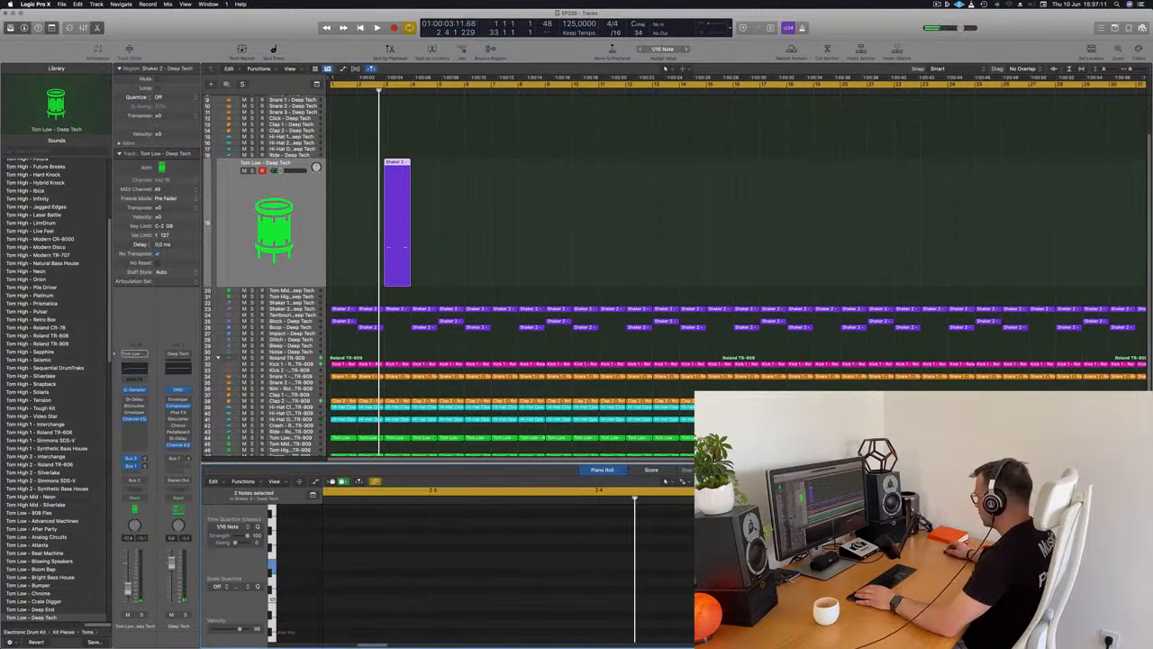
pyautogui.press('Return')
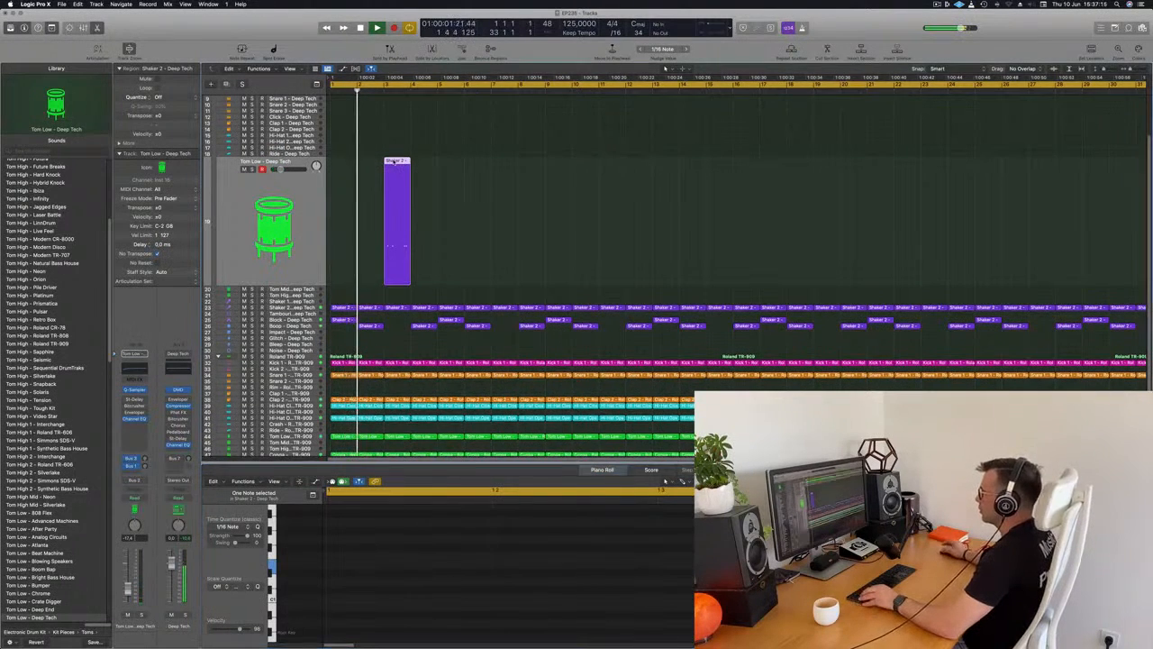
pyautogui.scroll(3, 393, 160)
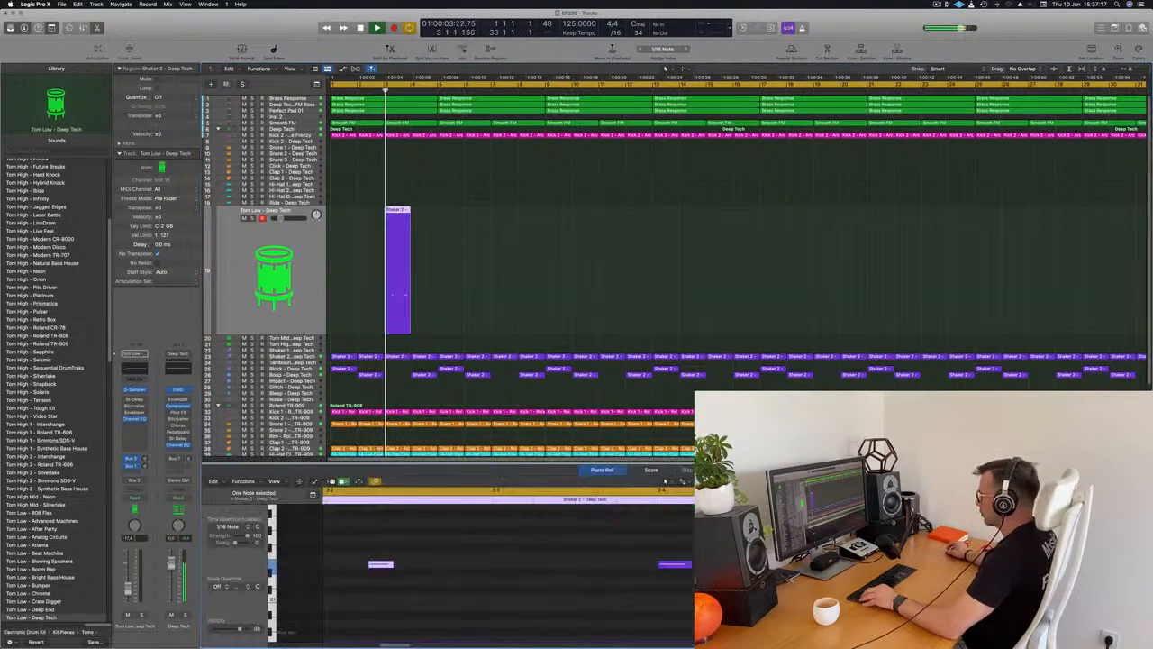
pyautogui.press('Return')
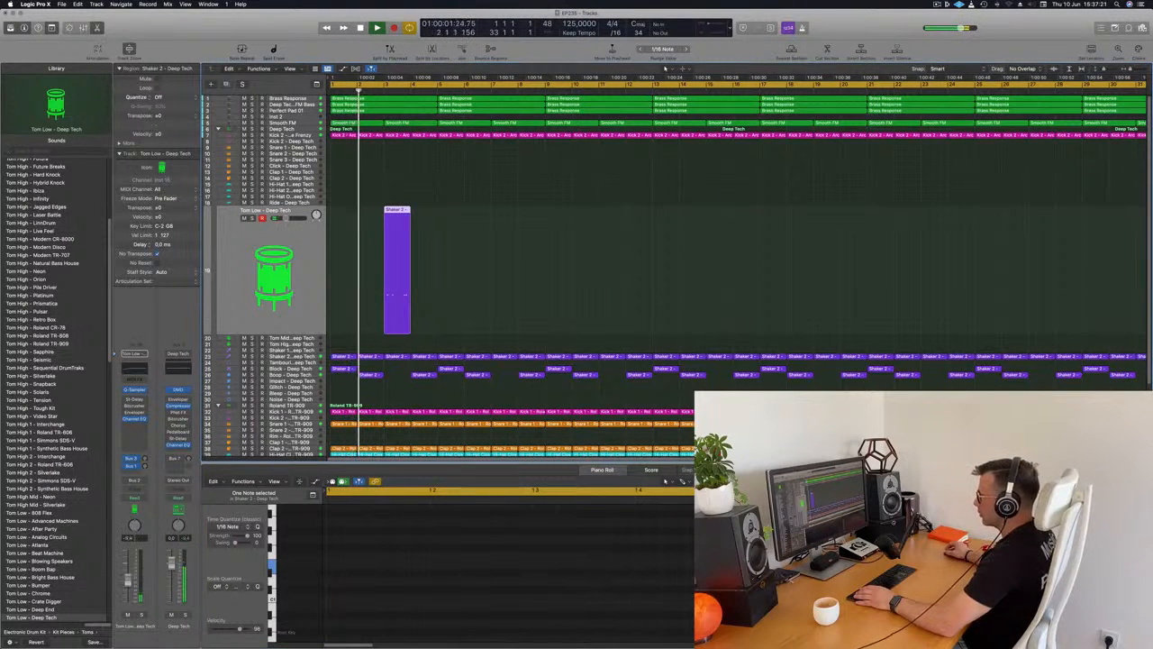
# Copy the Tom Low region from bar 3 to bar 7 and play the arrangement from bar 1.
pyautogui.press('e')
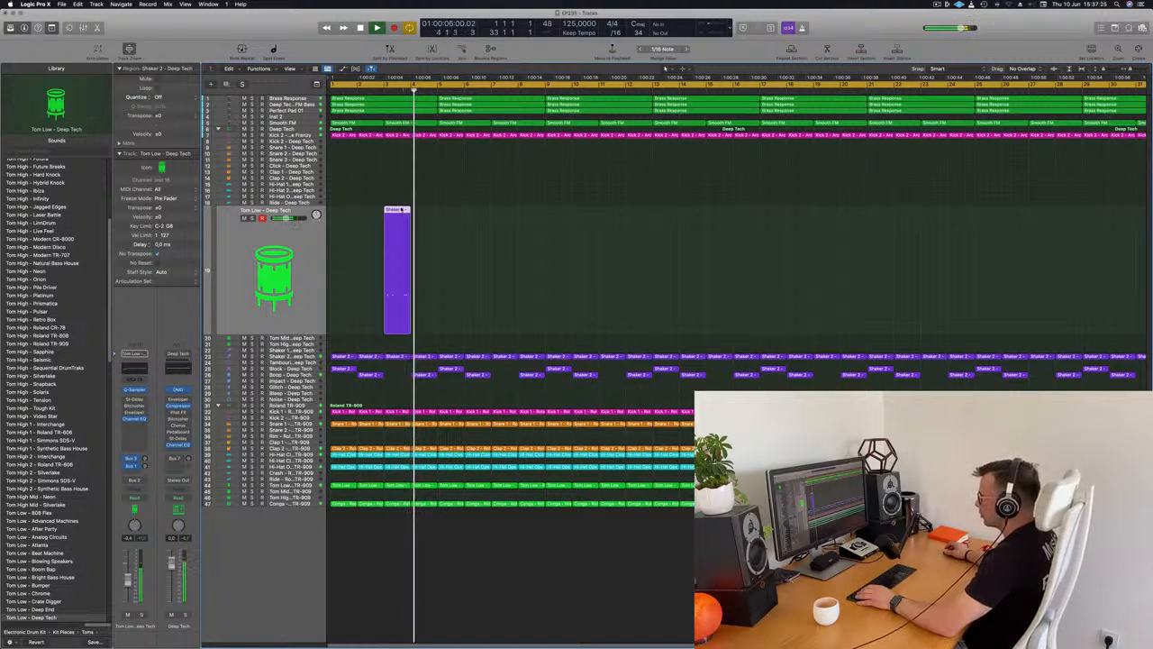
pyautogui.press('Return')
pyautogui.moveTo(401, 210); pyautogui.dragTo(512, 218)
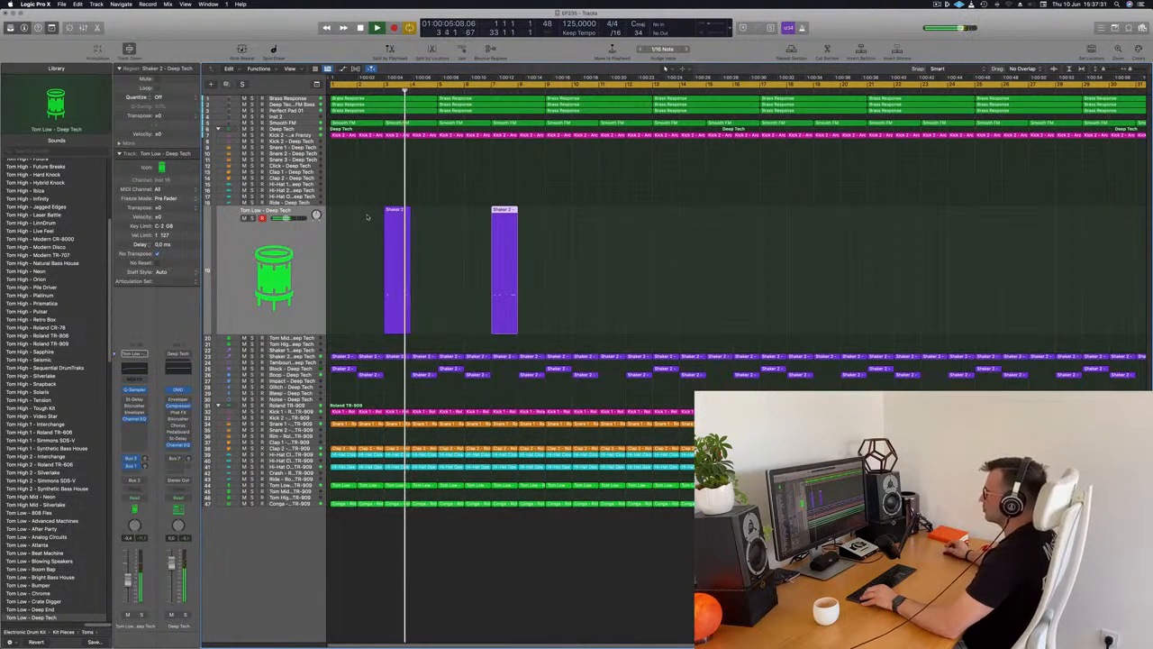
pyautogui.press('Return')
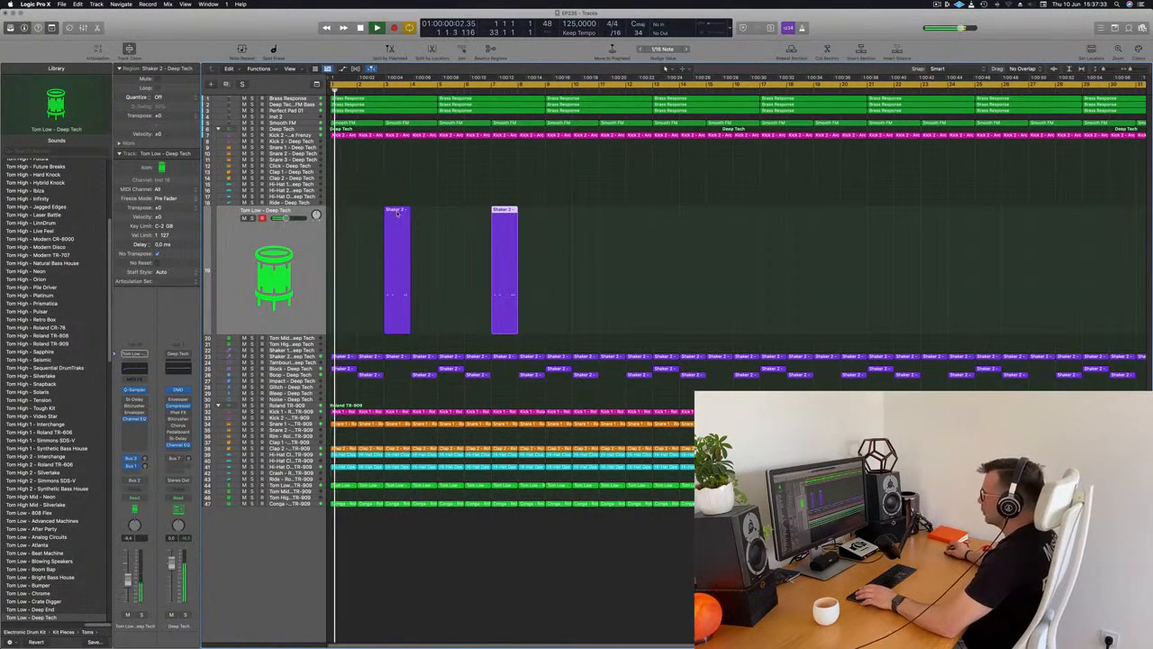
# In the Tom Low region at bar 3, move the last note two sixteenths later in beat 4 and audition it.
pyautogui.click(397, 213)
pyautogui.press('p')
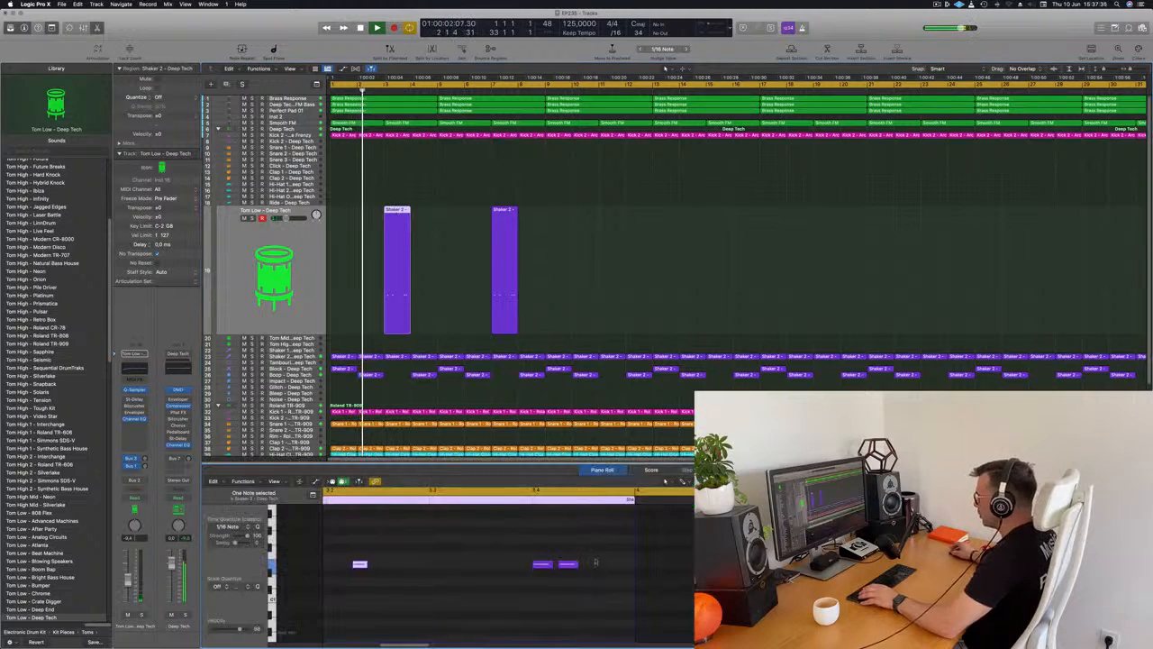
pyautogui.click(568, 564)
pyautogui.hotkey('alt', 'Right')
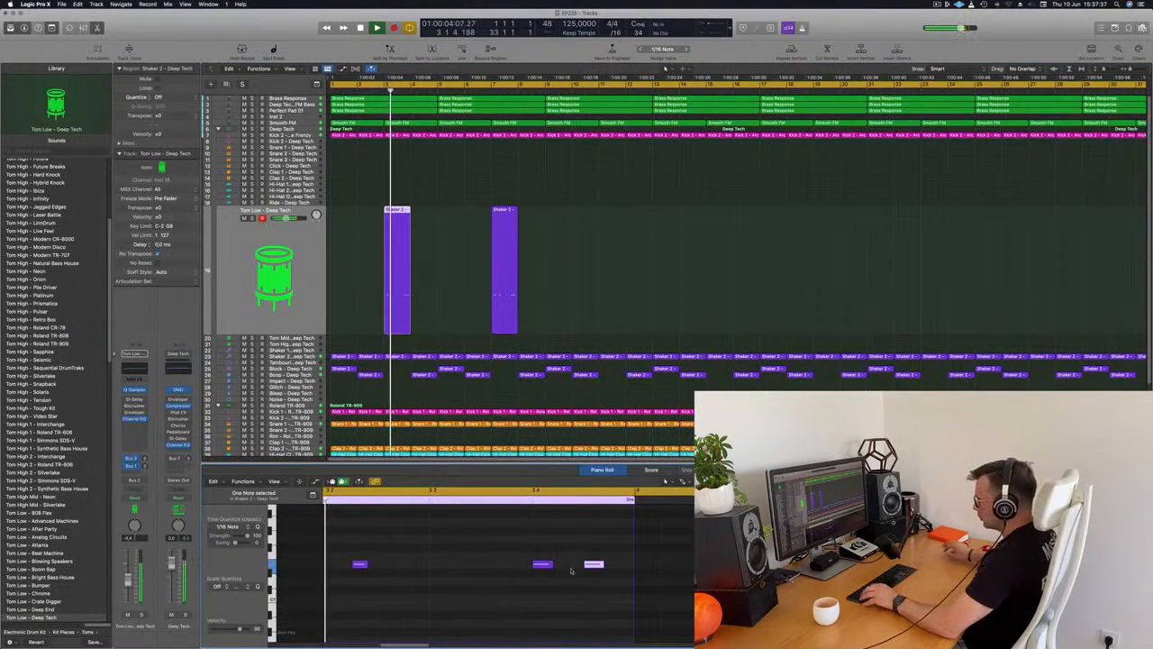
pyautogui.hscroll(-2, 514, 589)
pyautogui.hscroll(-1, 469, 584)
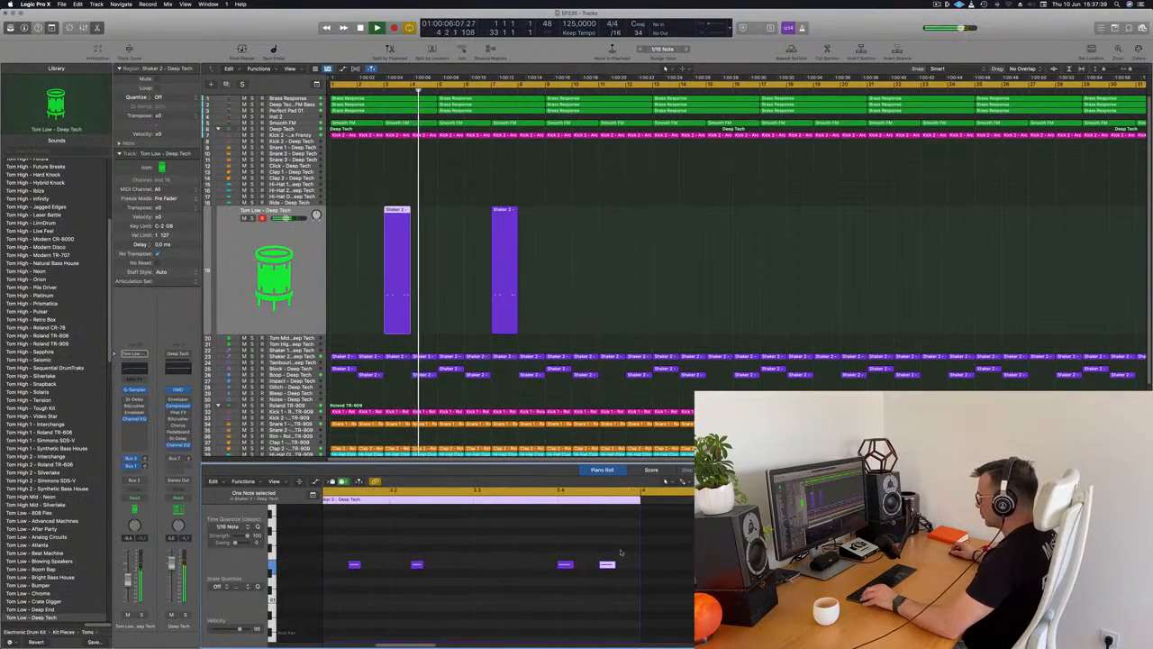
pyautogui.hotkey('alt', 'Right')
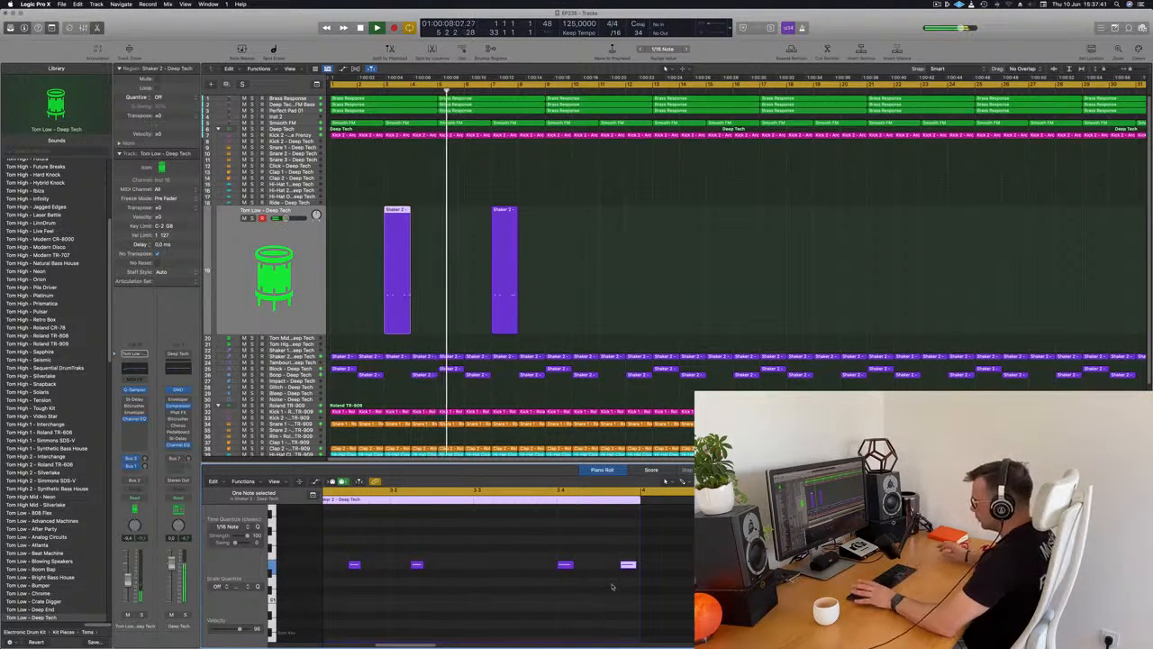
pyautogui.press('space')
pyautogui.press('space')
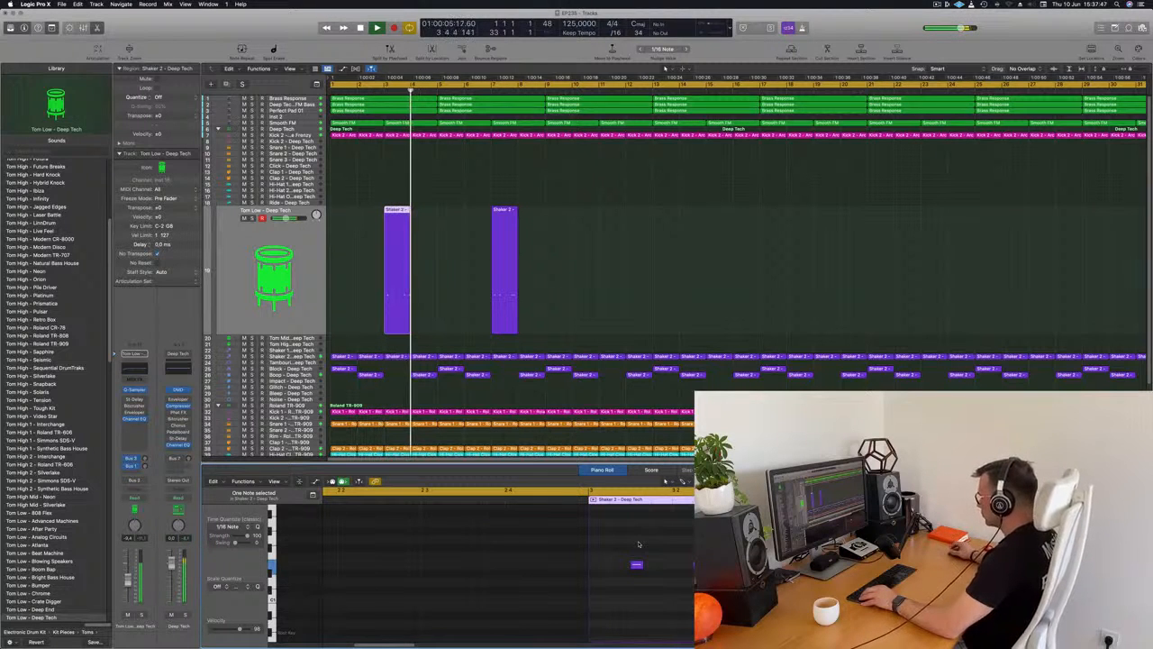
# Replace the Tom Low region at bar 7 with a fresh copy of the edited bar 3 region.
pyautogui.press('space')
pyautogui.press('space')
pyautogui.click(496, 271)
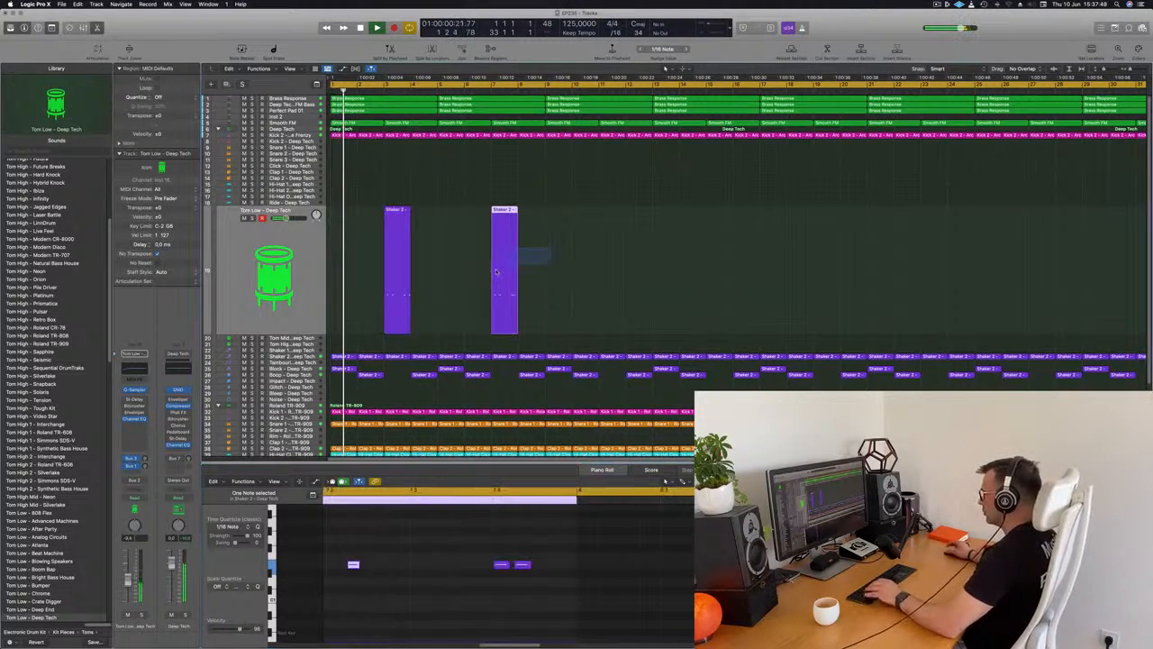
pyautogui.press('Delete')
pyautogui.press('super+Left')
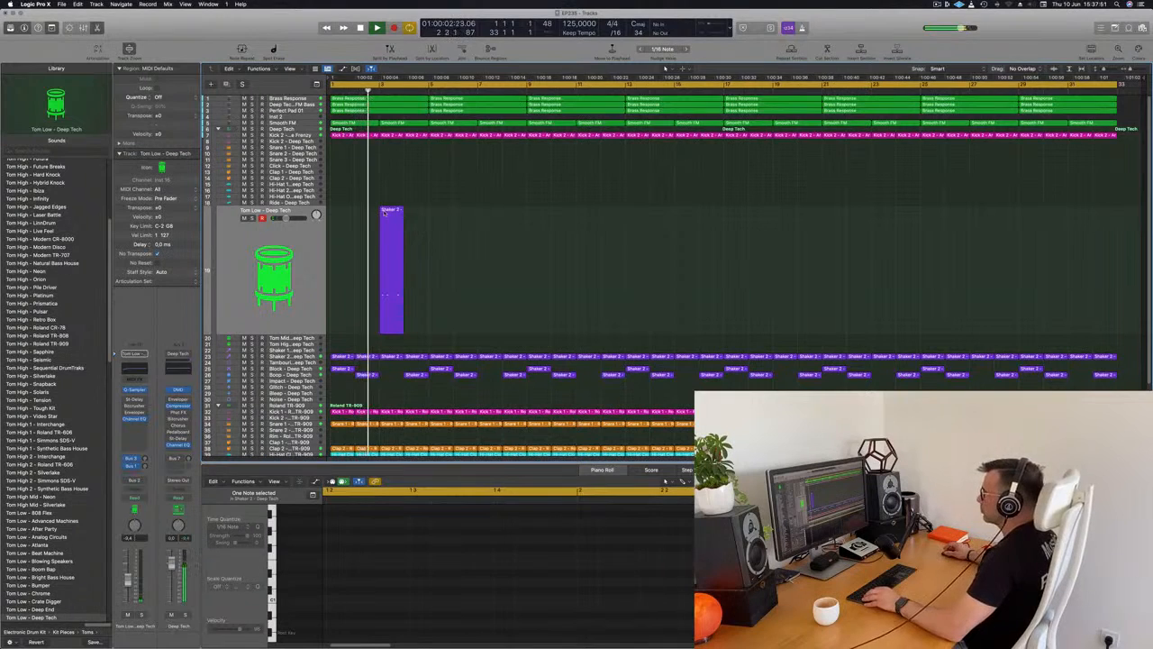
pyautogui.click(384, 209)
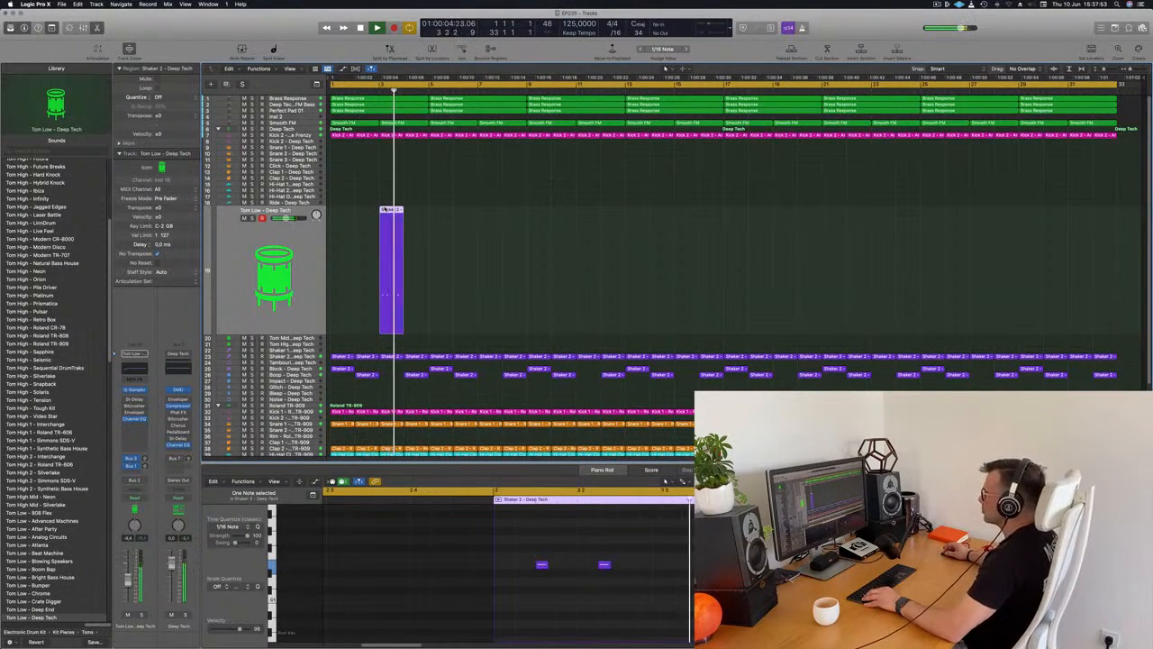
pyautogui.moveTo(439, 214); pyautogui.dragTo(484, 216)
# Duplicate the Tom Low pair so a region starts every four bars from bar 11 through bar 31, and play from bar 1.
pyautogui.keyDown('shift'); pyautogui.click(391, 232); pyautogui.keyUp('shift')
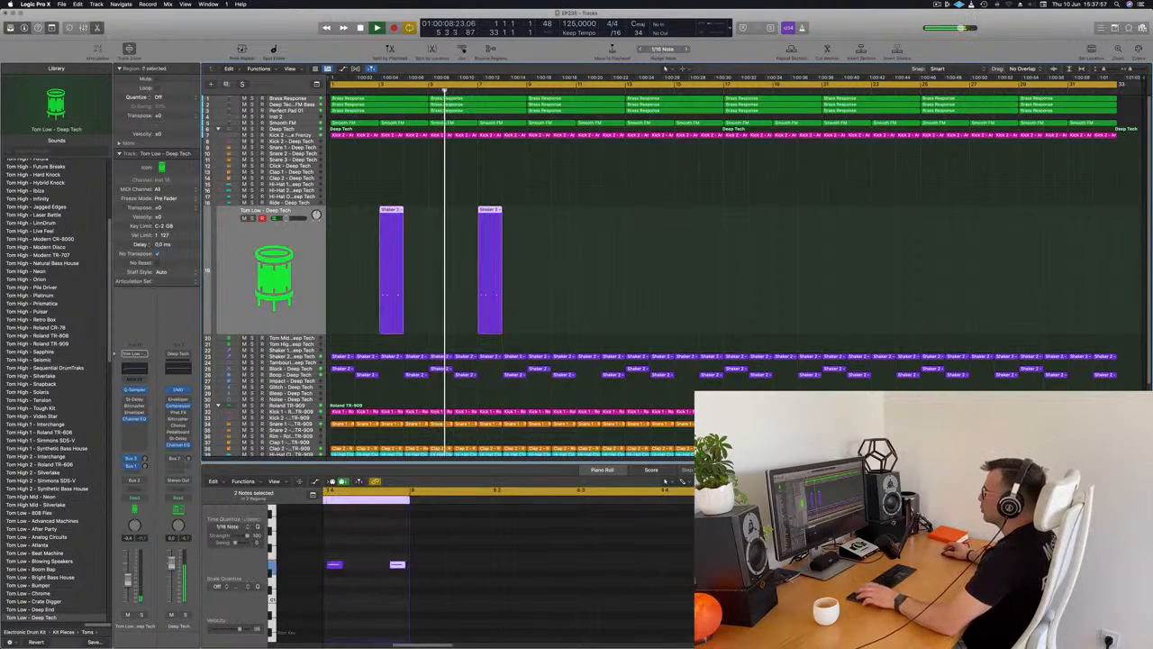
pyautogui.moveTo(389, 232); pyautogui.dragTo(591, 232)
pyautogui.keyDown('shift'); pyautogui.click(393, 229); pyautogui.keyUp('shift')
pyautogui.keyDown('shift'); pyautogui.click(489, 228); pyautogui.keyUp('shift')
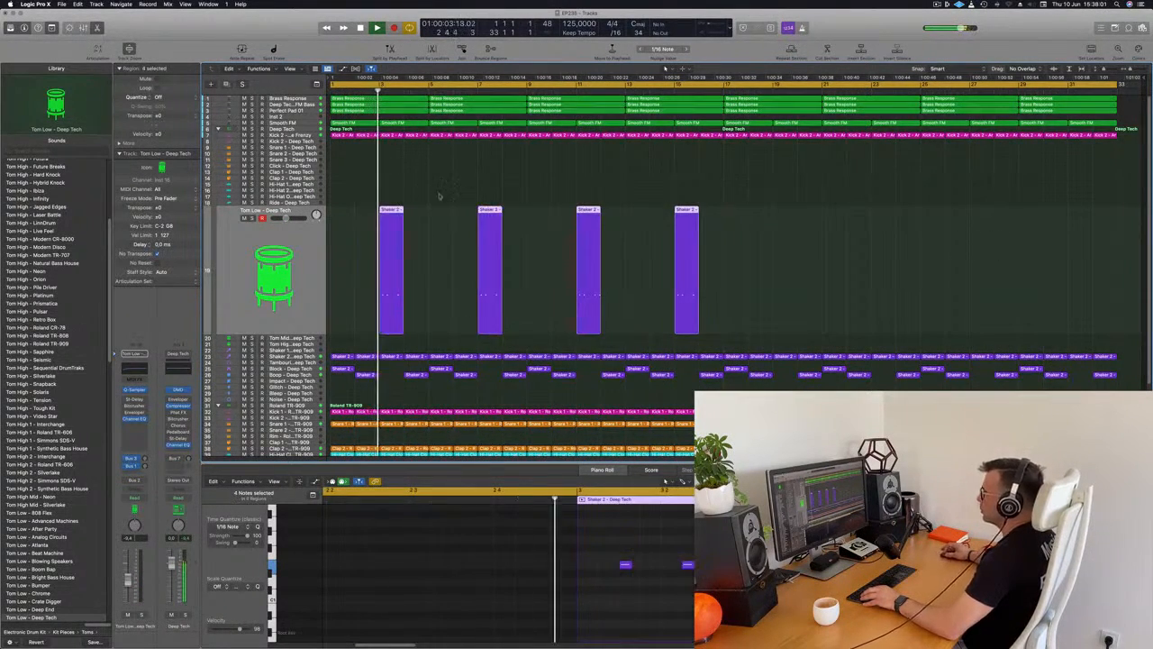
pyautogui.moveTo(393, 230); pyautogui.dragTo(786, 230)
pyautogui.moveTo(786, 336); pyautogui.dragTo(785, 335)
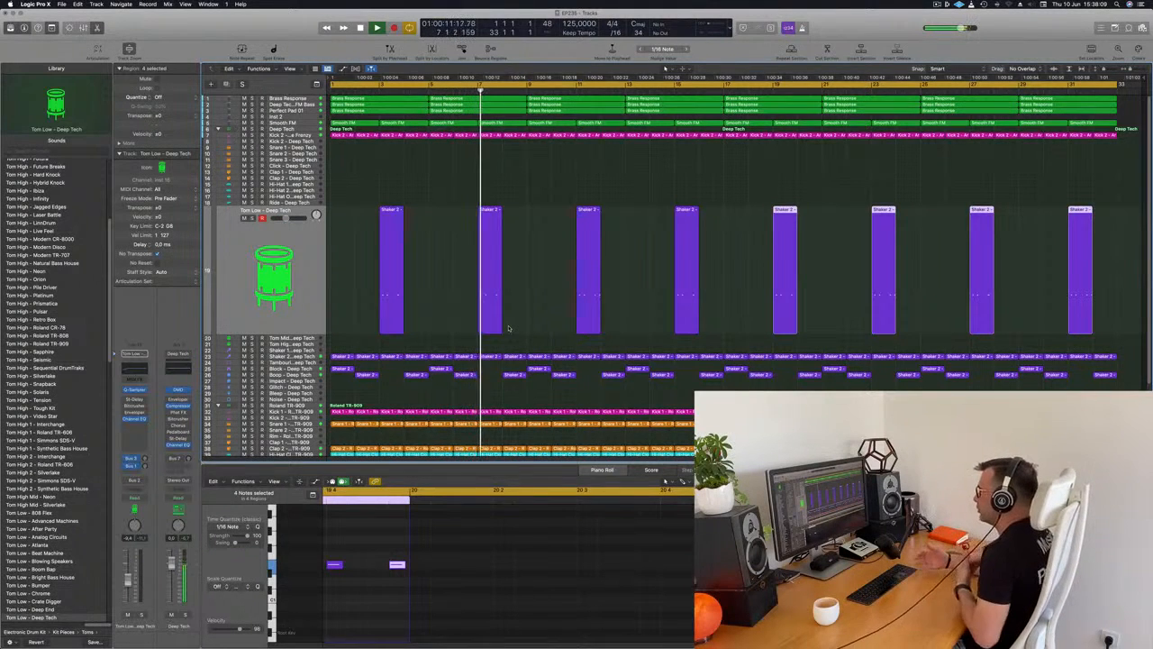
pyautogui.press('Return')
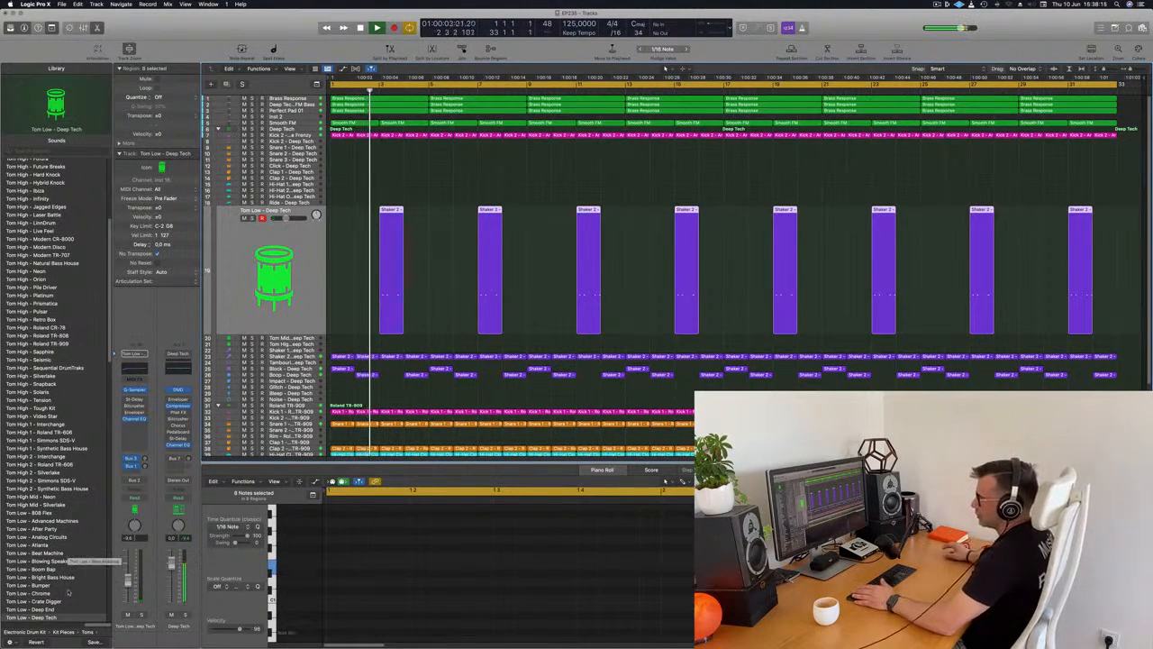
# Load the Tom Low - 808 Flex sound on the Tom Low track and audition it.
pyautogui.scroll(-3, 65, 504)
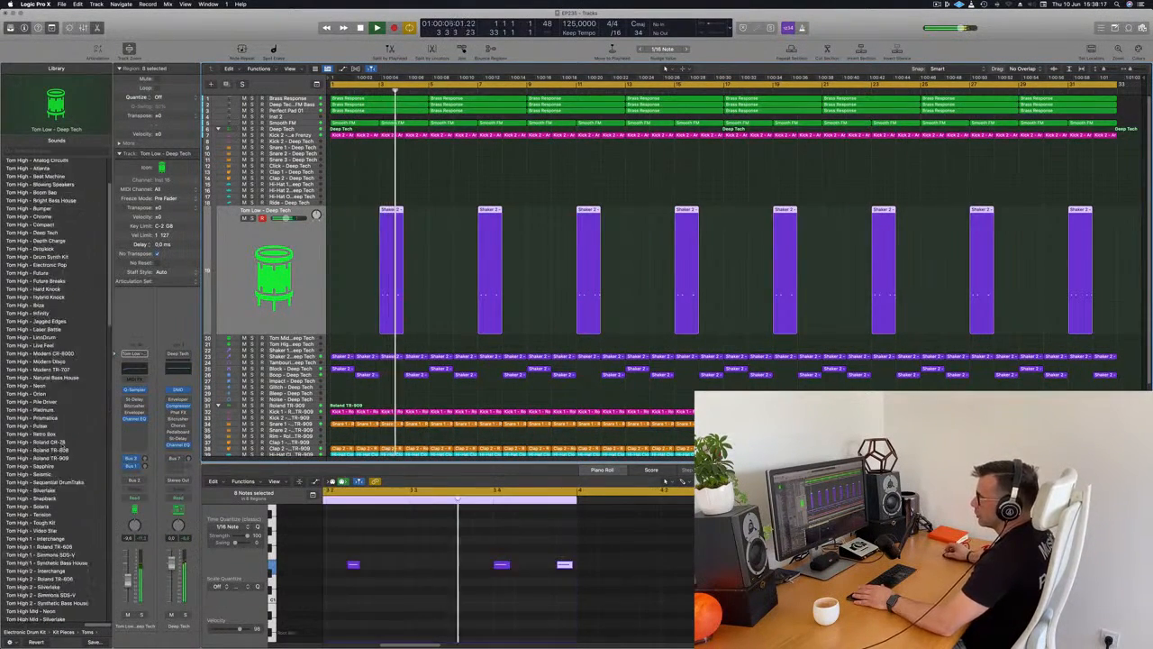
pyautogui.scroll(-3, 63, 444)
pyautogui.press('Return')
pyautogui.scroll(-4, 66, 360)
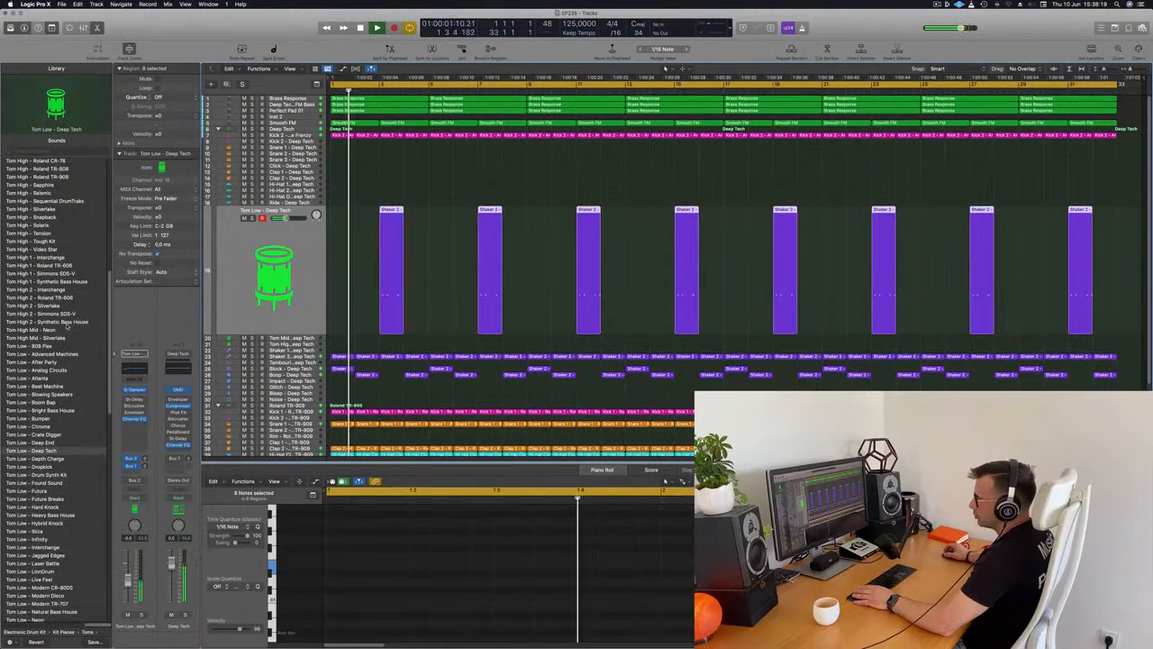
pyautogui.click(40, 346)
pyautogui.press('Return')
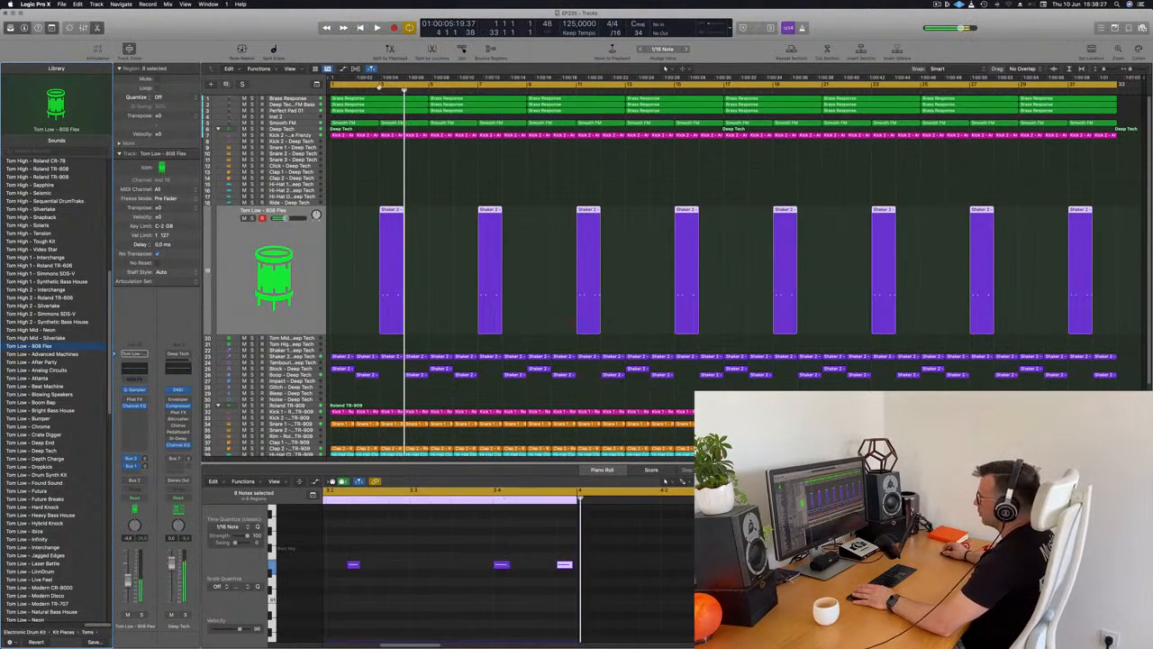
# Audition the 808 Flex tom by cycling from bar 3 to bar 5, and extend the cycle's start back to bar 1.
pyautogui.press('Return')
pyautogui.click(389, 88)
pyautogui.moveTo(387, 87); pyautogui.dragTo(417, 102)
pyautogui.press('Return')
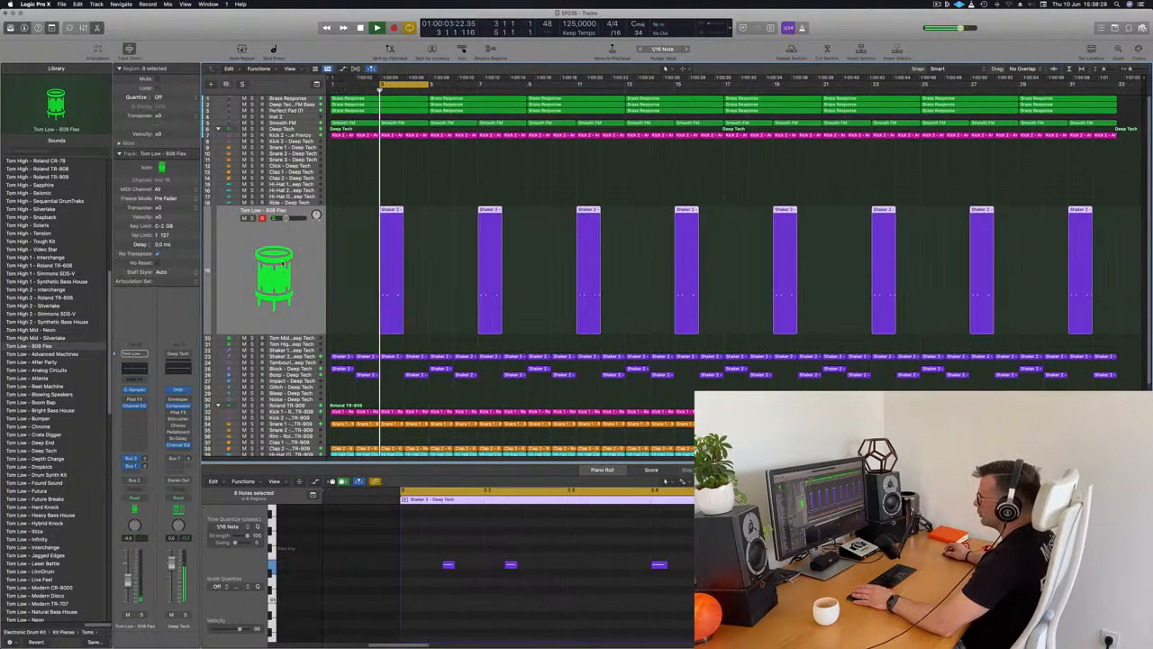
pyautogui.click(306, 256)
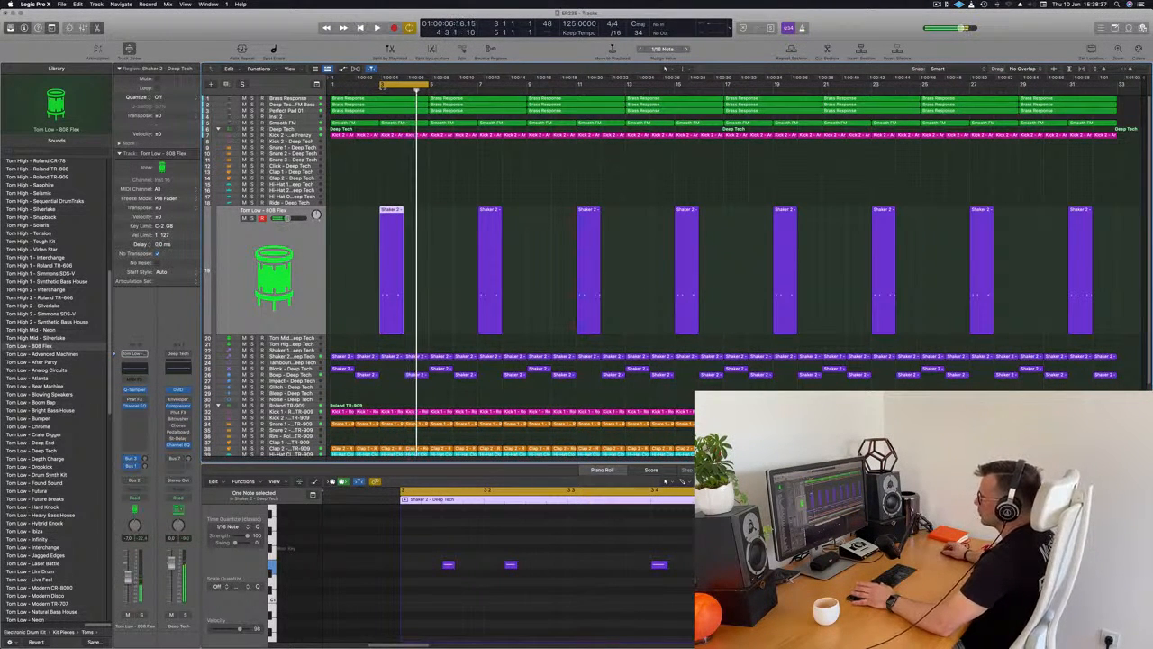
pyautogui.moveTo(375, 86); pyautogui.dragTo(326, 91)
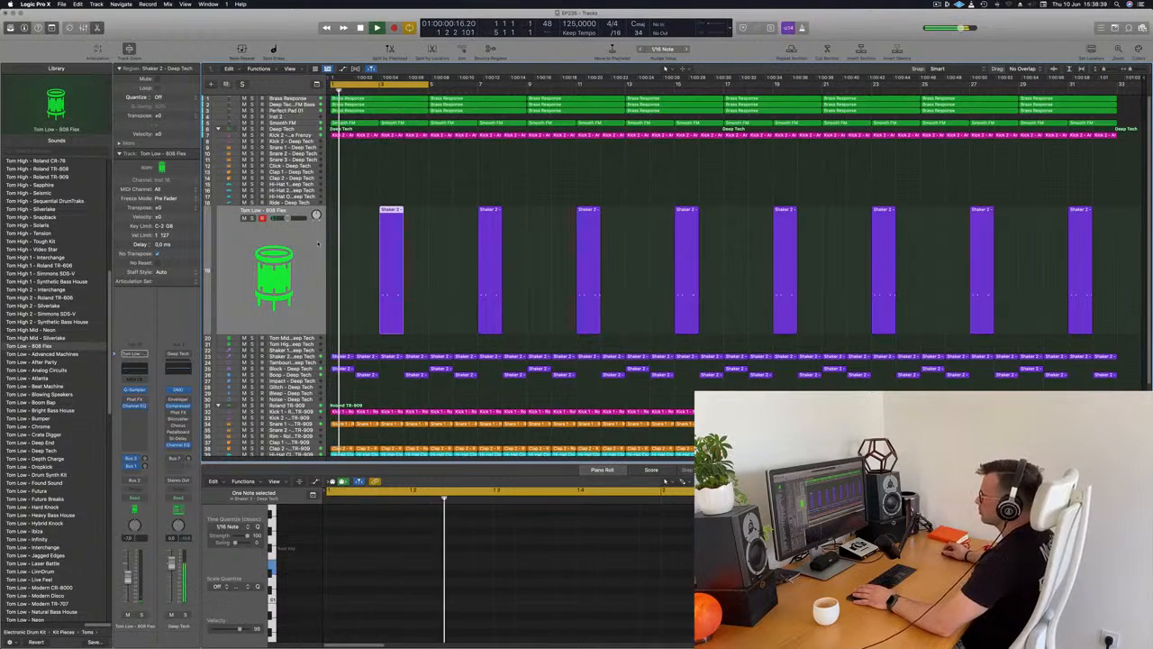
# Play the first Block region and extend the cycle range's end from bar 5 to bar 33.
pyautogui.click(343, 368)
pyautogui.press('Return')
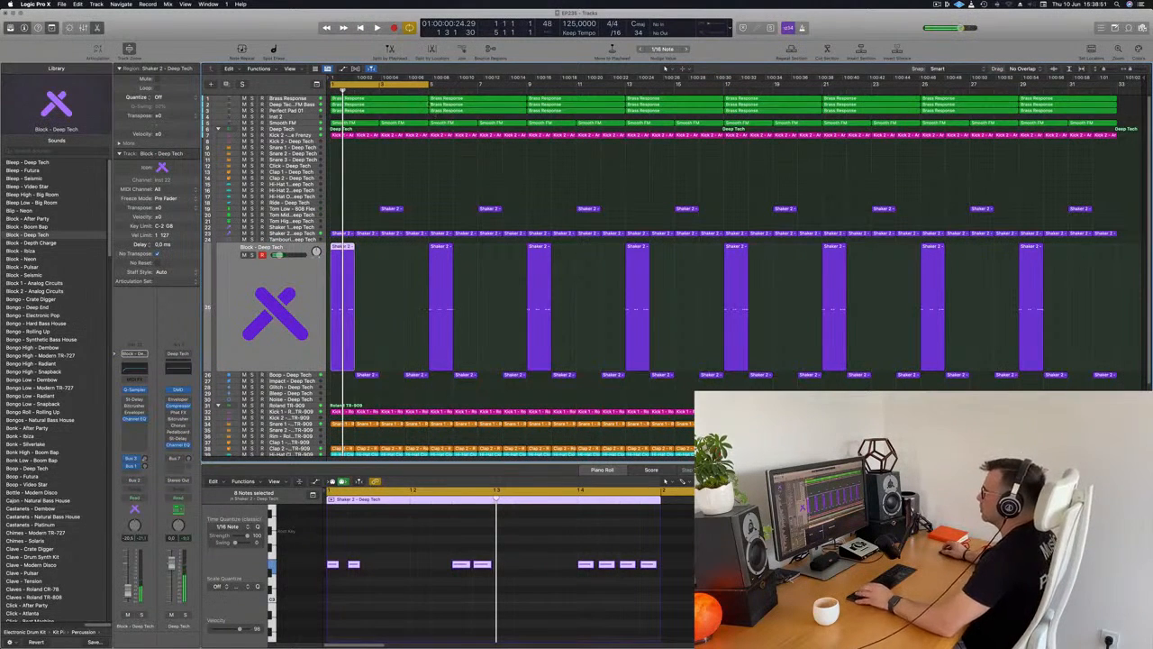
pyautogui.moveTo(430, 86); pyautogui.dragTo(1117, 146)
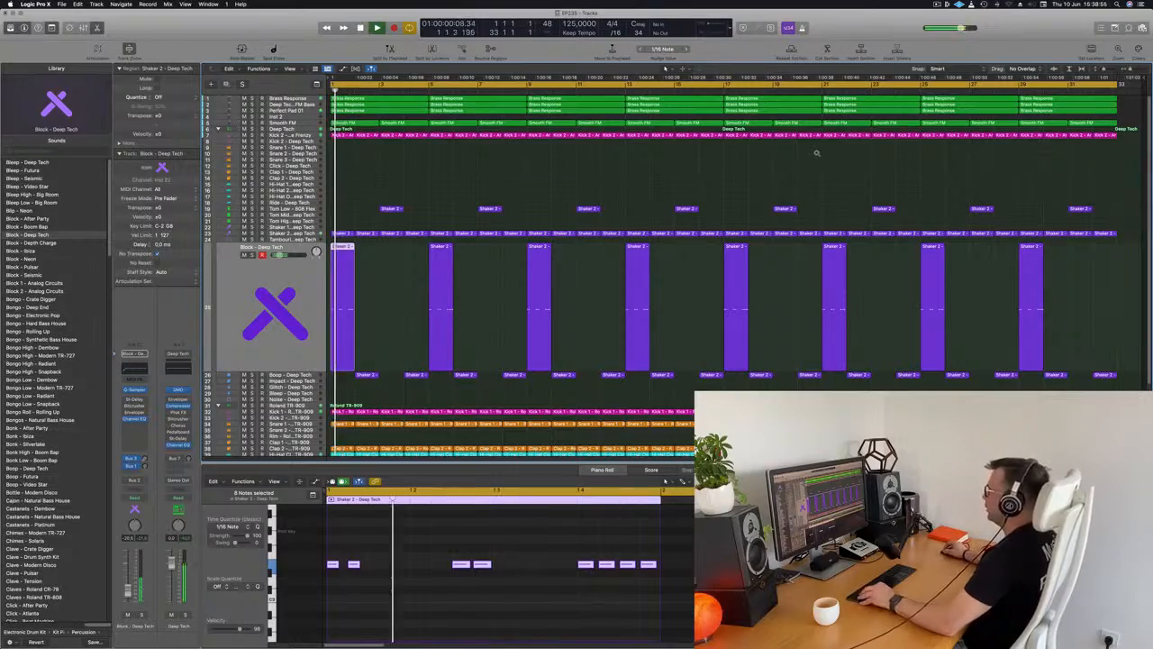